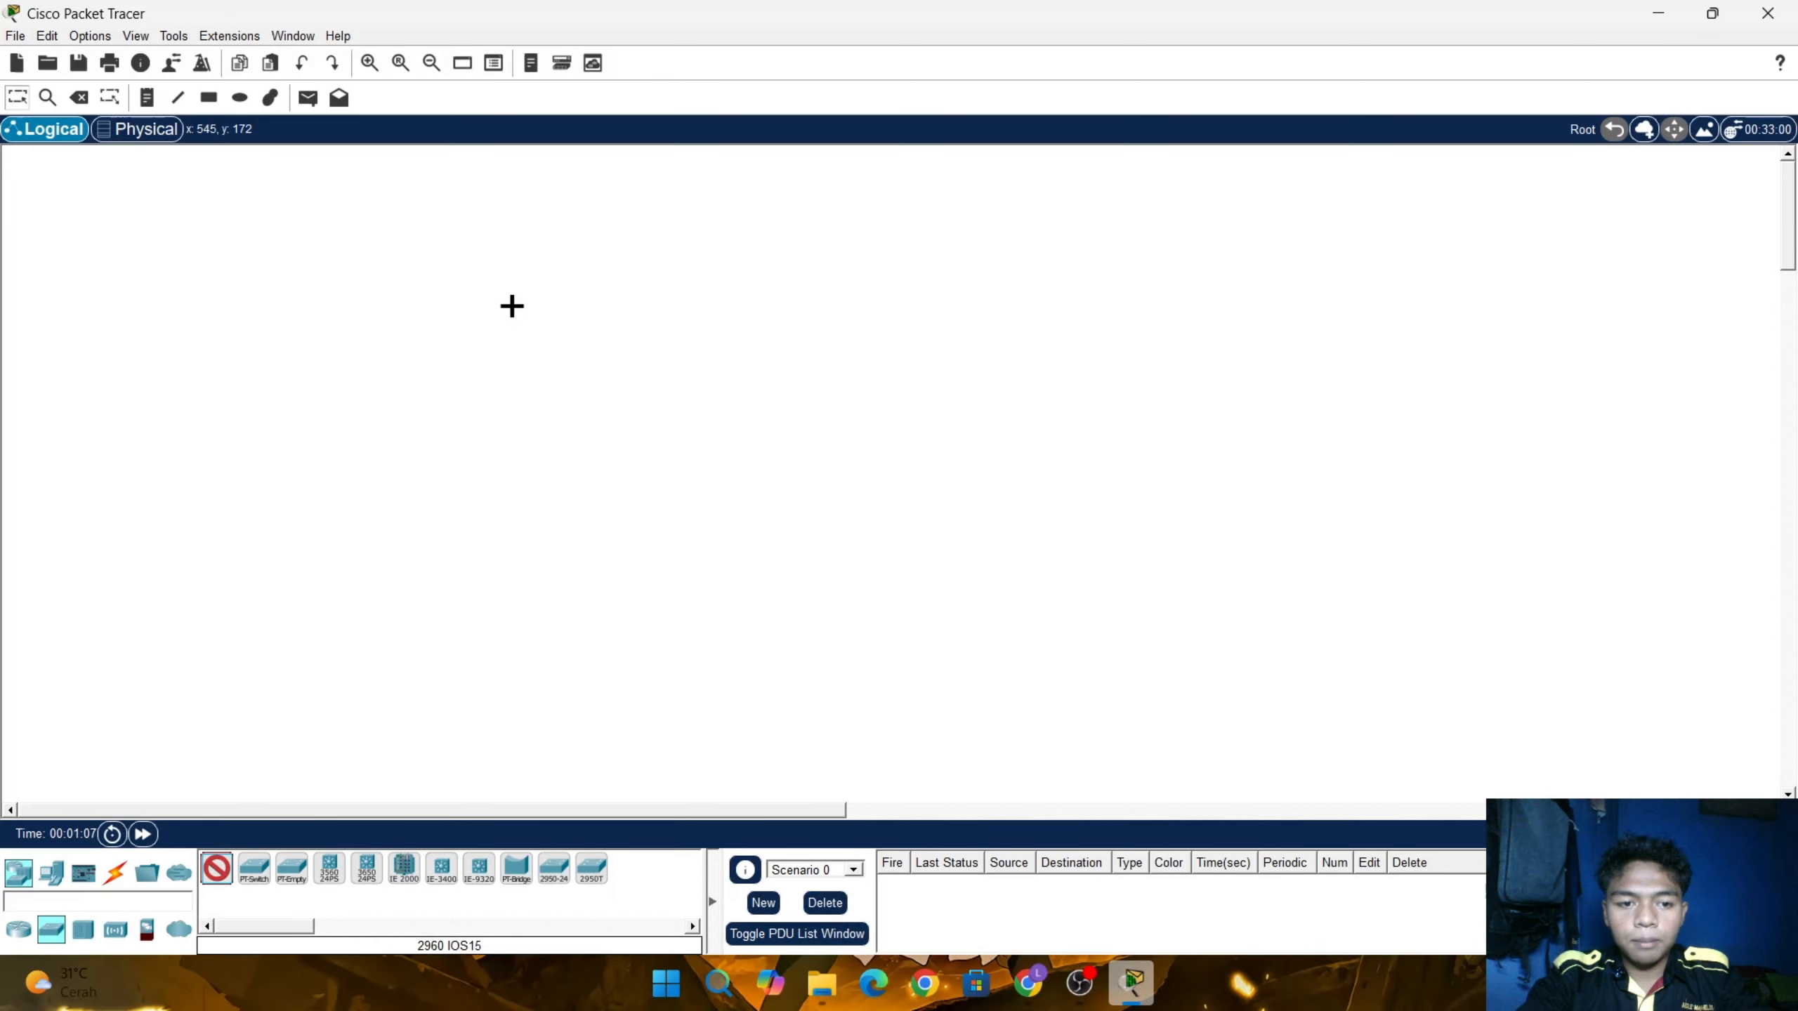
Place four 2960 switches on the workspace: three in a vertical column and a fourth beside the lowest one
{"action": "left_click", "coordinate": [513, 307]}
{"action": "left_click", "coordinate": [506, 450]}
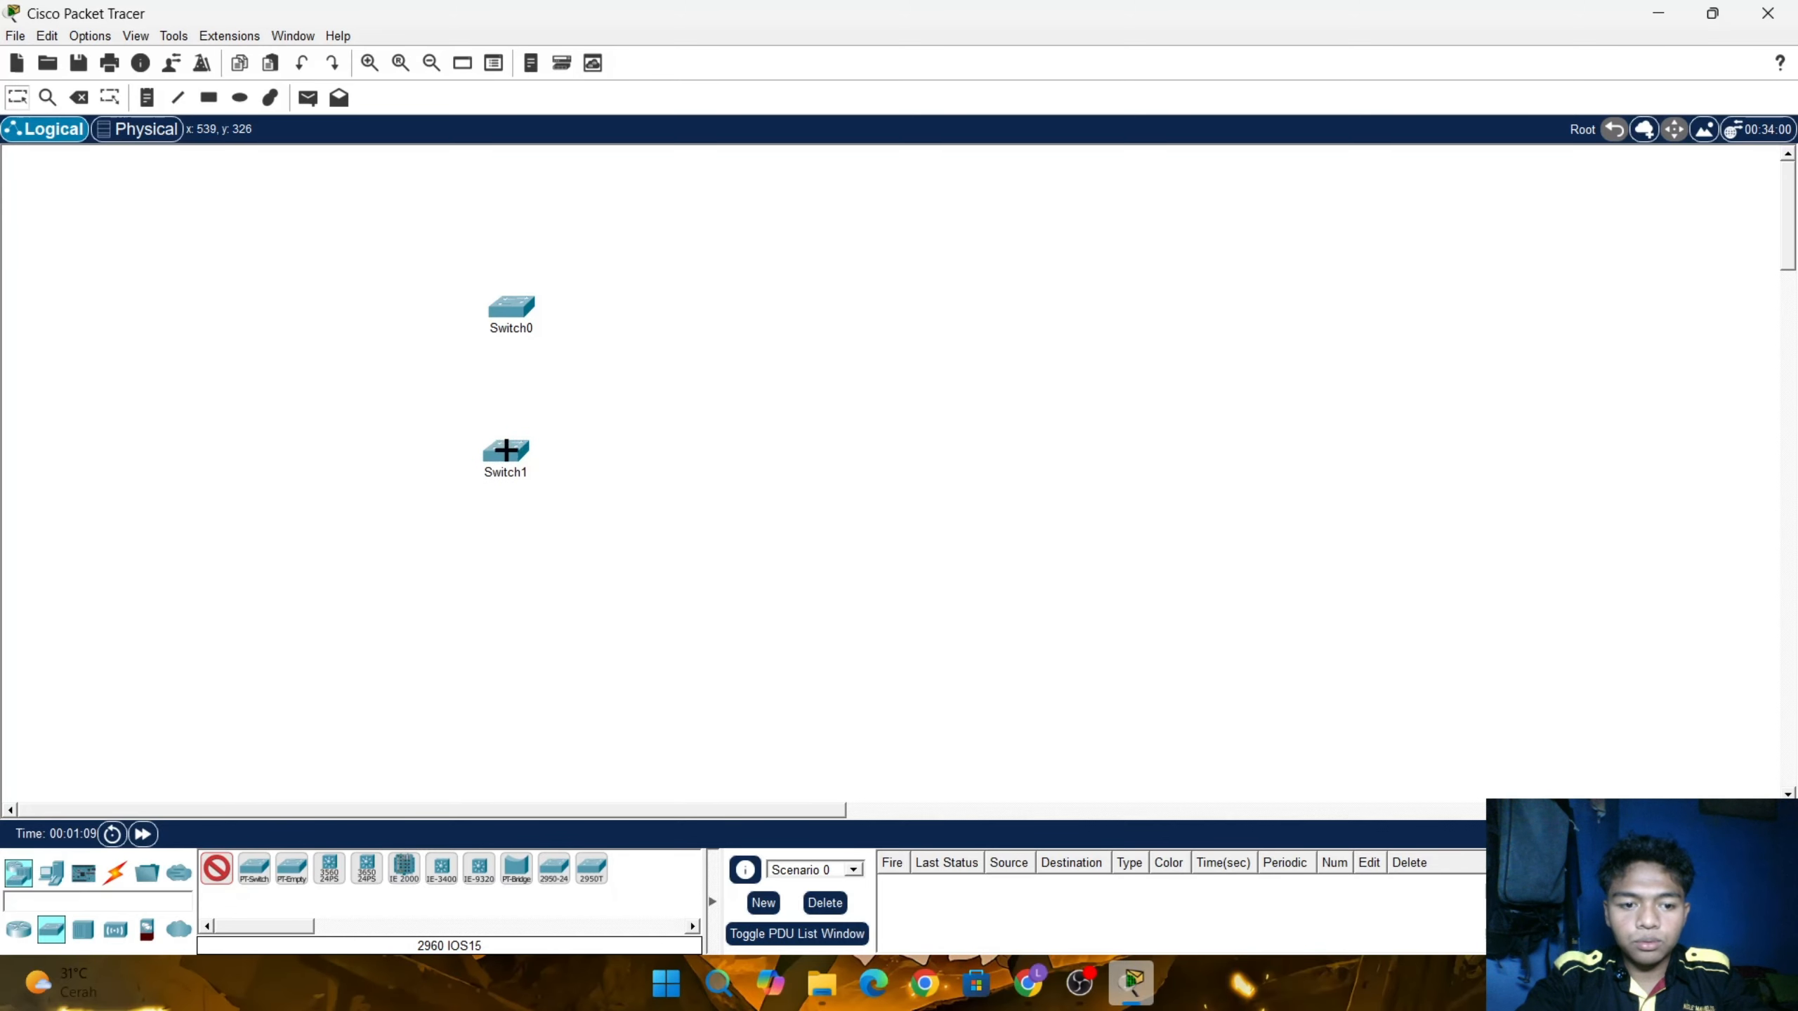
{"action": "left_click", "coordinate": [500, 619]}
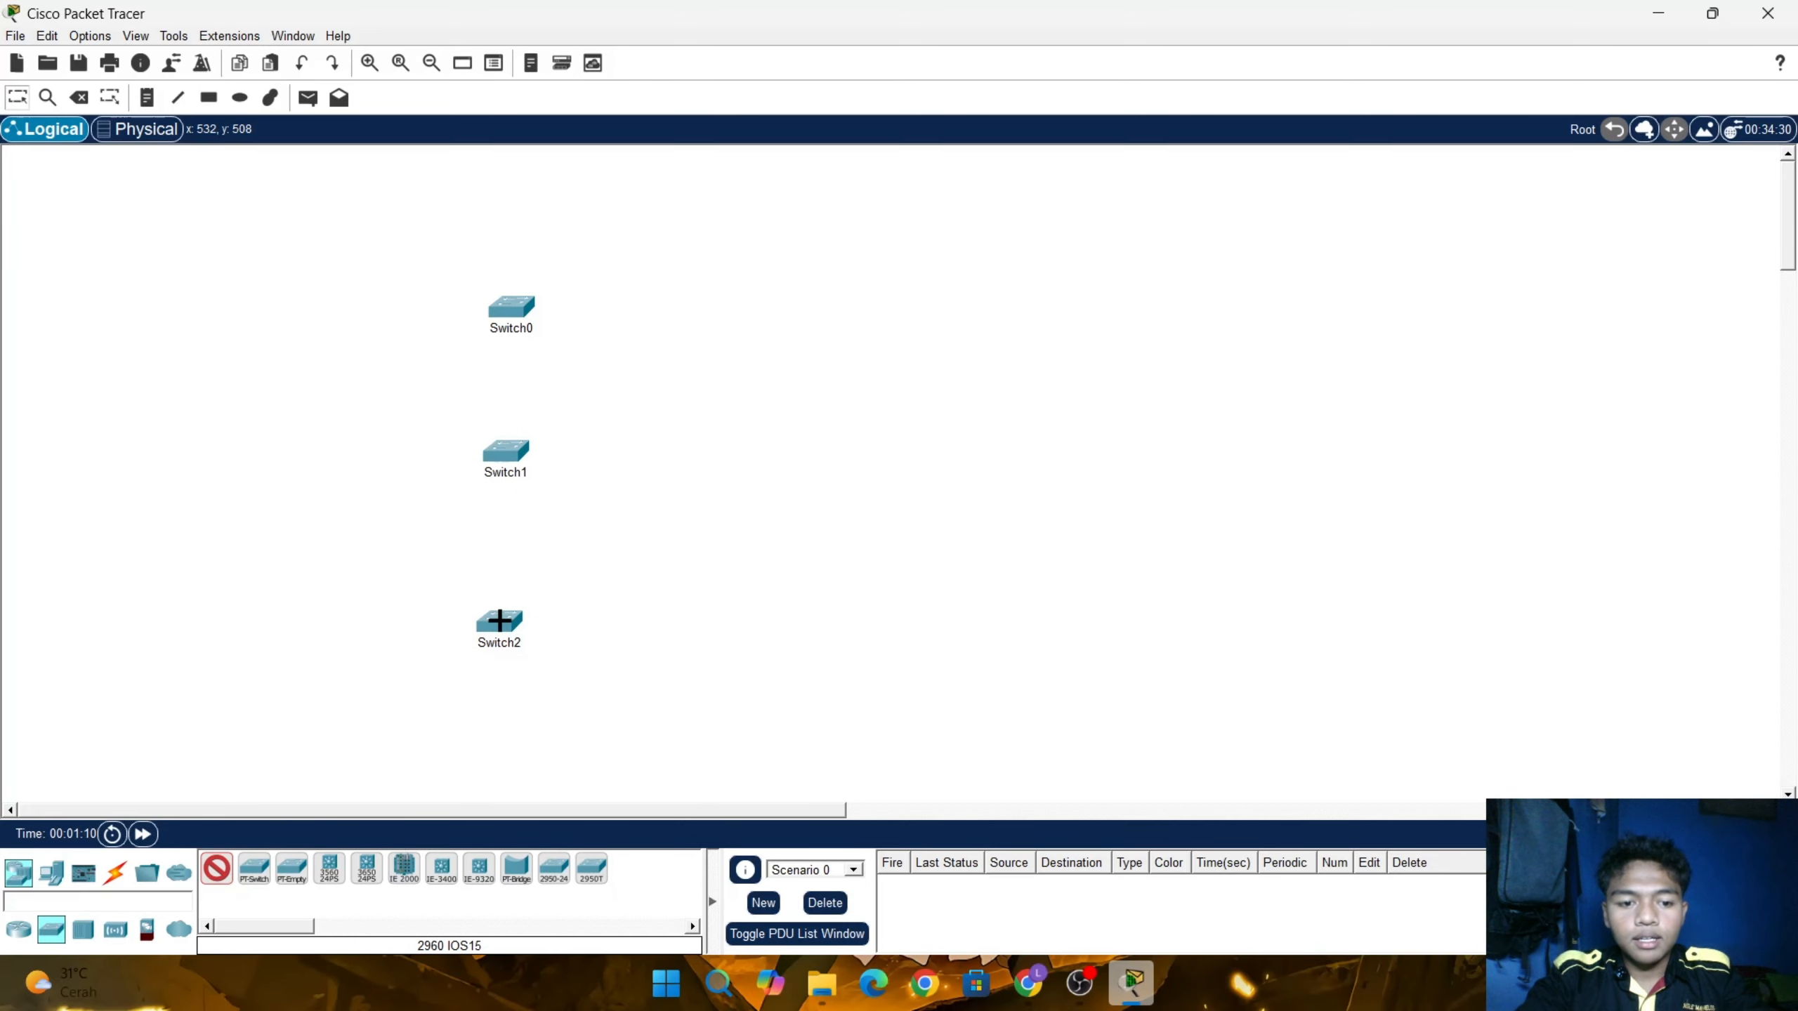
{"action": "left_click", "coordinate": [718, 618]}
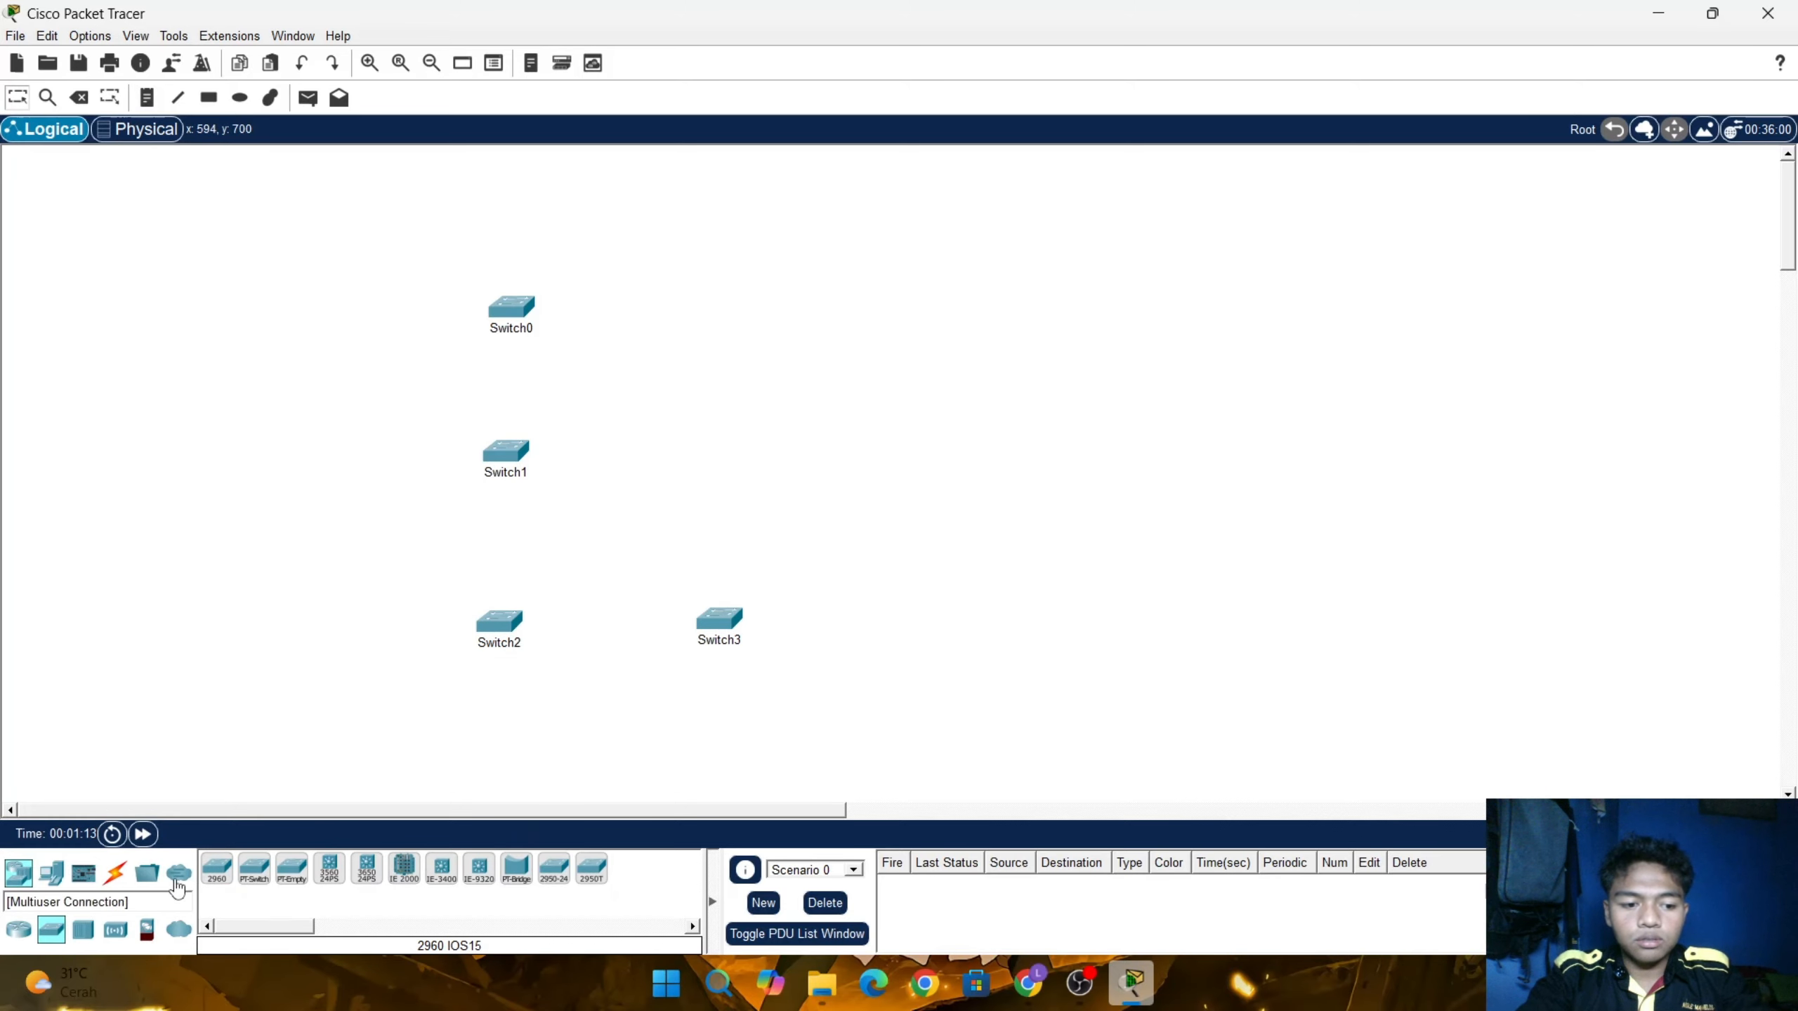
Cable Switch0 to Switch1, Switch1 to Switch2 and Switch2 to Switch3 with automatically chosen connections, and nudge Switch2 and Switch3 slightly
{"action": "left_click", "coordinate": [114, 872]}
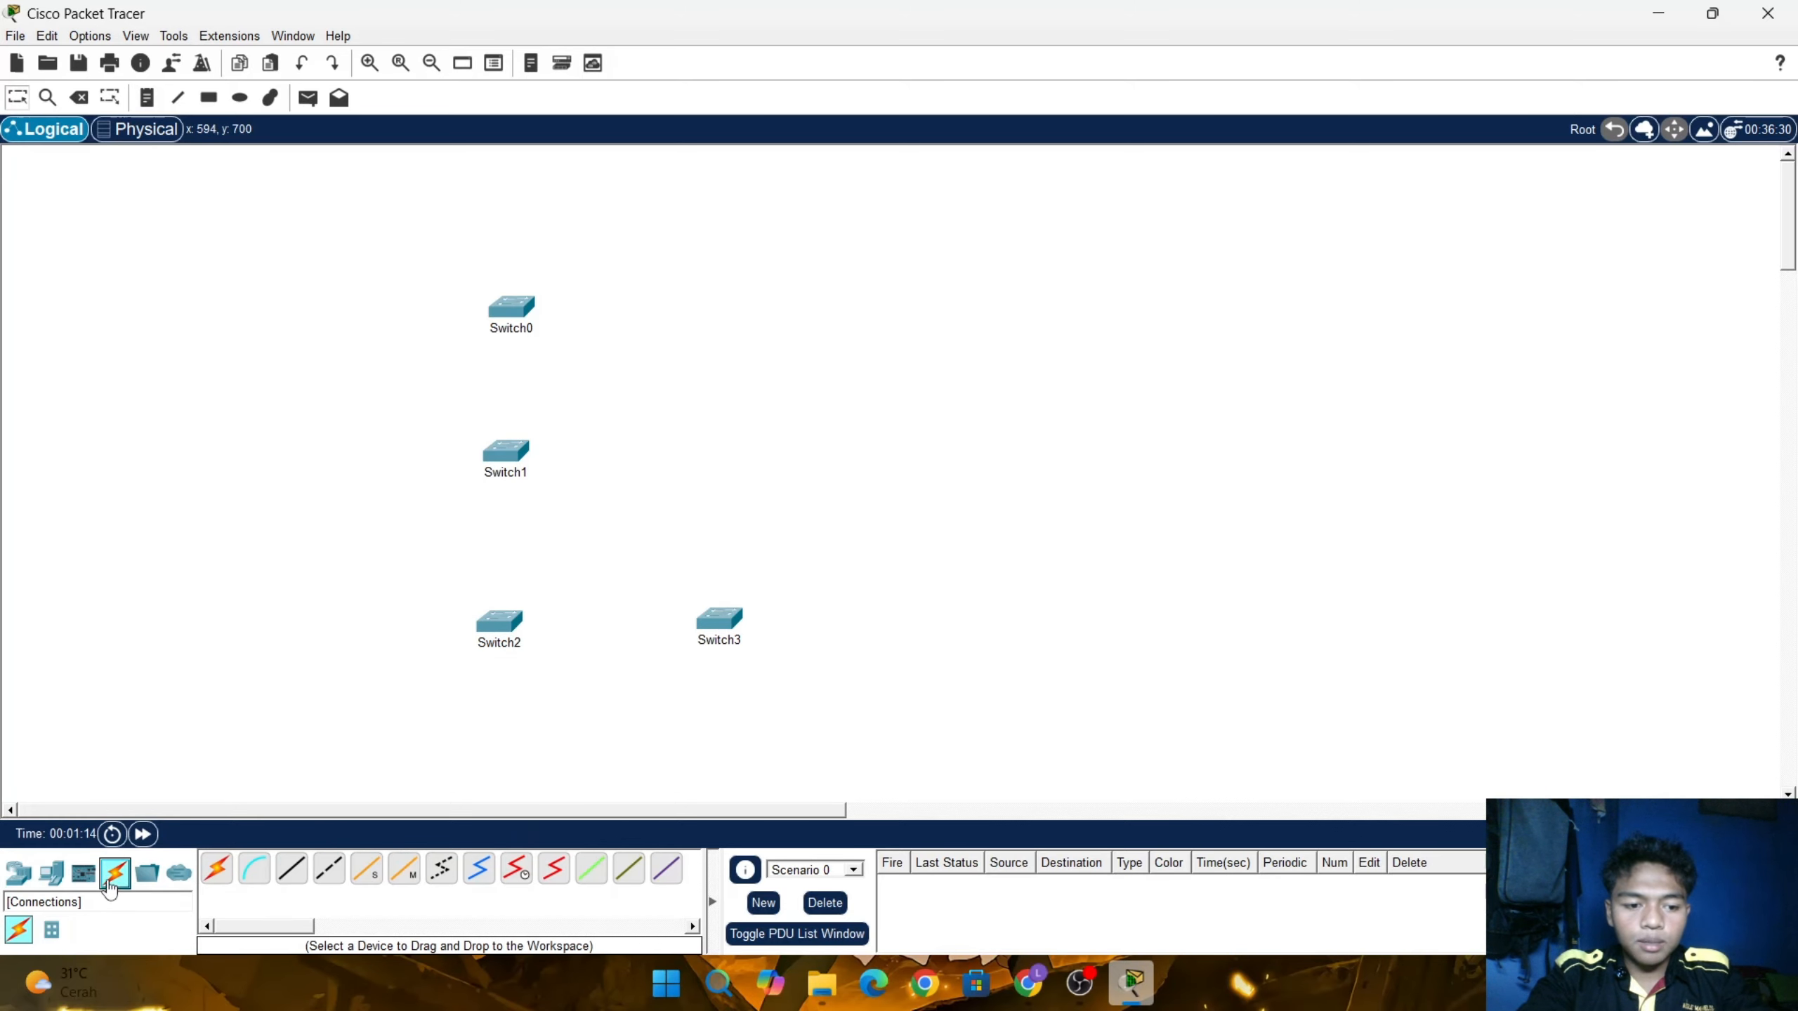
{"action": "left_click", "coordinate": [215, 870]}
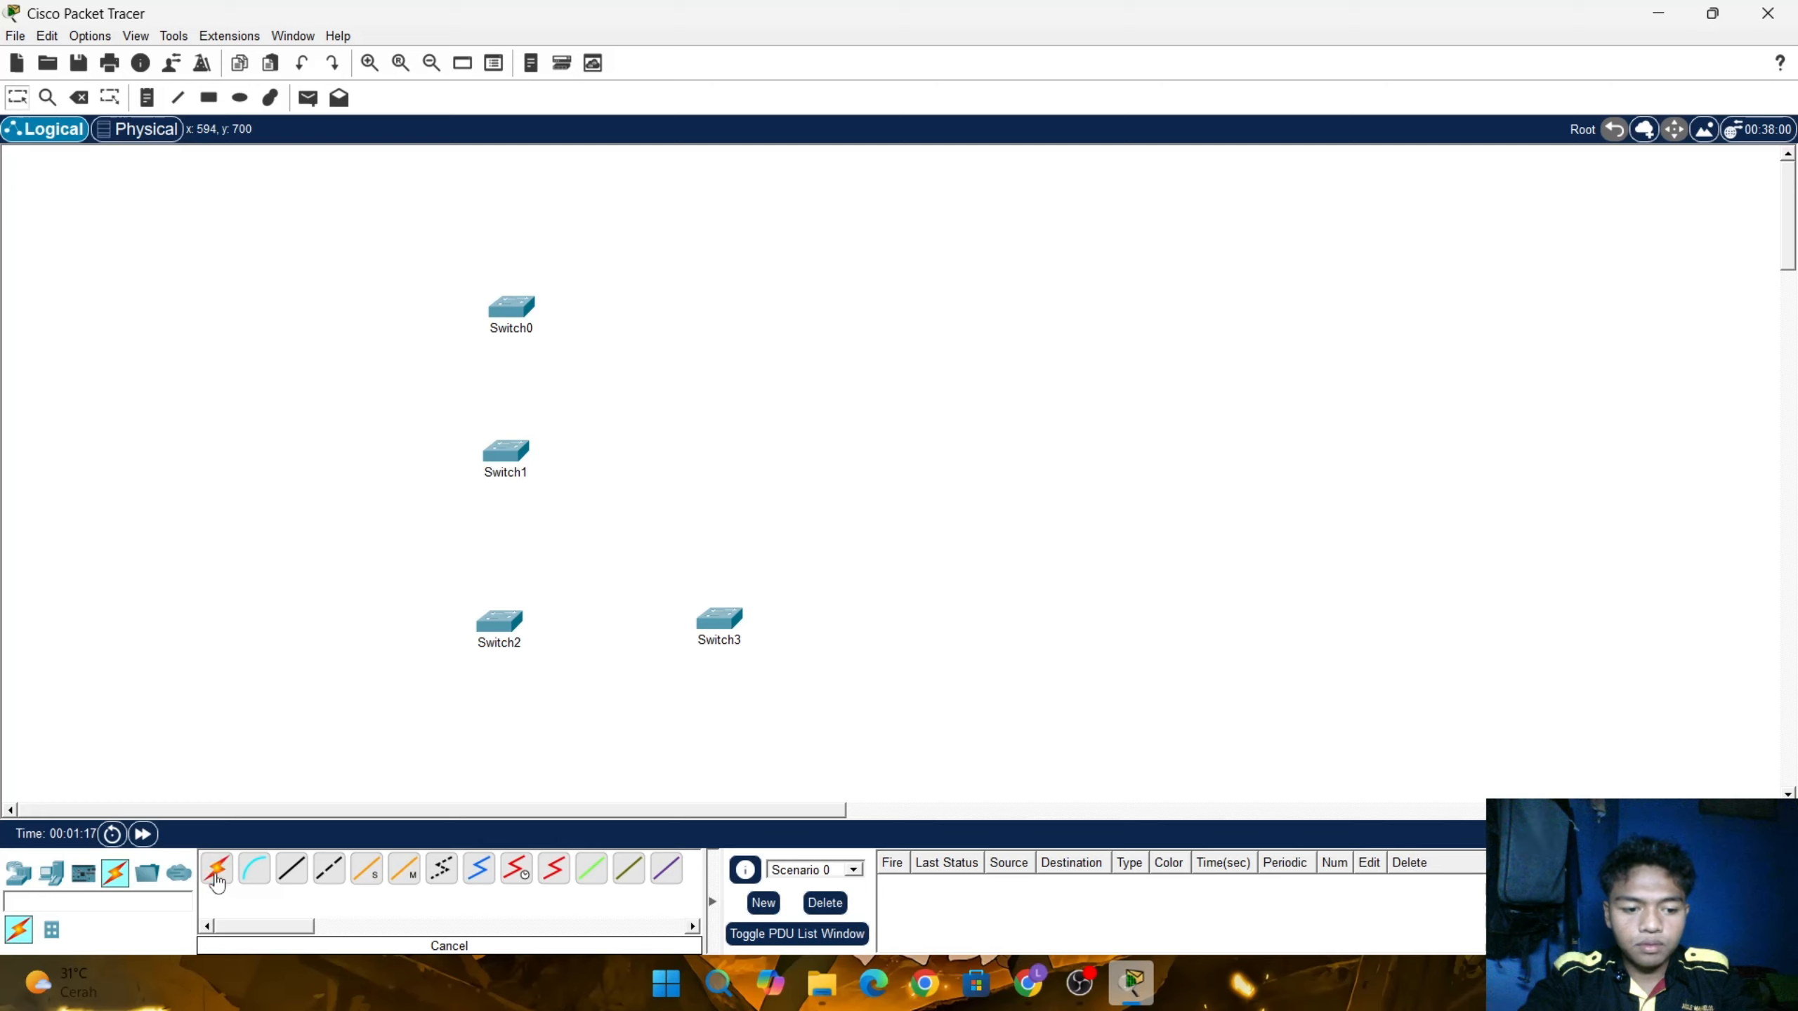
{"action": "left_click", "coordinate": [519, 327]}
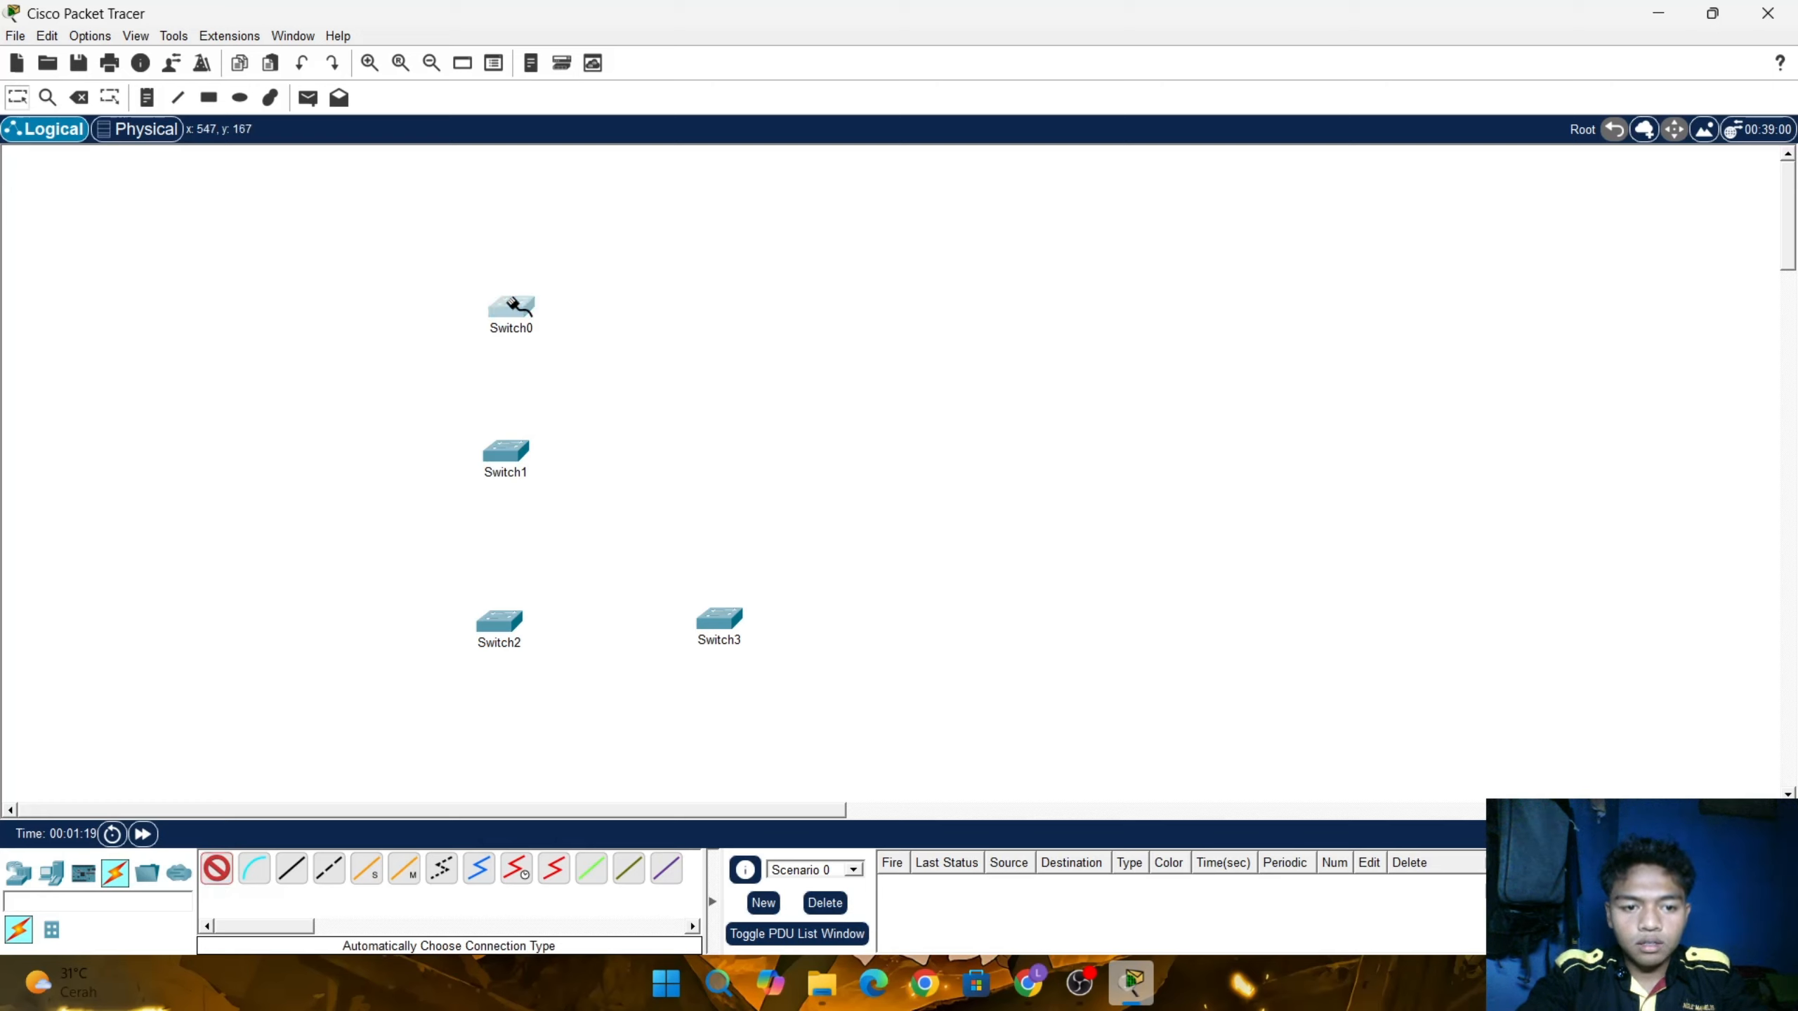
{"action": "left_click", "coordinate": [506, 450]}
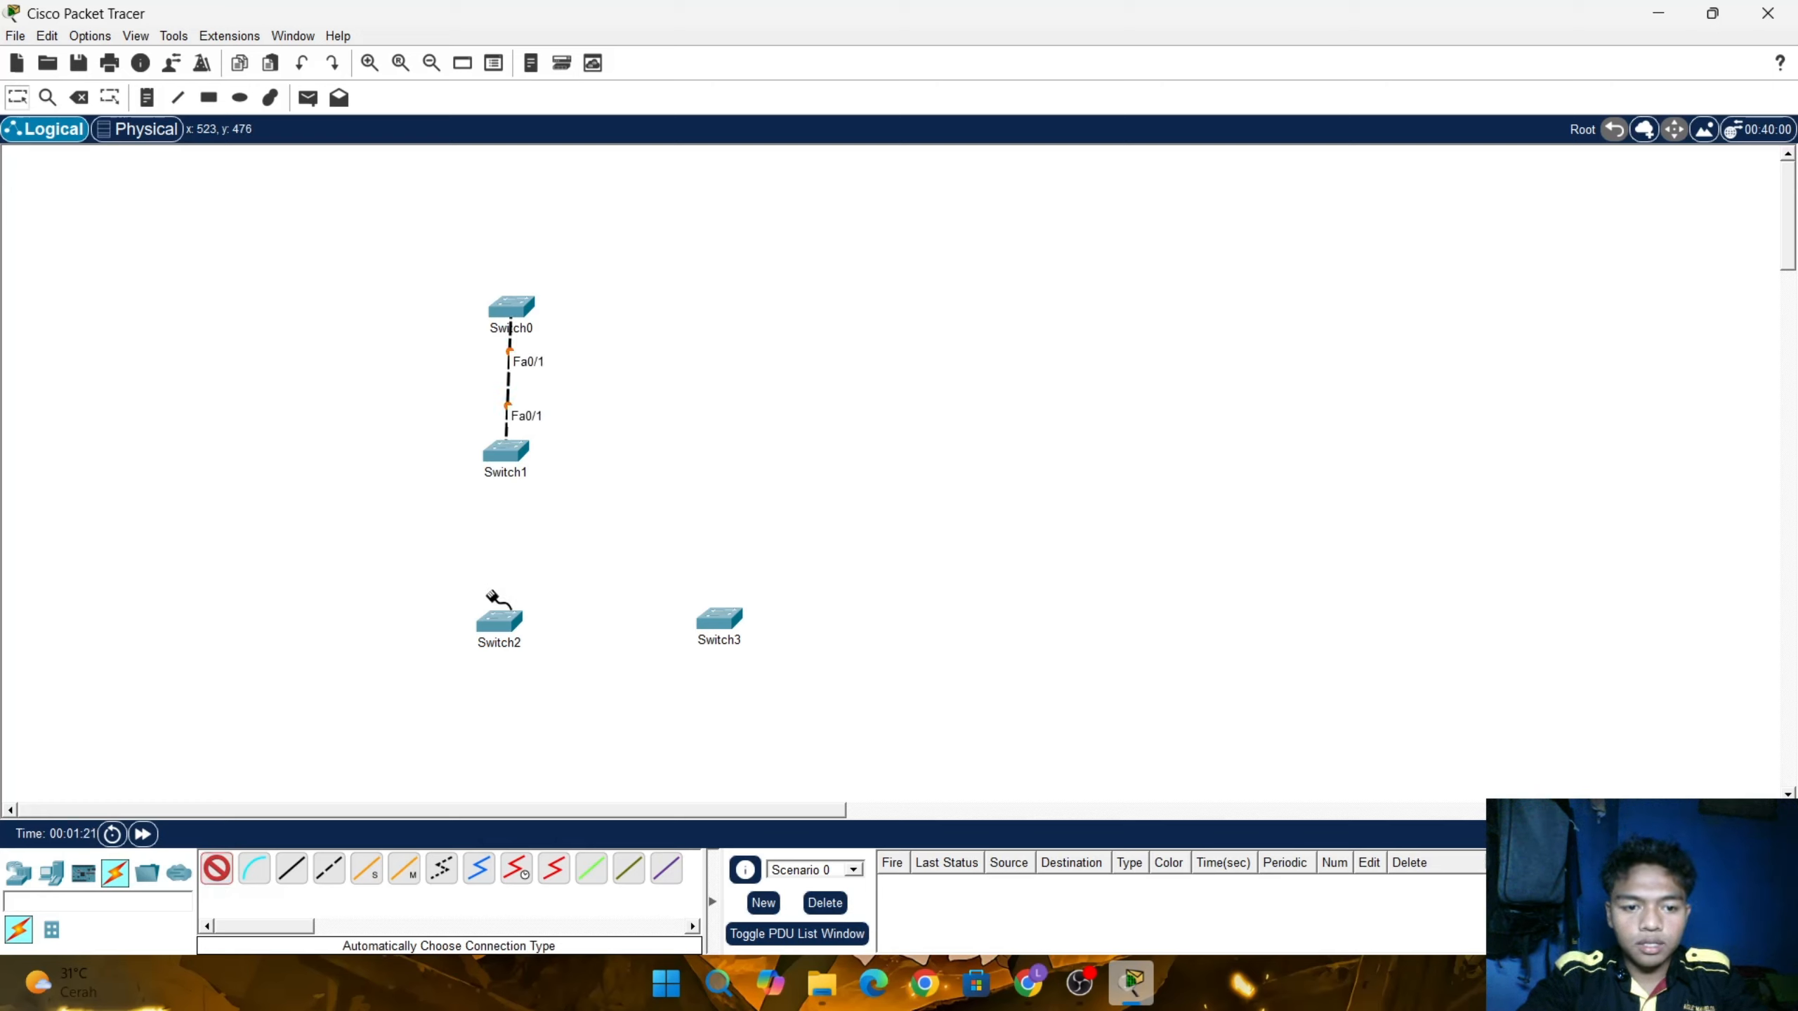
{"action": "left_click", "coordinate": [513, 453]}
{"action": "left_click", "coordinate": [513, 637]}
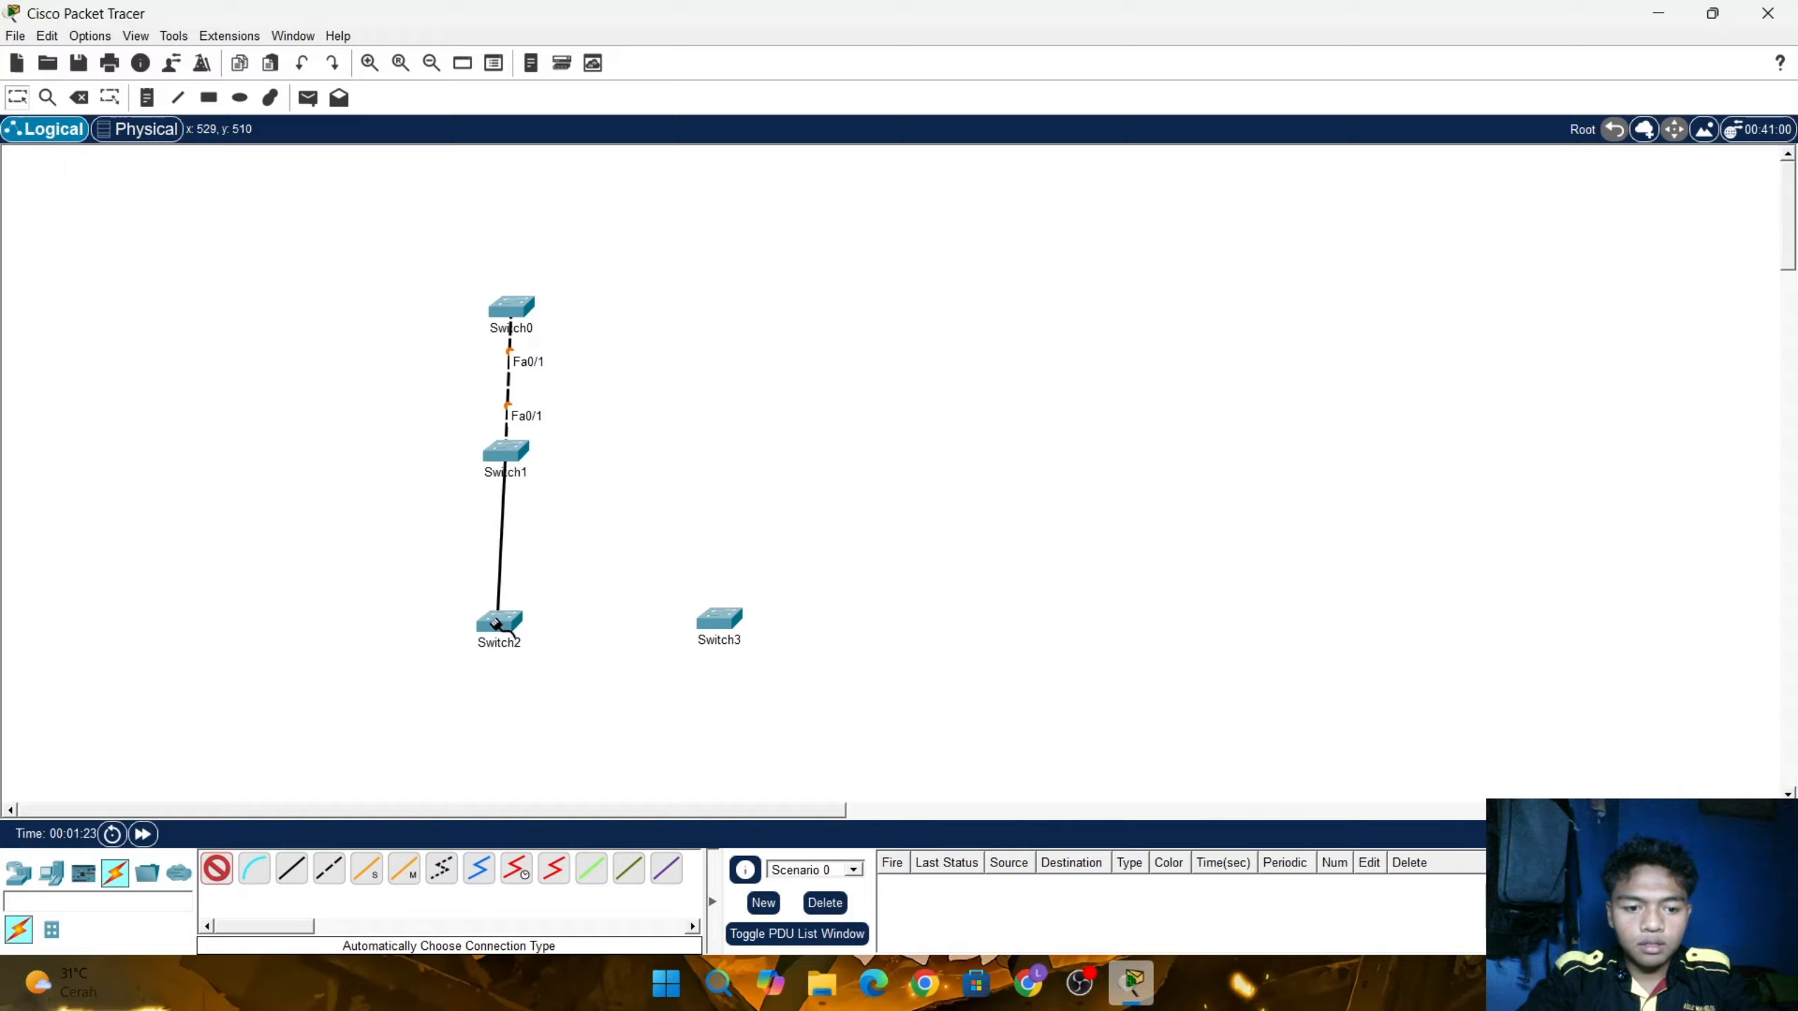
{"action": "left_click", "coordinate": [503, 623]}
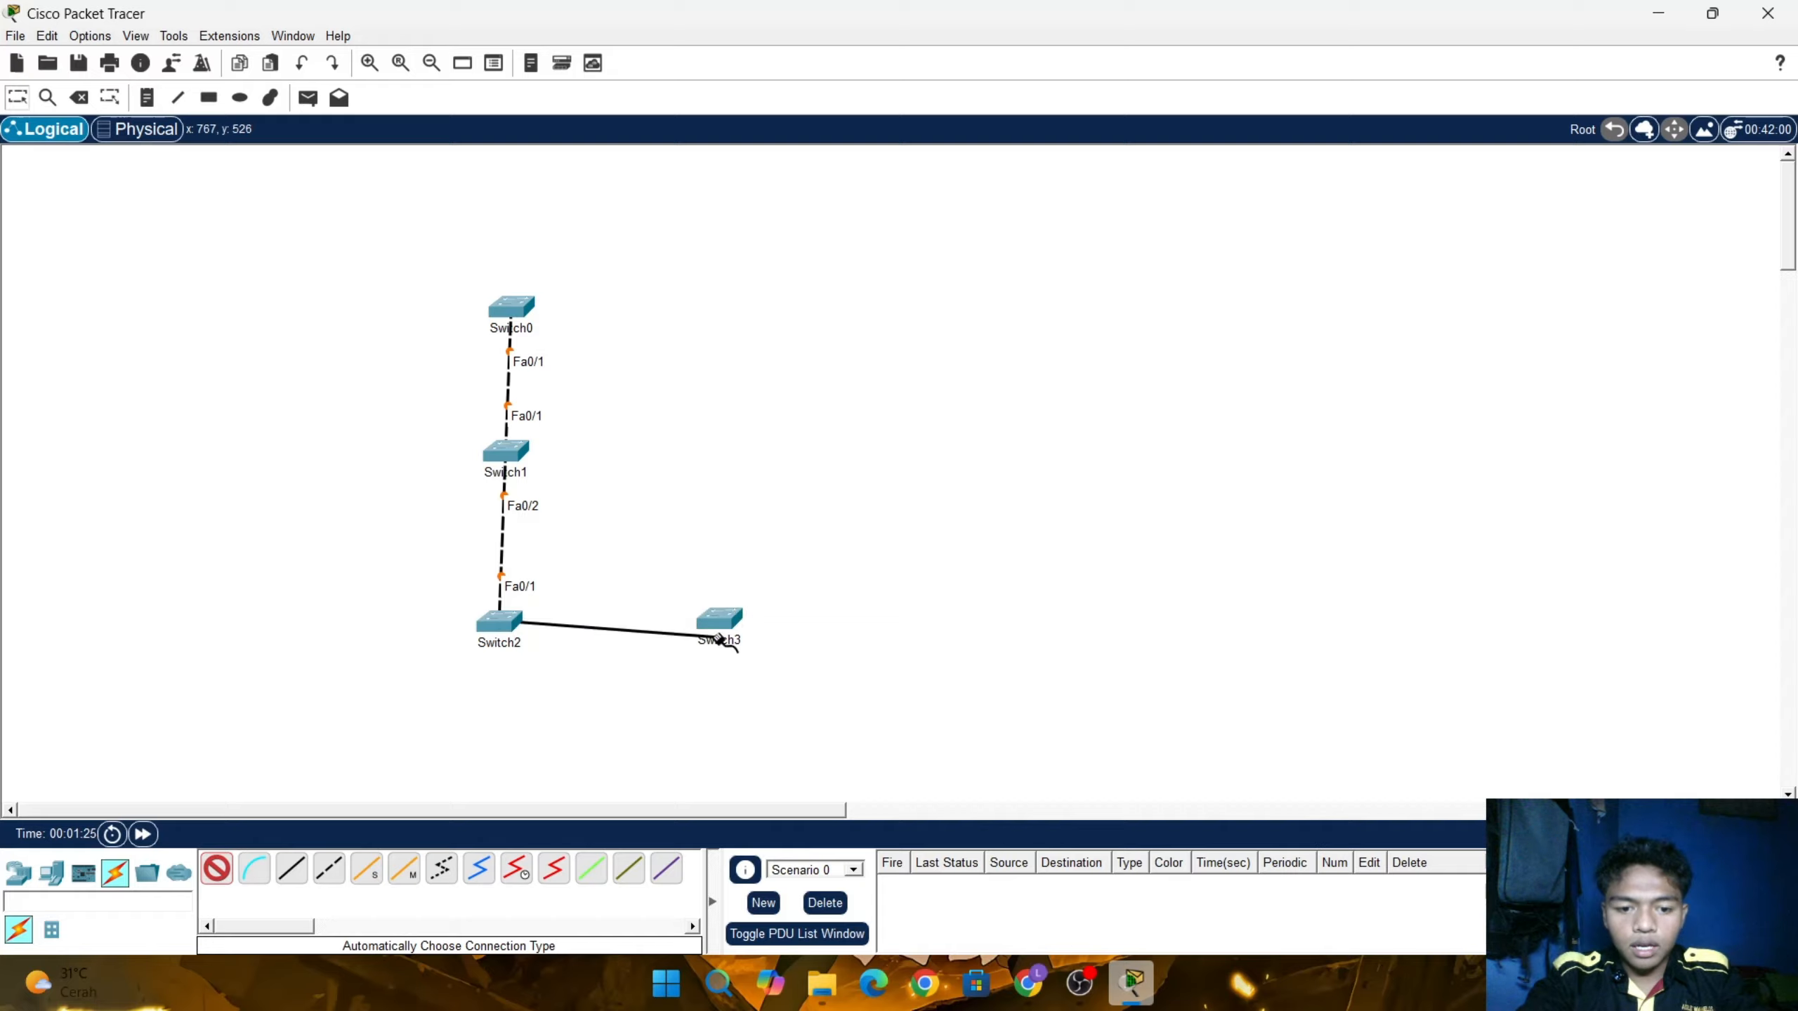
{"action": "left_click", "coordinate": [719, 621]}
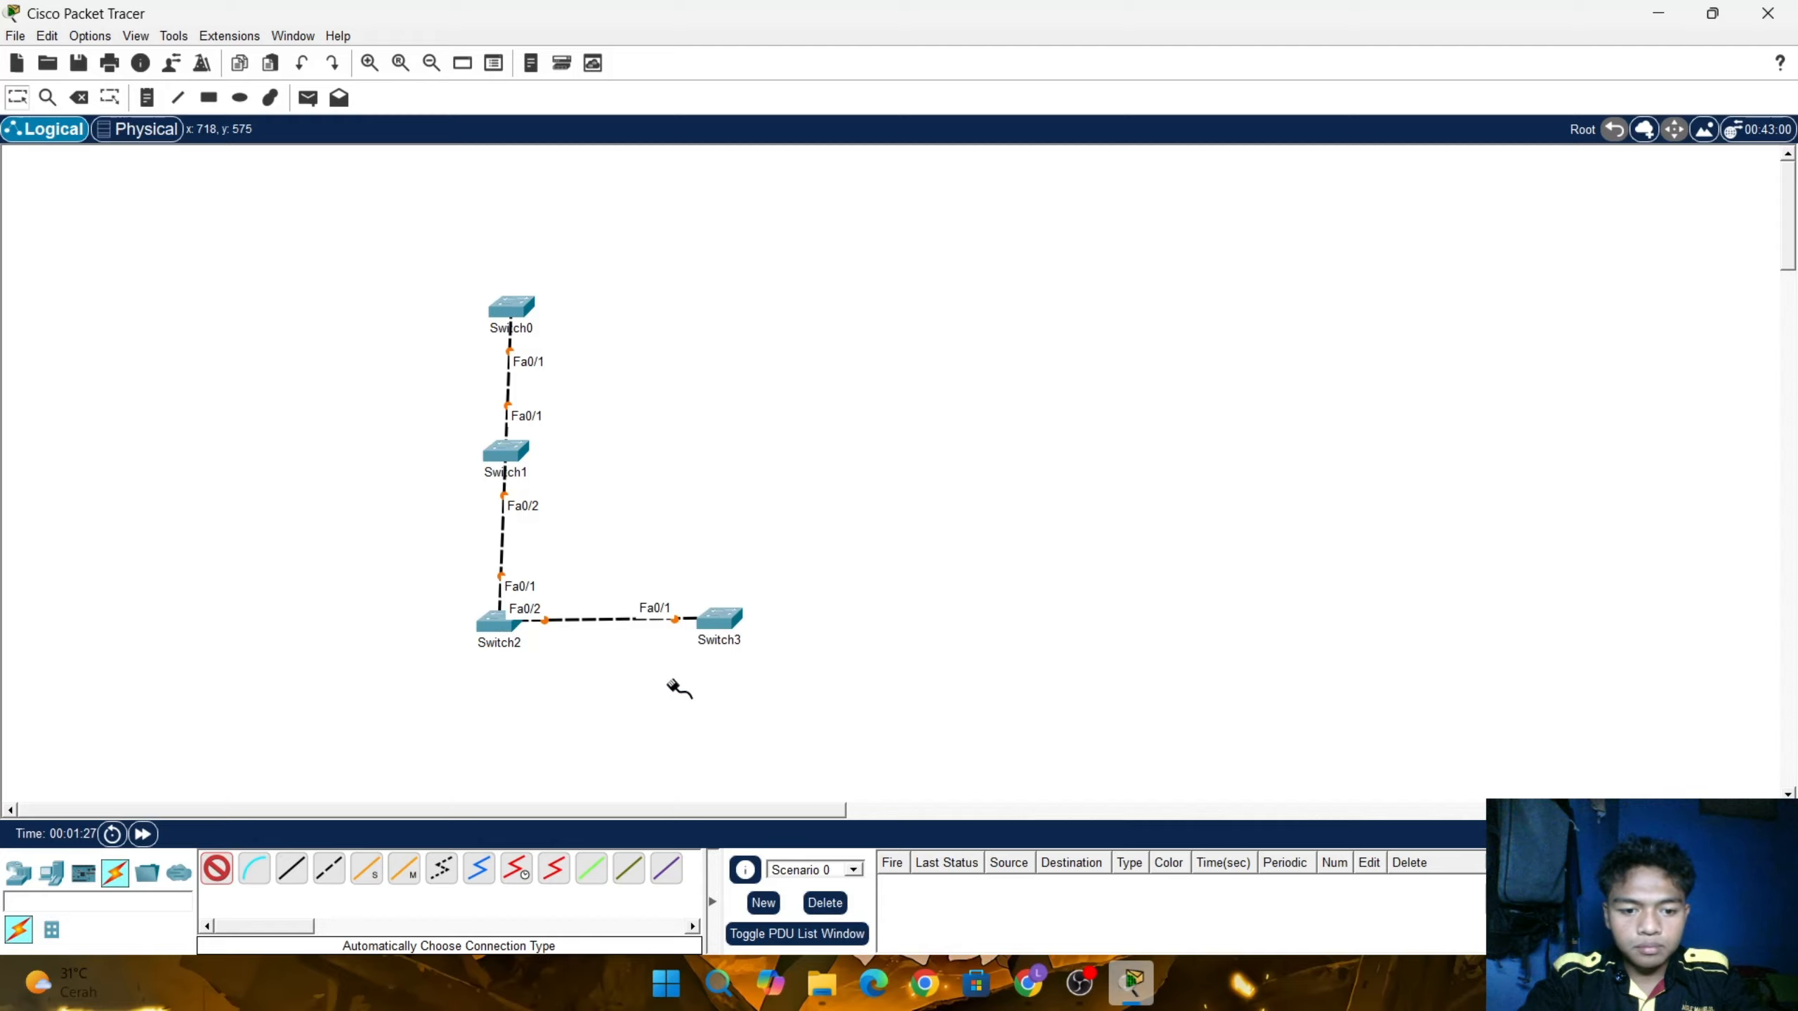
{"action": "left_click_drag", "start_coordinate": [722, 626], "coordinate": [716, 632]}
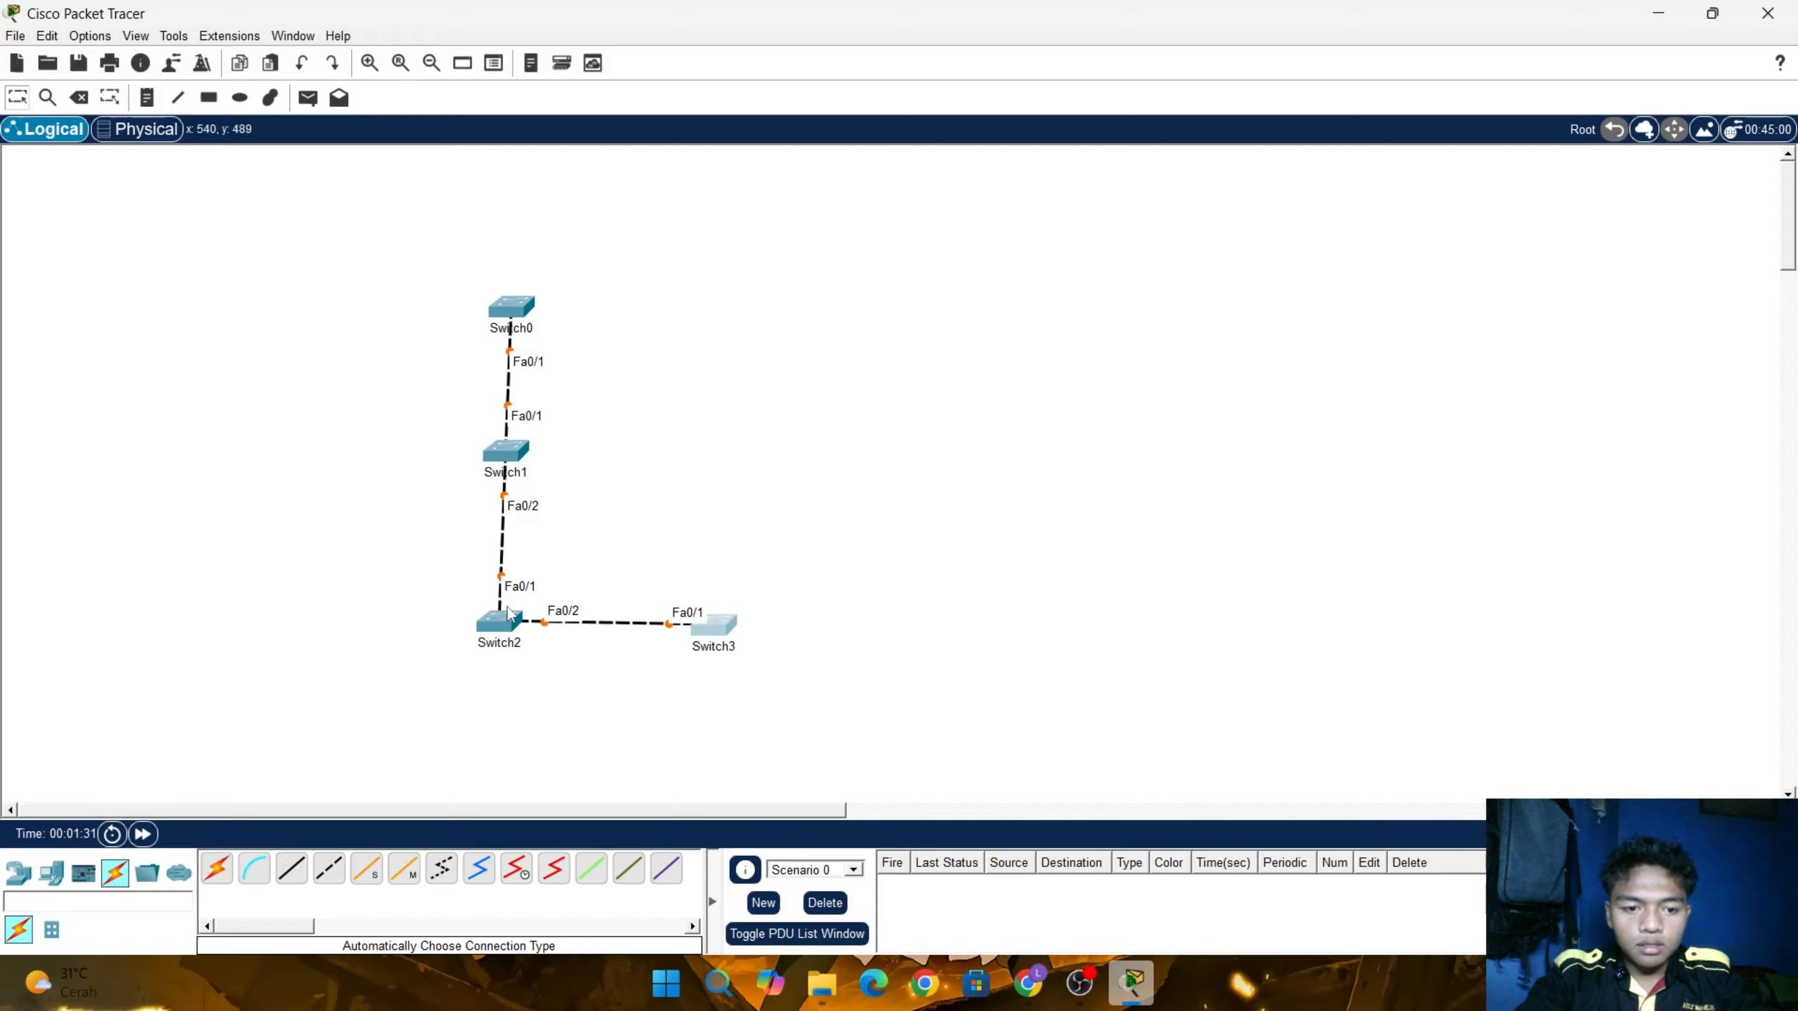
{"action": "left_click_drag", "start_coordinate": [504, 619], "coordinate": [505, 620]}
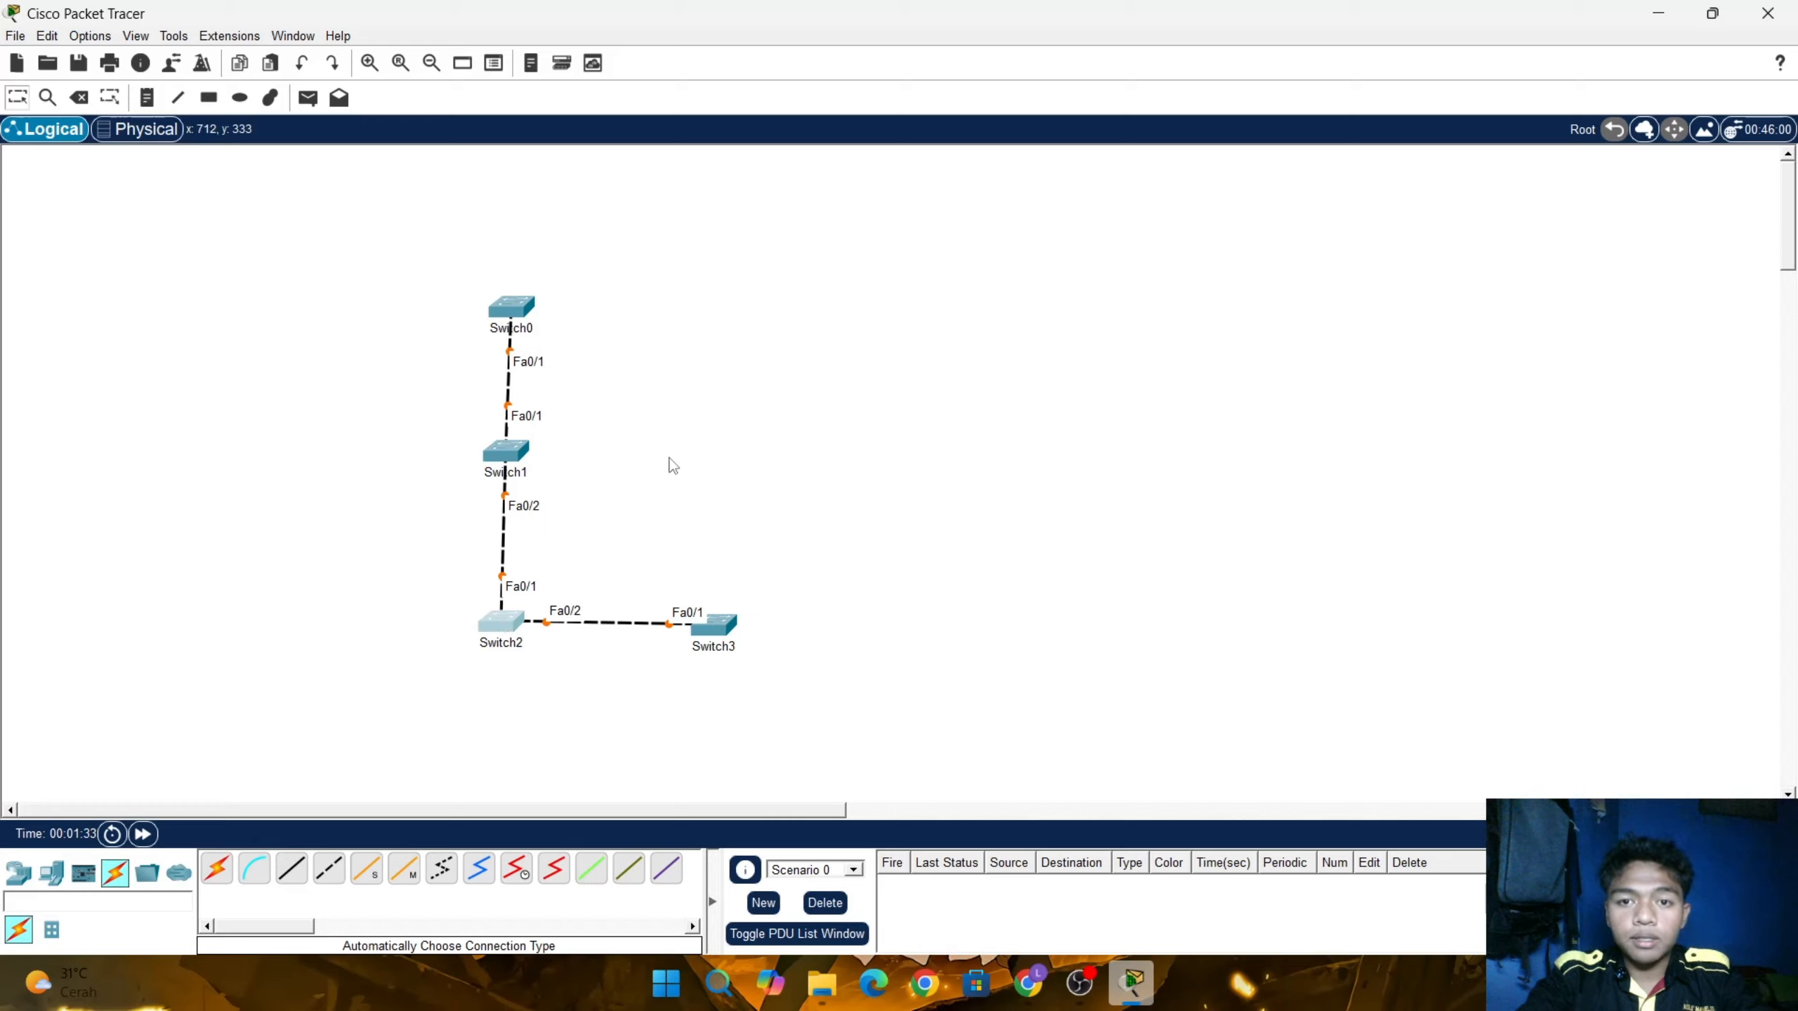
Rename Switch0 as SW1 and Switch1 as SW2
{"action": "left_click", "coordinate": [526, 331]}
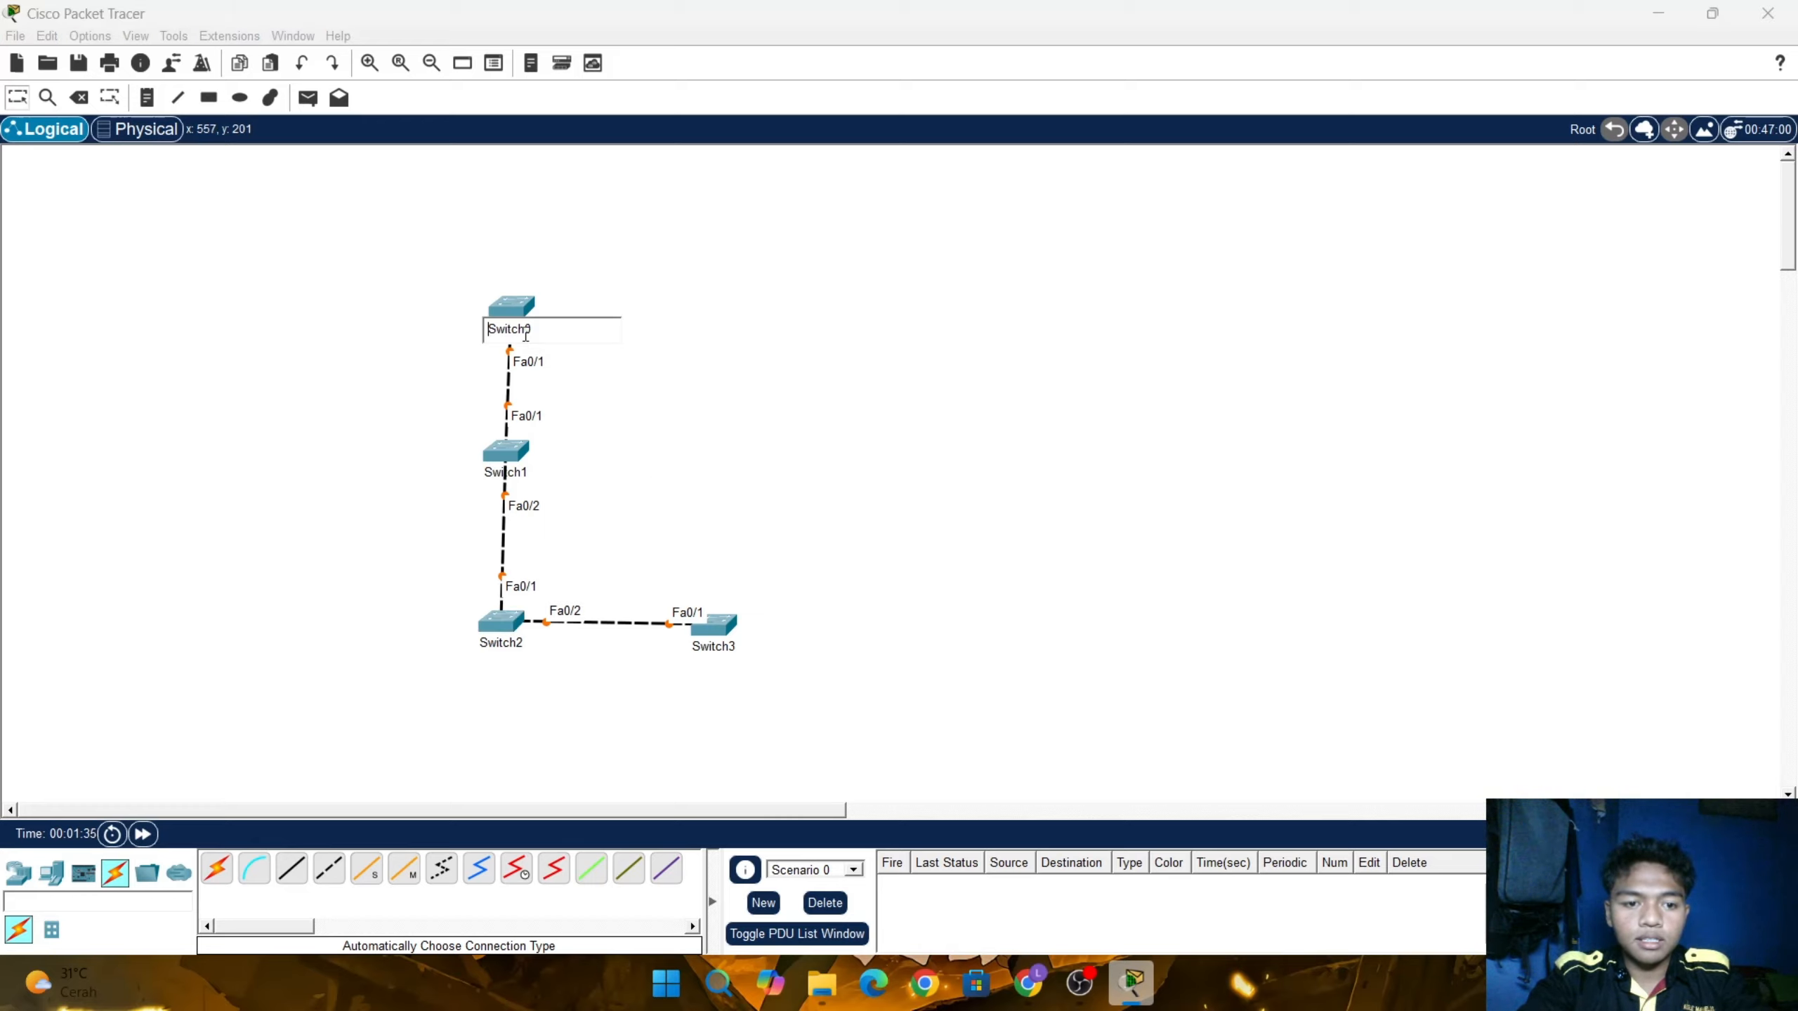
{"action": "double_click", "coordinate": [541, 333]}
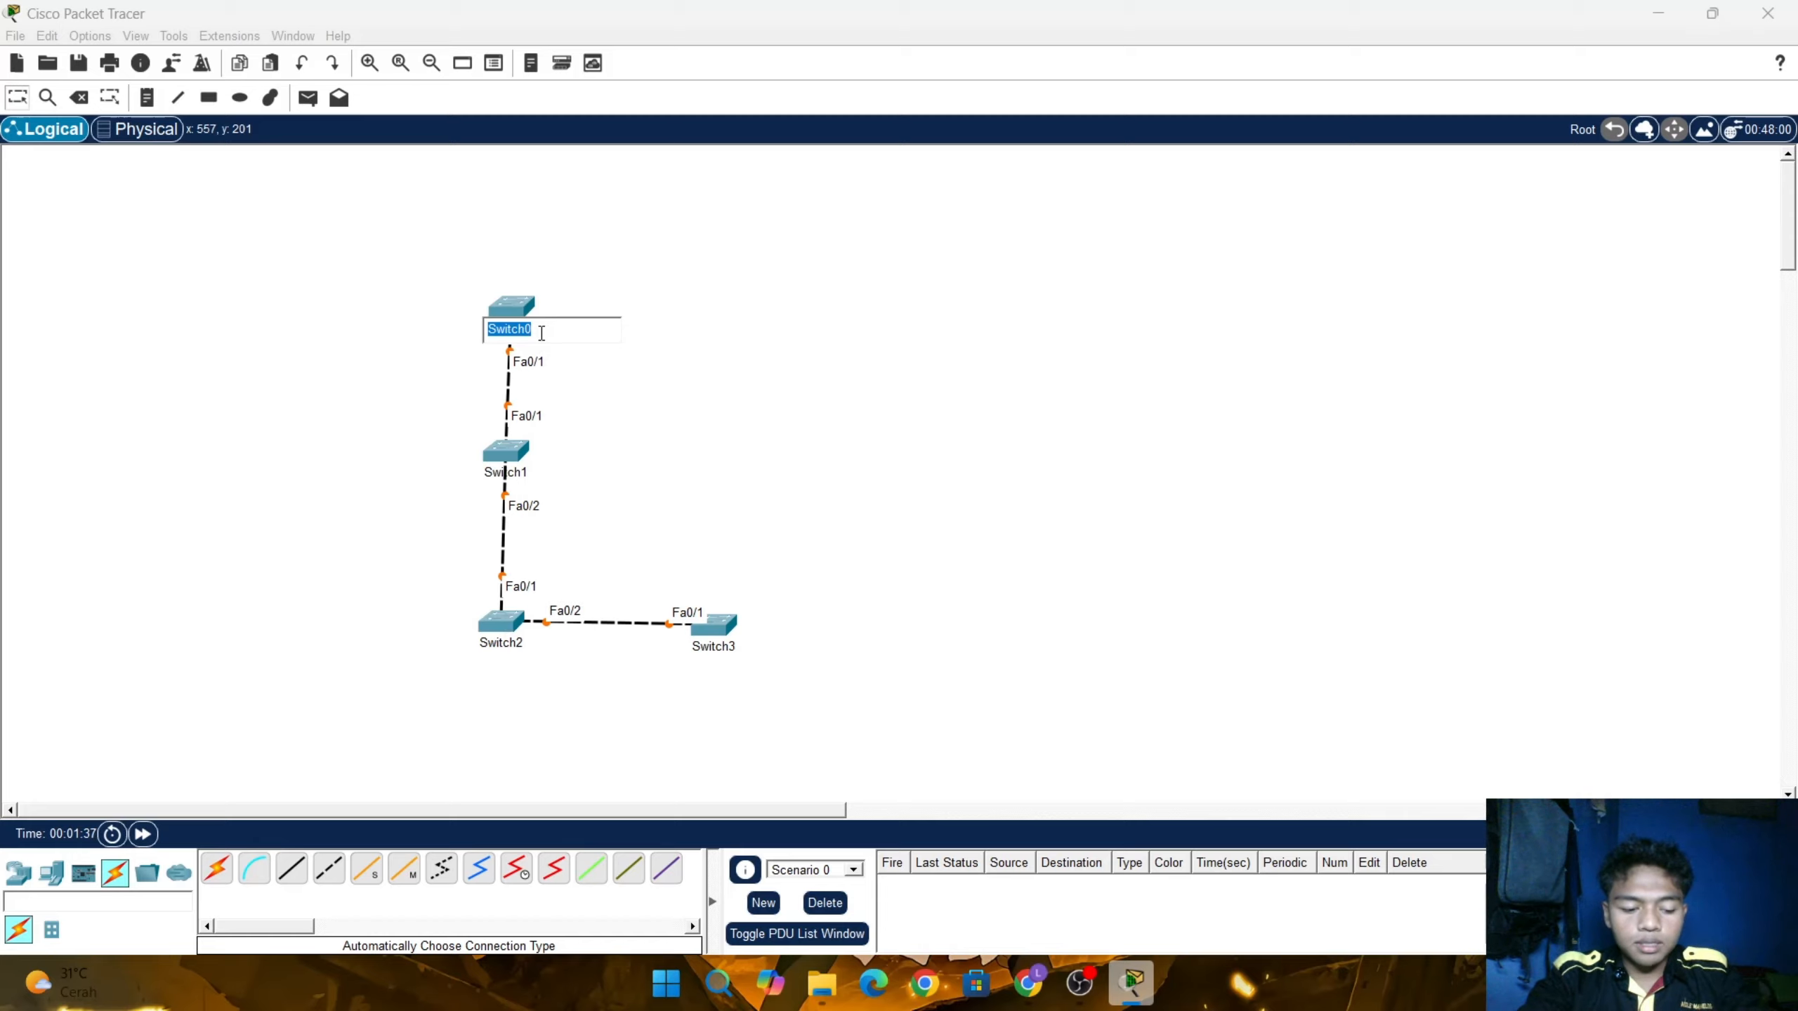
{"action": "type", "text": "SW1"}
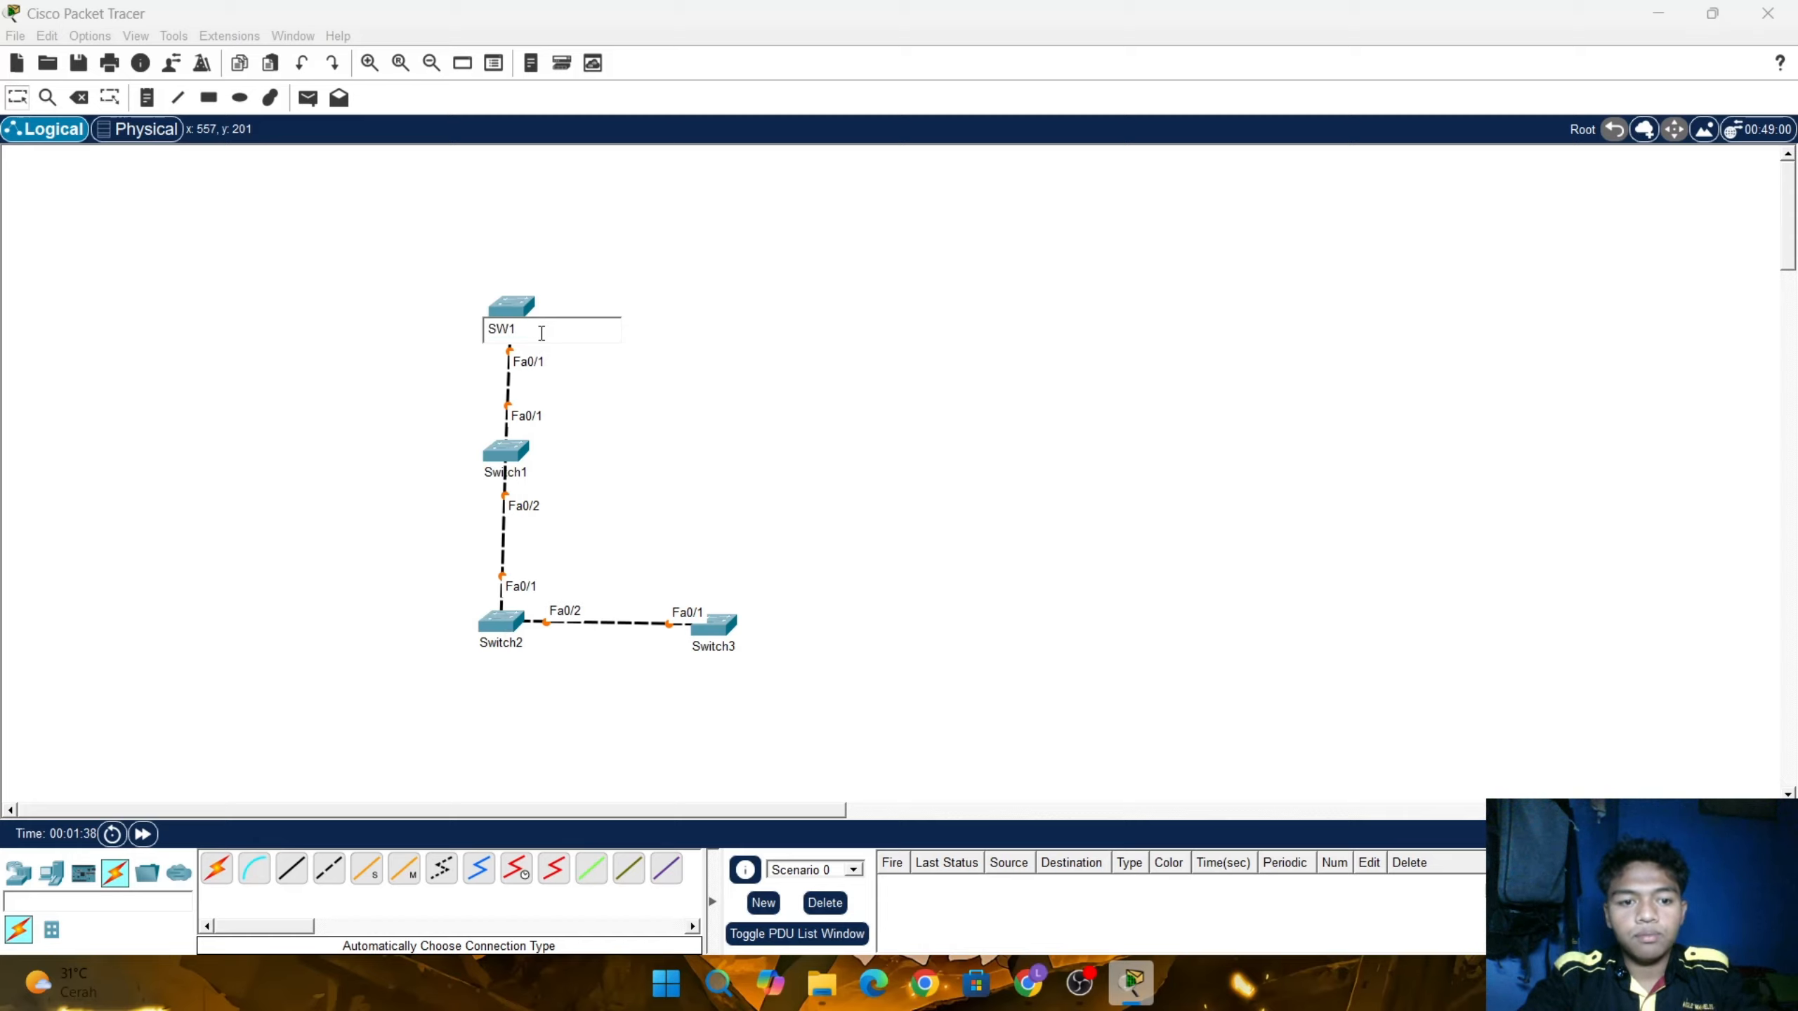
{"action": "left_click", "coordinate": [524, 473]}
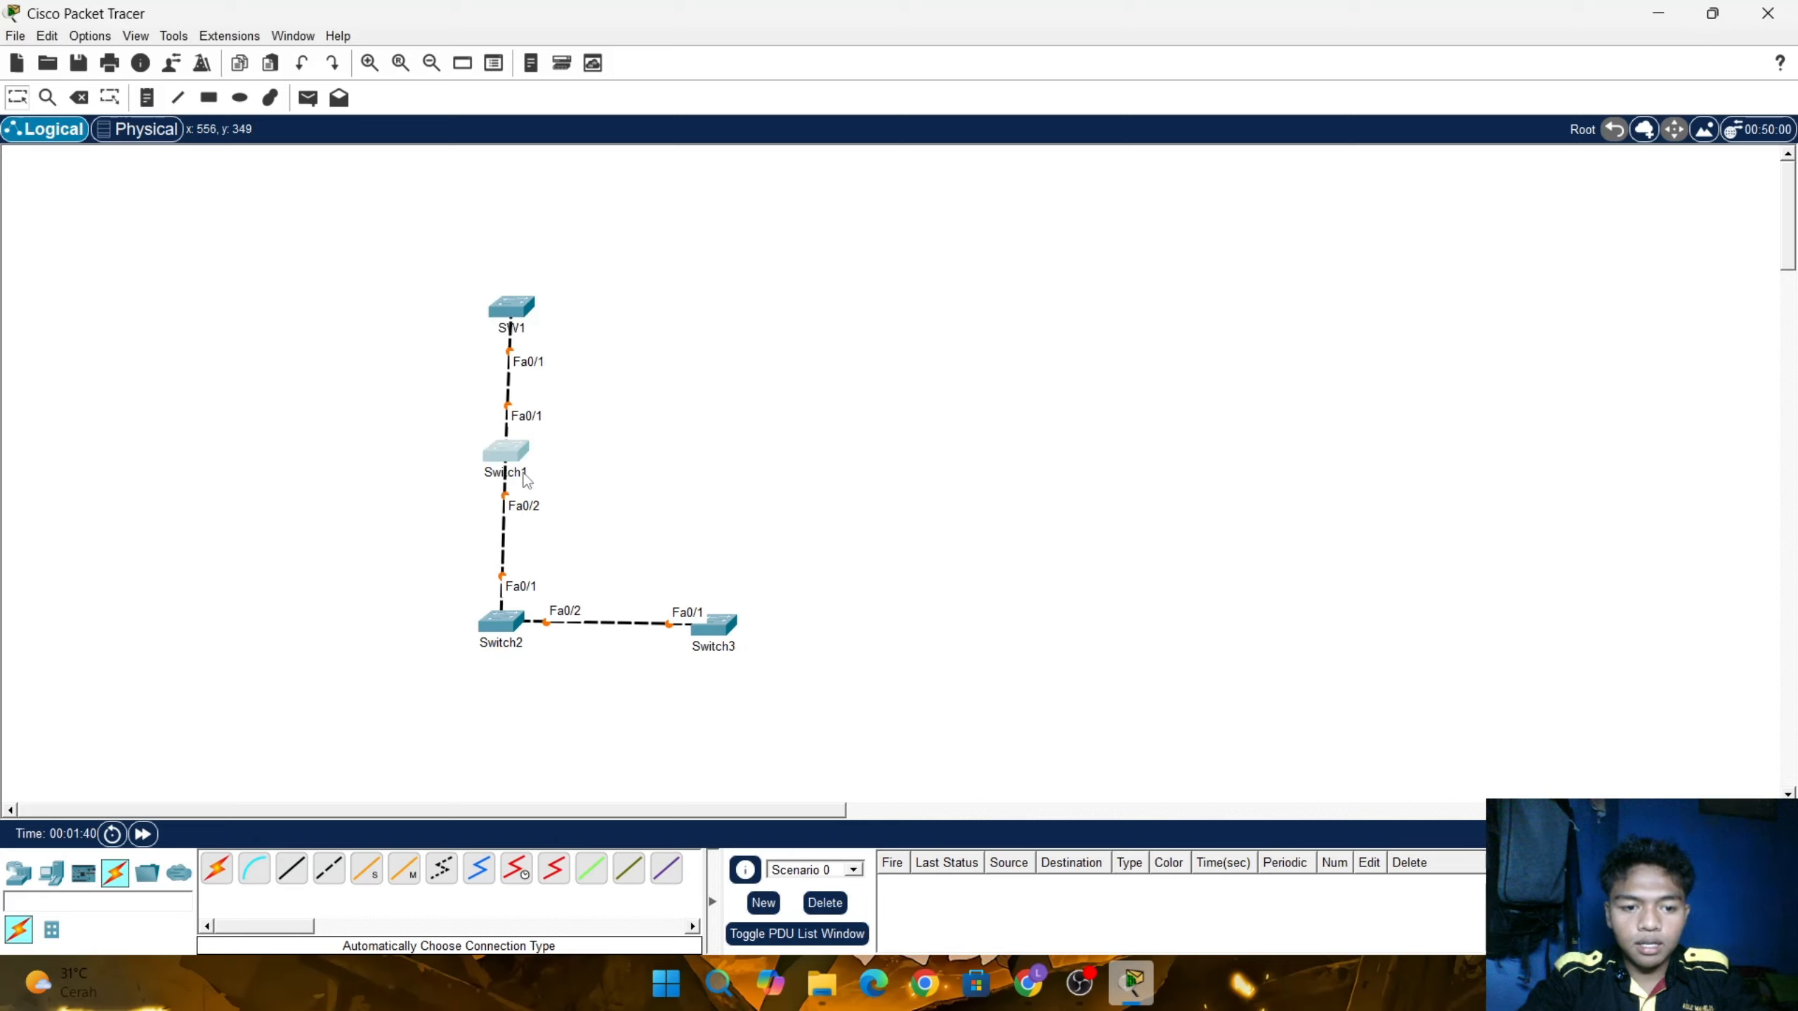
{"action": "double_click", "coordinate": [524, 474]}
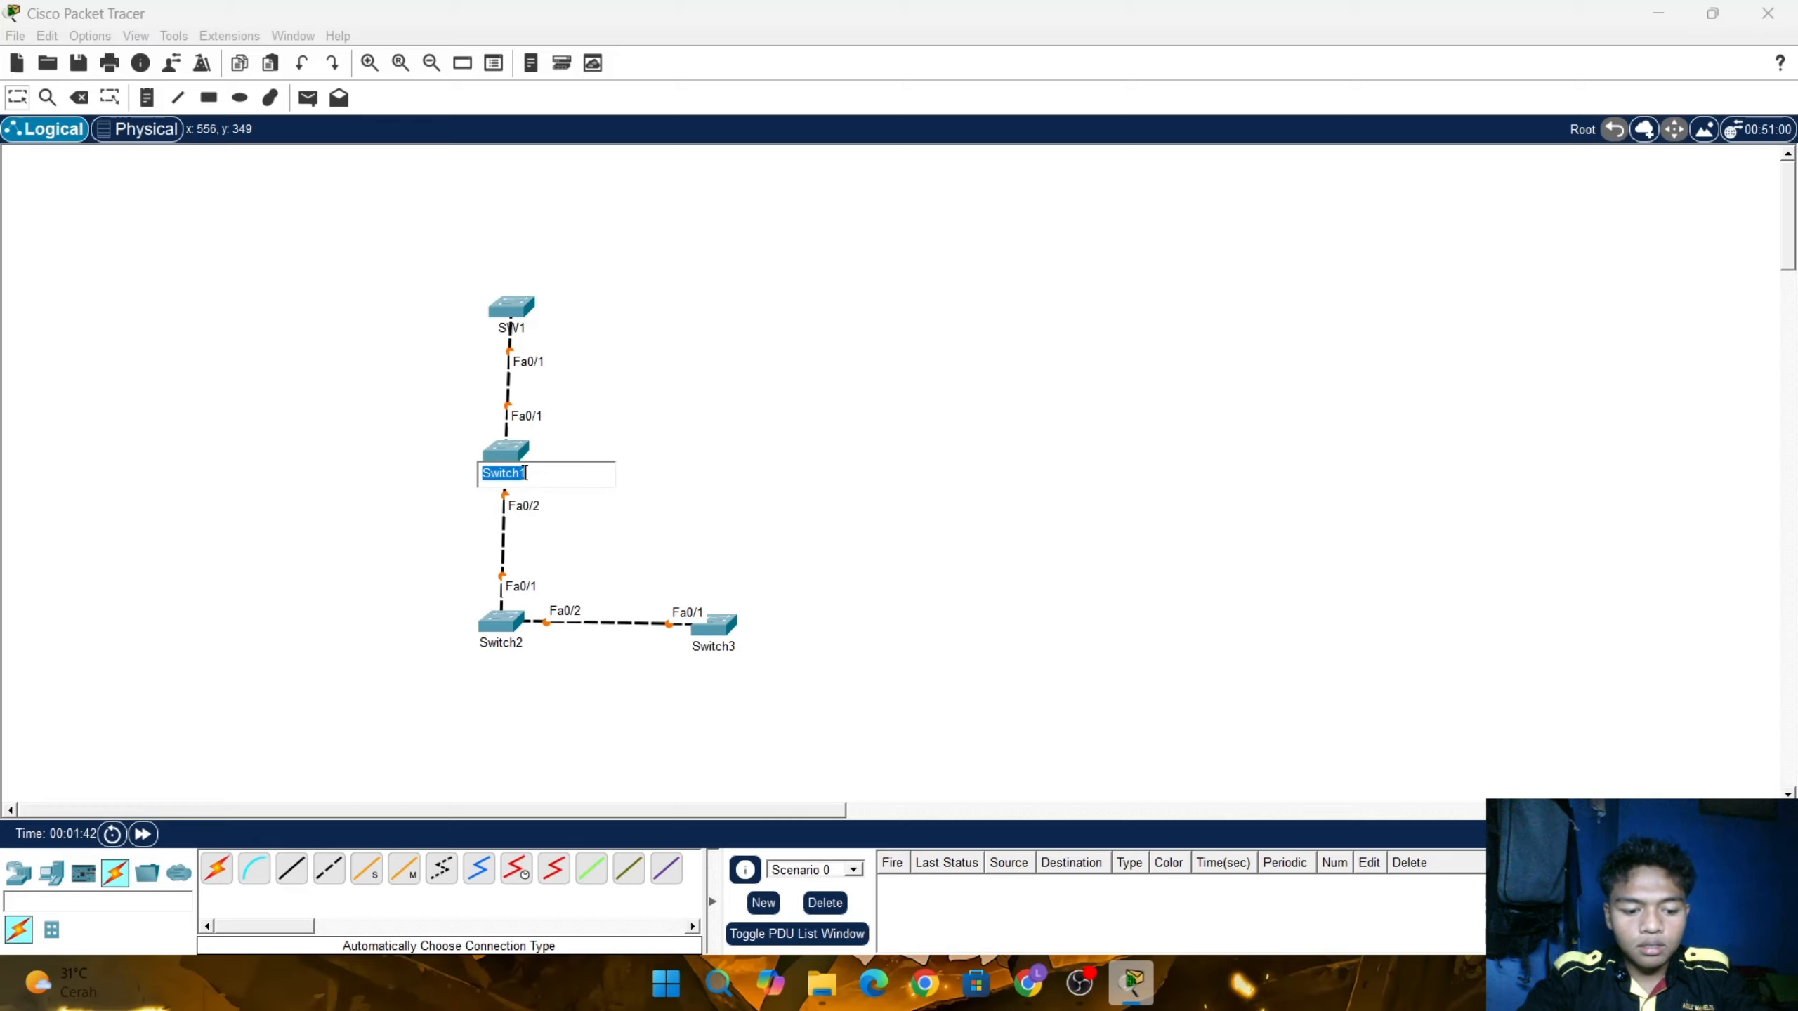
{"action": "type", "text": "SW2"}
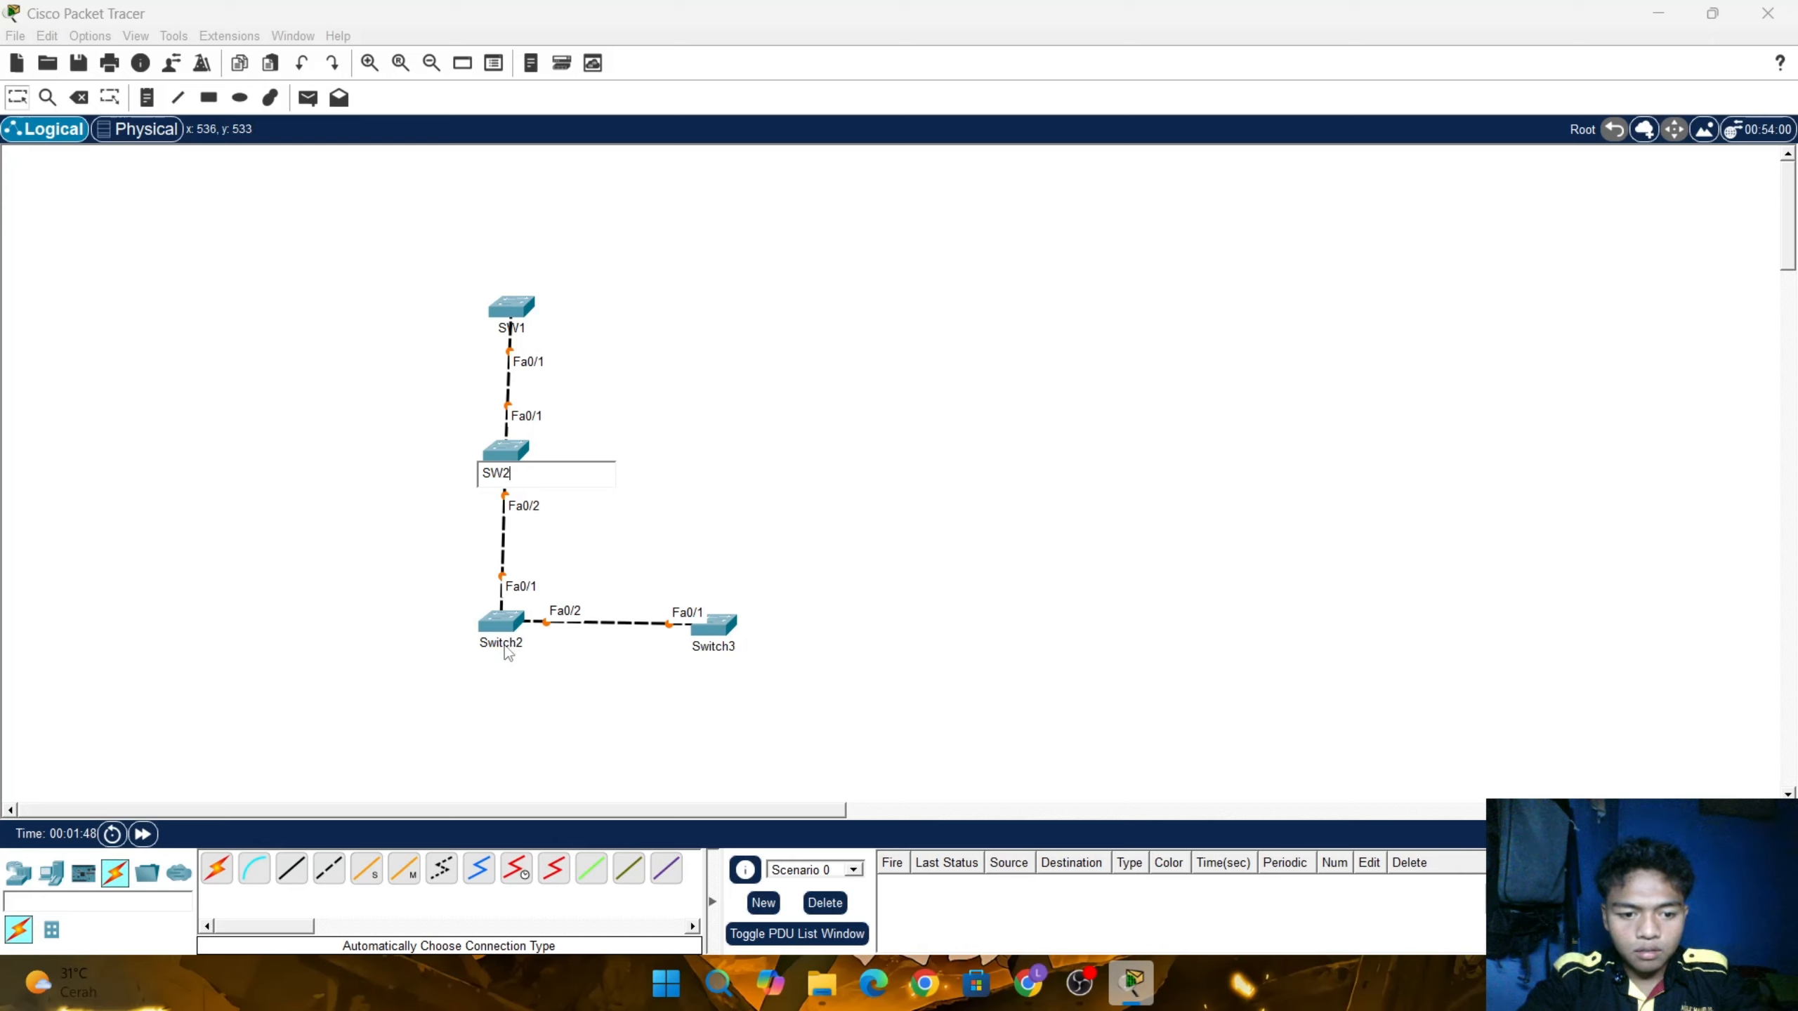
Rename Switch2 as SW3 and Switch3 as SW4
{"action": "left_click", "coordinate": [510, 644]}
{"action": "double_click", "coordinate": [550, 646]}
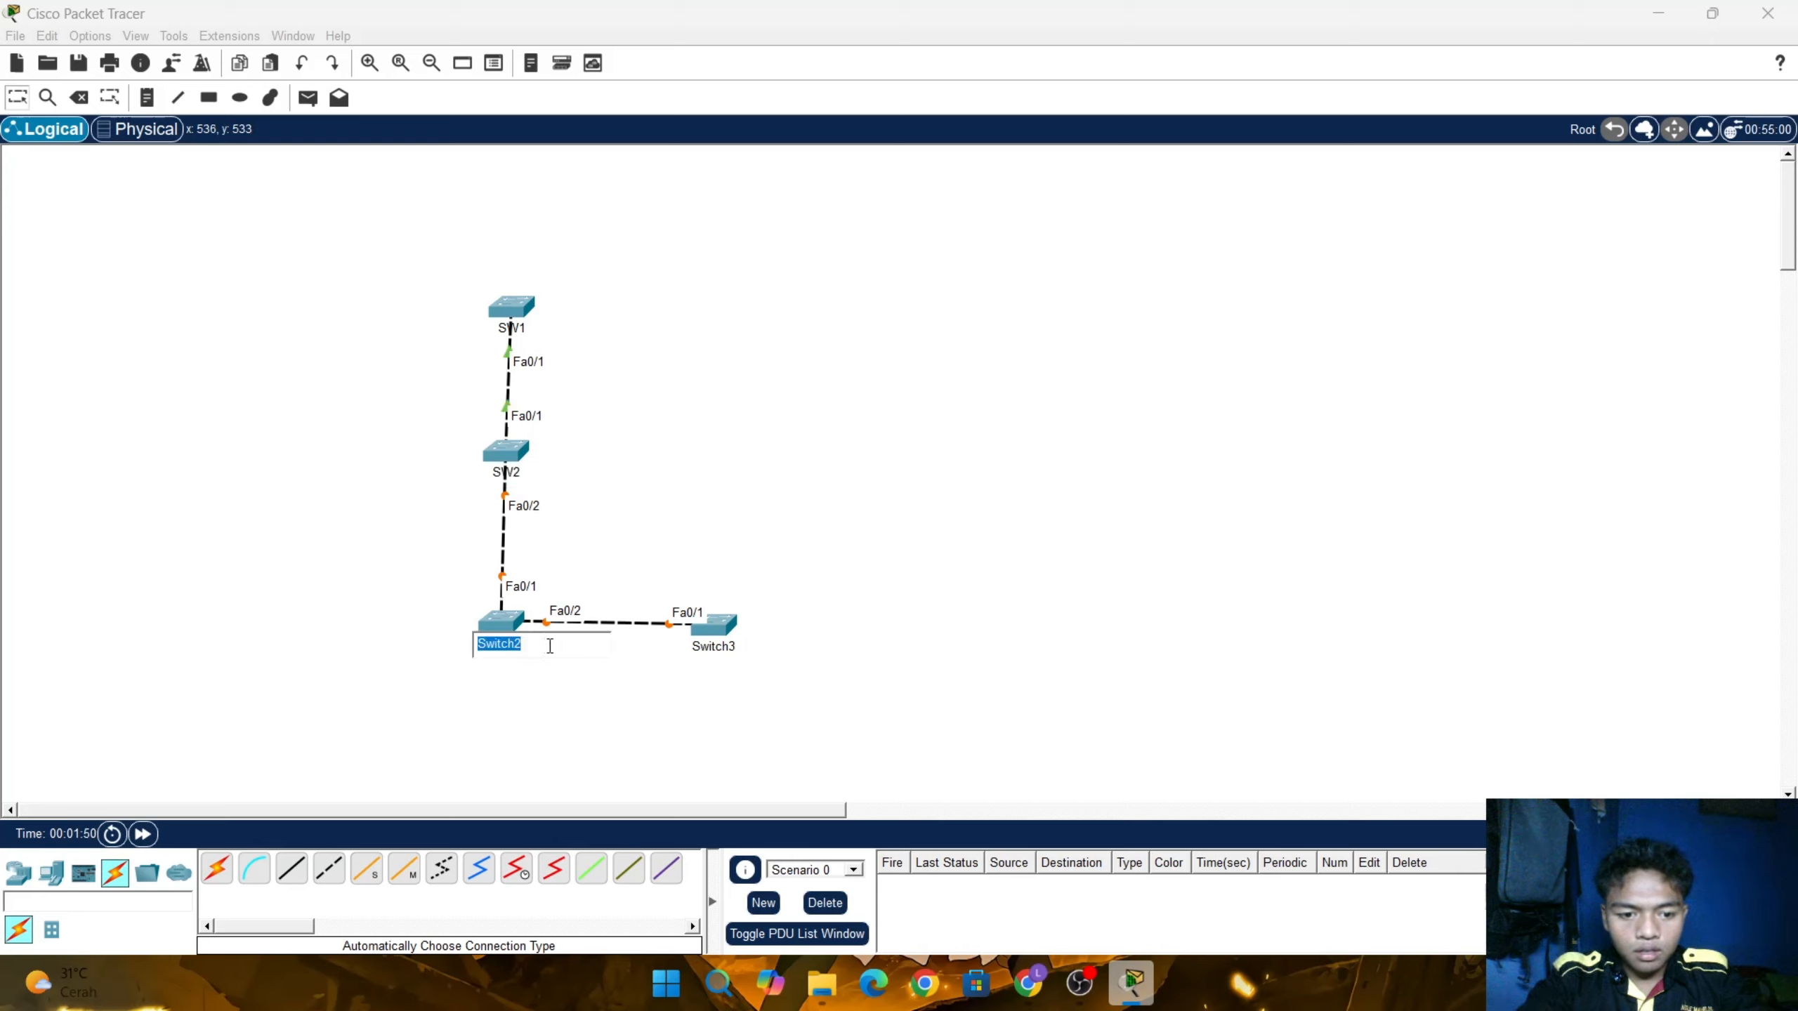
{"action": "type", "text": "SW3"}
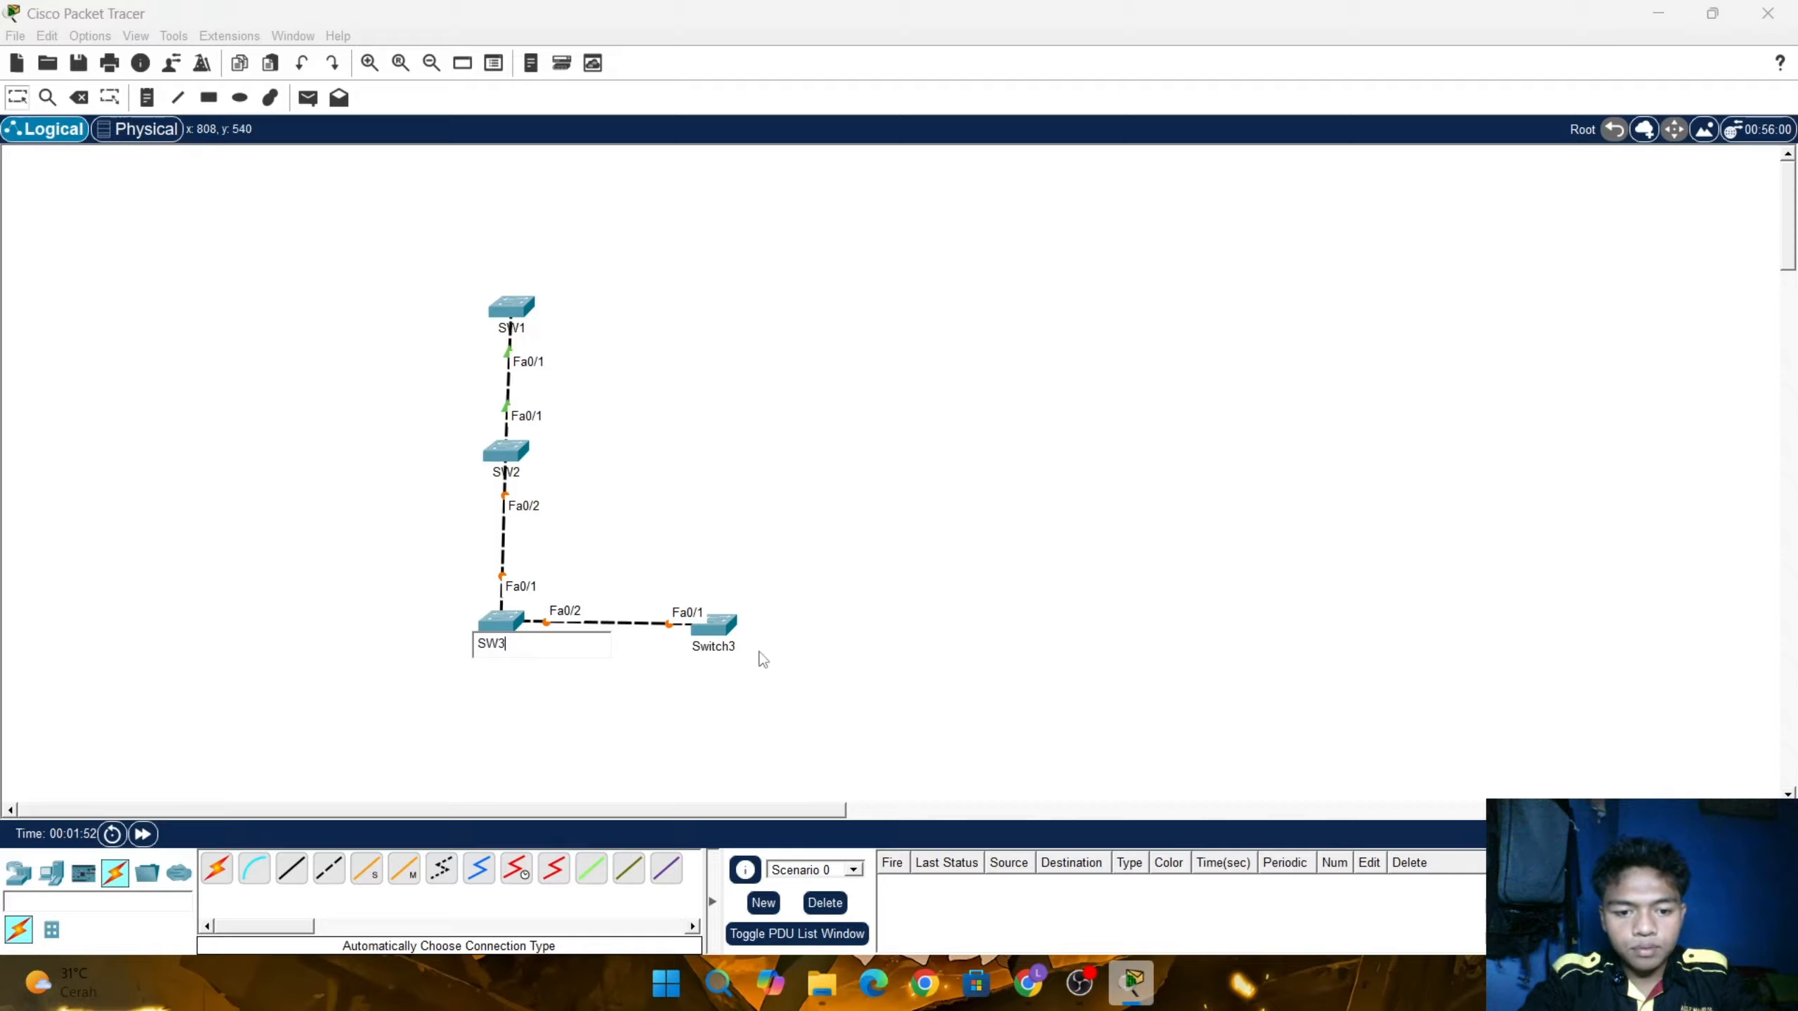
{"action": "left_click", "coordinate": [723, 648]}
{"action": "double_click", "coordinate": [723, 648]}
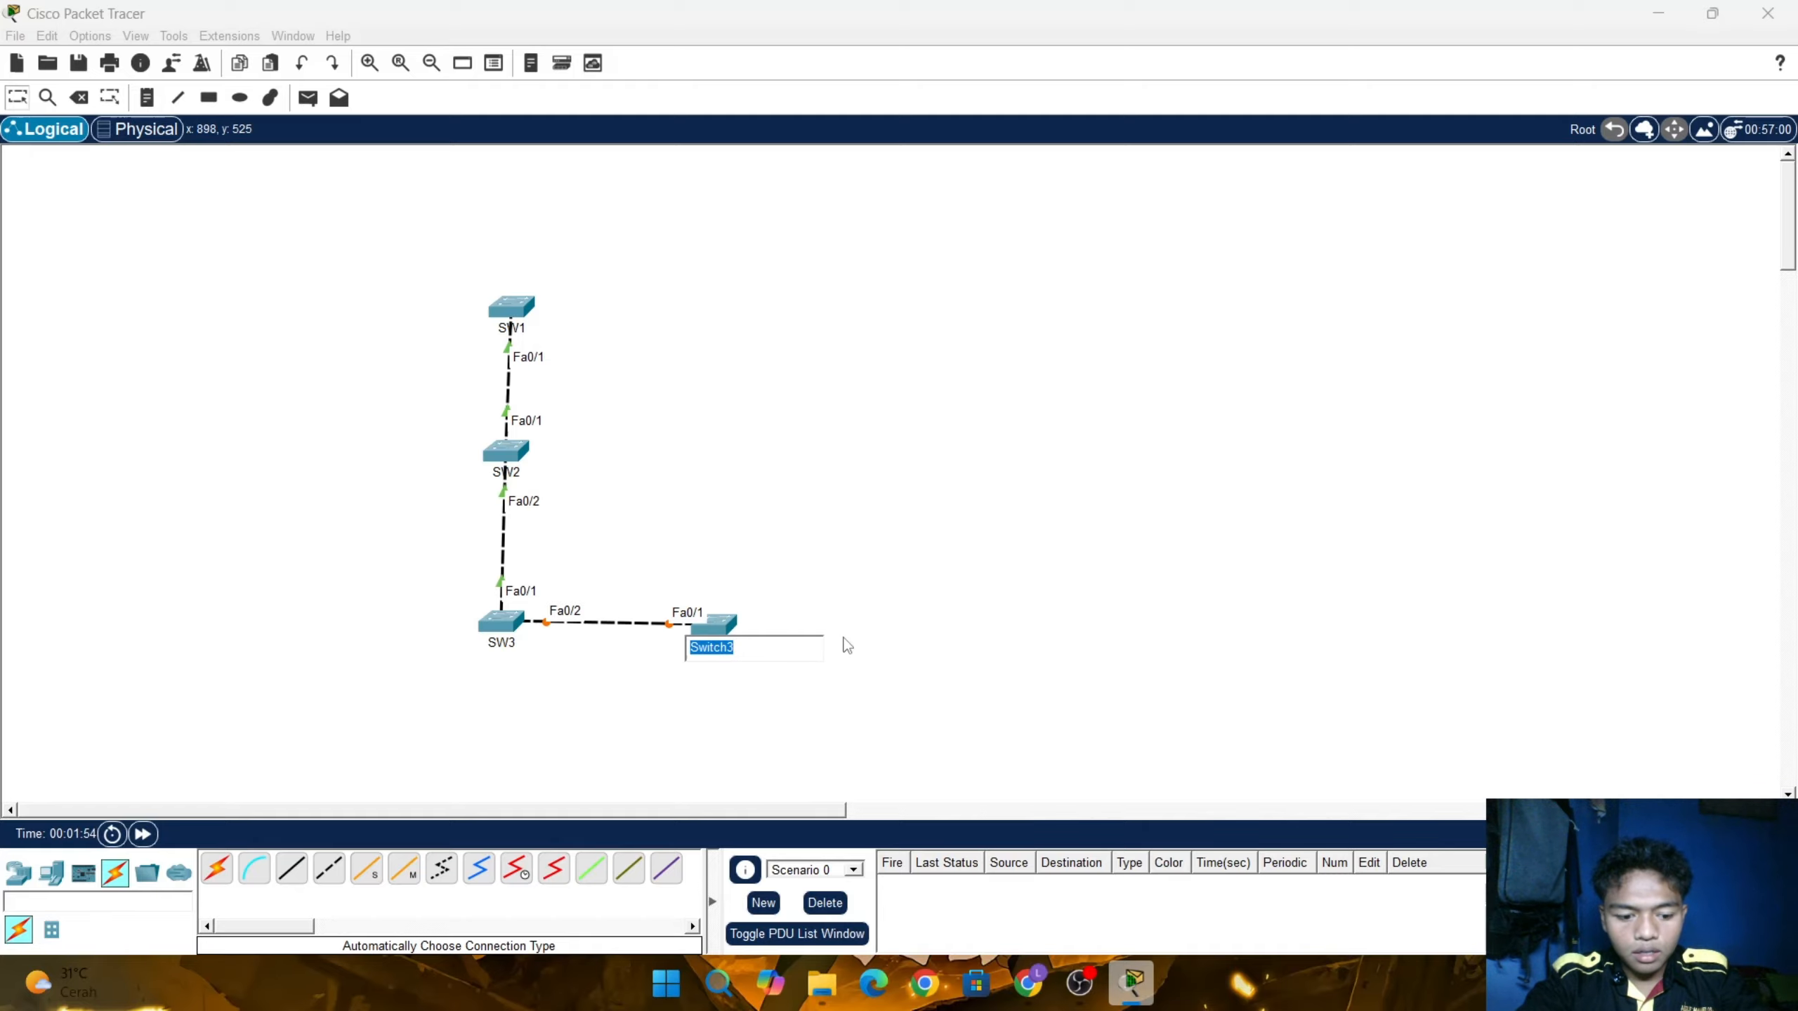
{"action": "type", "text": "SW4"}
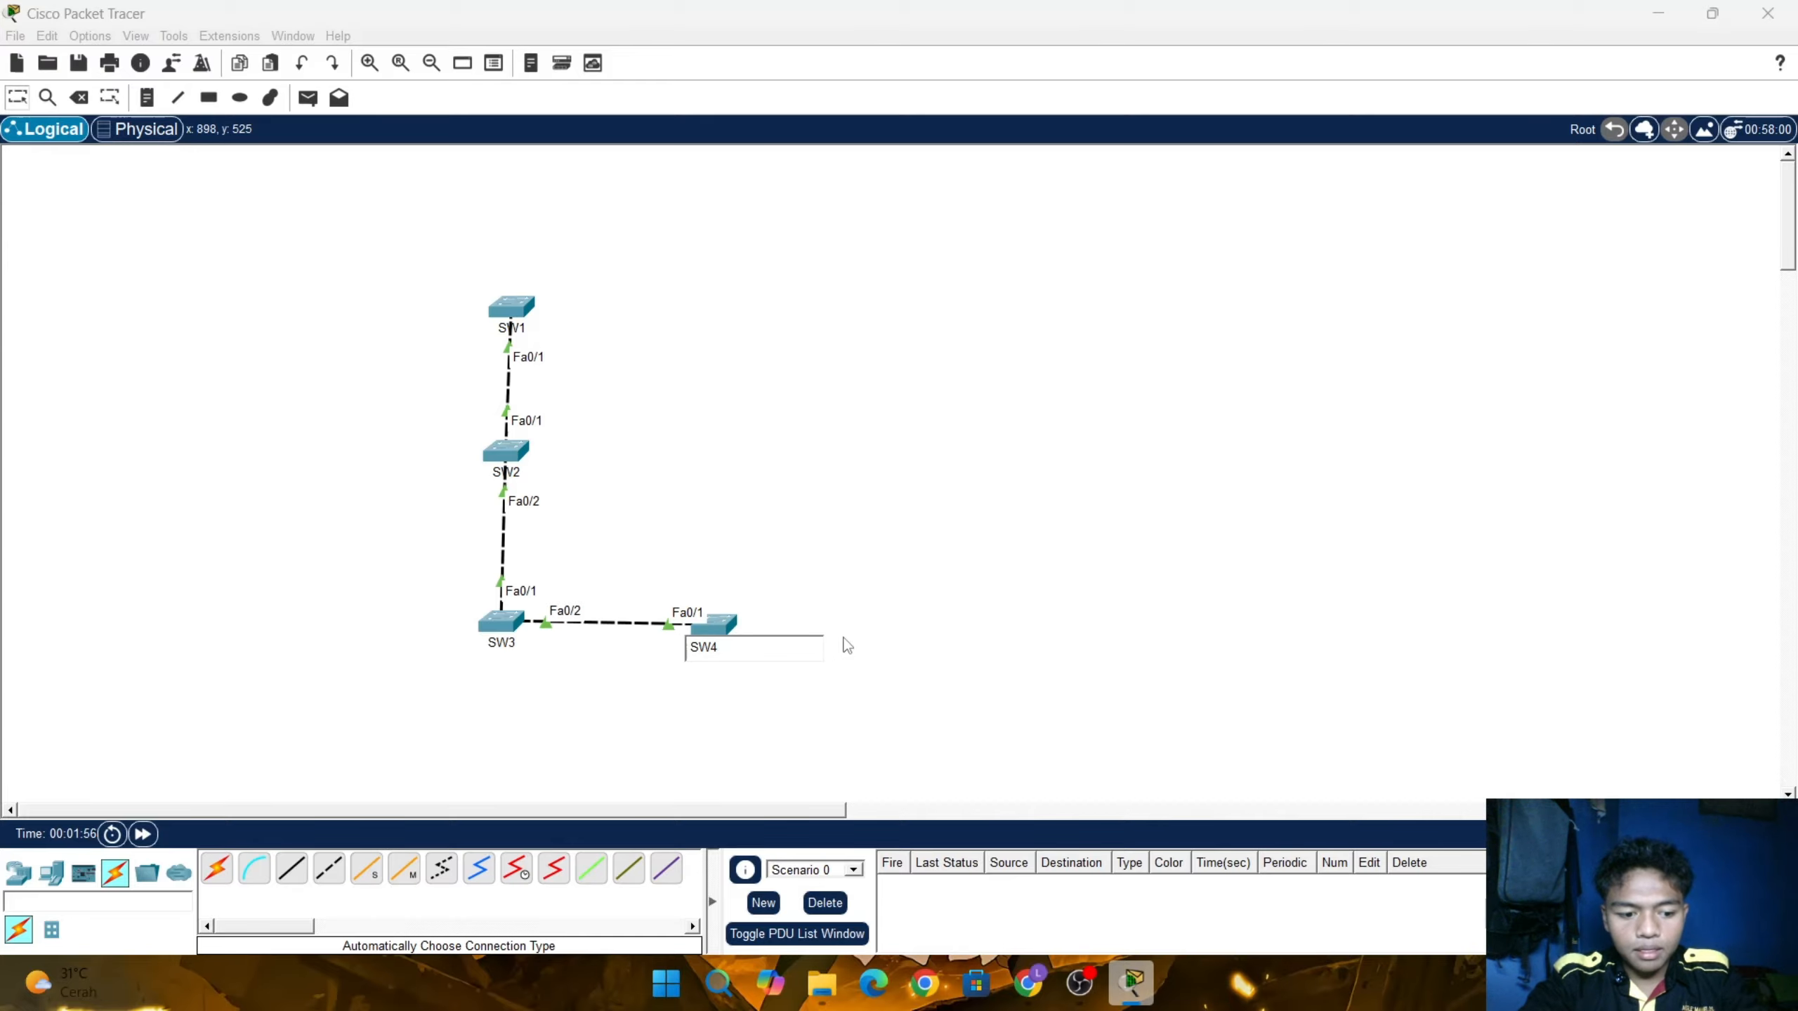
{"action": "key", "text": "Return"}
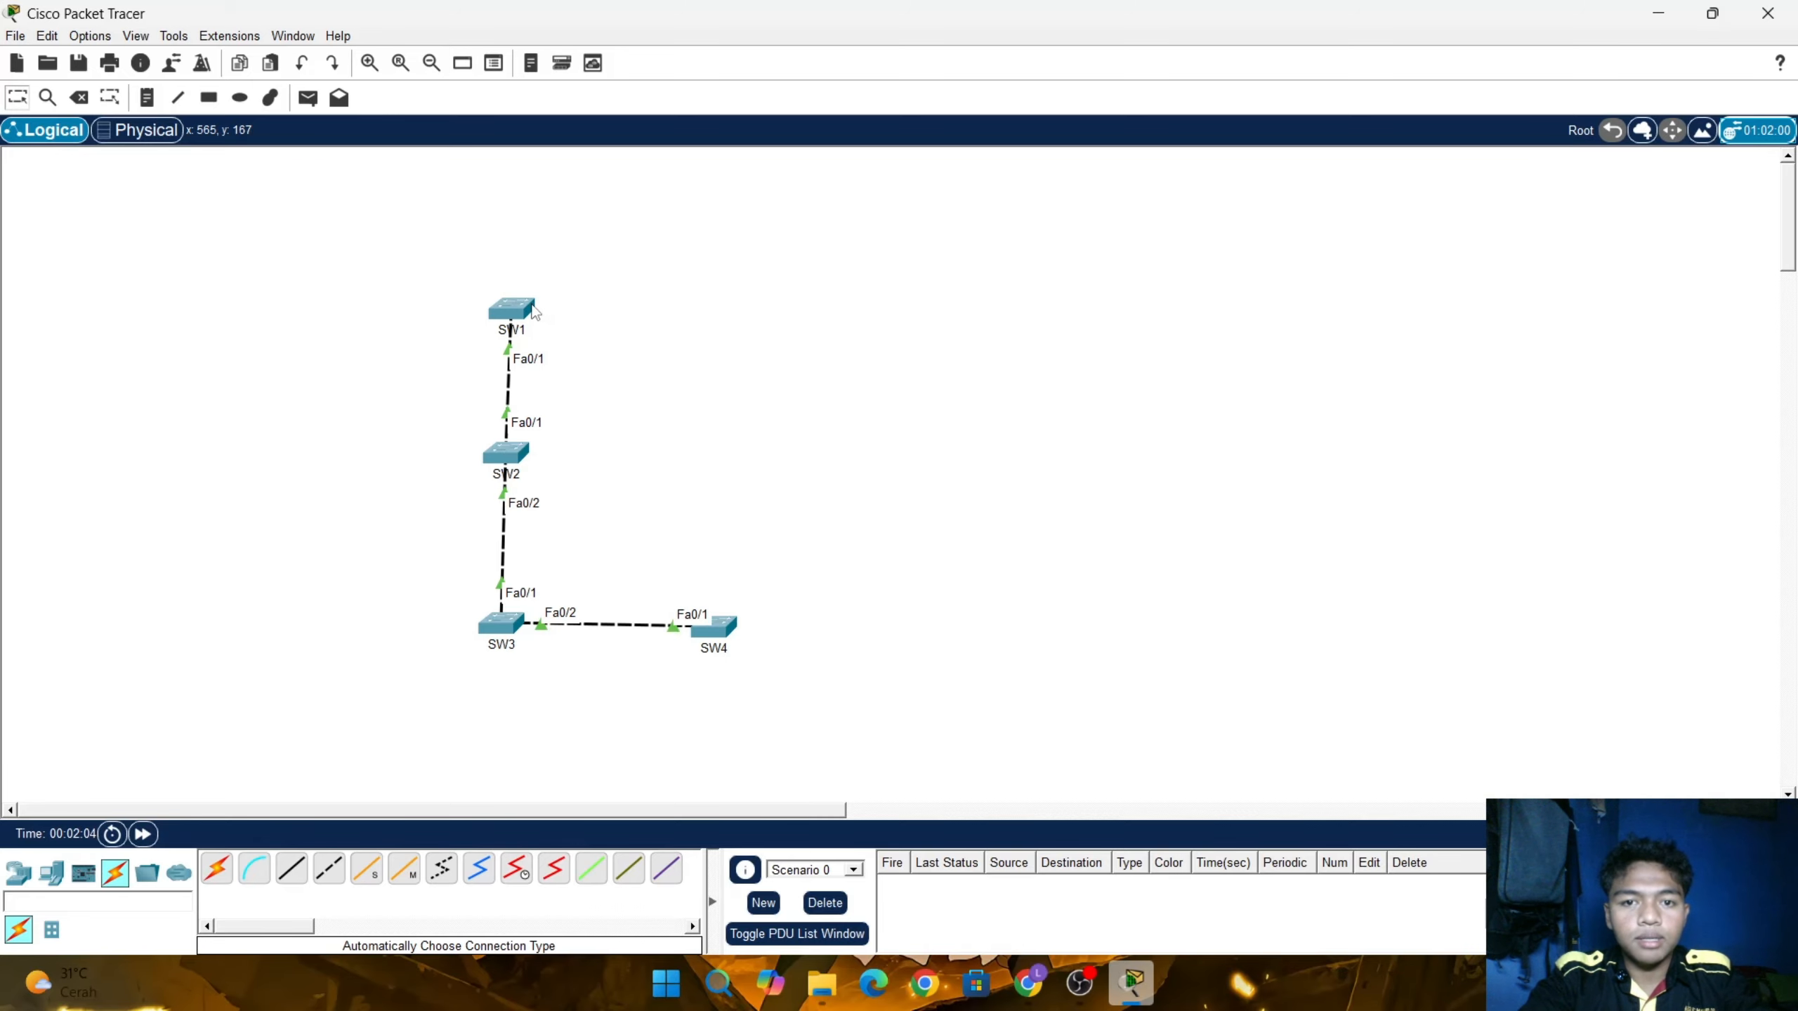
Open SW1's command line and enter global configuration mode with ena and conf t
{"action": "mouse_move", "coordinate": [526, 309]}
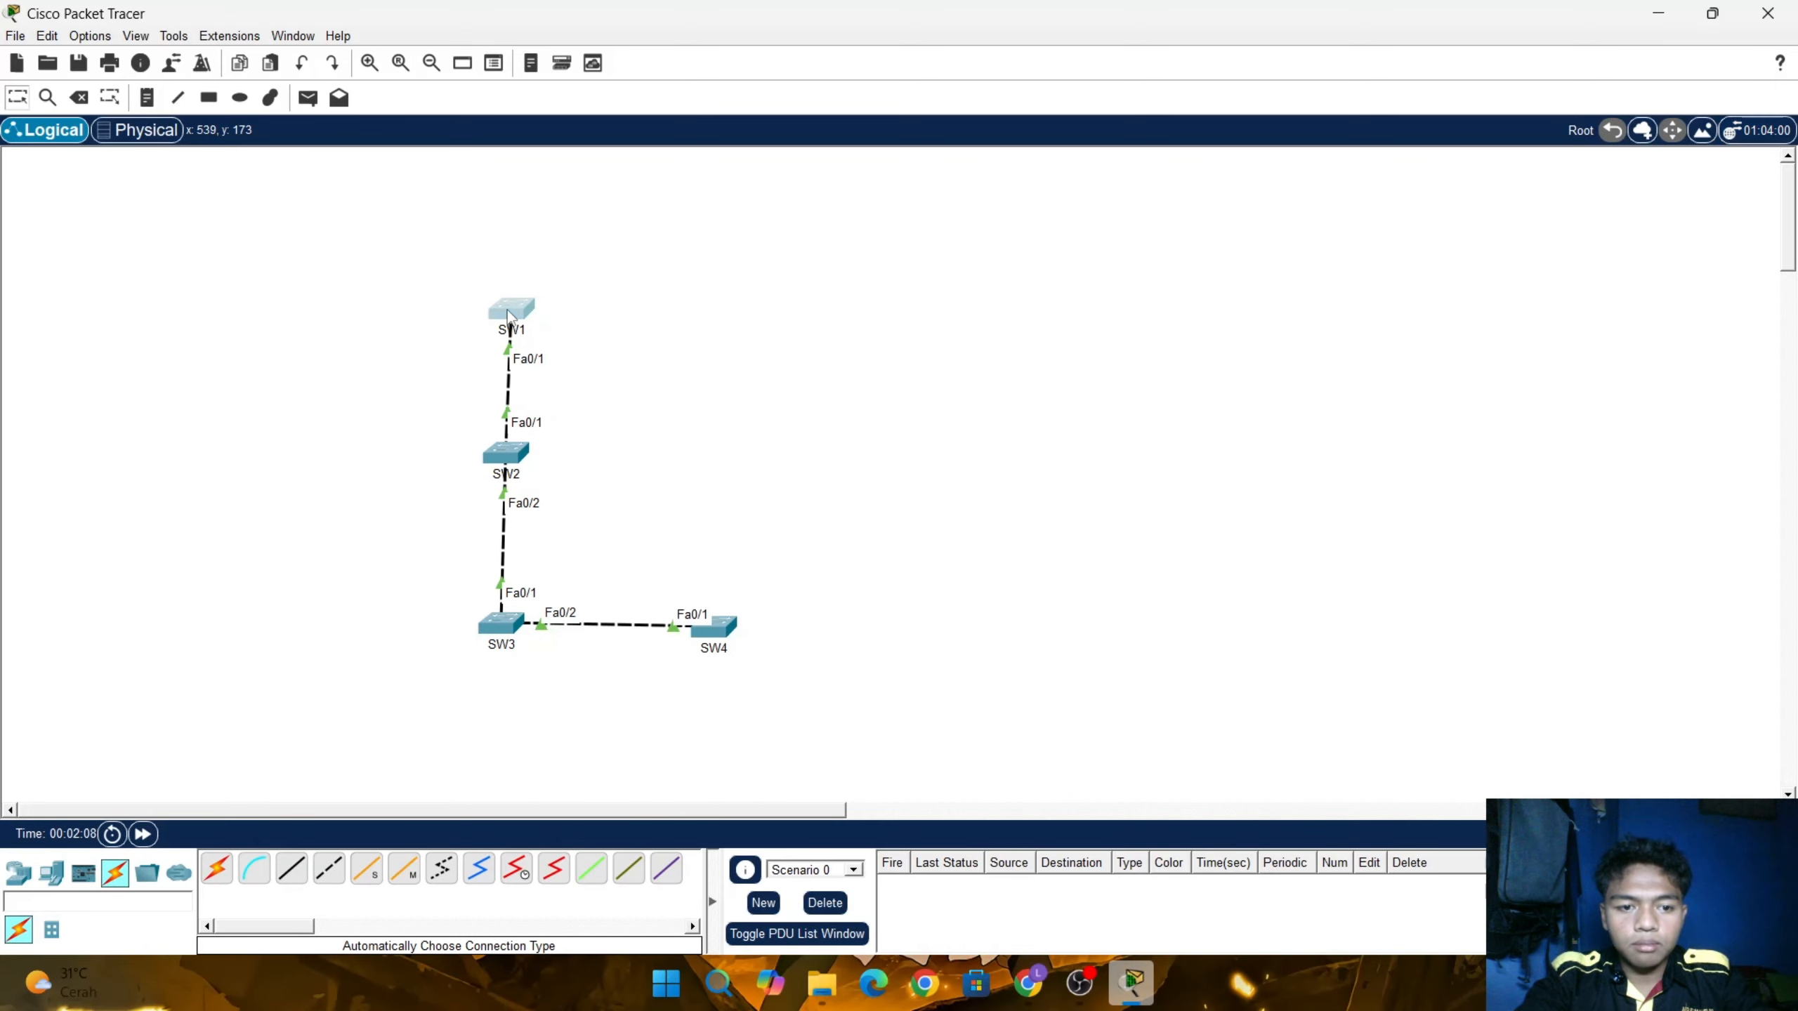
{"action": "left_click", "coordinate": [509, 312]}
{"action": "left_click", "coordinate": [602, 126]}
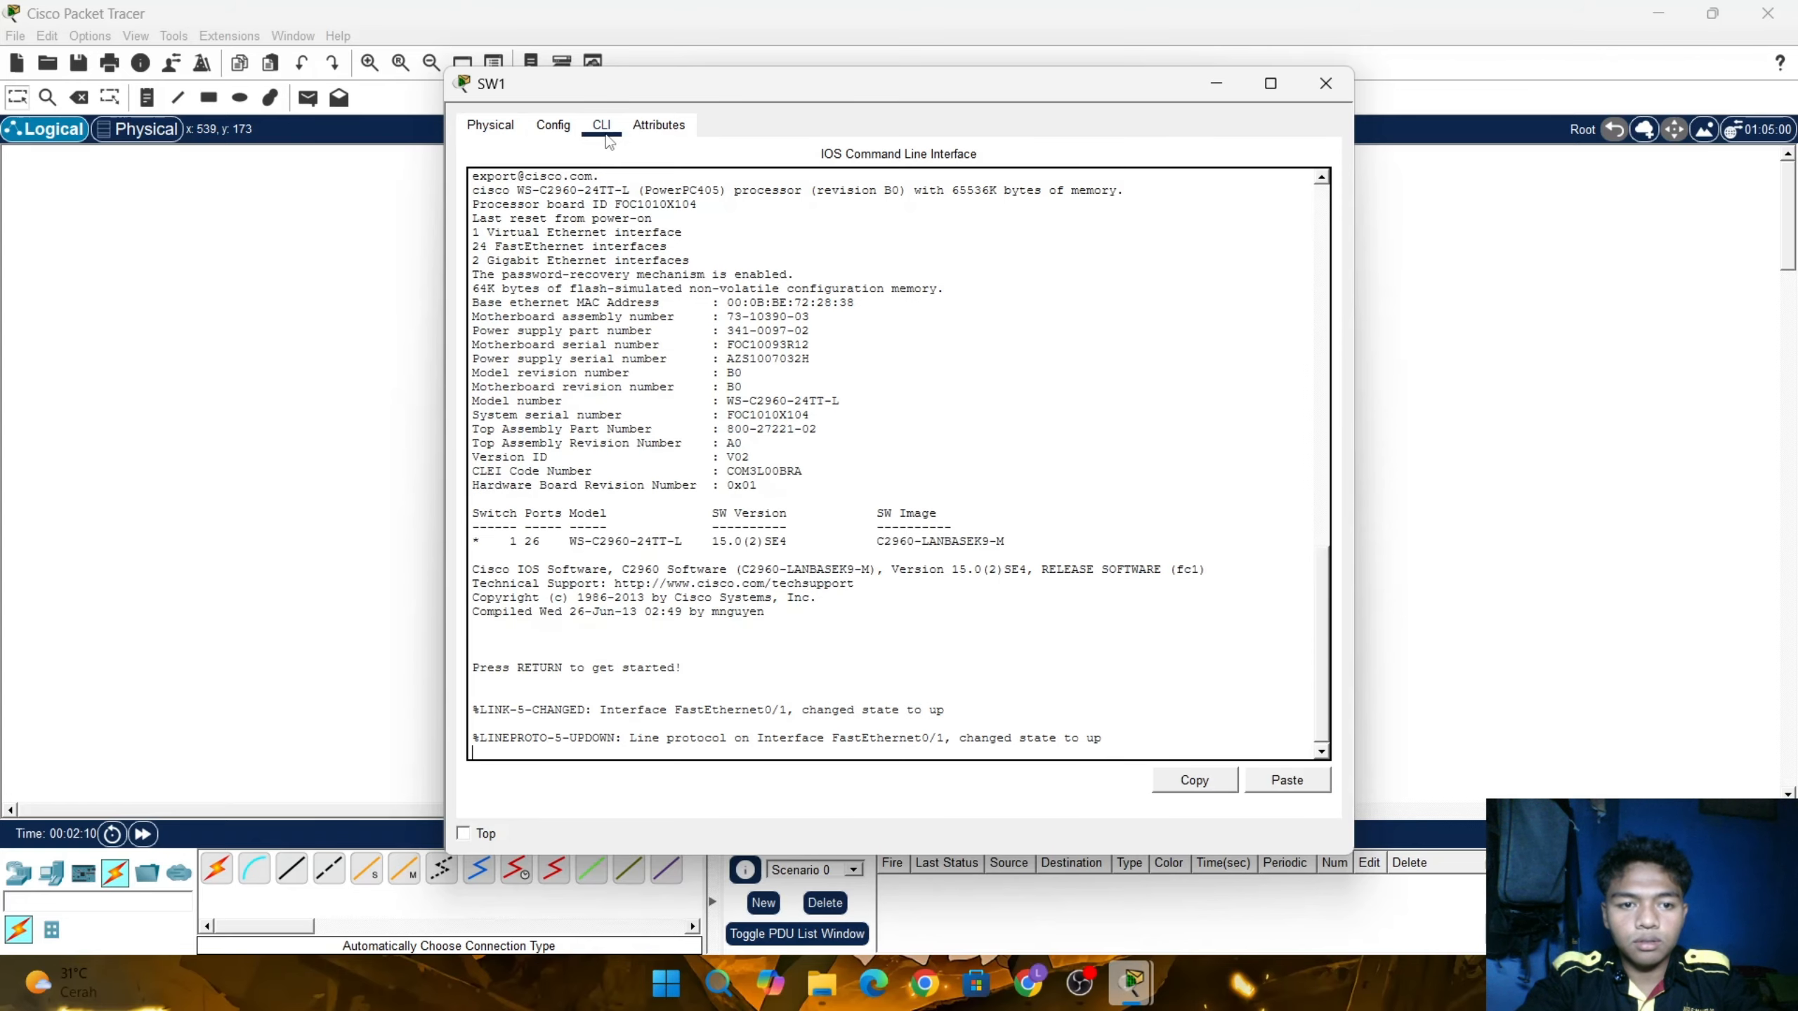
{"action": "key", "text": "Return"}
{"action": "type", "text": "E"}
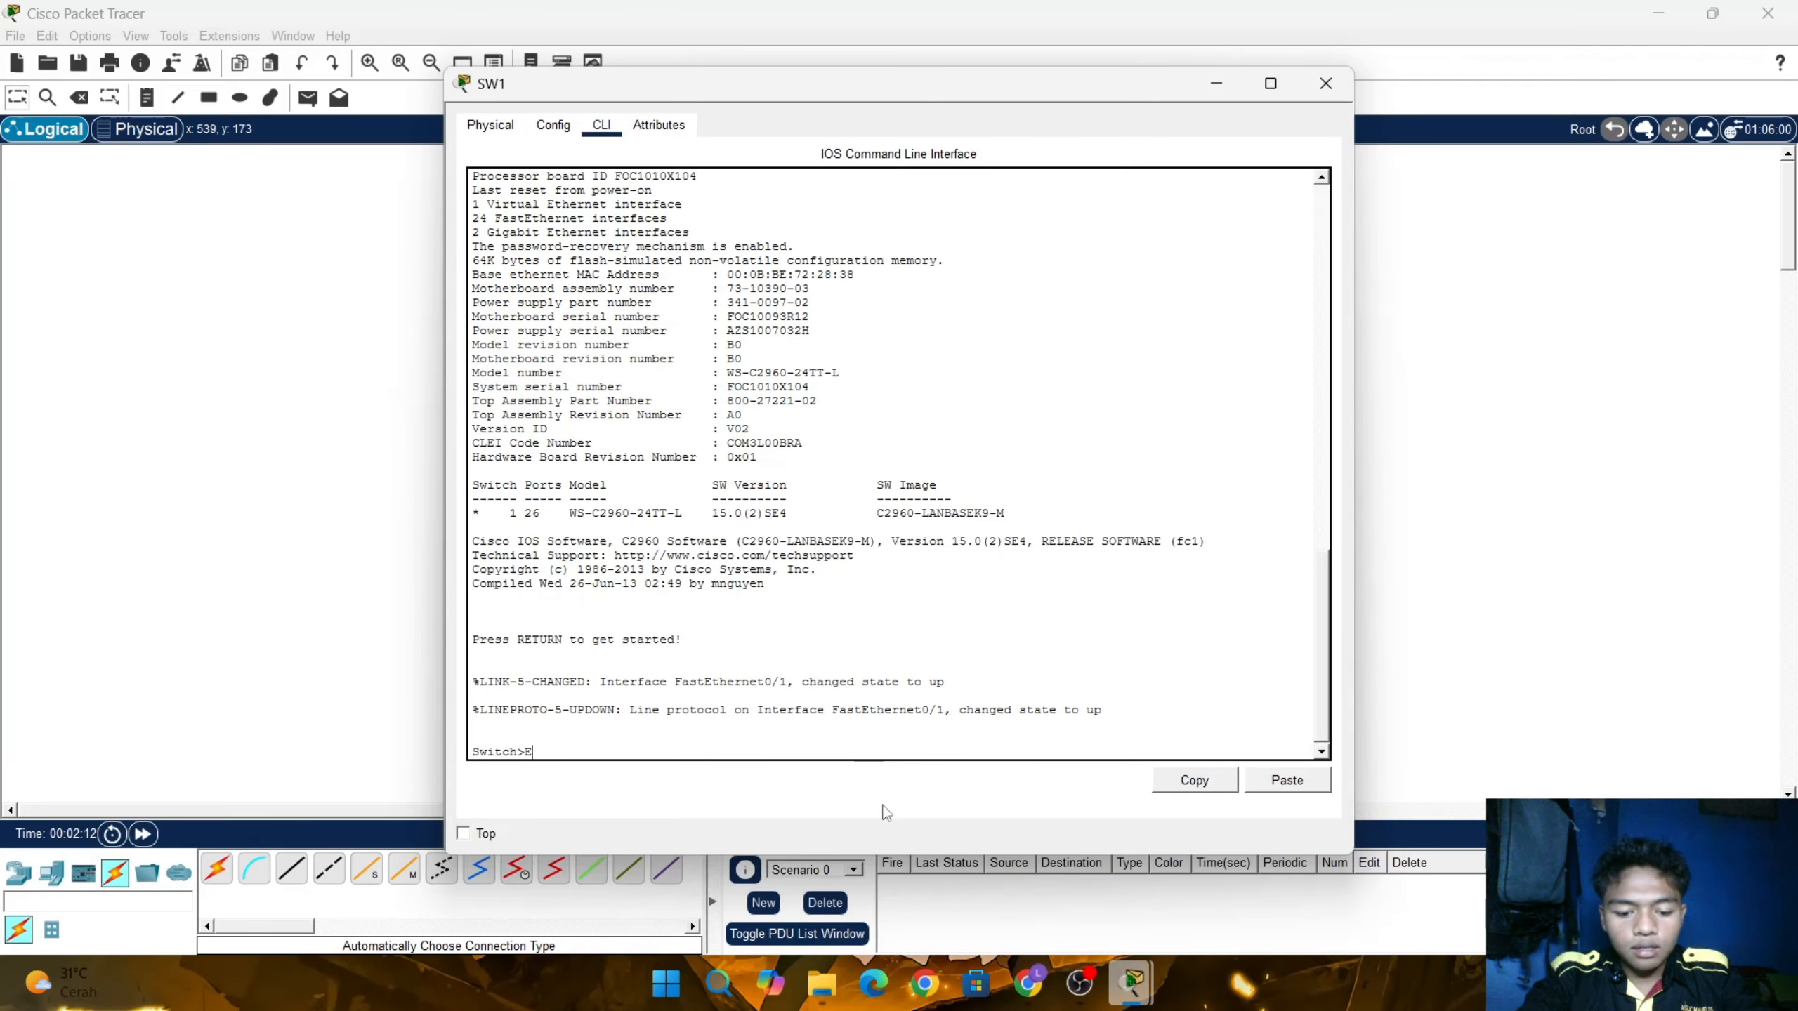
{"action": "key", "text": "Return"}
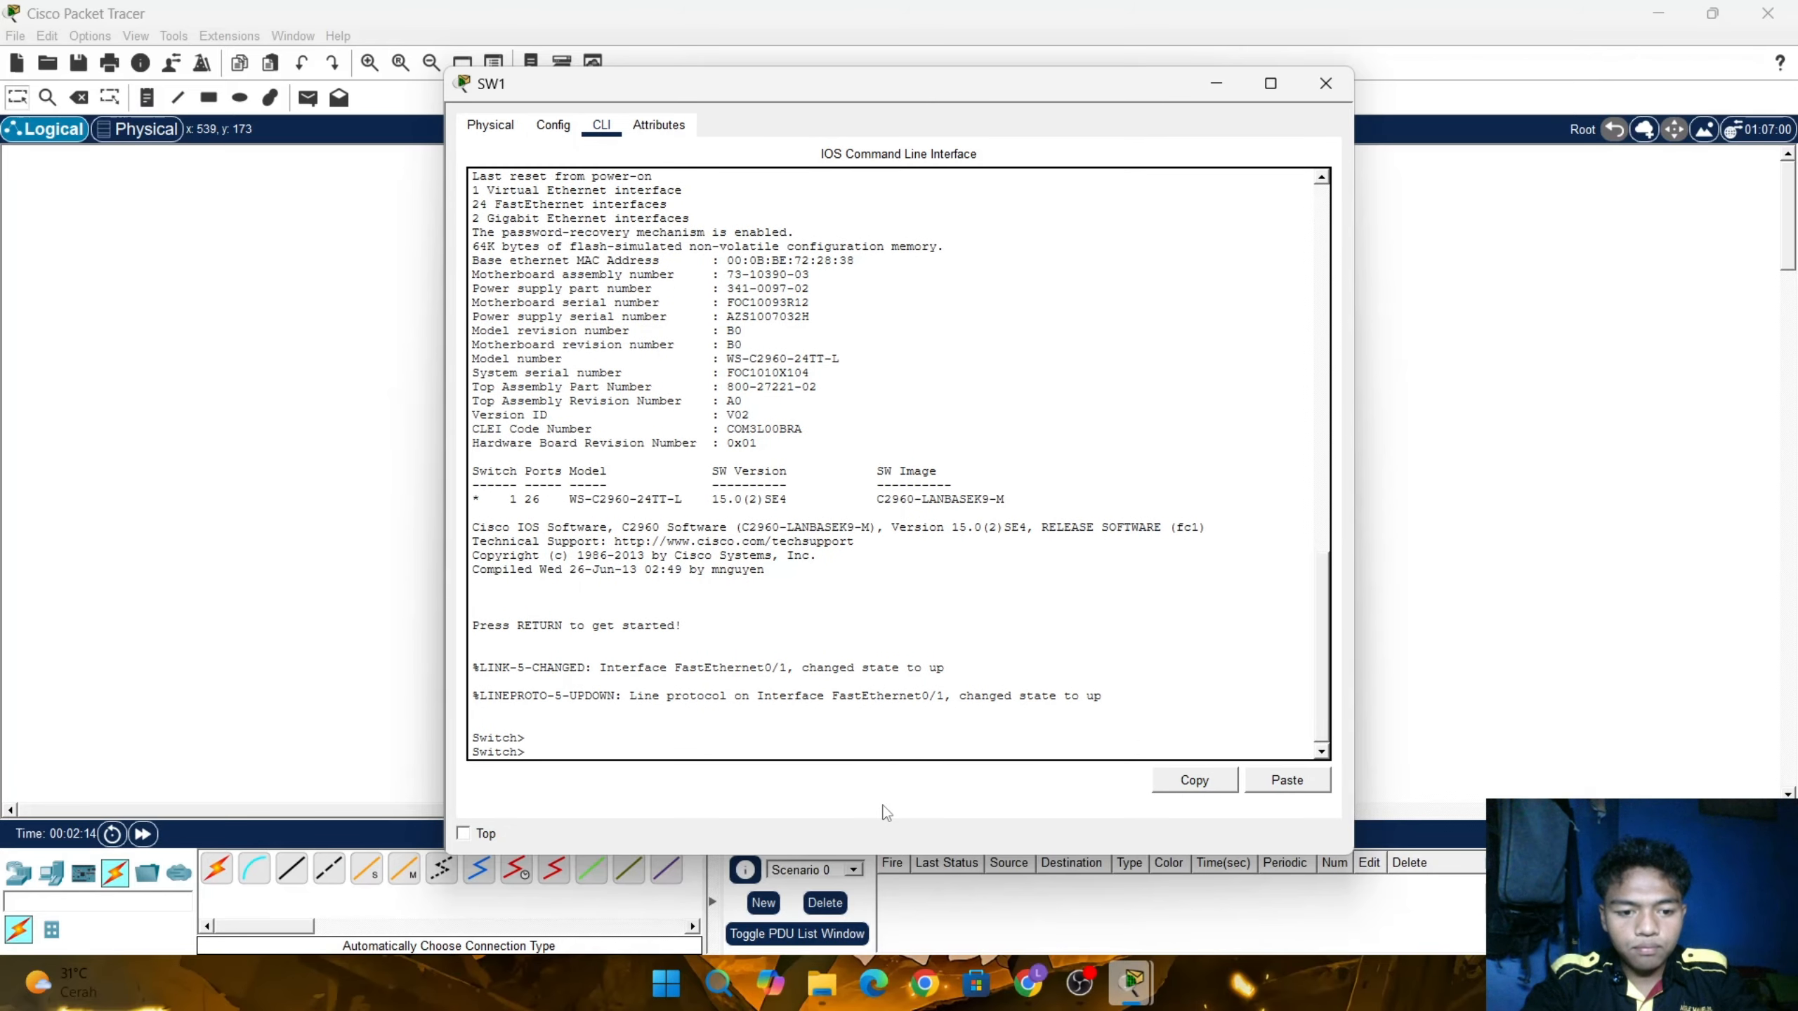
{"action": "type", "text": "ena"}
{"action": "key", "text": "Return"}
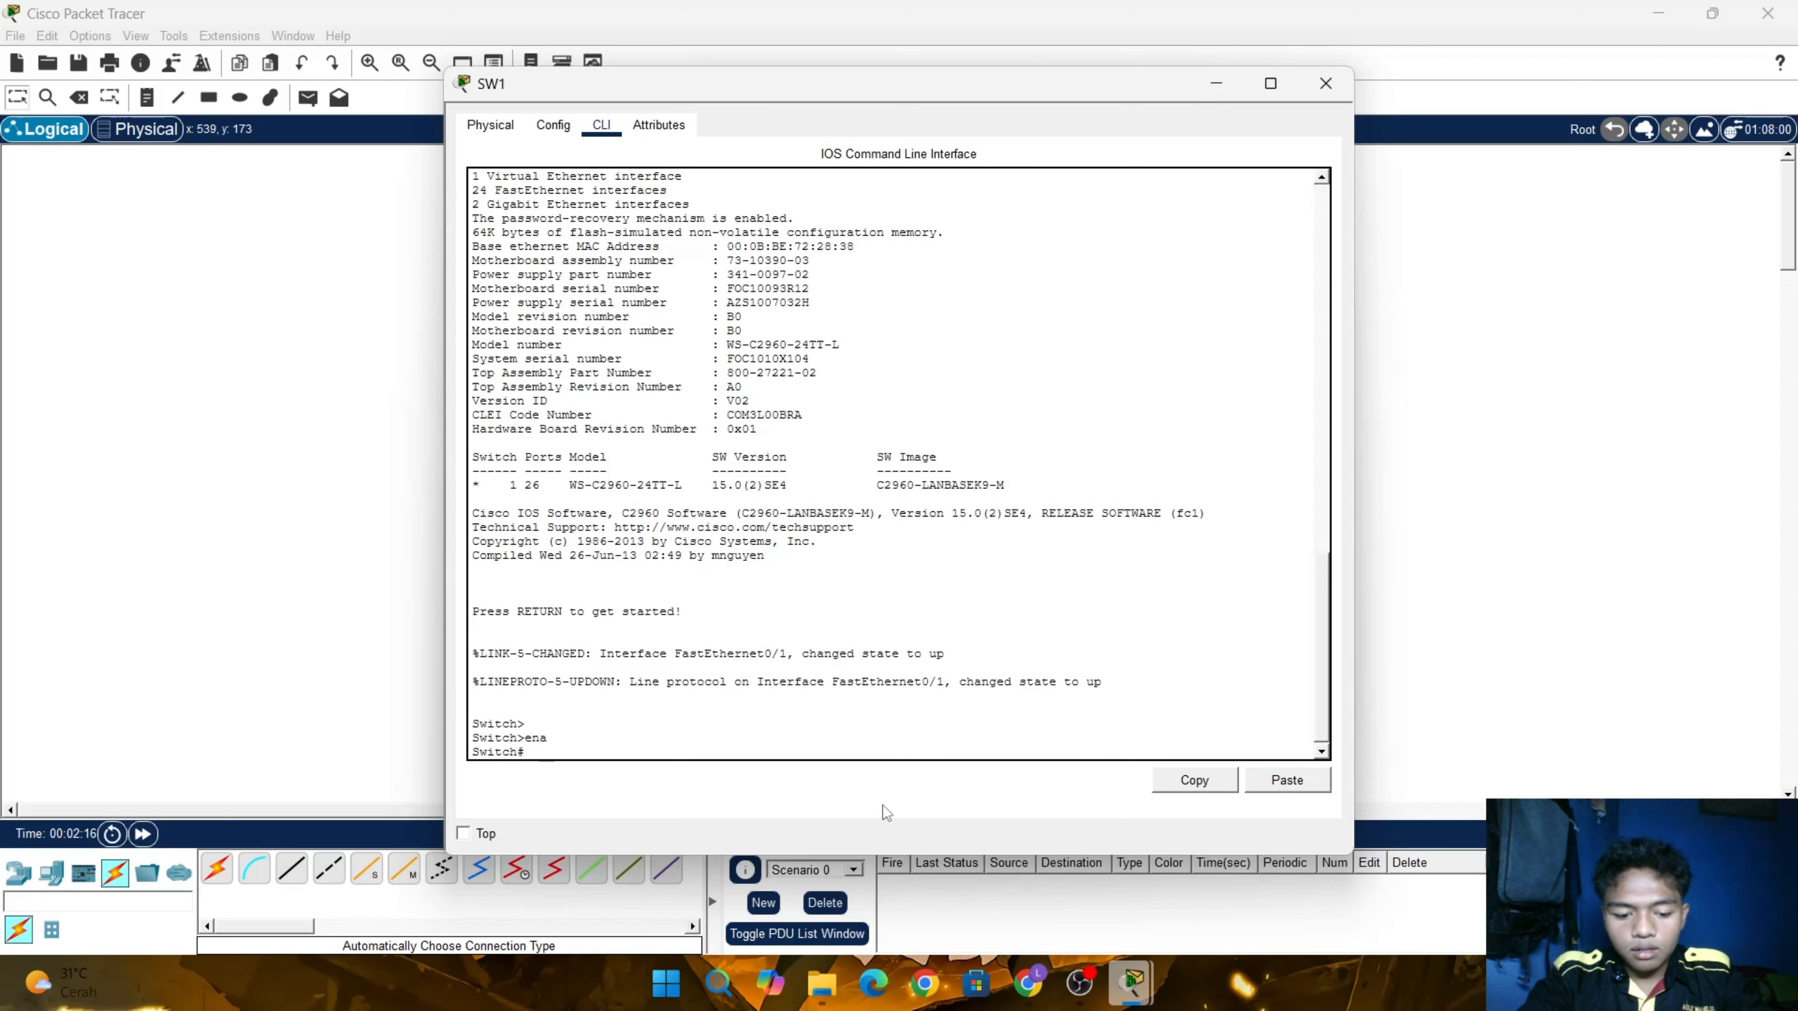
{"action": "type", "text": "conf t"}
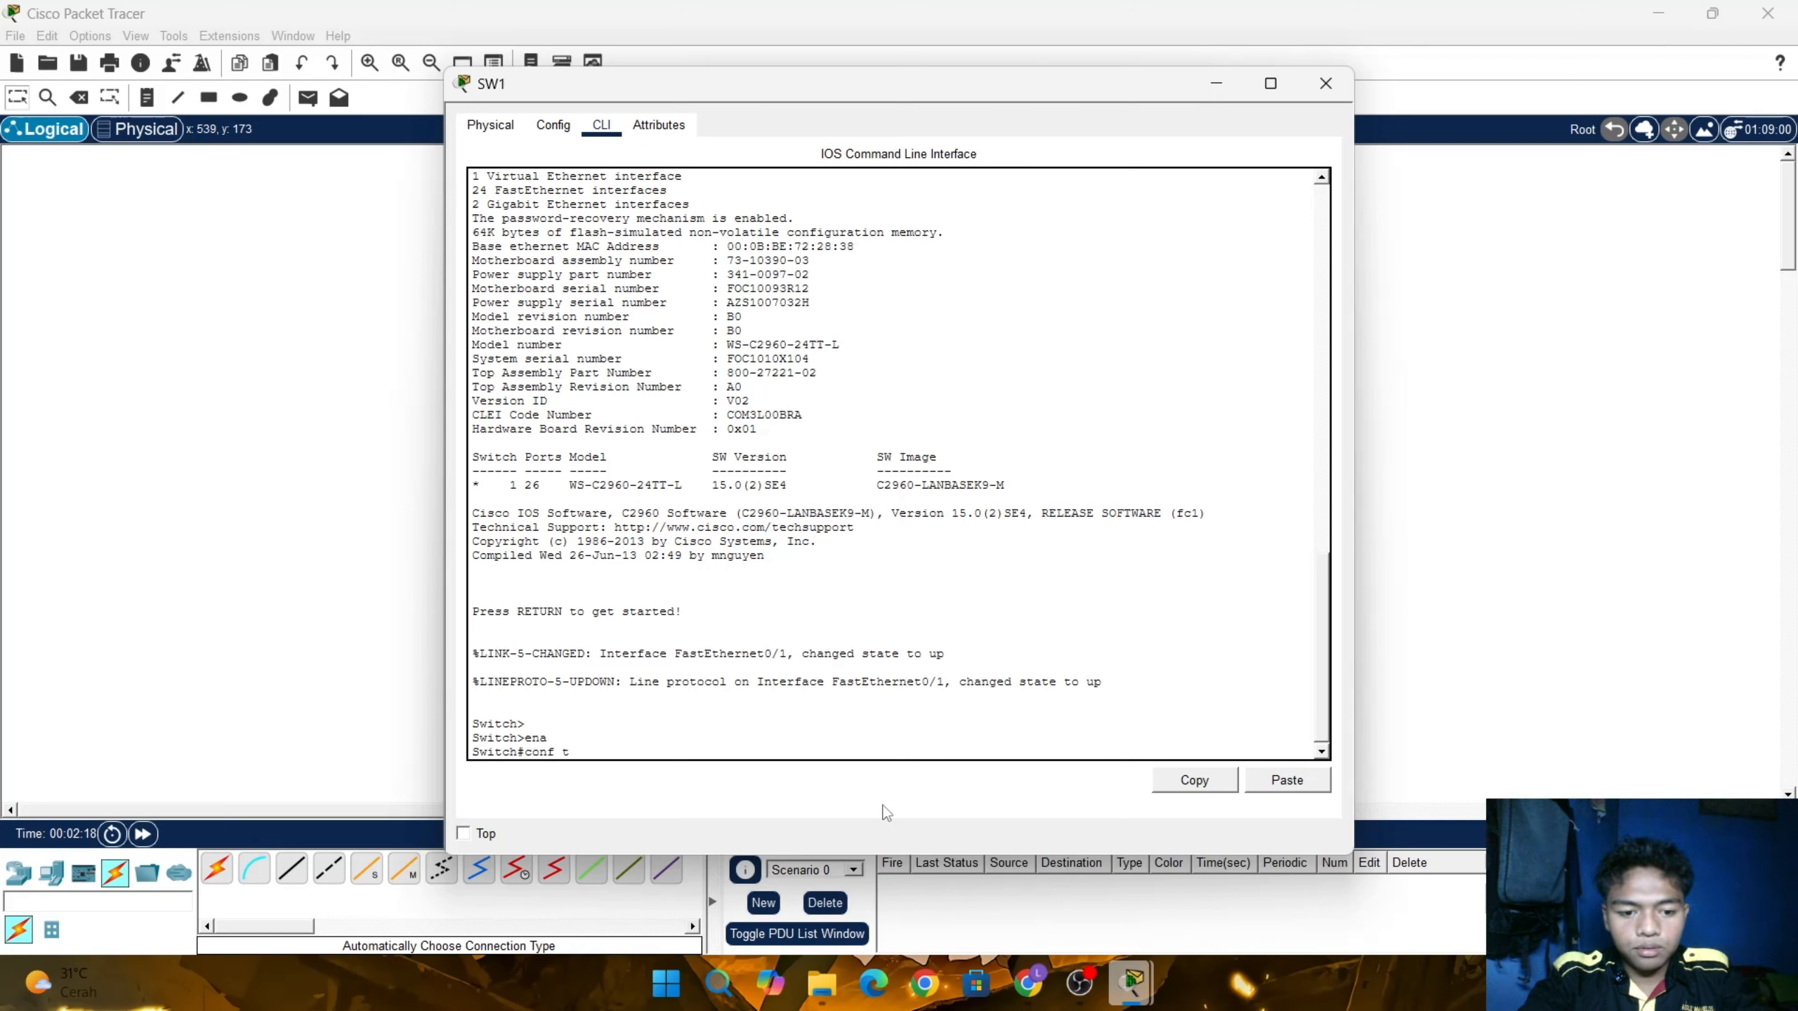
{"action": "key", "text": "Return"}
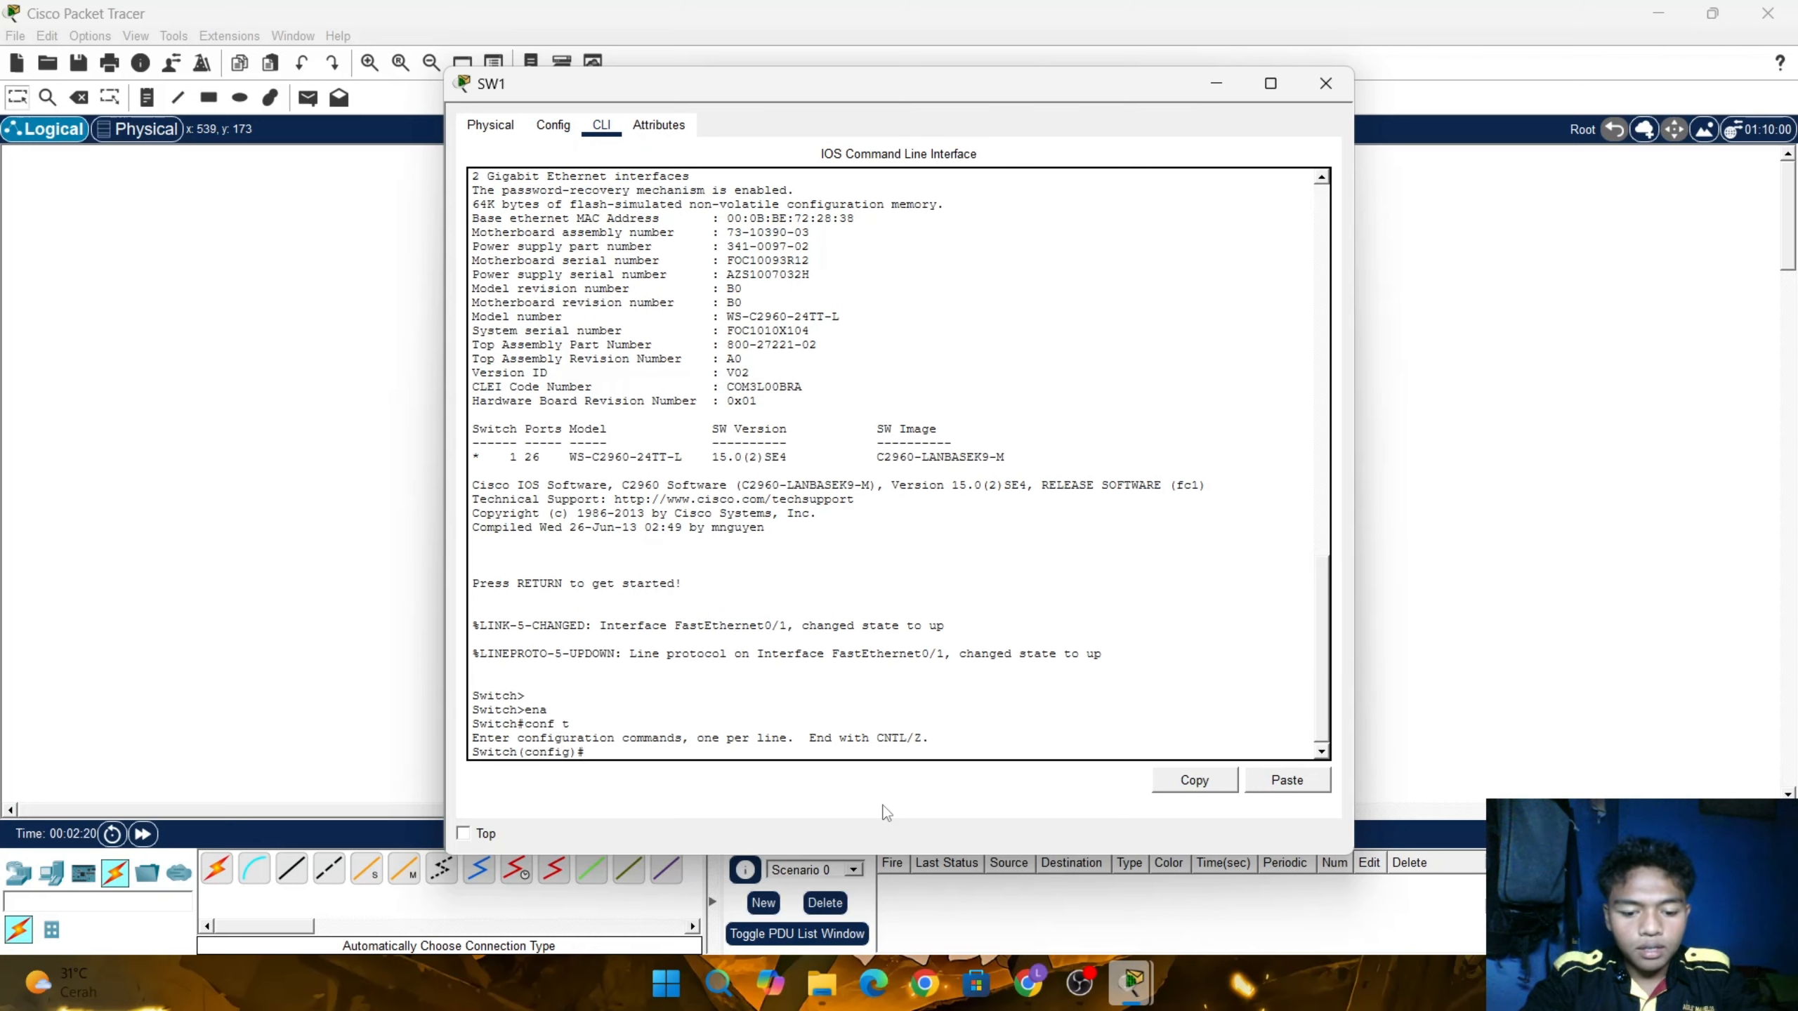
Set SW1's FastEthernet 0/1 port to trunk mode with int fa0/1 and sw mo tr
{"action": "type", "text": "int fa"}
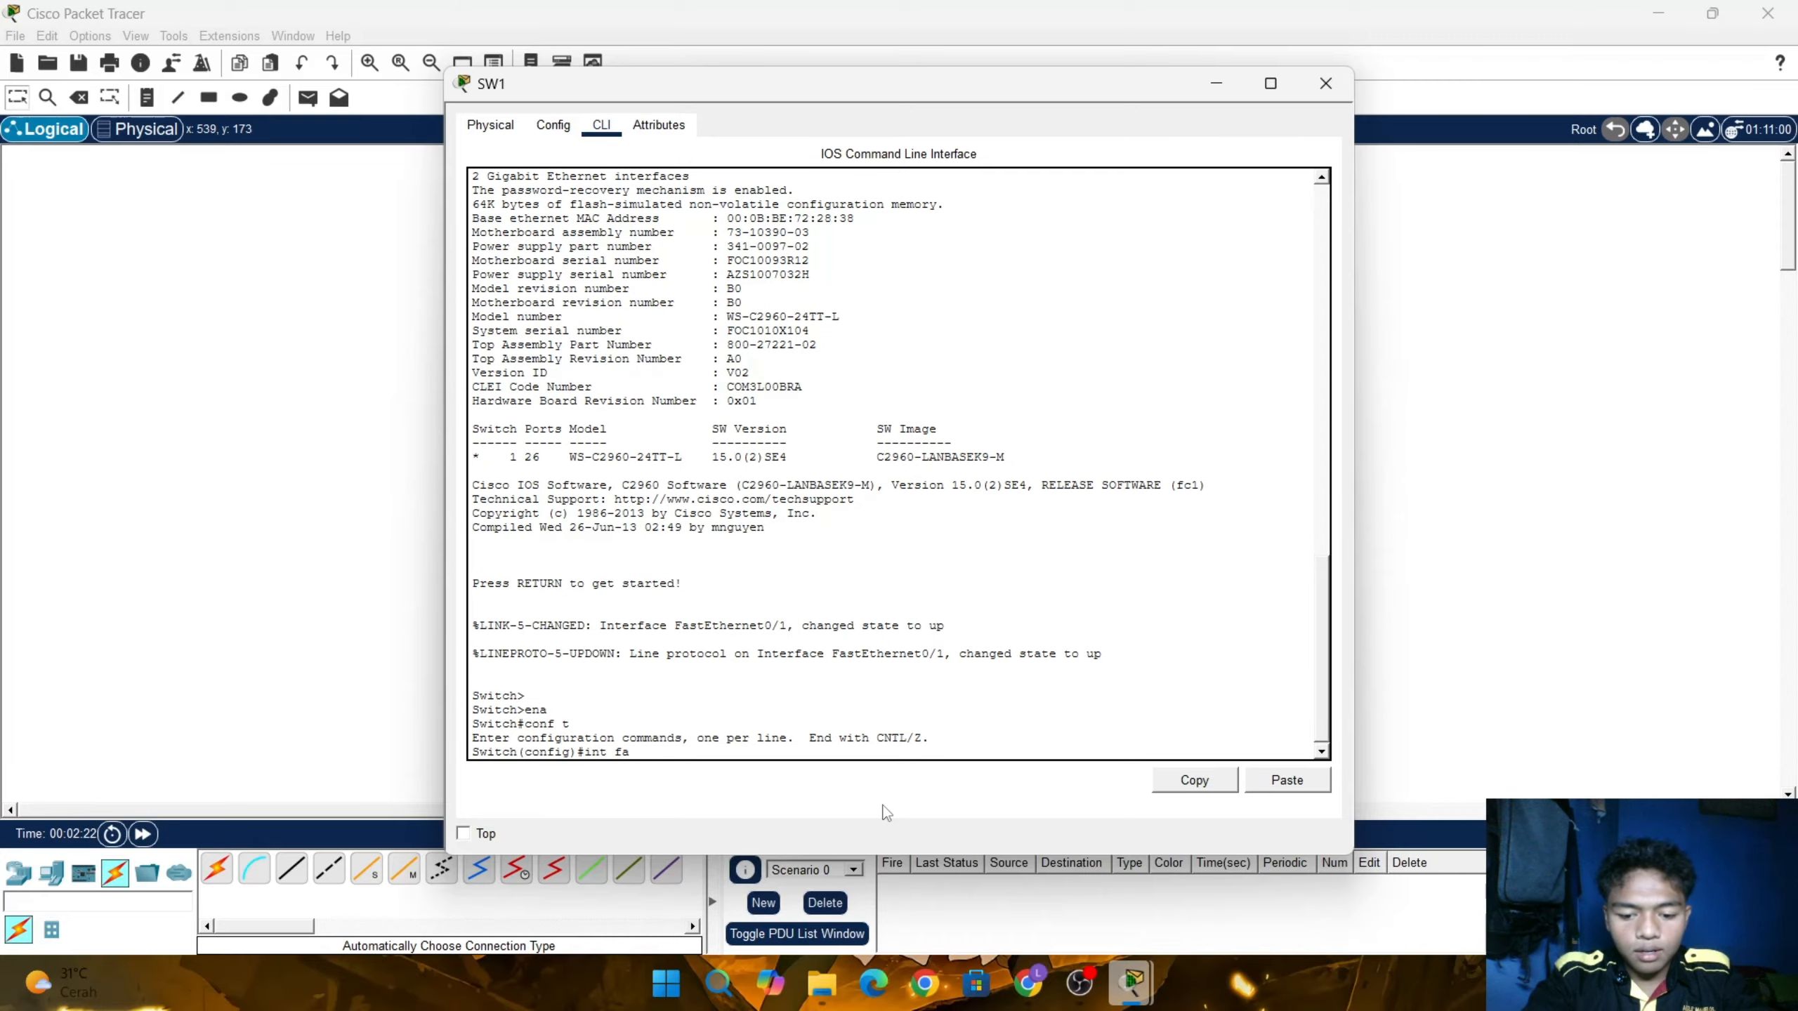
{"action": "type", "text": "0"}
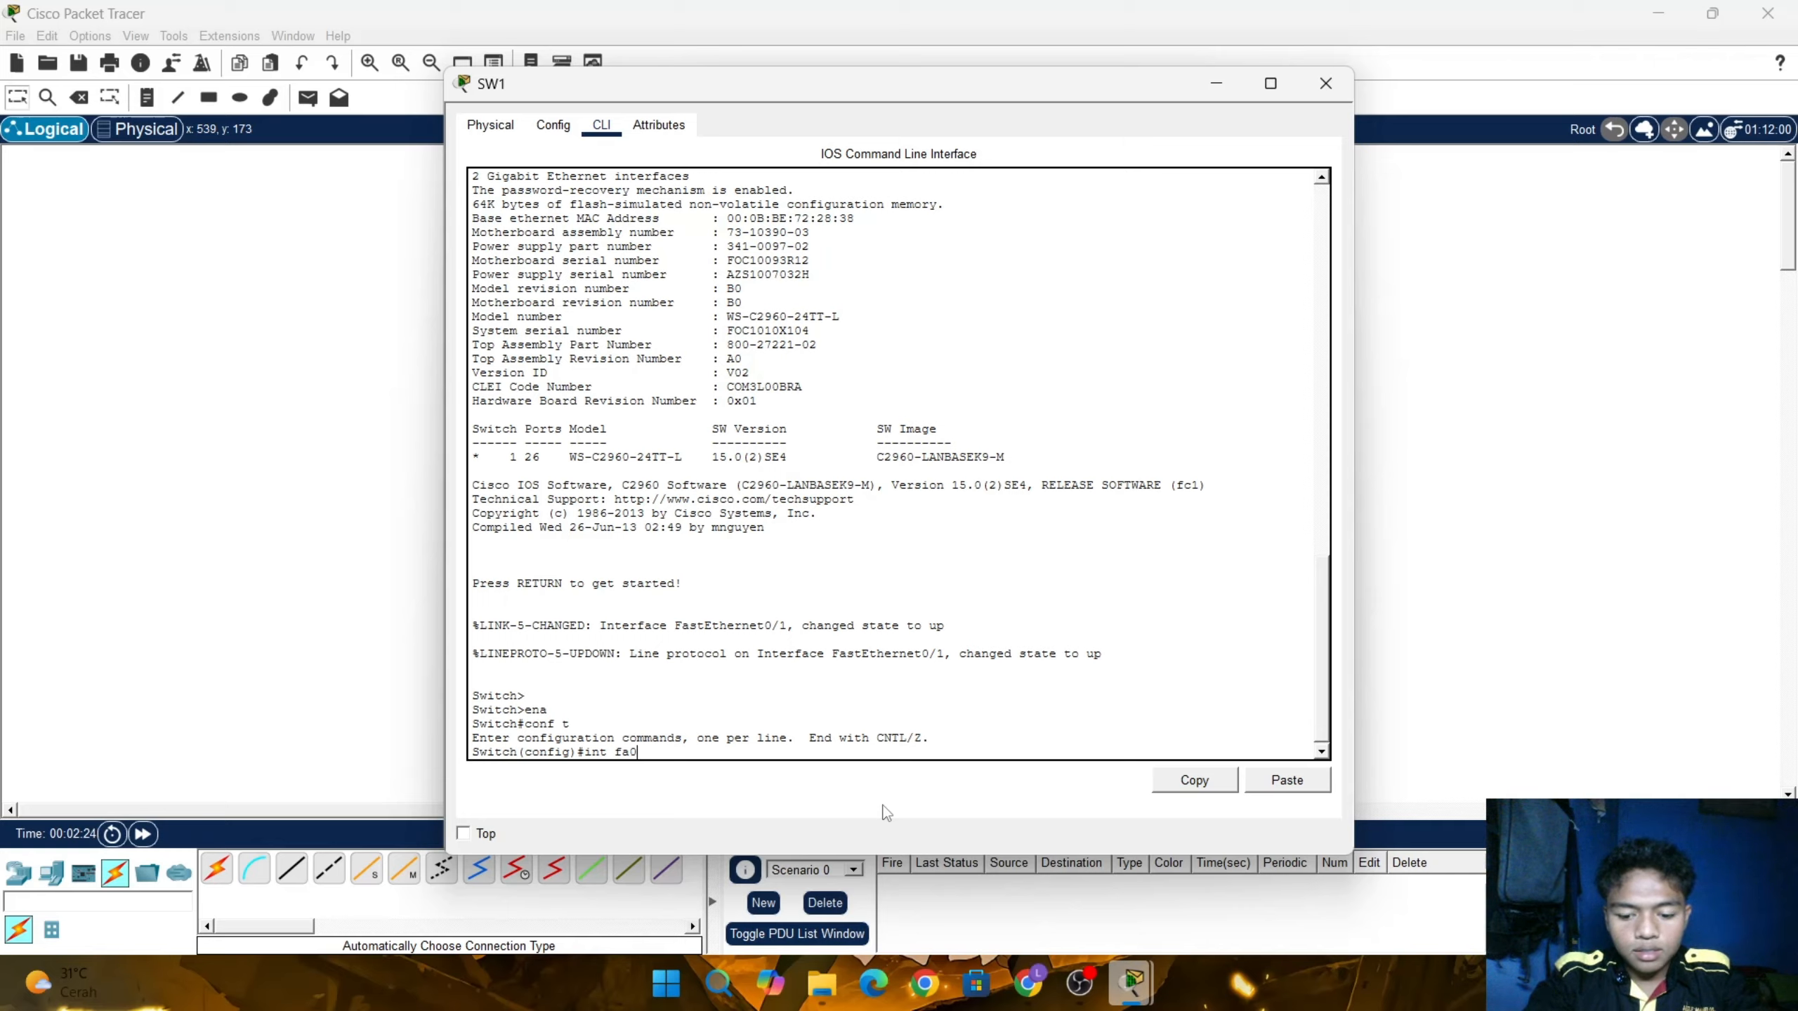
{"action": "type", "text": "/1"}
{"action": "key", "text": "Return"}
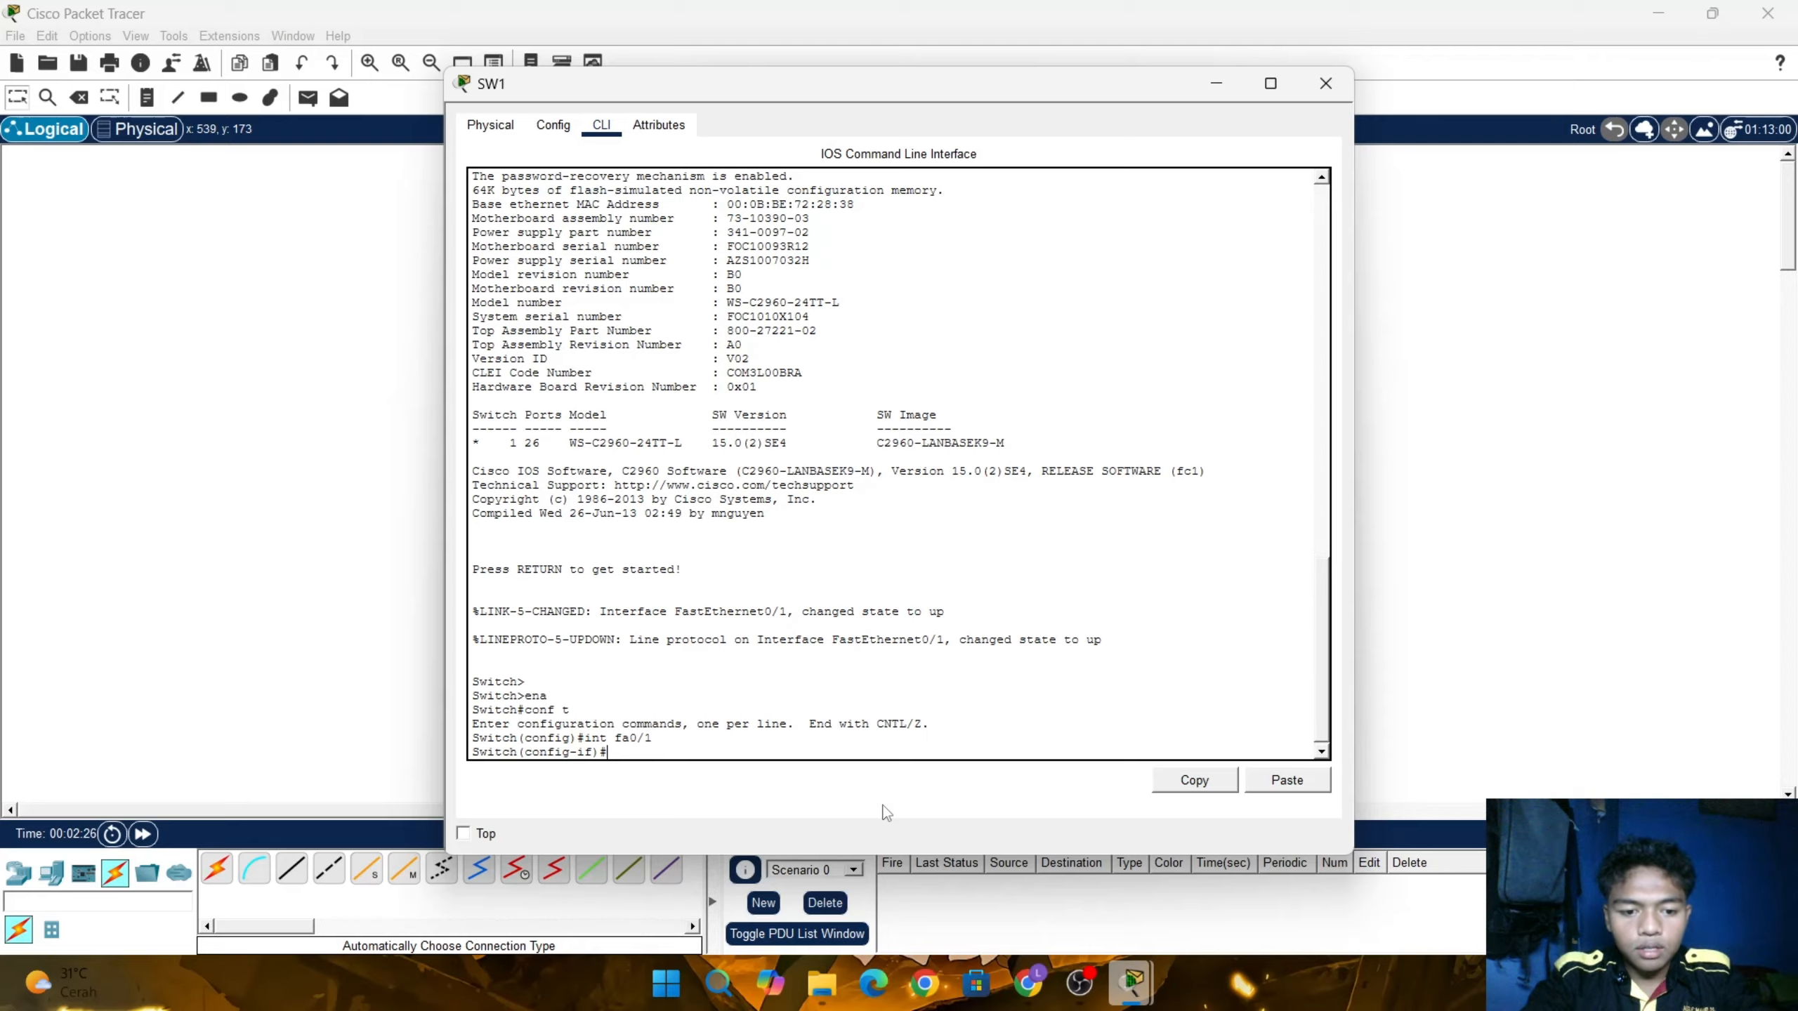
{"action": "type", "text": "sw o tr"}
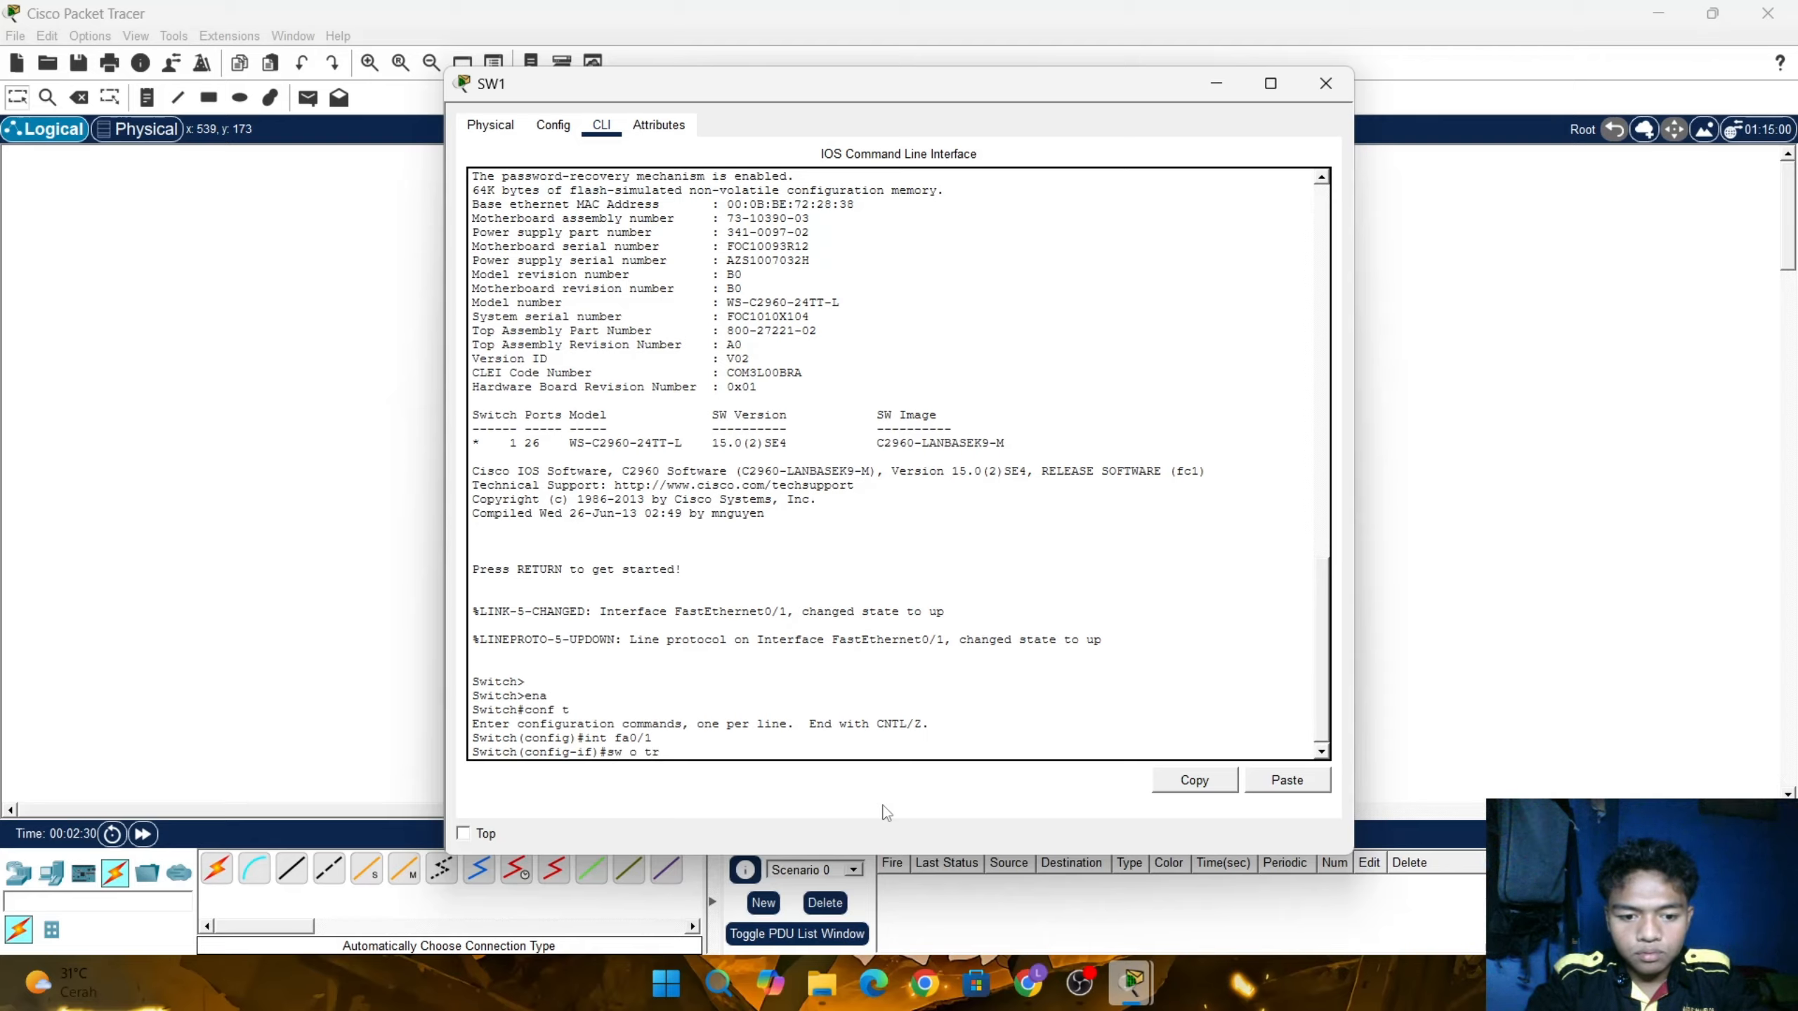
{"action": "key", "text": "BackSpace"}
{"action": "key", "text": "BackSpace"}
{"action": "key", "text": "BackSpace"}
{"action": "key", "text": "BackSpace"}
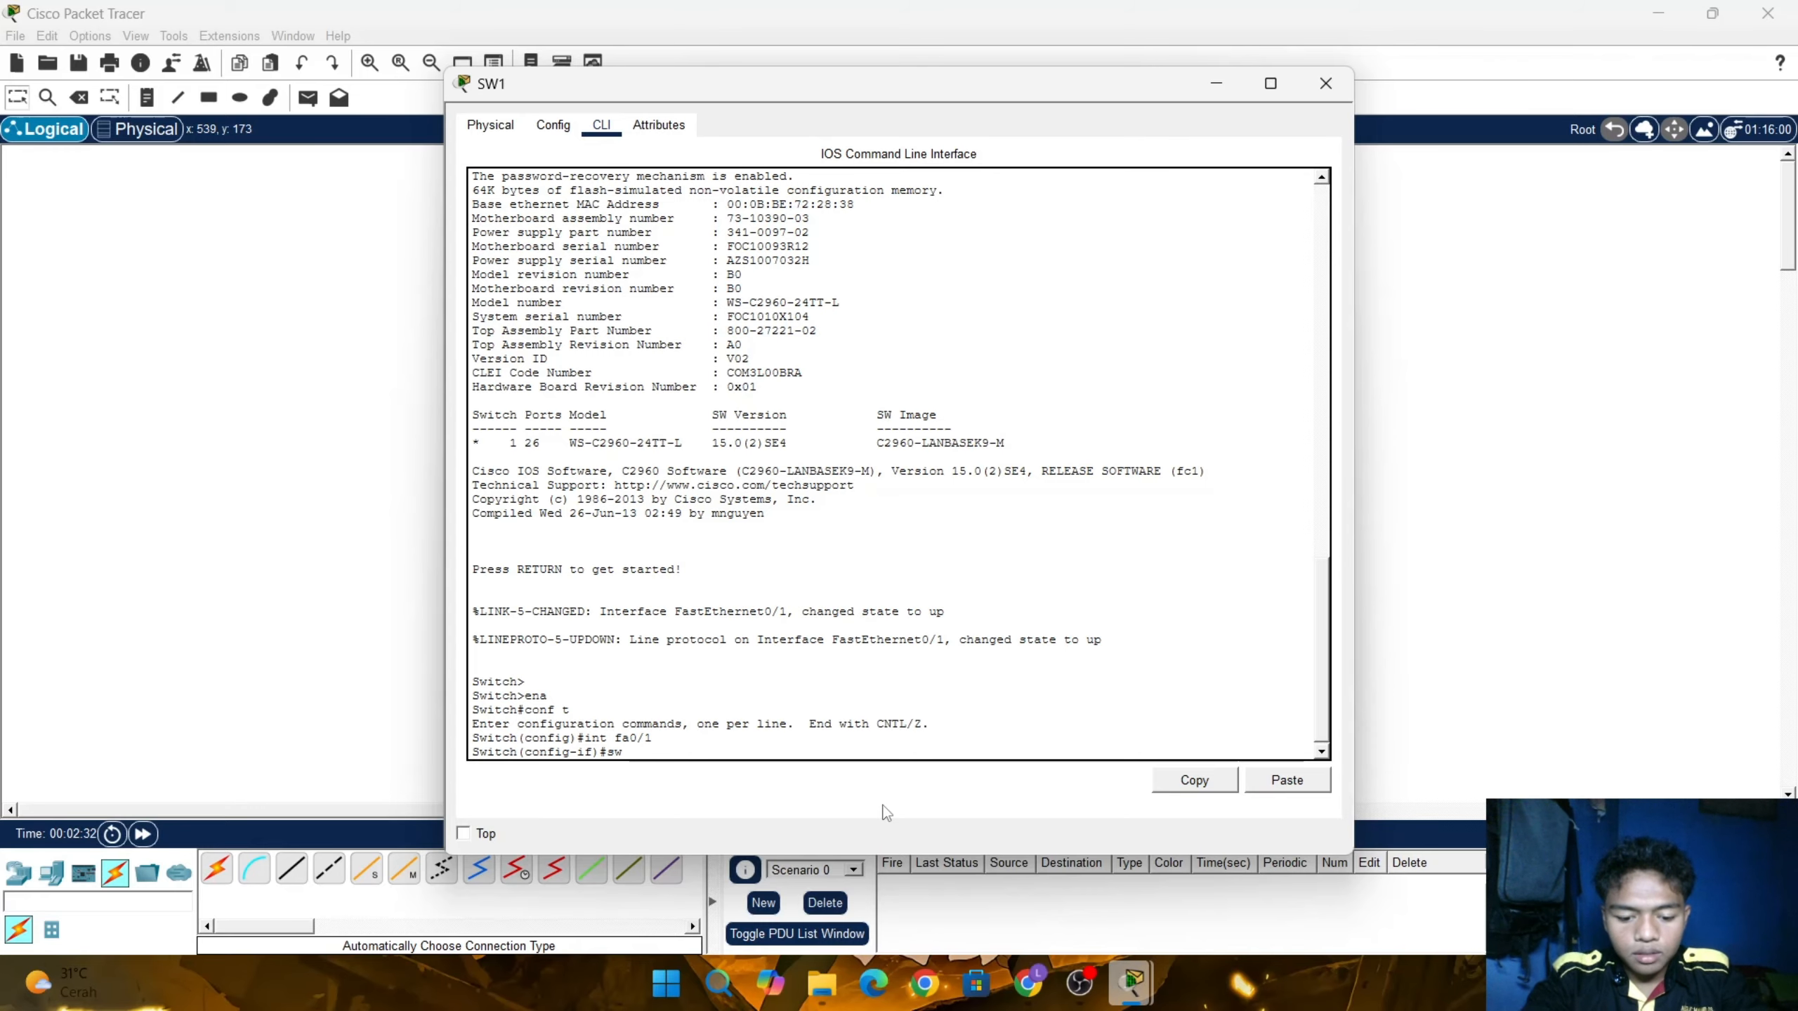
{"action": "type", "text": "mo tr"}
{"action": "key", "text": "Return"}
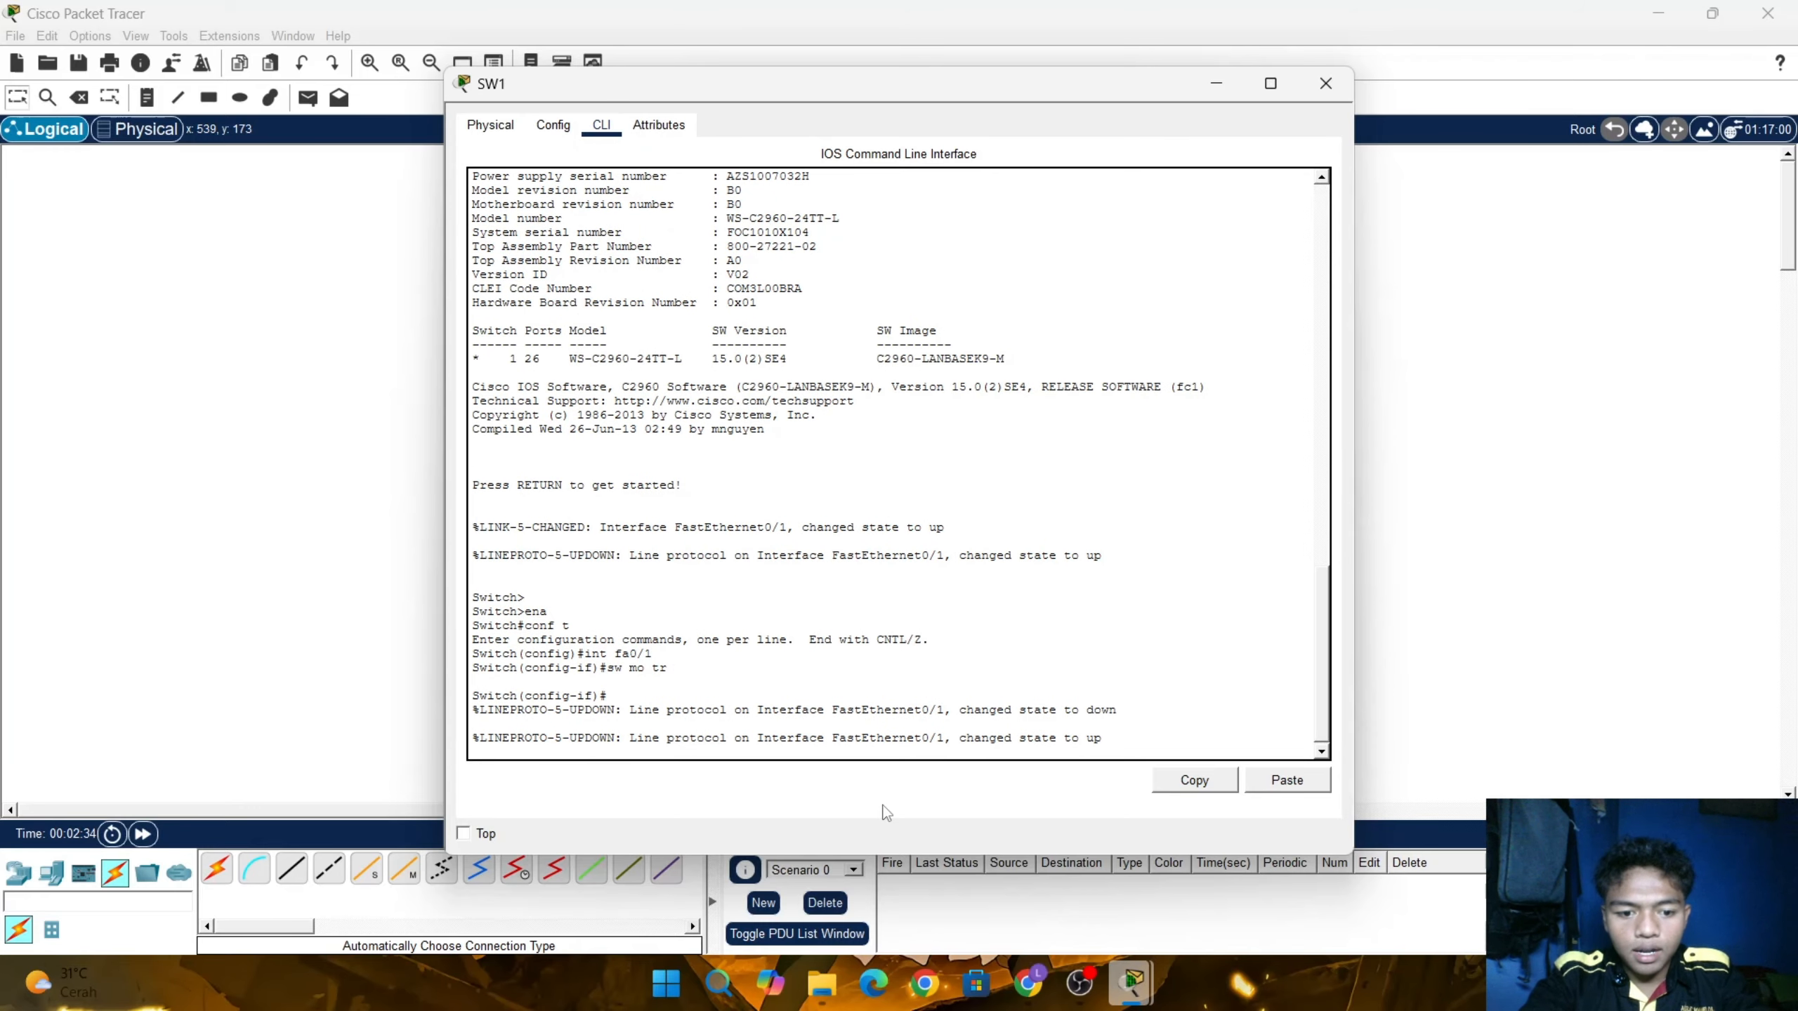
{"action": "left_click", "coordinate": [1464, 569]}
Open SW2's command line and enter global configuration mode with ena and conf t
{"action": "left_click", "coordinate": [506, 451]}
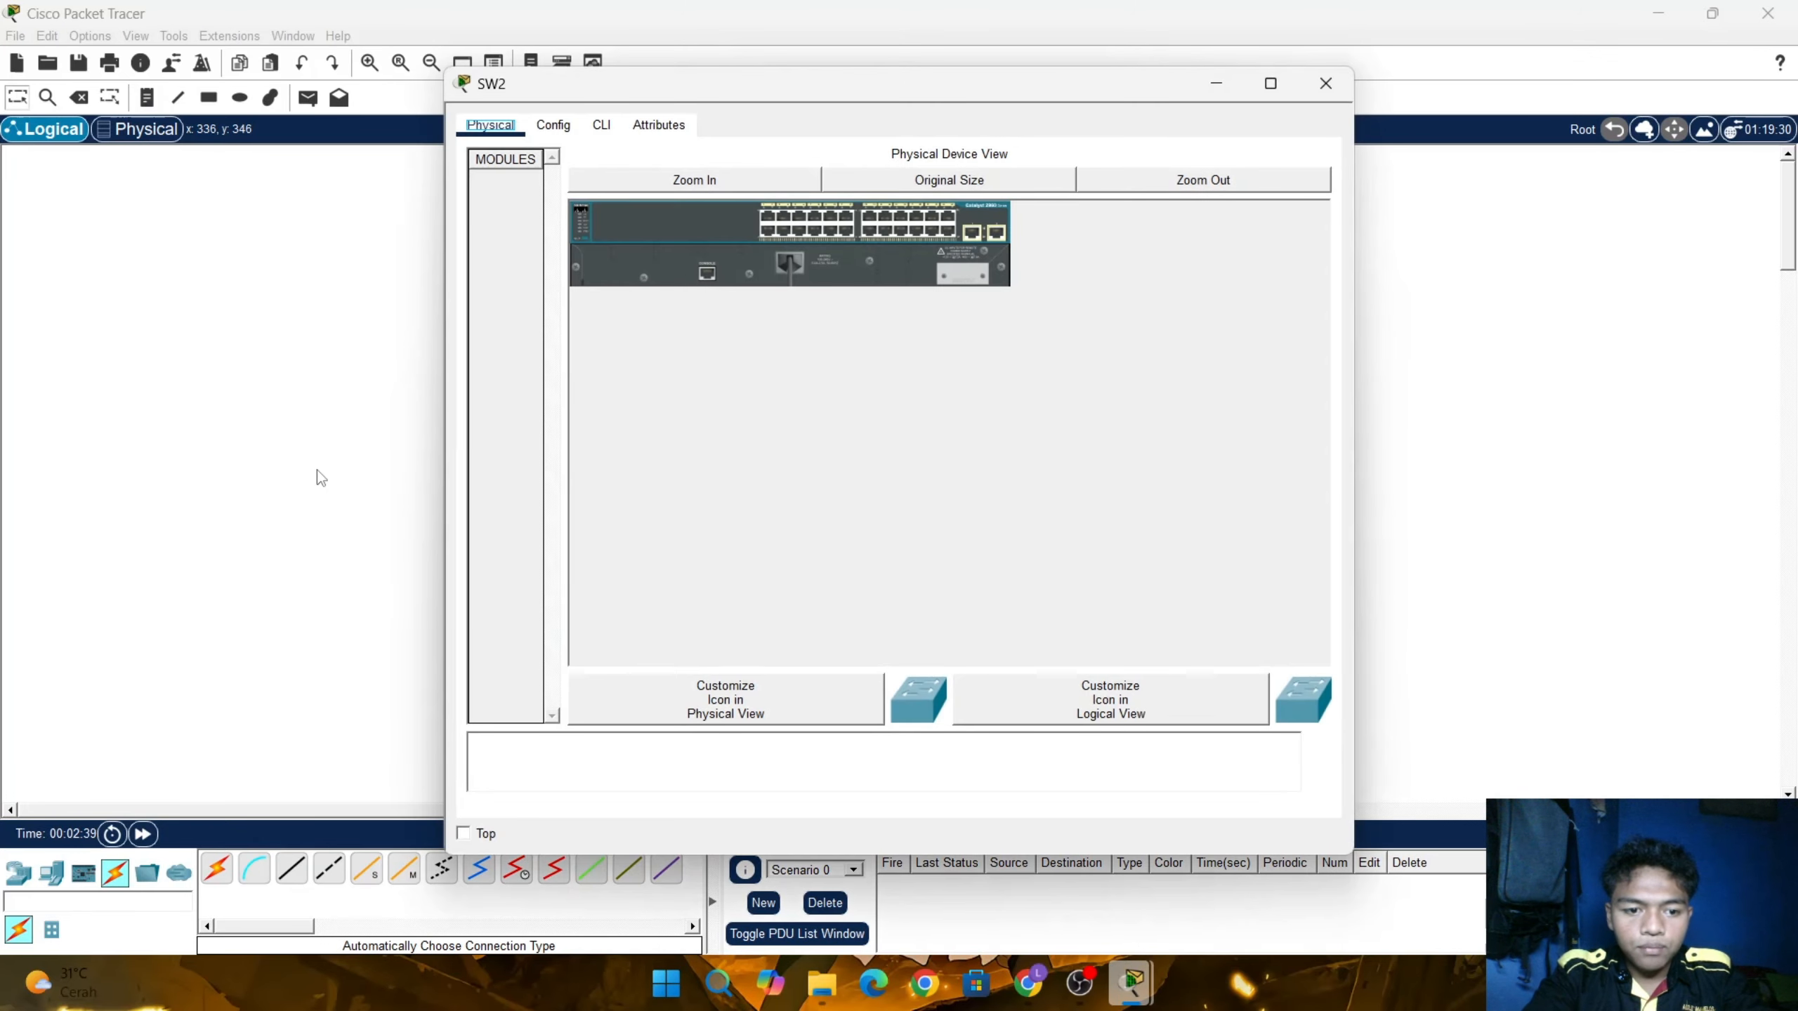
{"action": "left_click", "coordinate": [317, 470]}
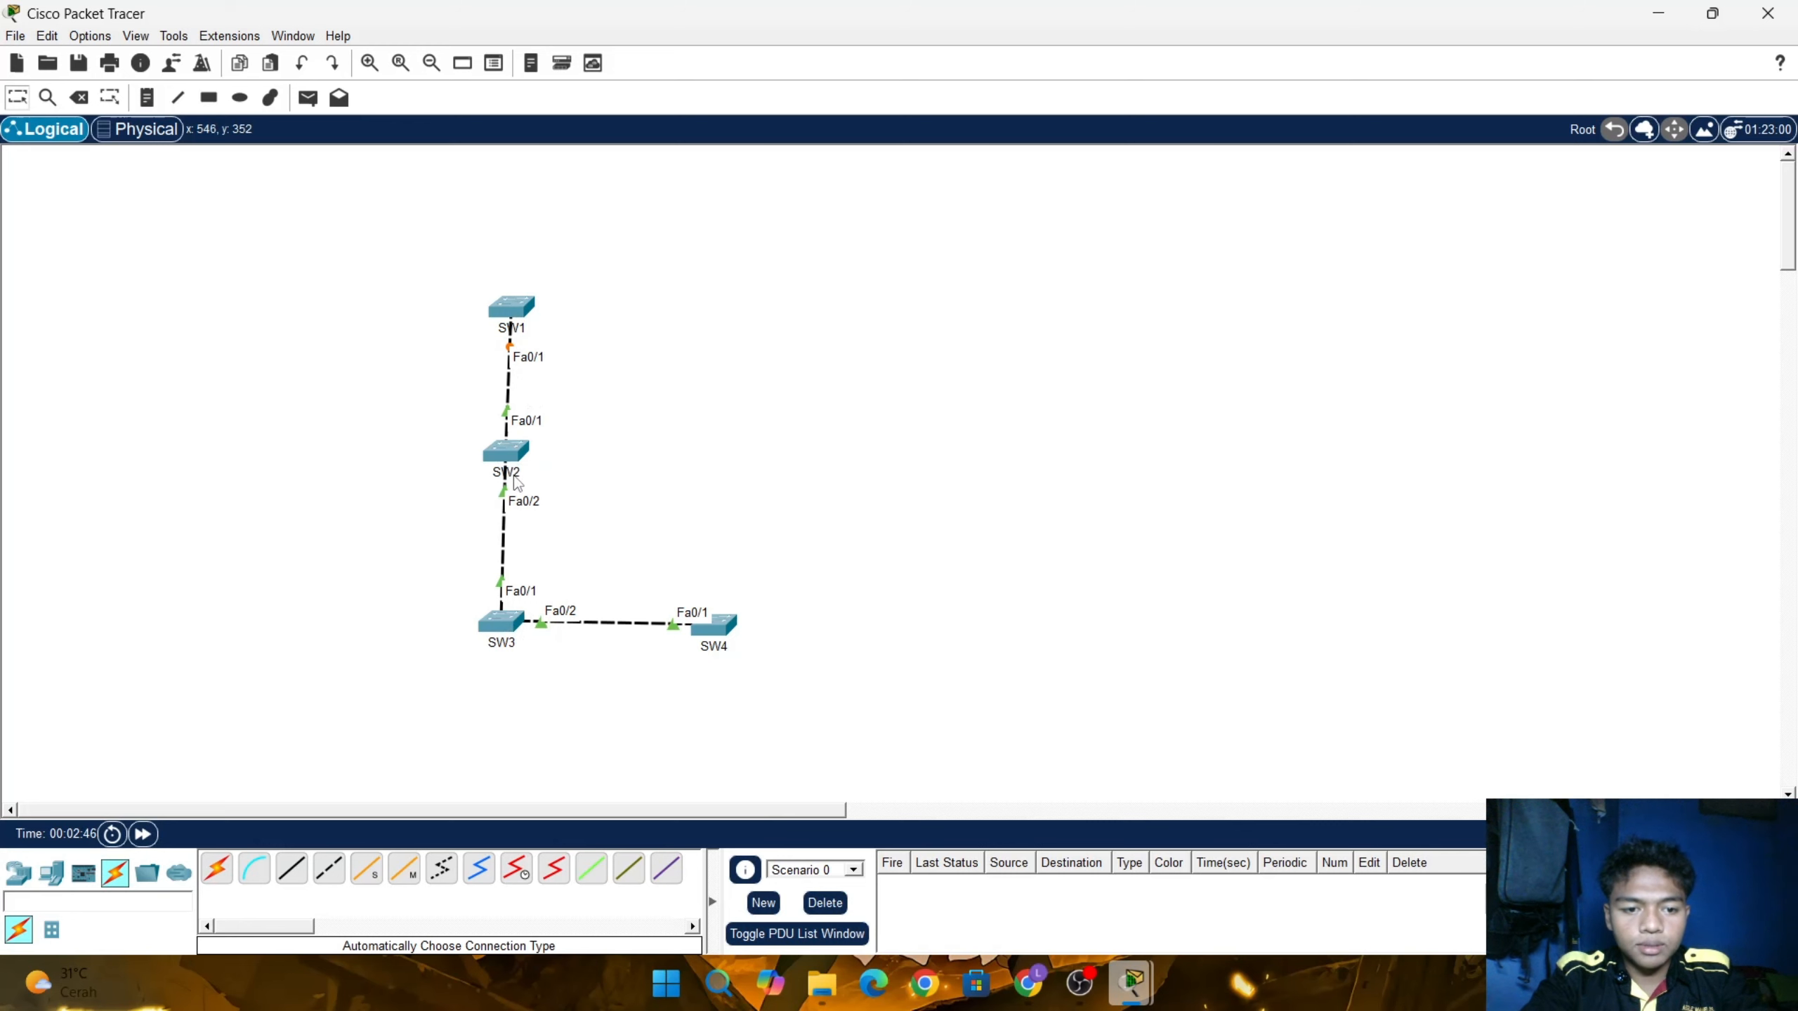
{"action": "left_click", "coordinate": [507, 457]}
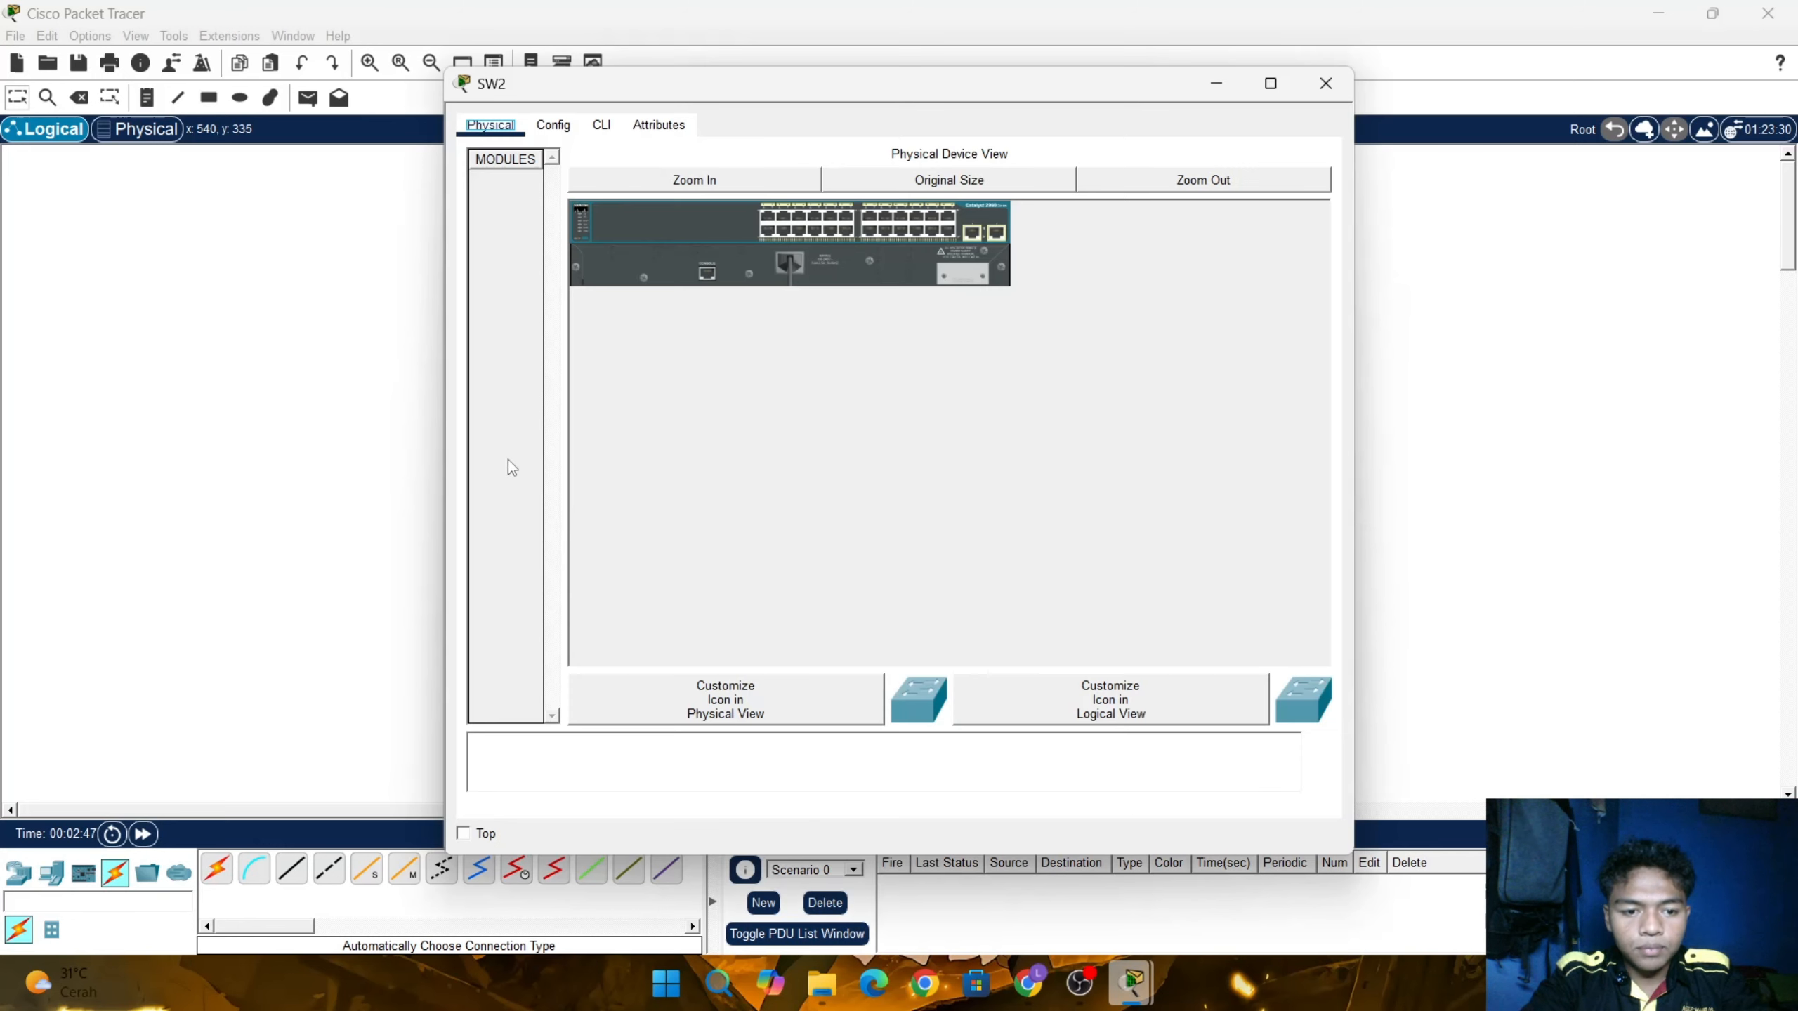
{"action": "left_click", "coordinate": [601, 124]}
{"action": "key", "text": "Return"}
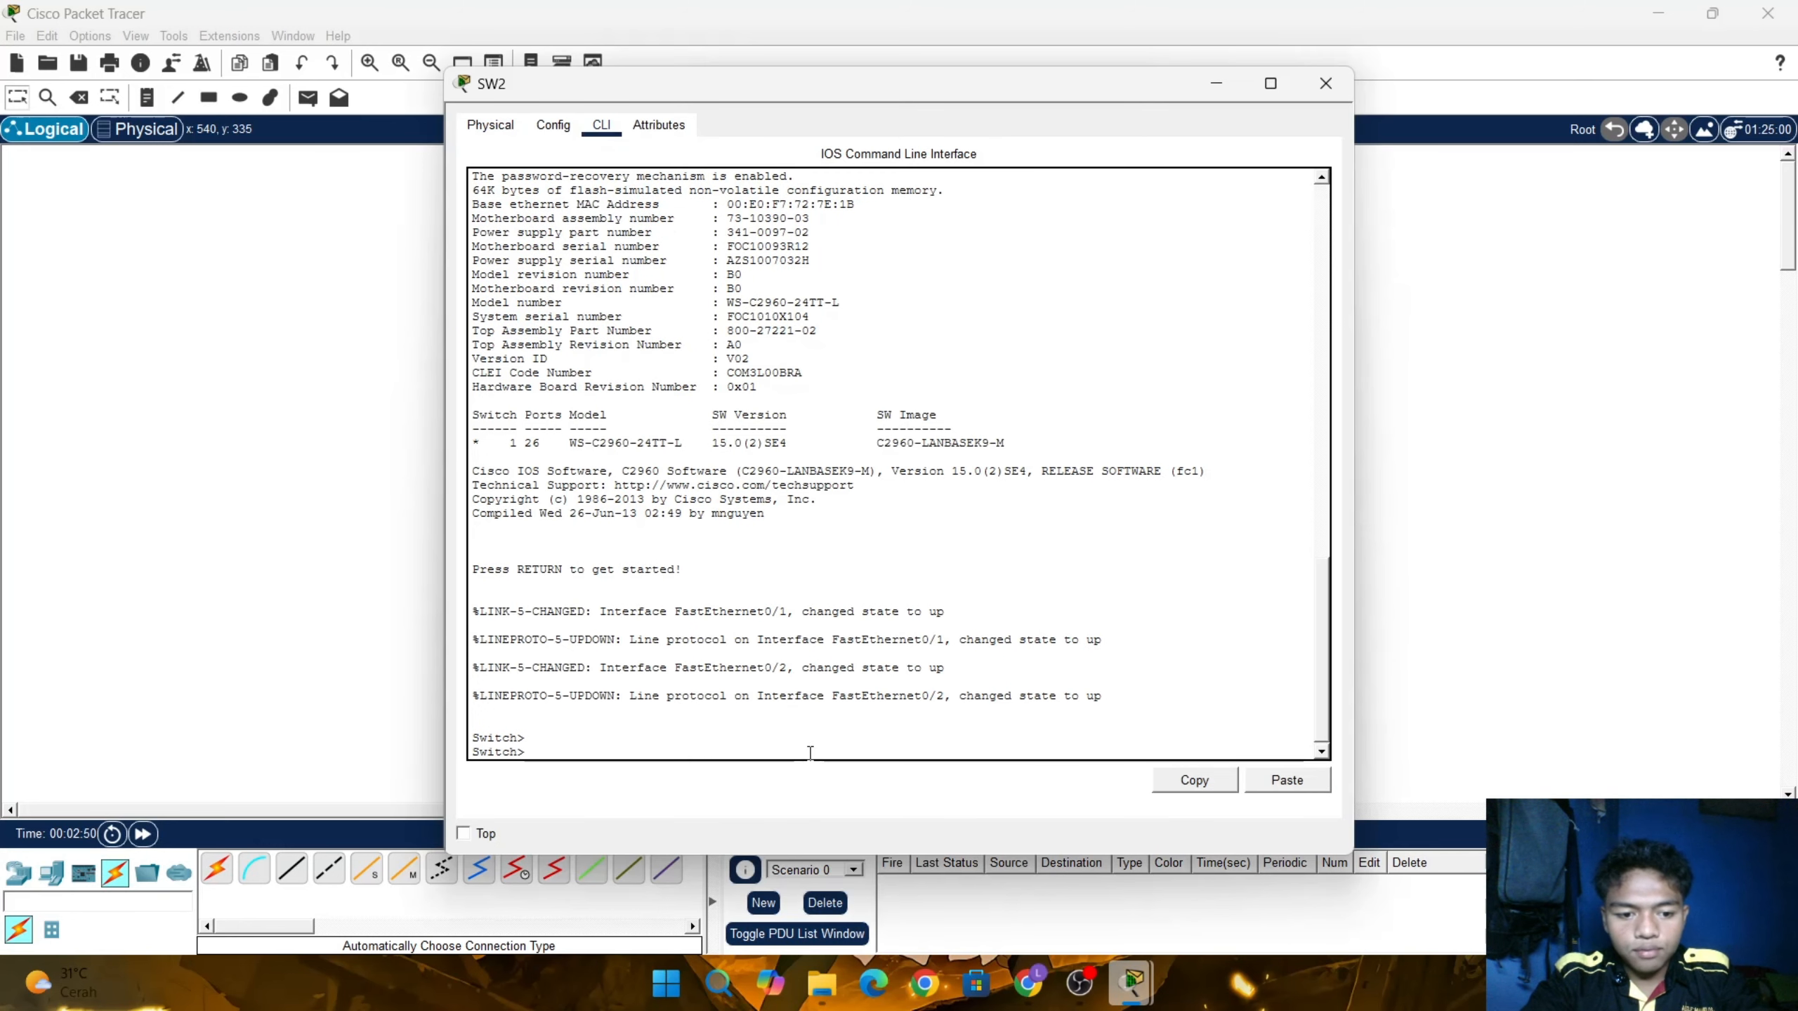
{"action": "type", "text": "r"}
{"action": "key", "text": "Return"}
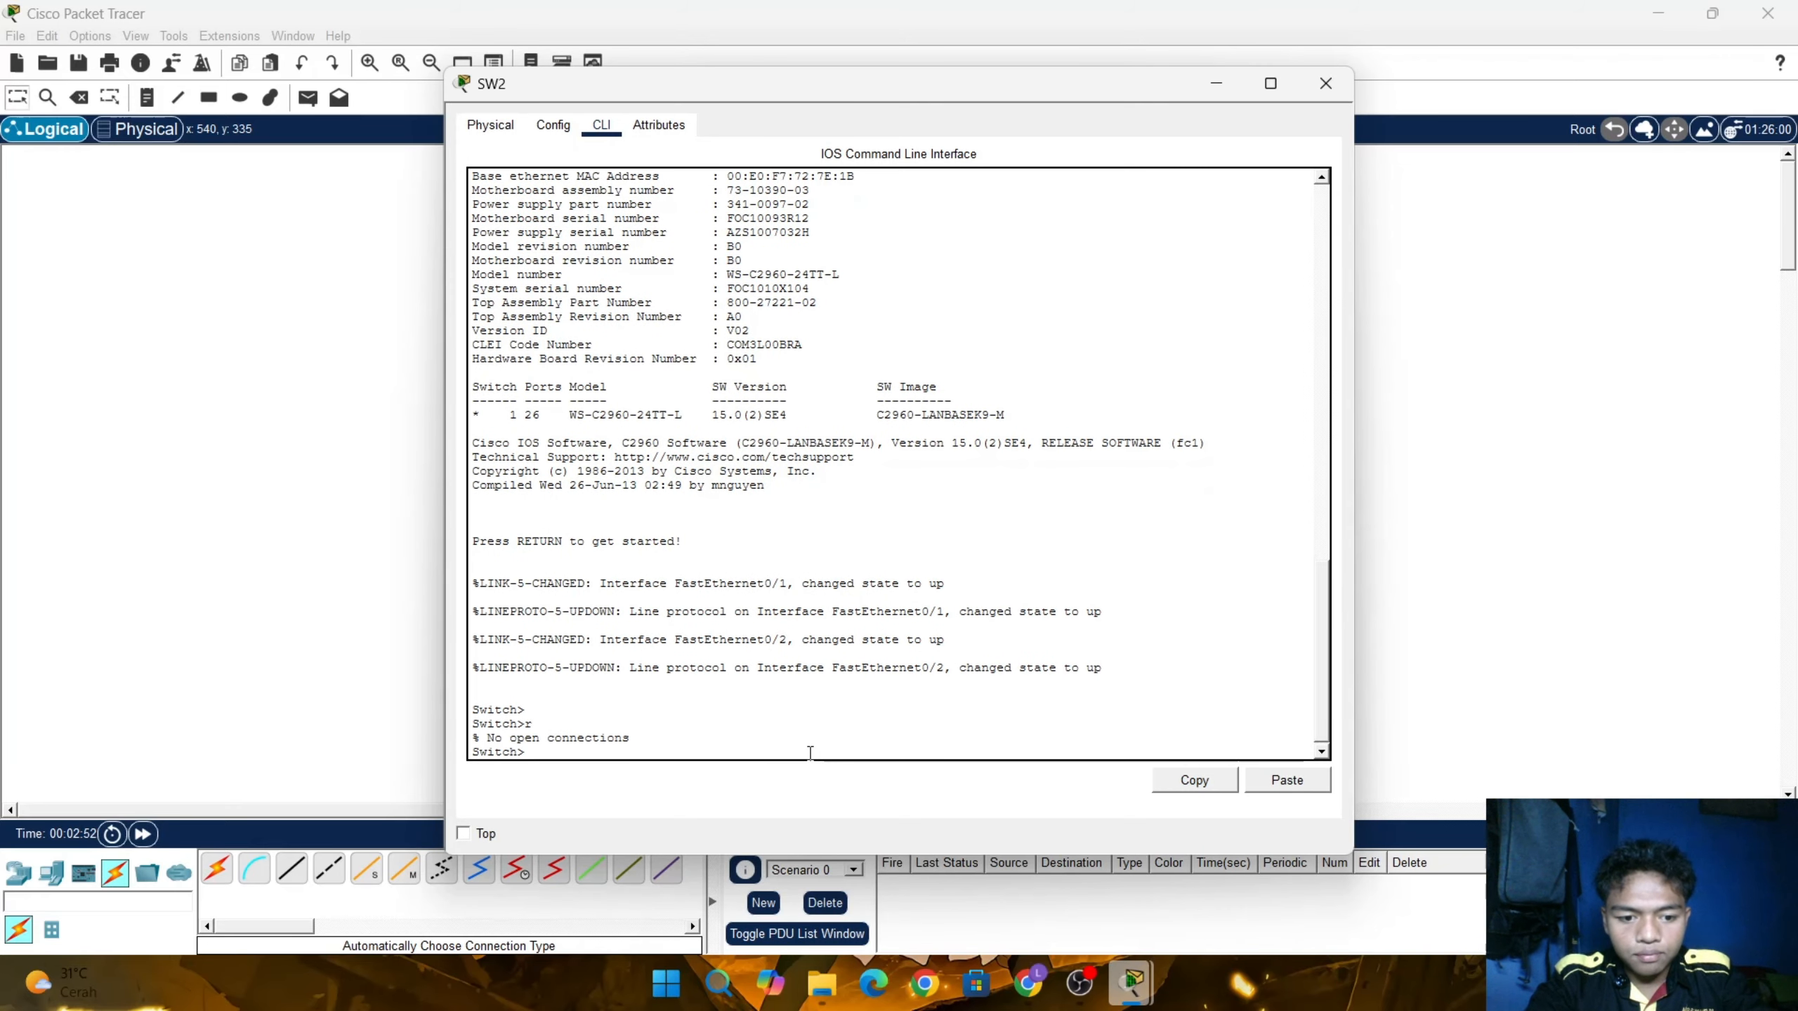
{"action": "key", "text": "Return"}
{"action": "type", "text": "ena"}
{"action": "key", "text": "Return"}
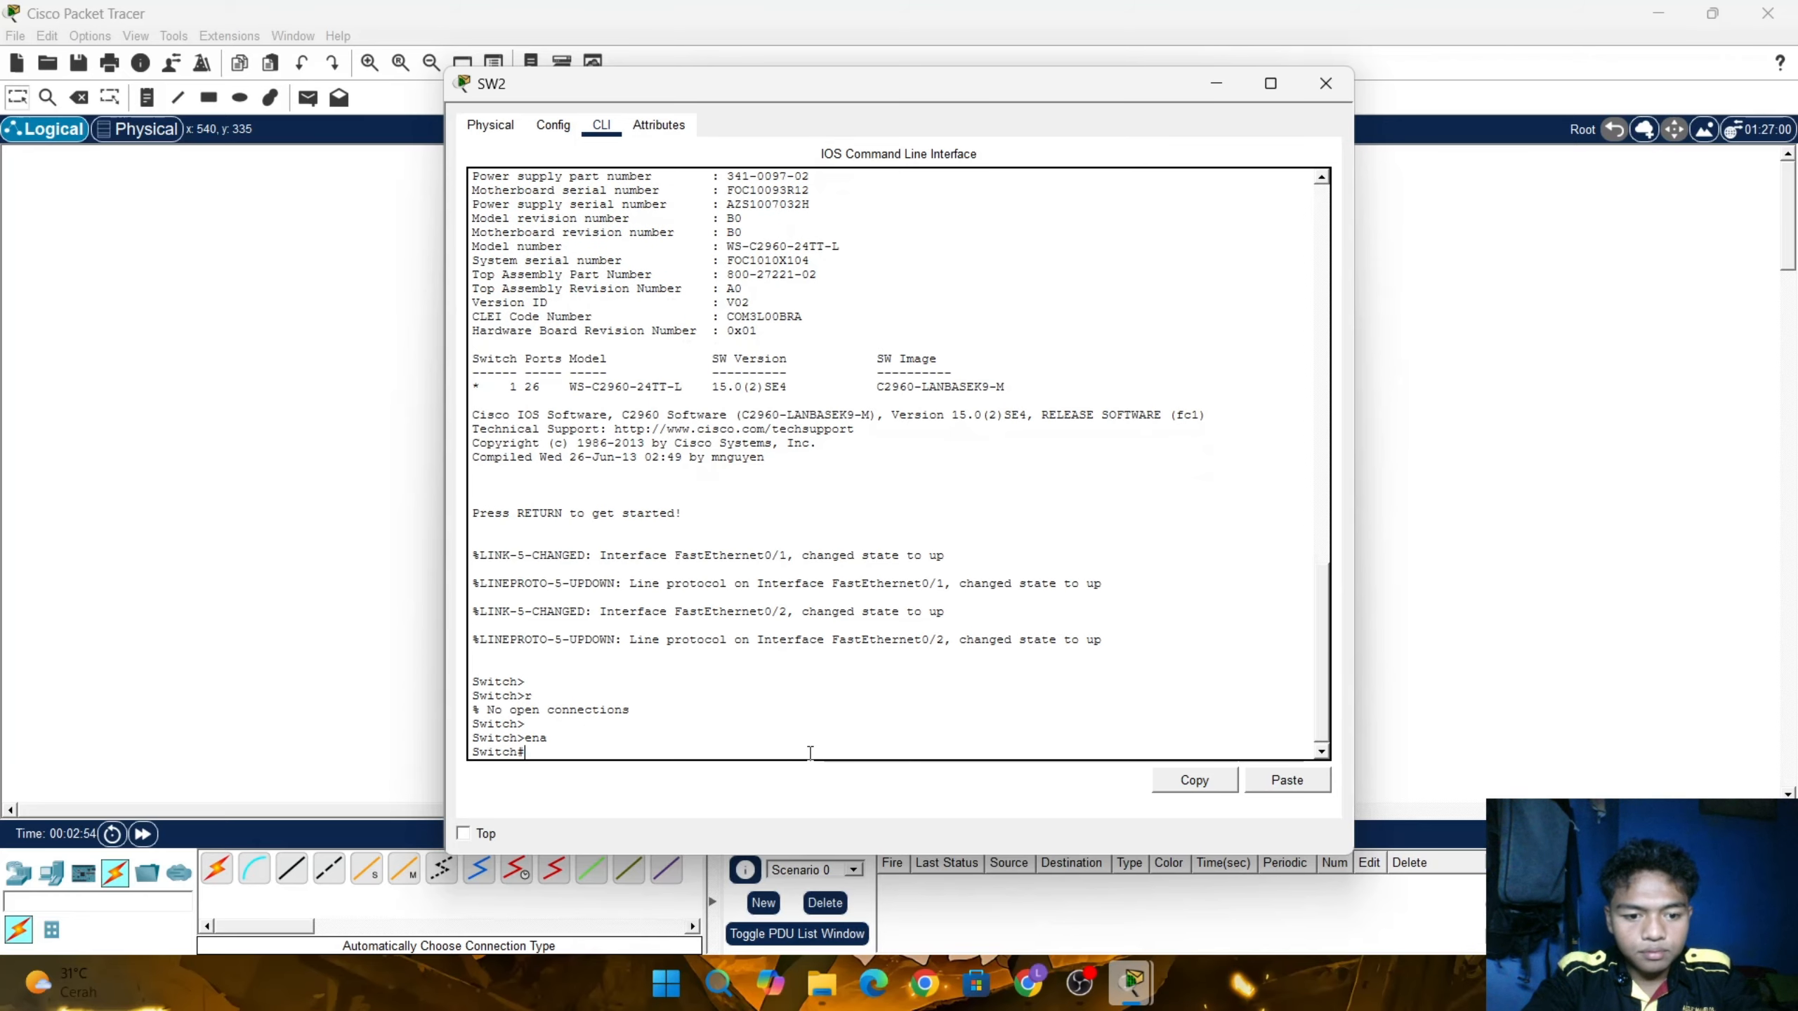
{"action": "type", "text": "conf"}
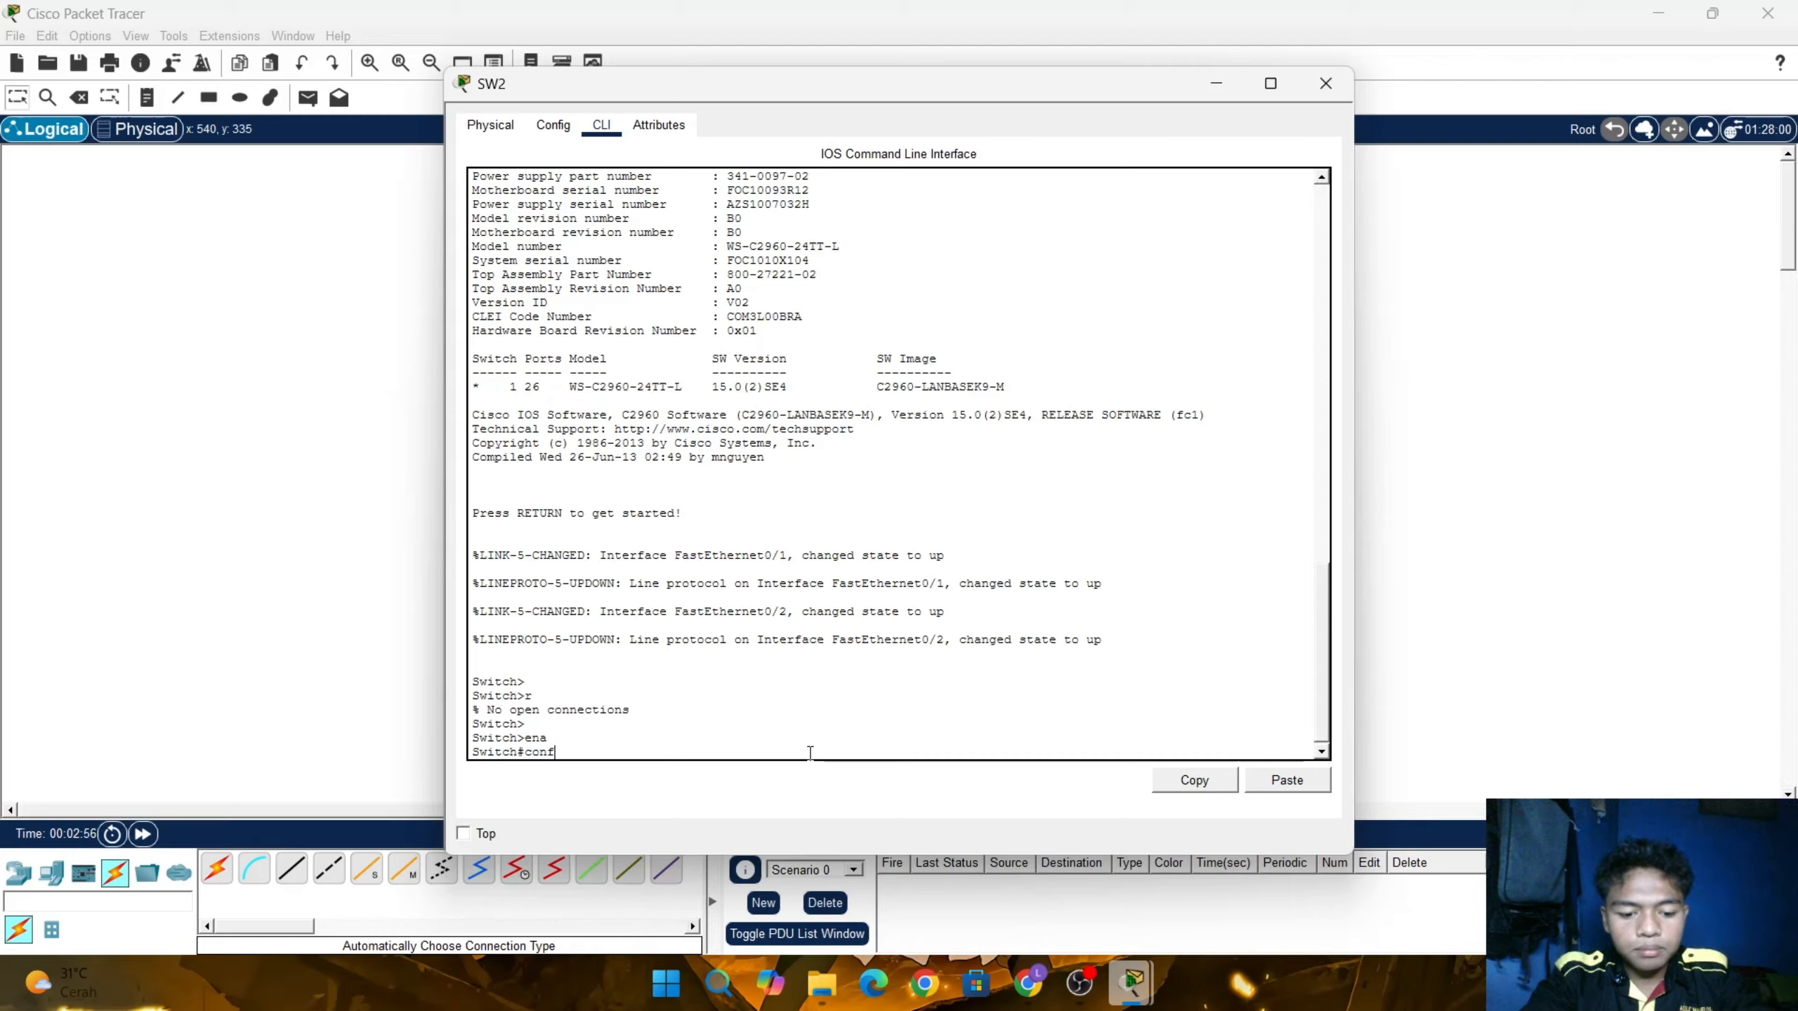
{"action": "type", "text": " t"}
{"action": "key", "text": "Return"}
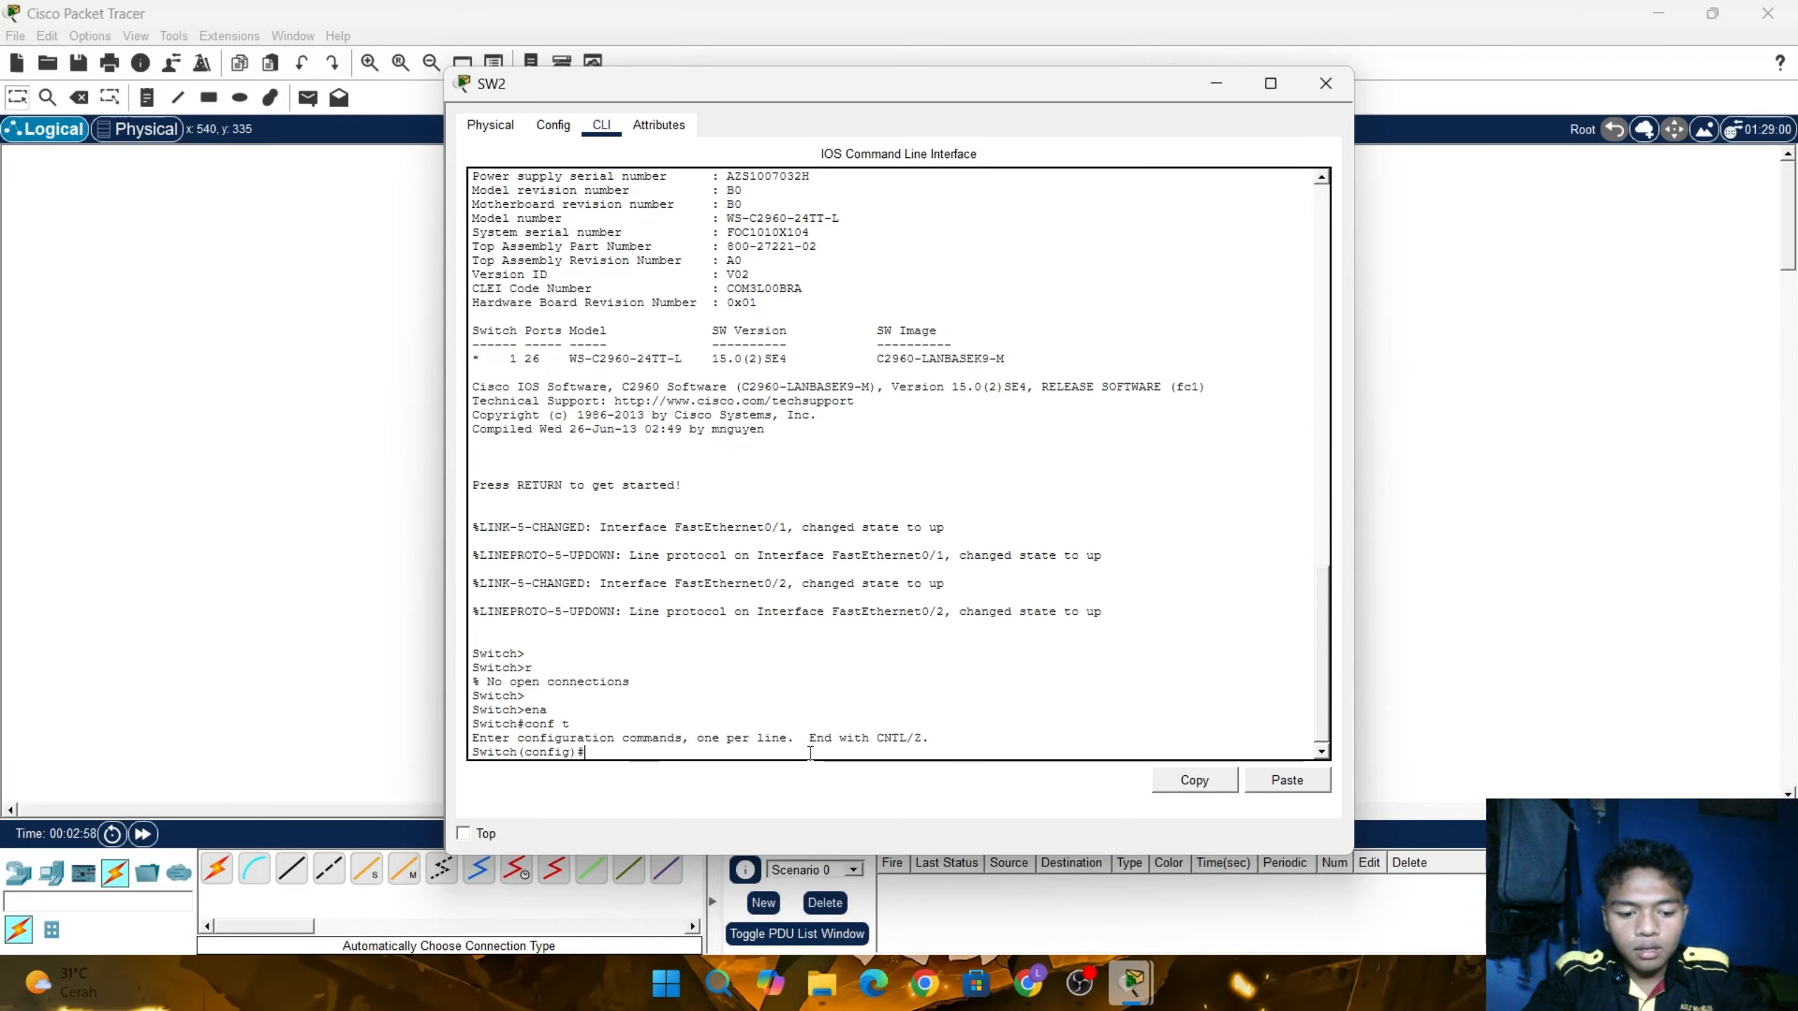
Set SW2's ports fa0/1 and fa0/2 to trunk mode with int ra fa0/1-2 and sw mo tr
{"action": "type", "text": "int r"}
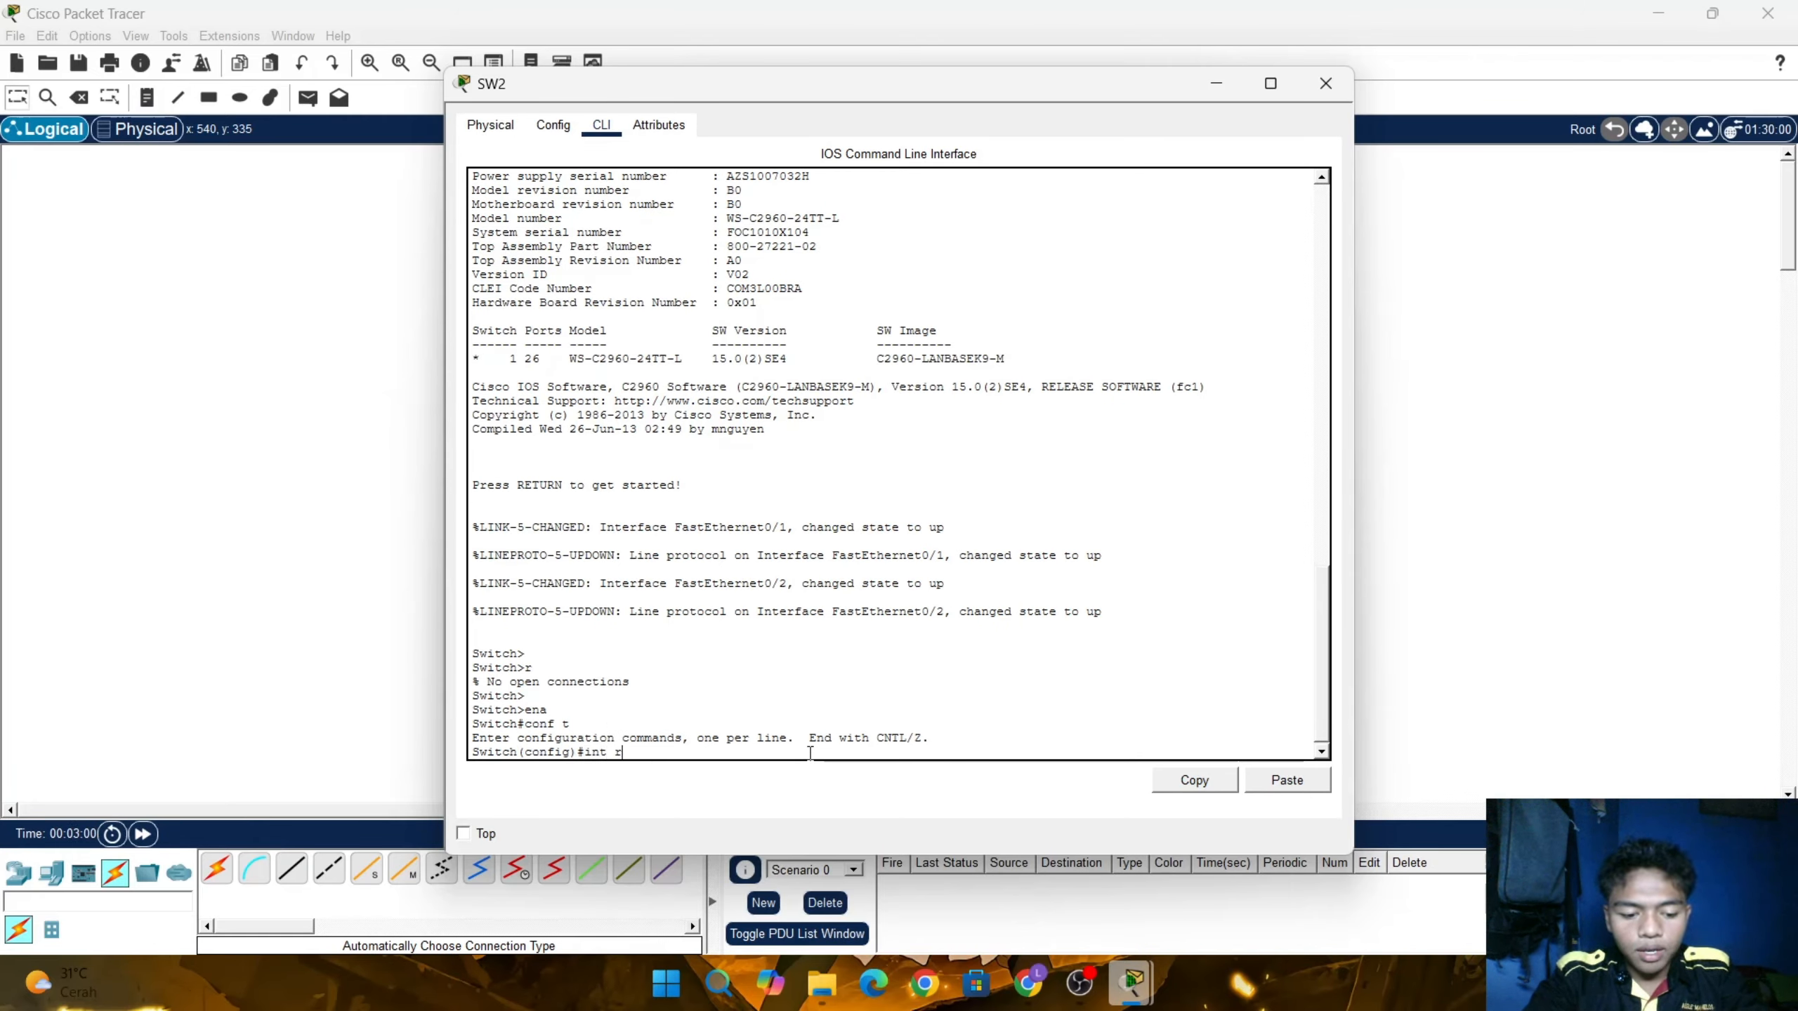
{"action": "type", "text": "a fa0"}
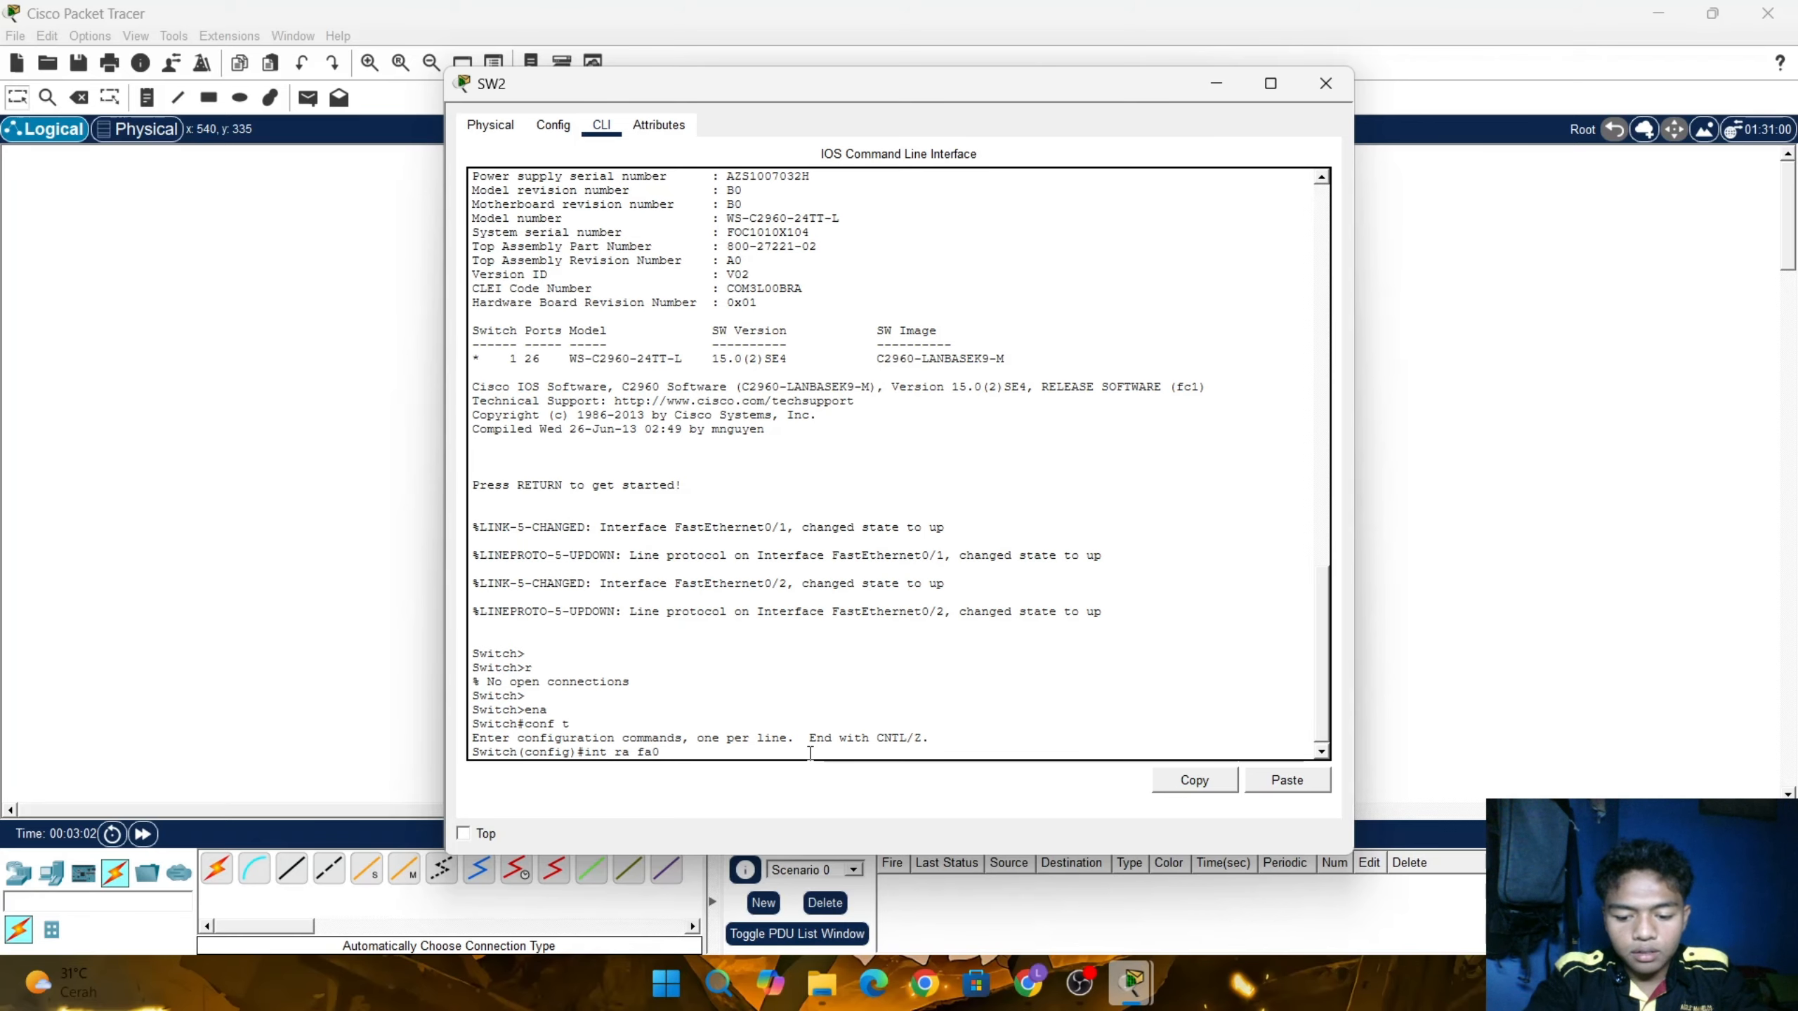
{"action": "type", "text": "/1-2"}
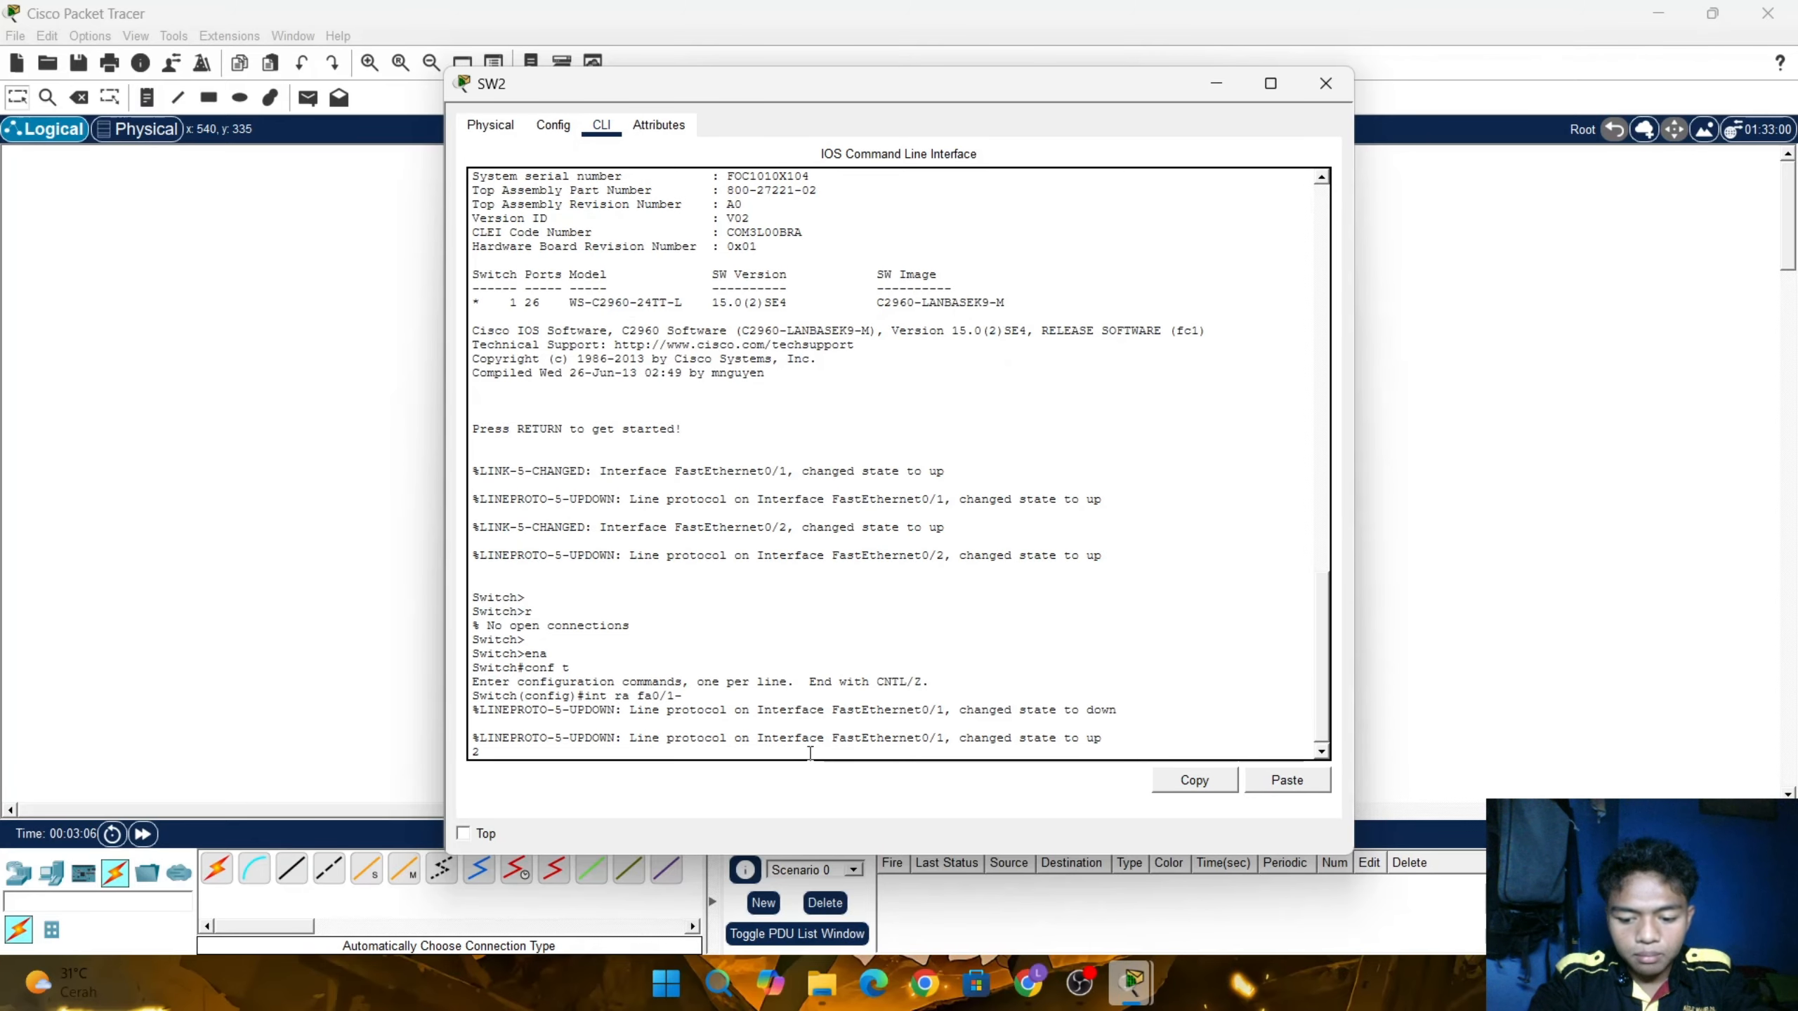
{"action": "key", "text": "Return"}
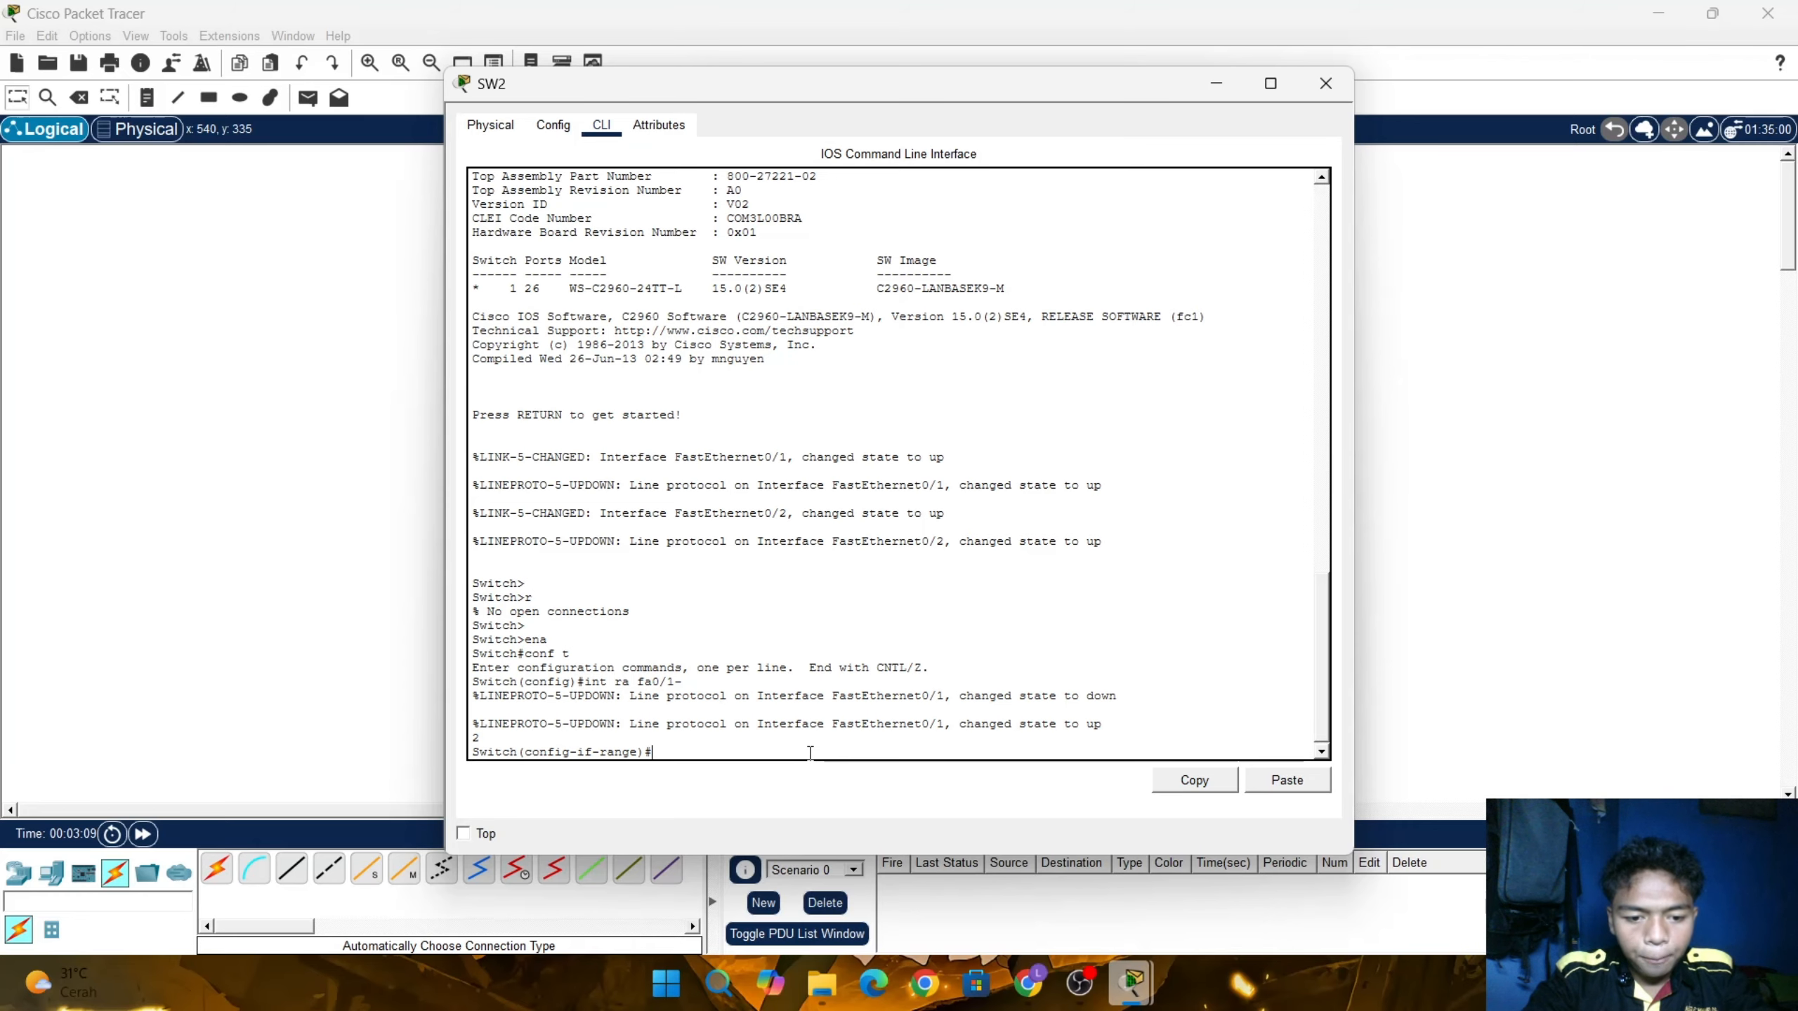
{"action": "type", "text": "sw mo"}
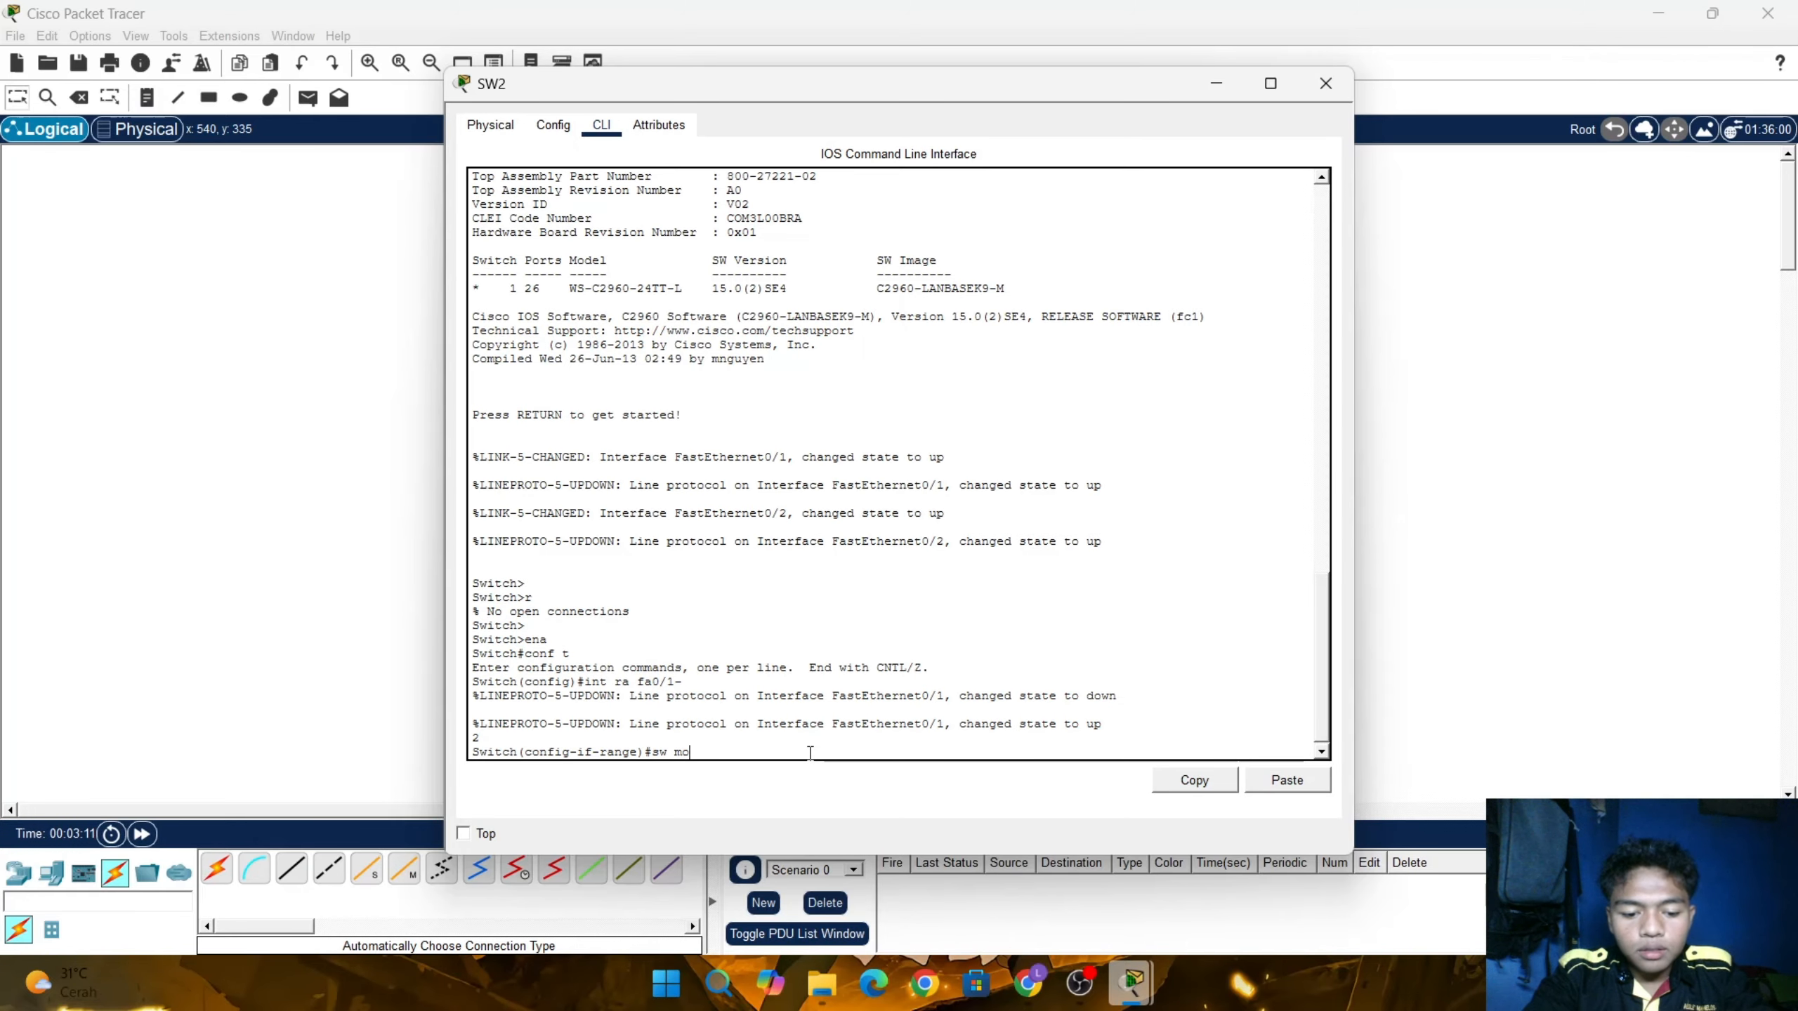
{"action": "type", "text": " tr"}
{"action": "key", "text": "Return"}
{"action": "key", "text": "Return"}
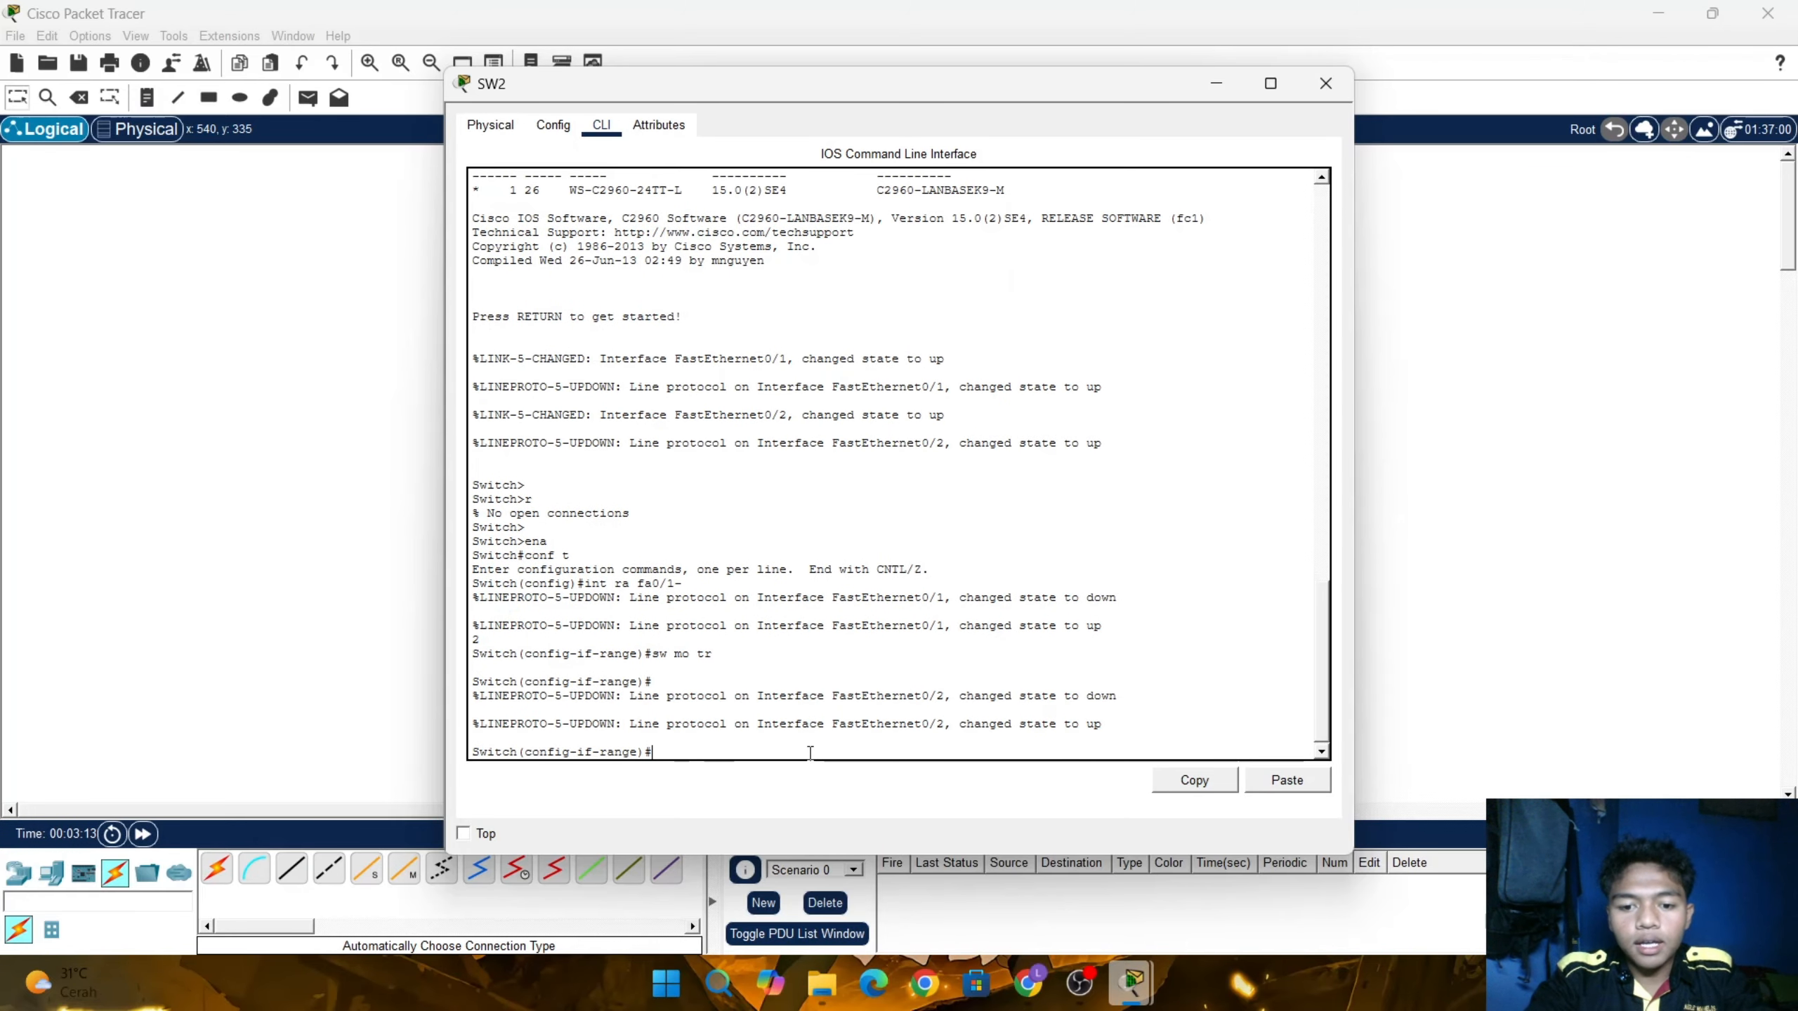
{"action": "left_click", "coordinate": [1434, 462]}
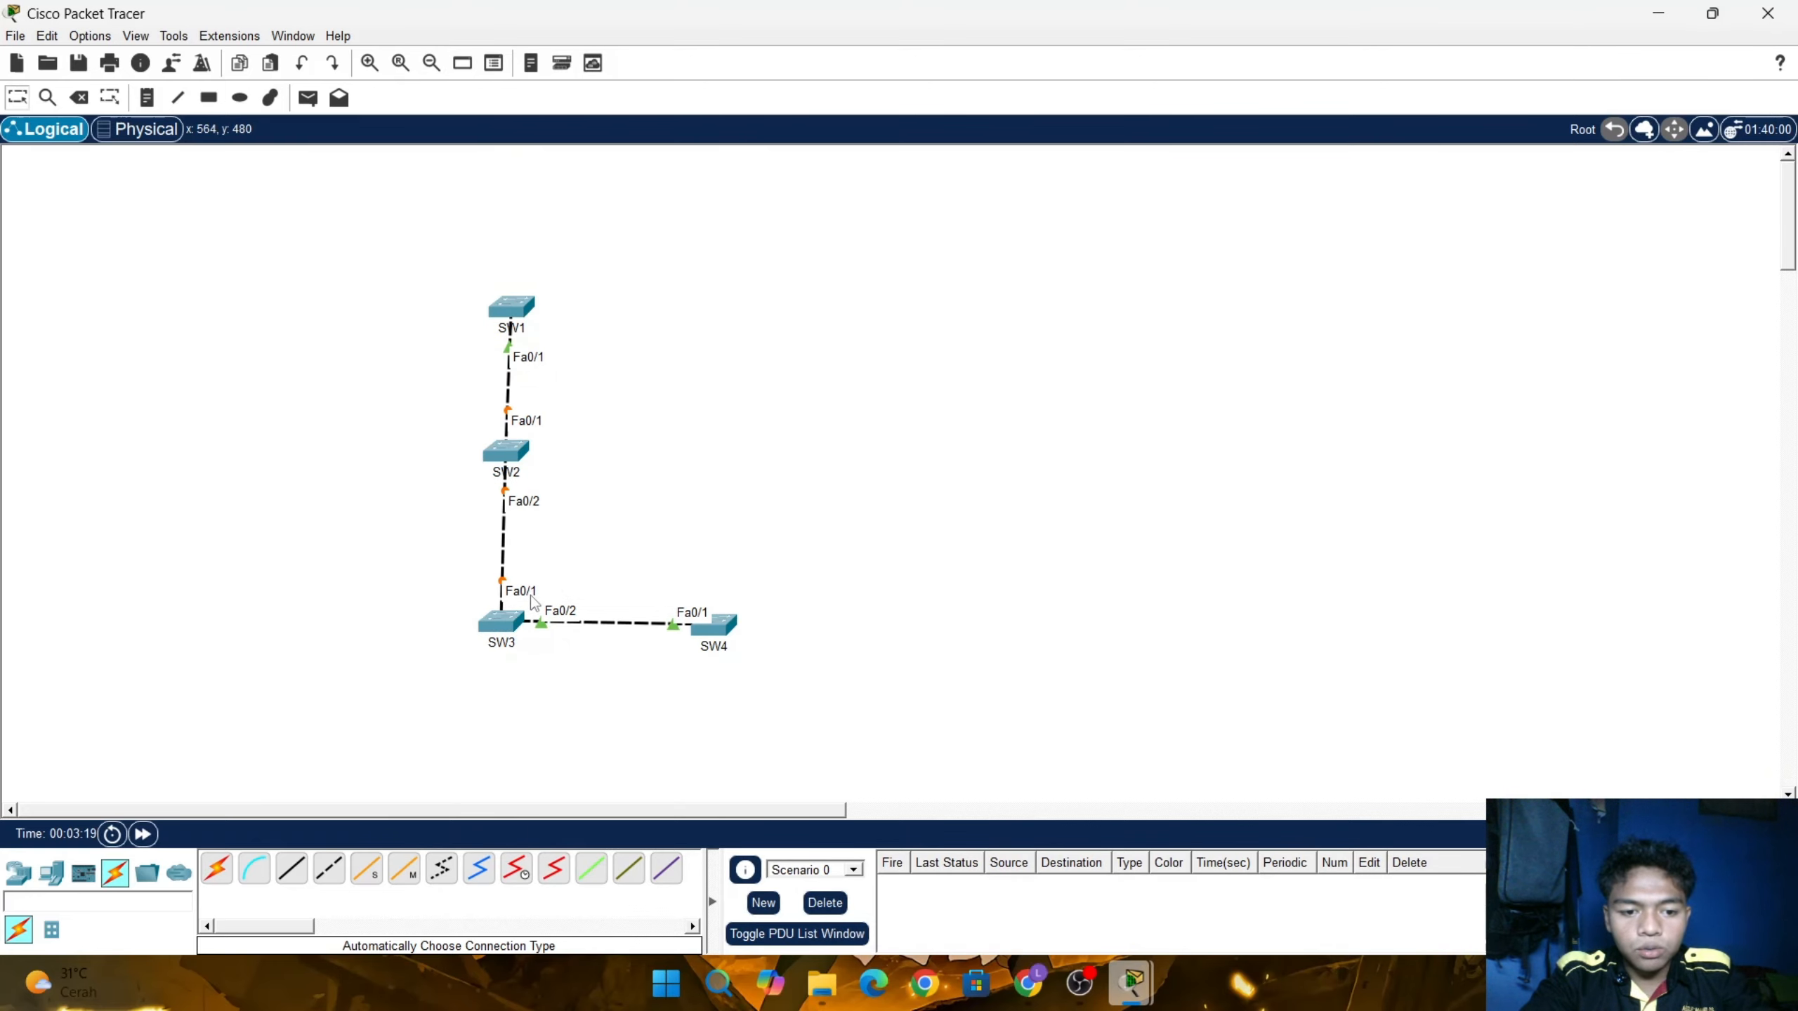
Open SW3's command line and enter global configuration mode with ena and conf t
{"action": "left_click", "coordinate": [511, 623]}
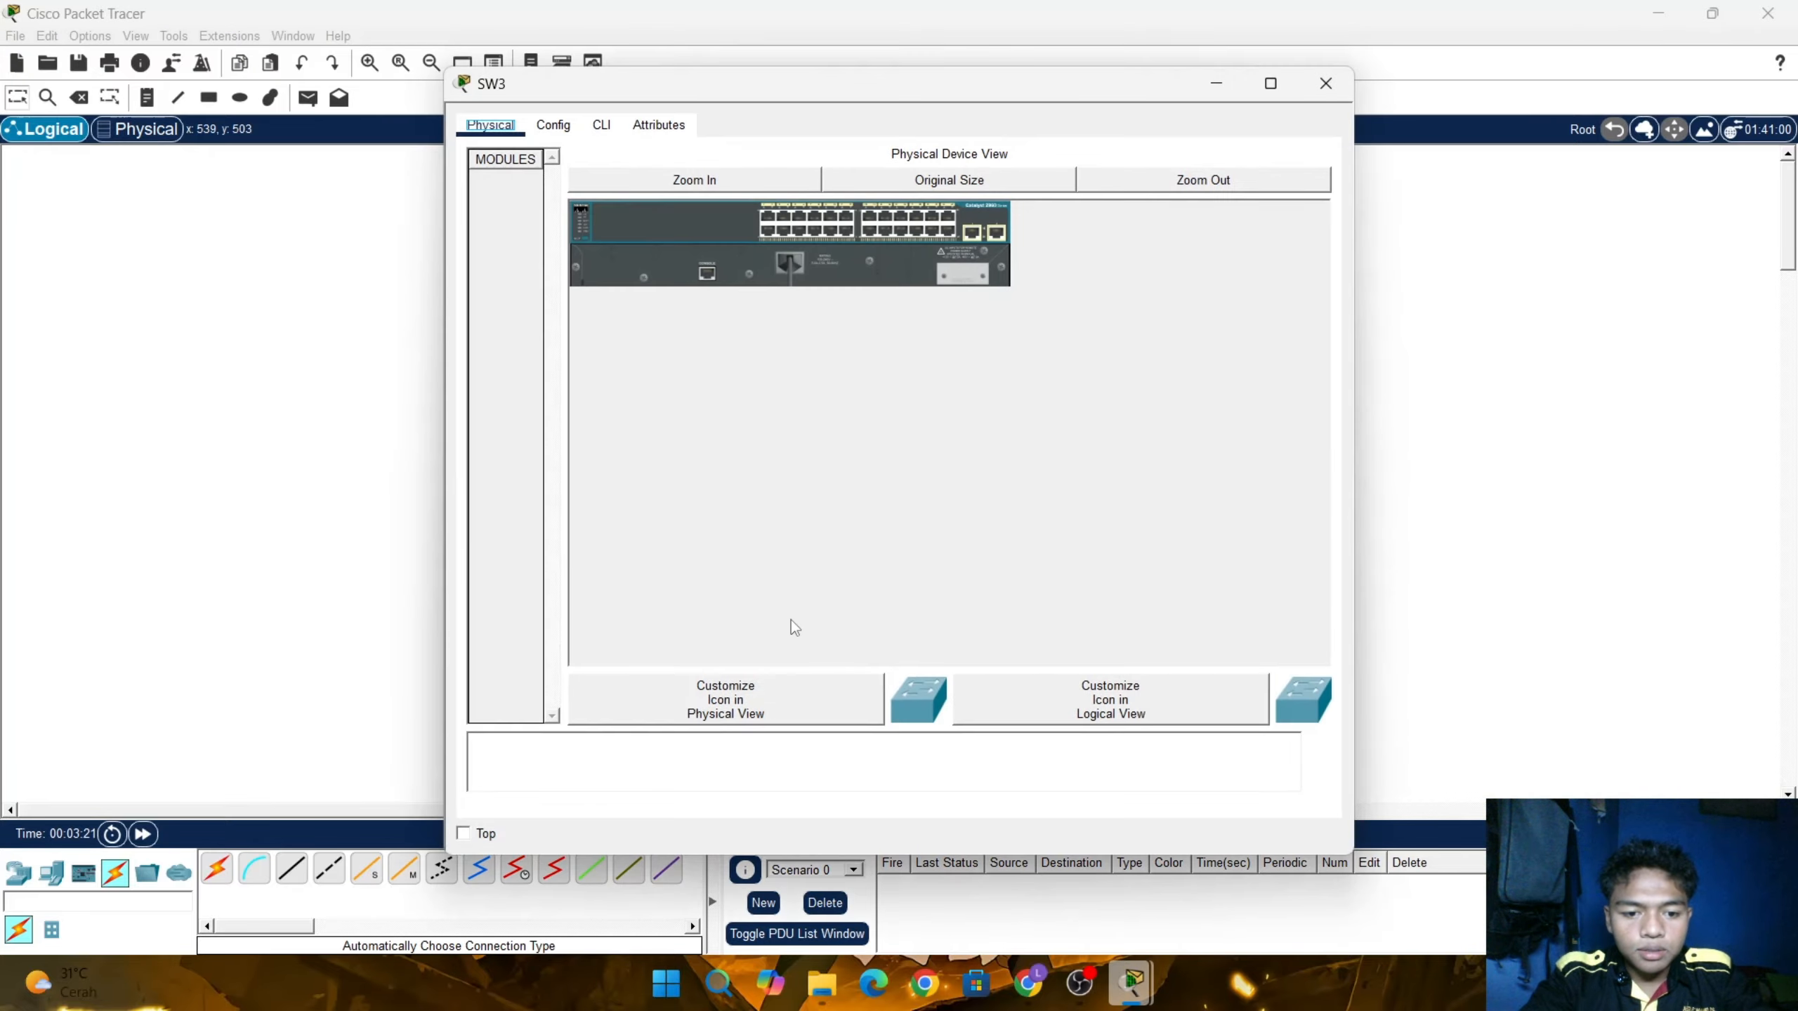
{"action": "left_click", "coordinate": [595, 131]}
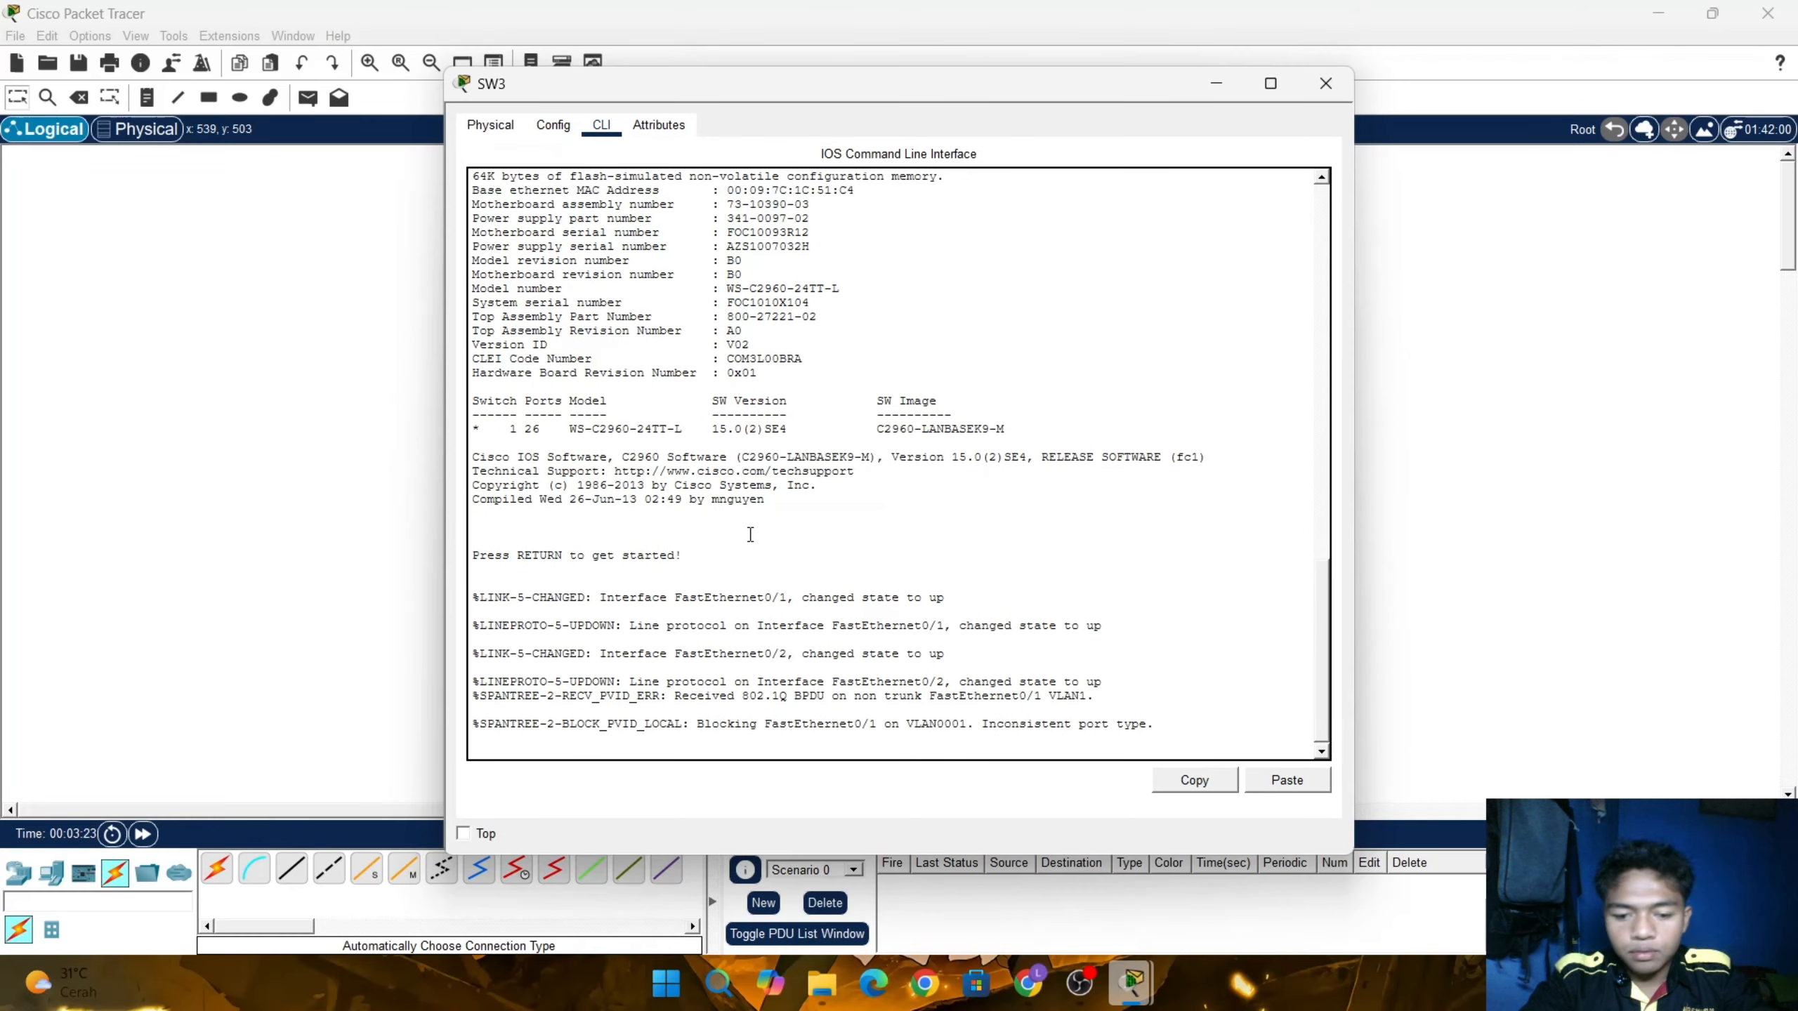
{"action": "key", "text": "Return"}
{"action": "key", "text": "Return"}
{"action": "type", "text": "ena"}
{"action": "key", "text": "Return"}
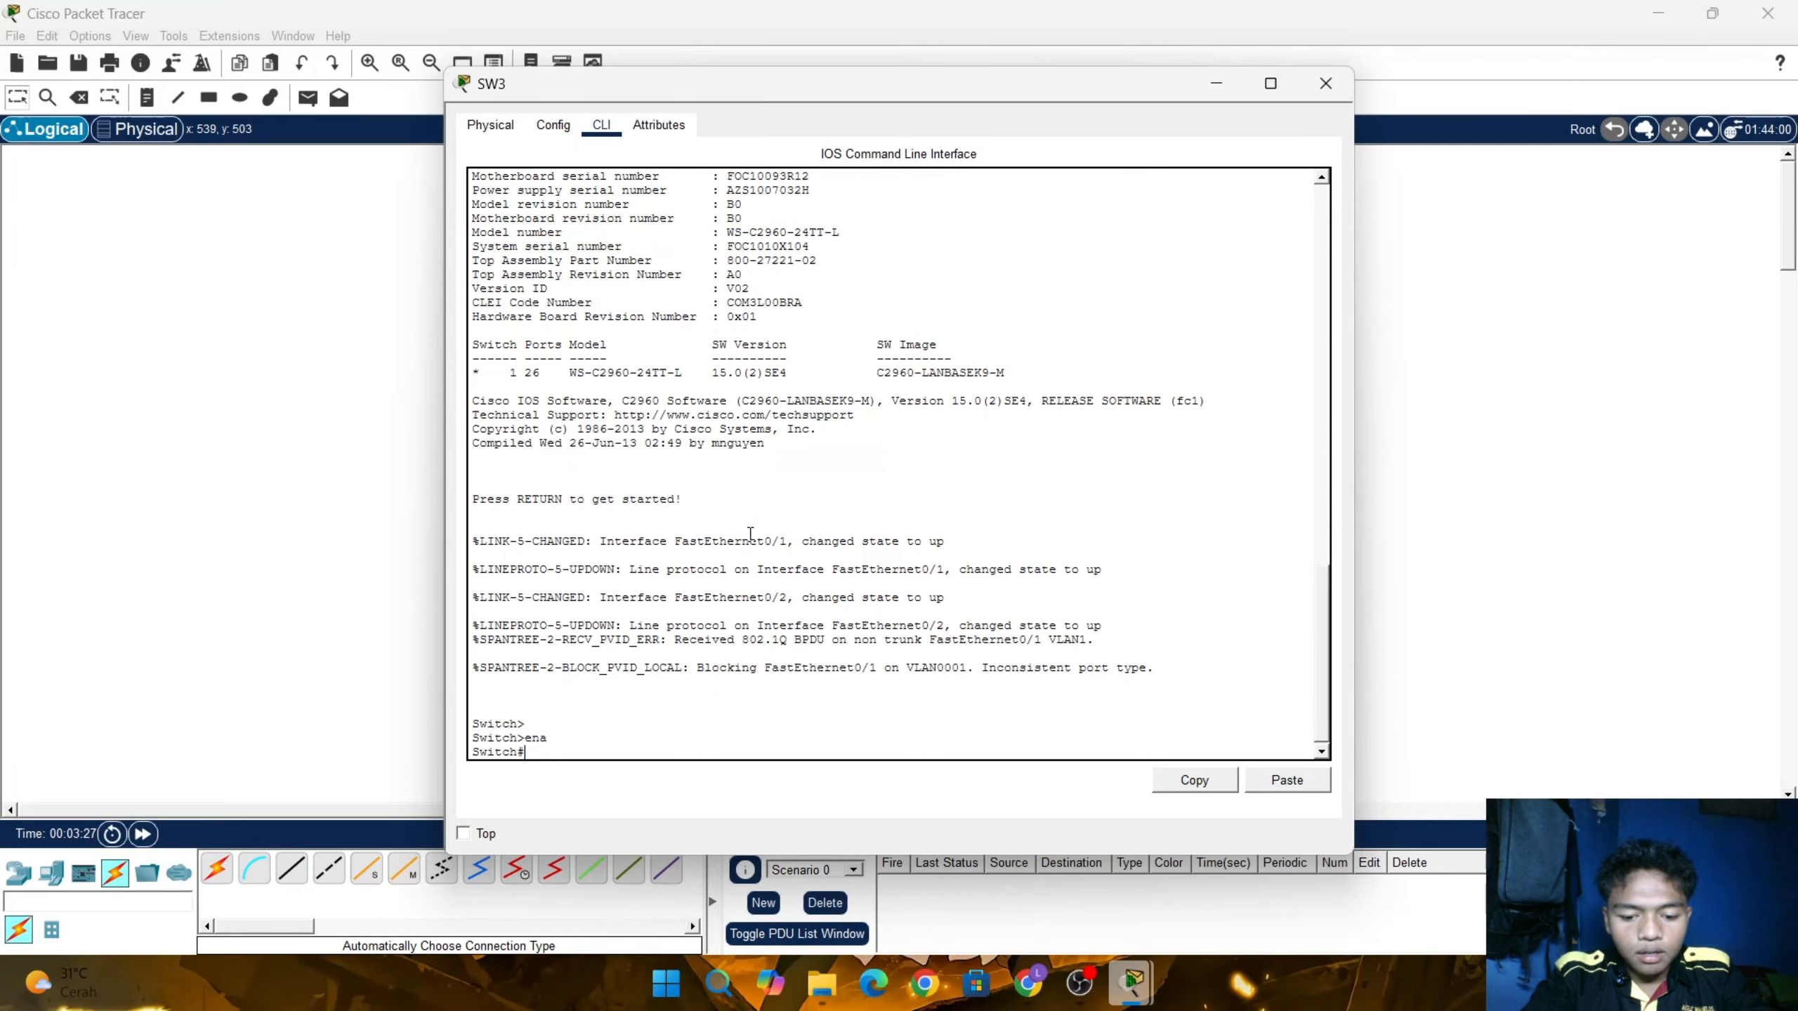
{"action": "type", "text": "conf t"}
{"action": "key", "text": "Return"}
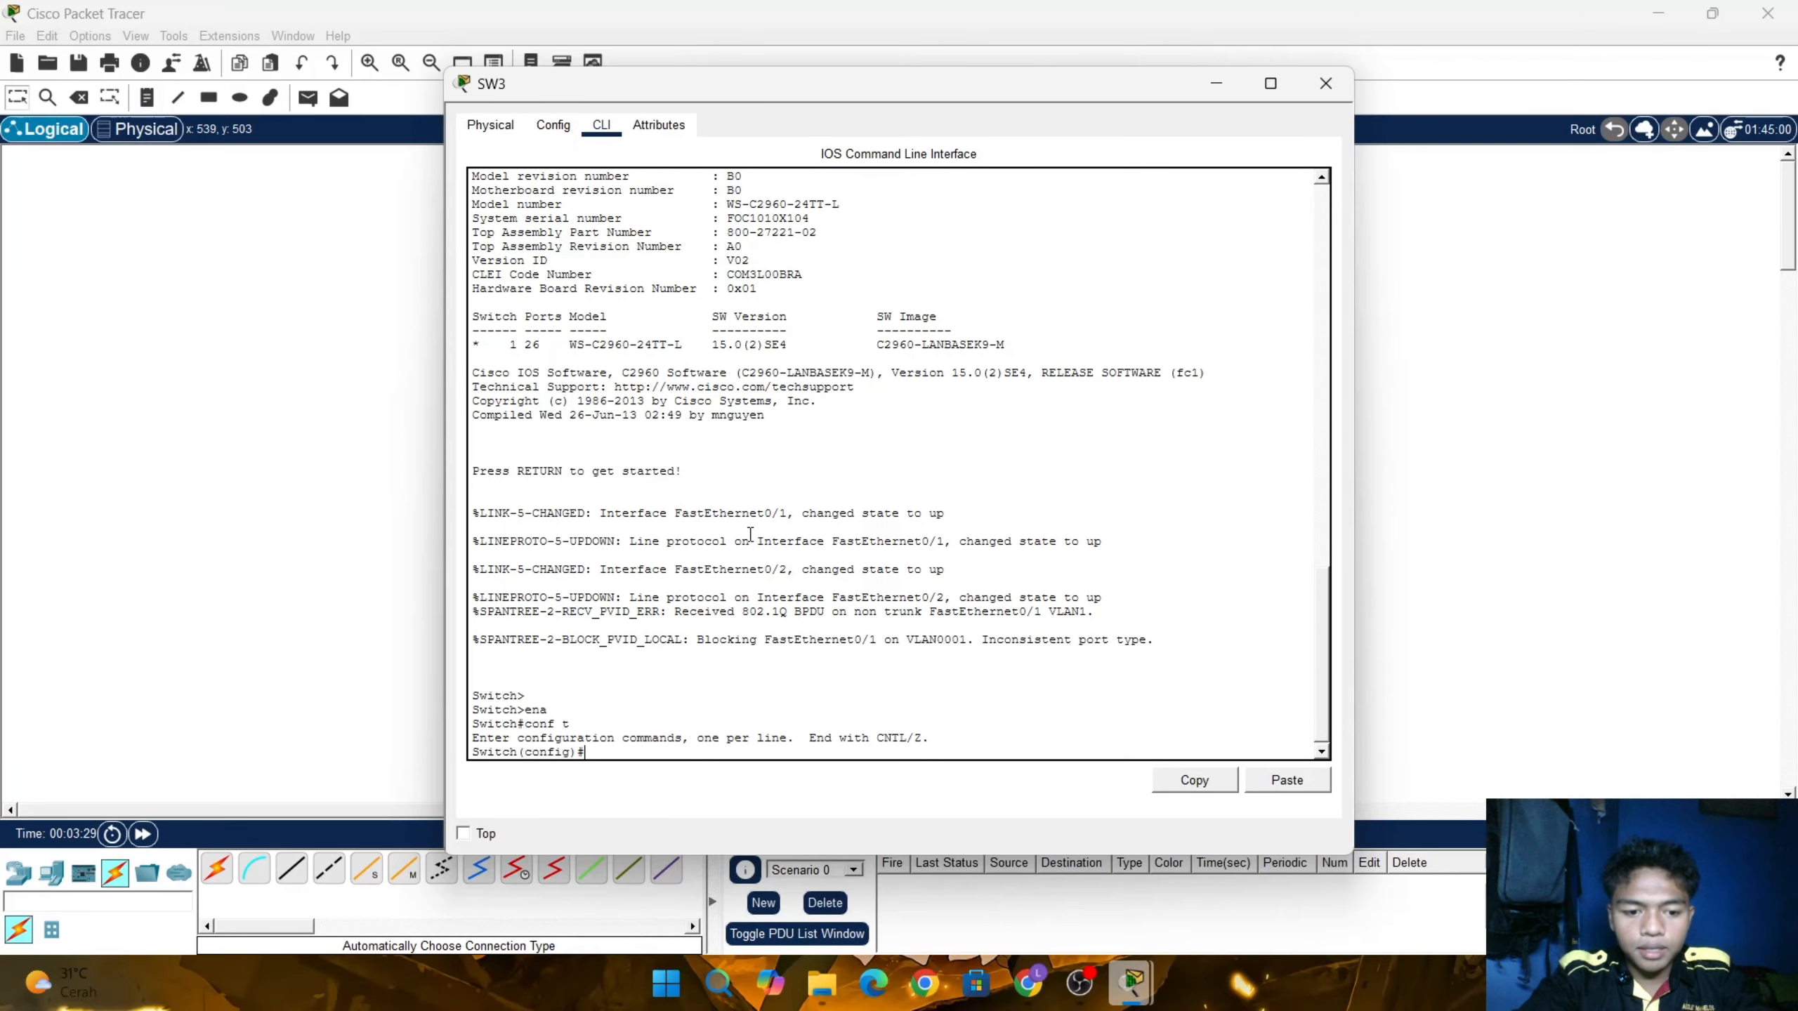
Set SW3's ports fa0/1 and fa0/2 to trunk mode with int ra fa0/1-2 and sw mo tr
{"action": "type", "text": "in"}
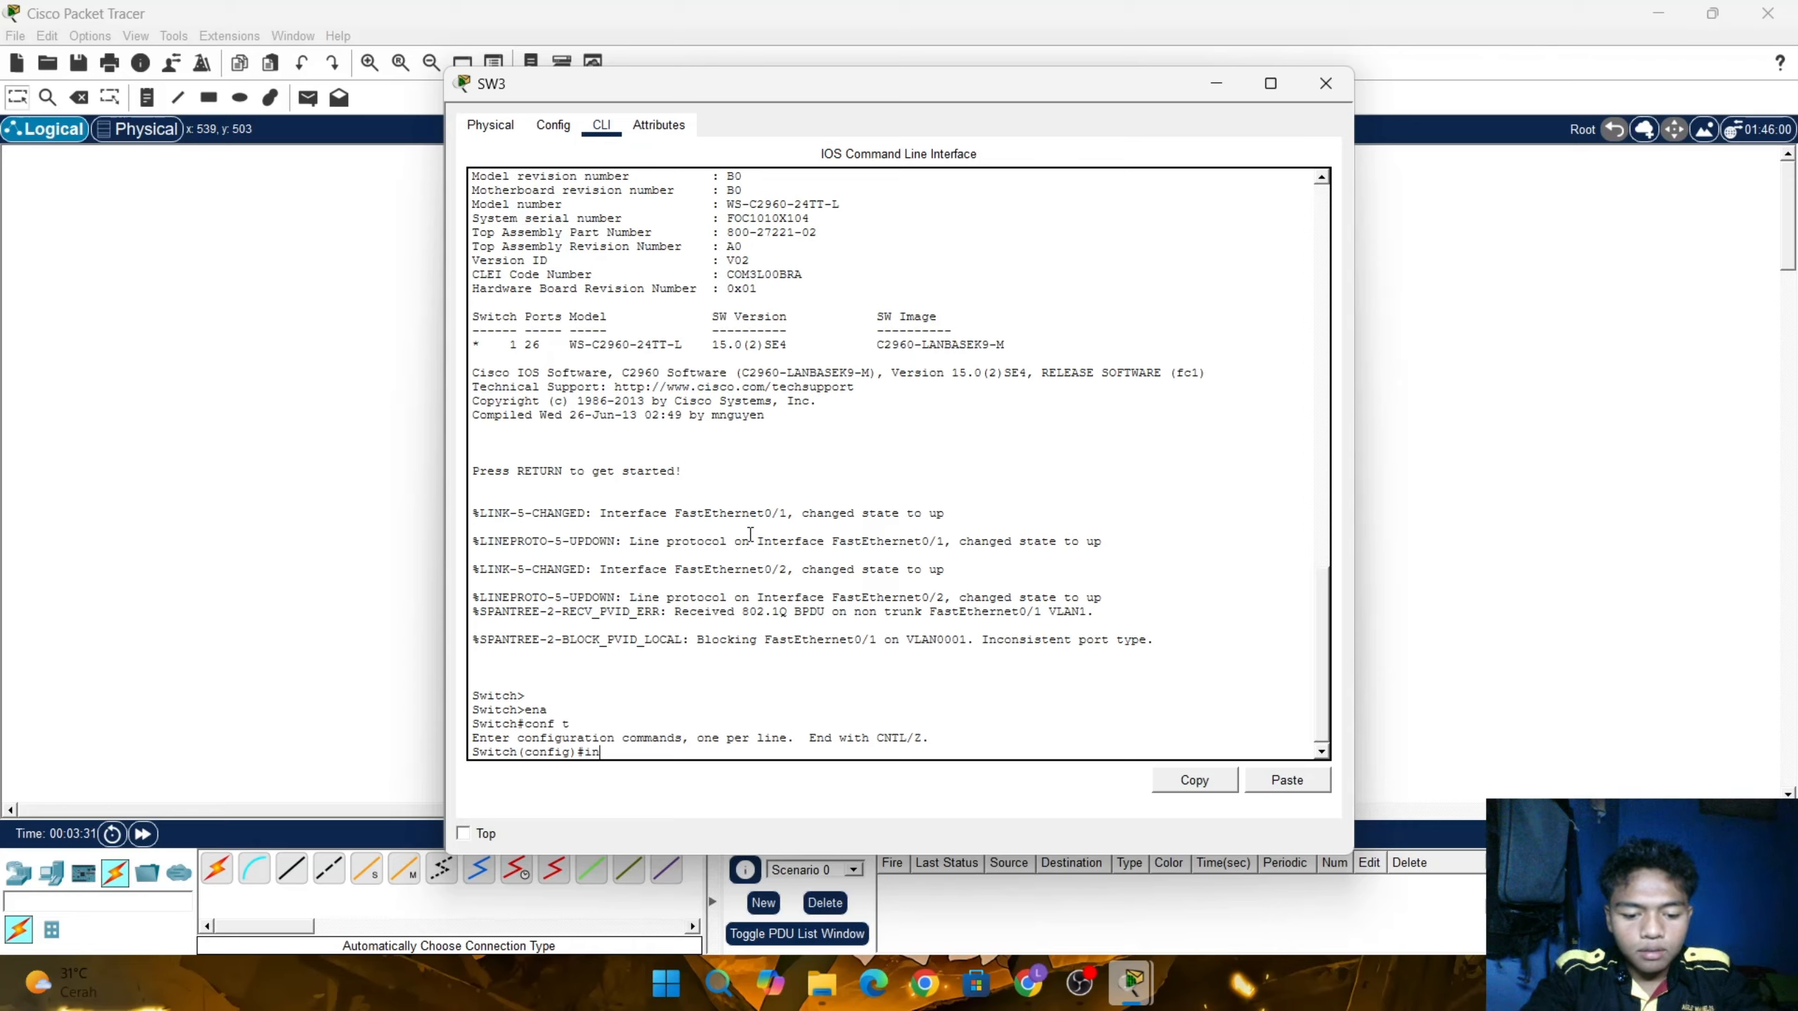
{"action": "type", "text": "t ra fa"}
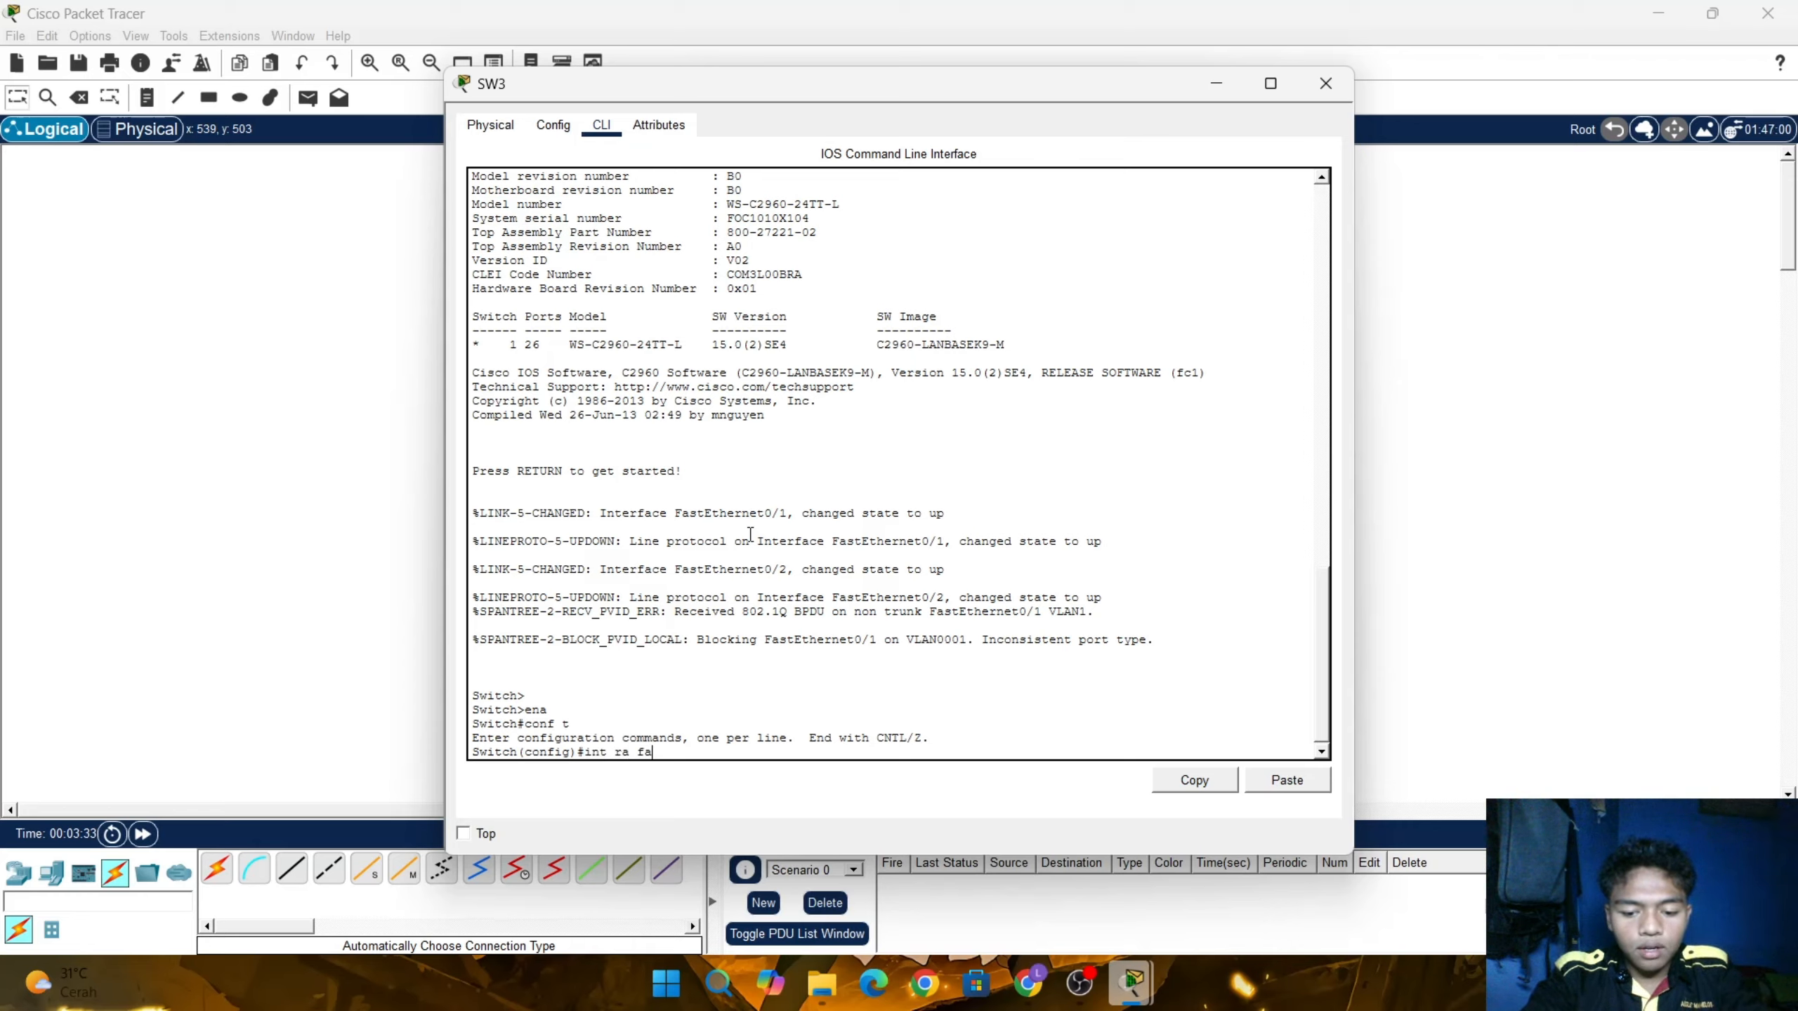
{"action": "type", "text": "0/"}
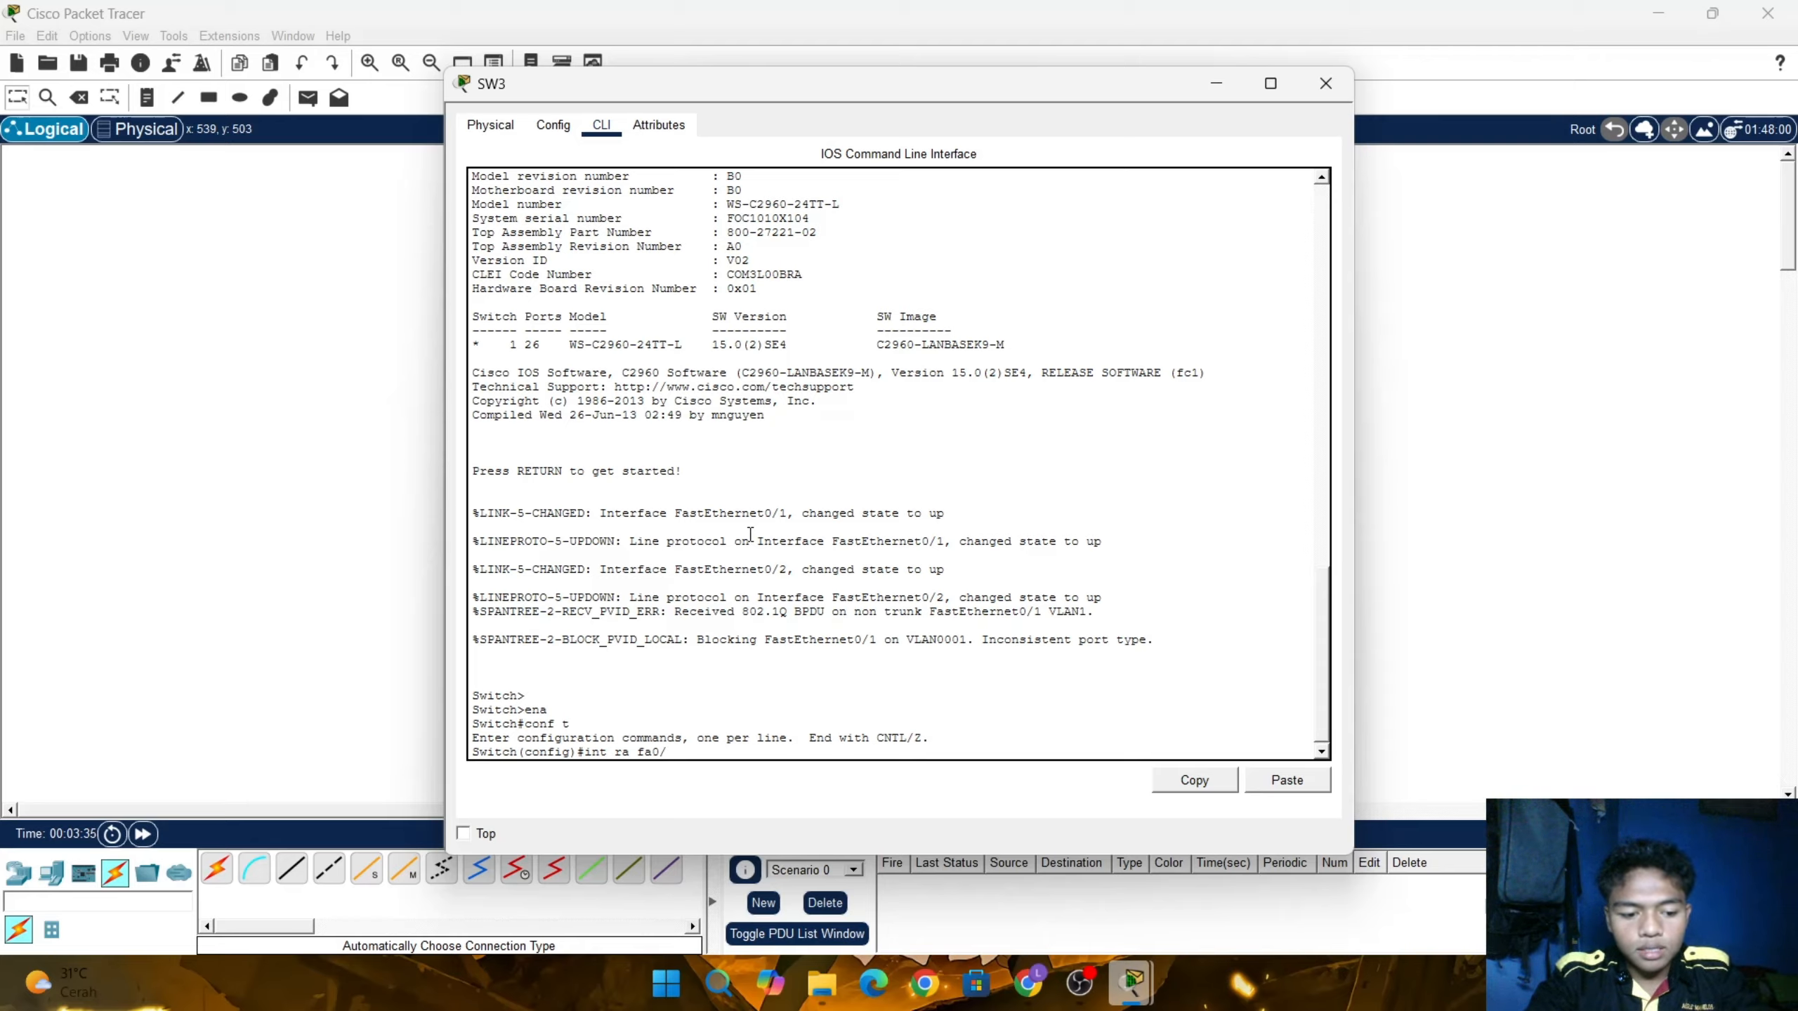
{"action": "type", "text": "1-2"}
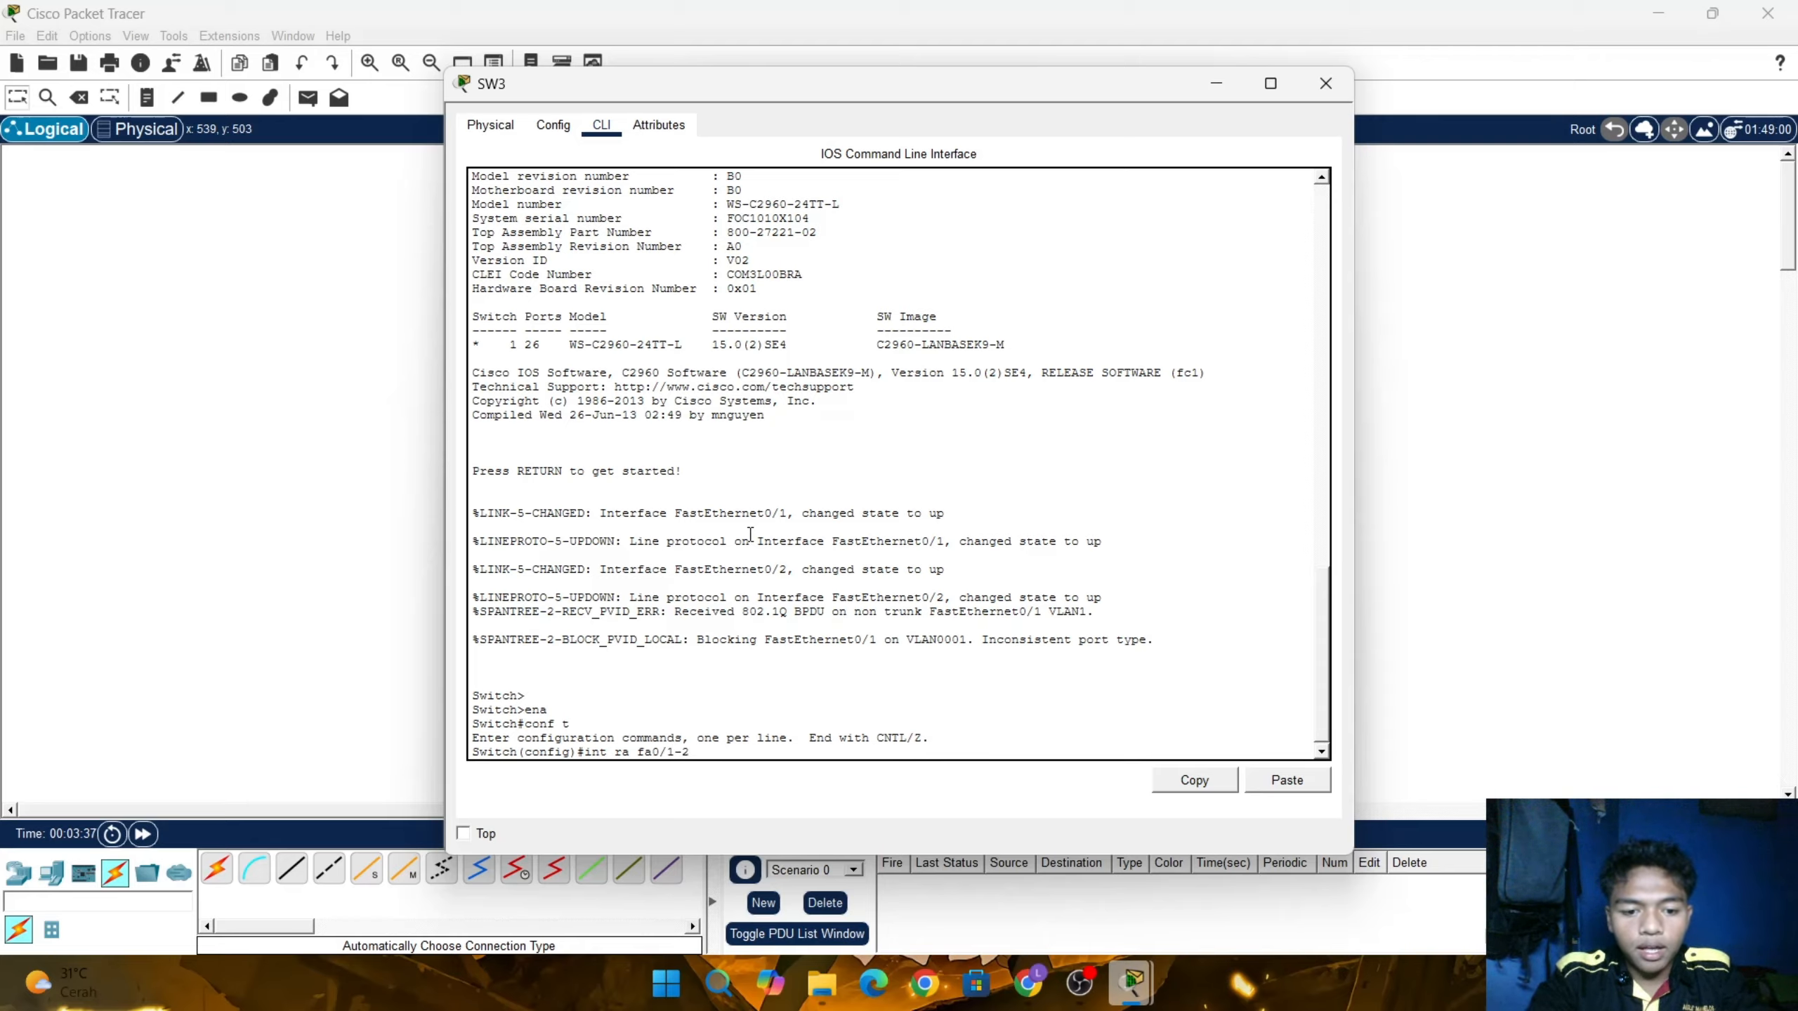
{"action": "key", "text": "Return"}
{"action": "type", "text": "sw"}
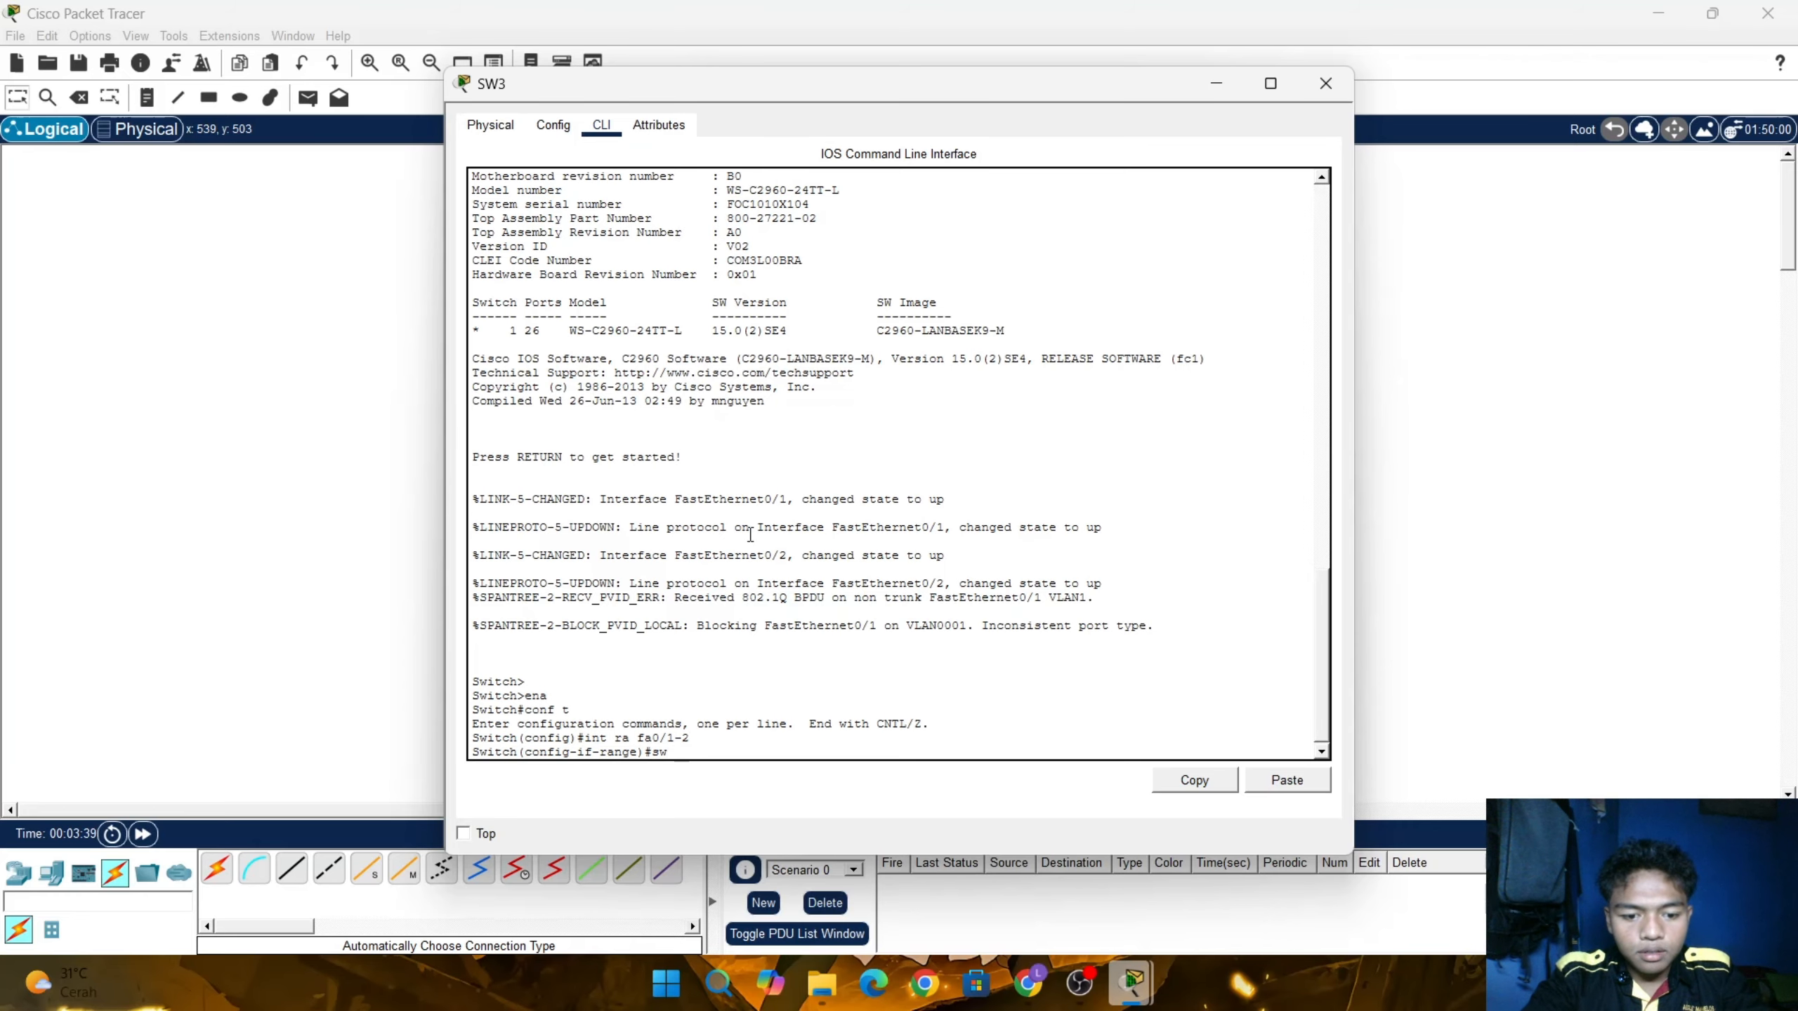
{"action": "type", "text": " mo tr"}
{"action": "key", "text": "Return"}
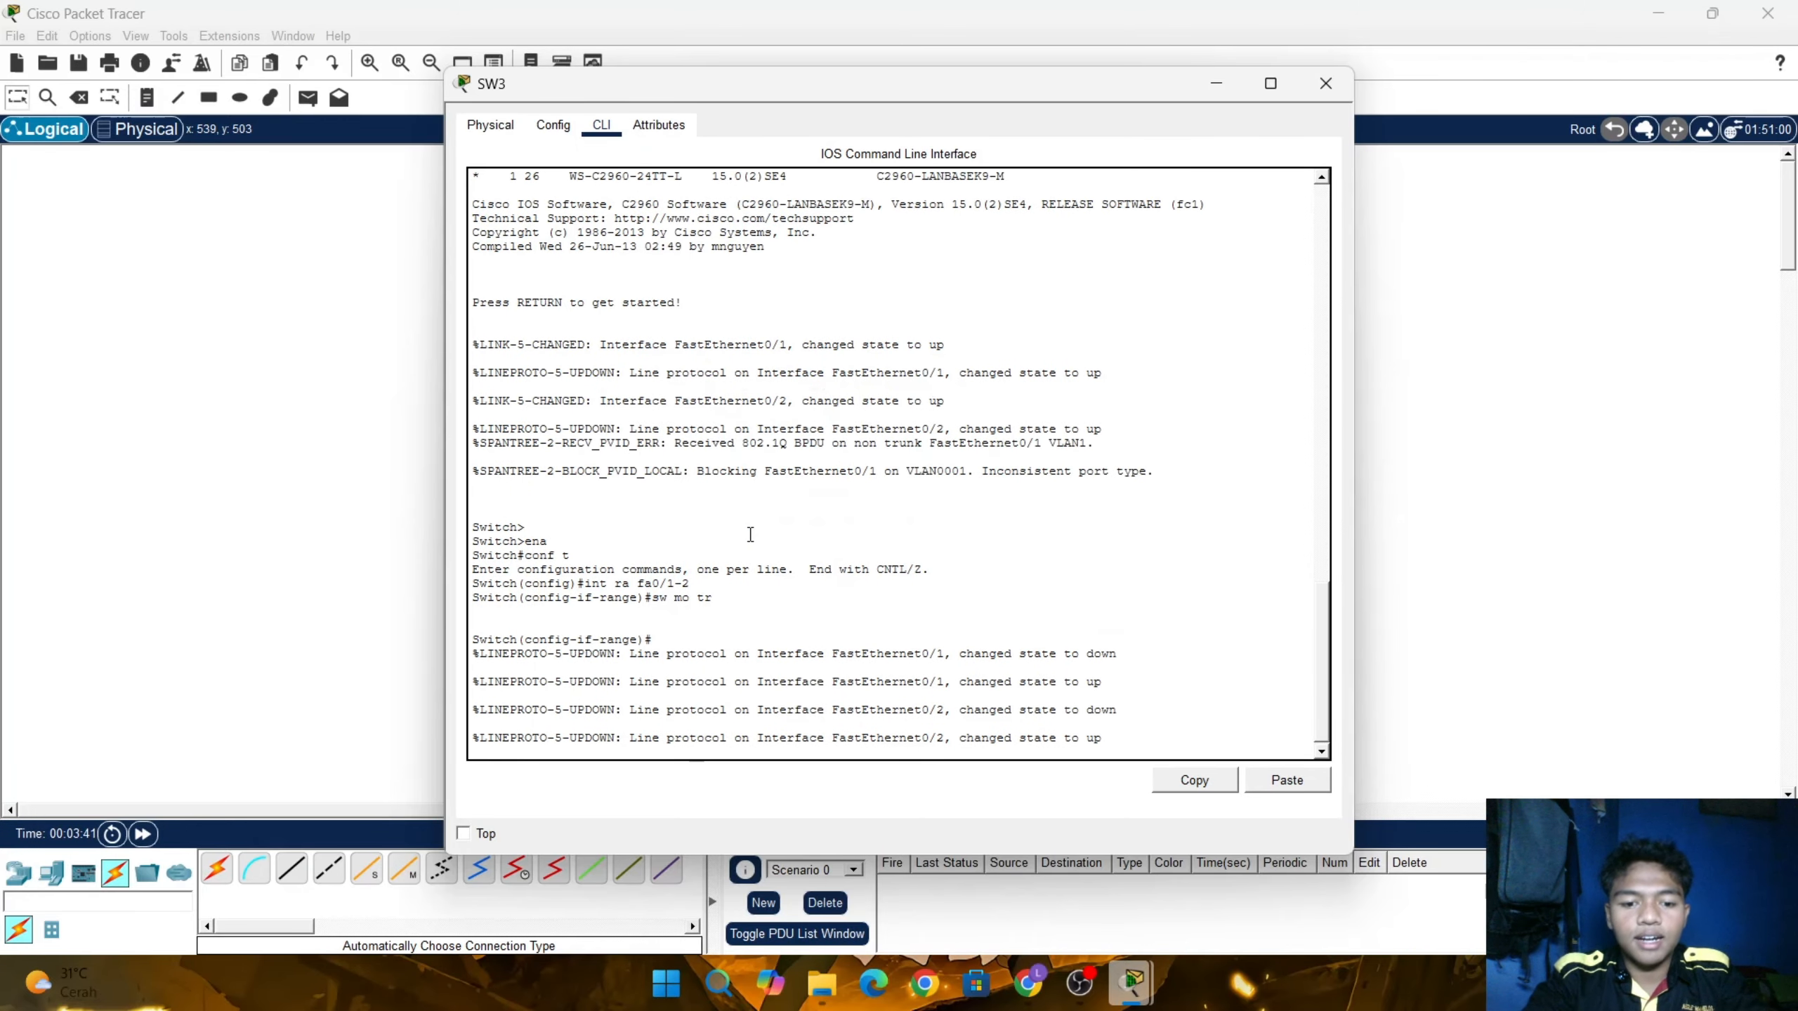
{"action": "key", "text": "Return"}
{"action": "left_click", "coordinate": [1574, 465]}
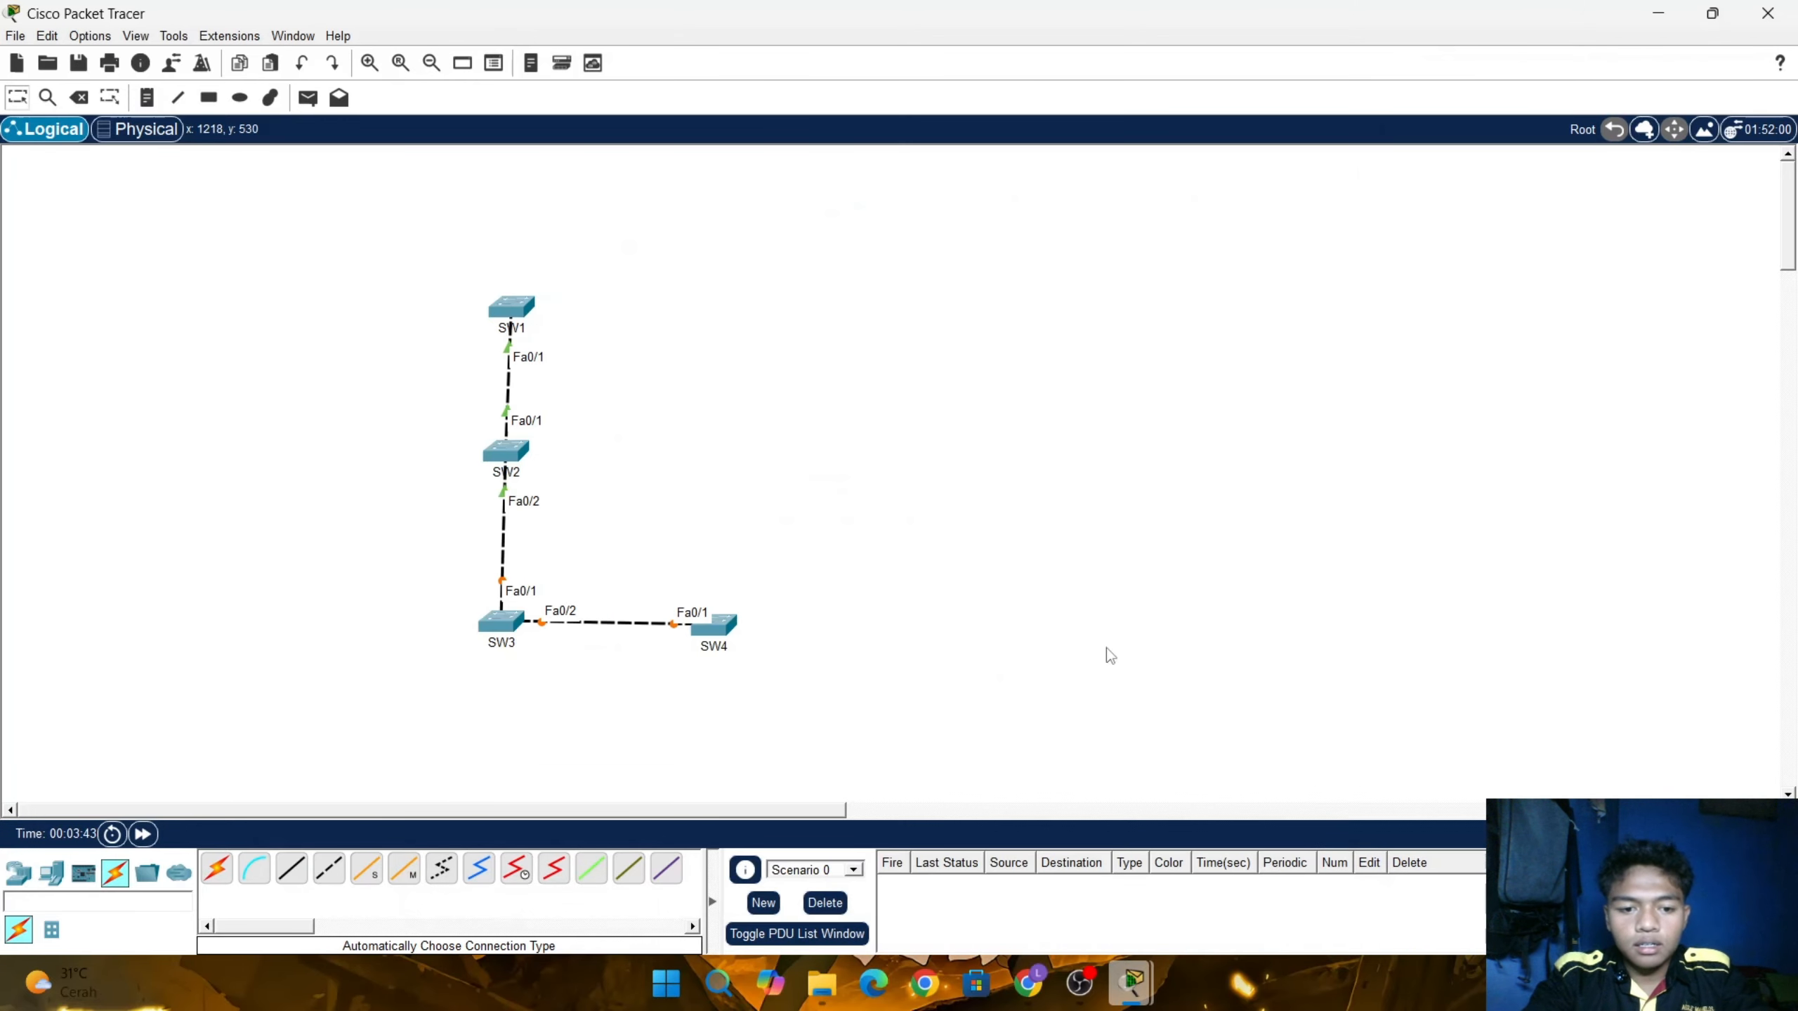
Open SW4's command line and enter global configuration mode with ena and conf t
{"action": "left_click", "coordinate": [718, 626]}
{"action": "left_click", "coordinate": [600, 125]}
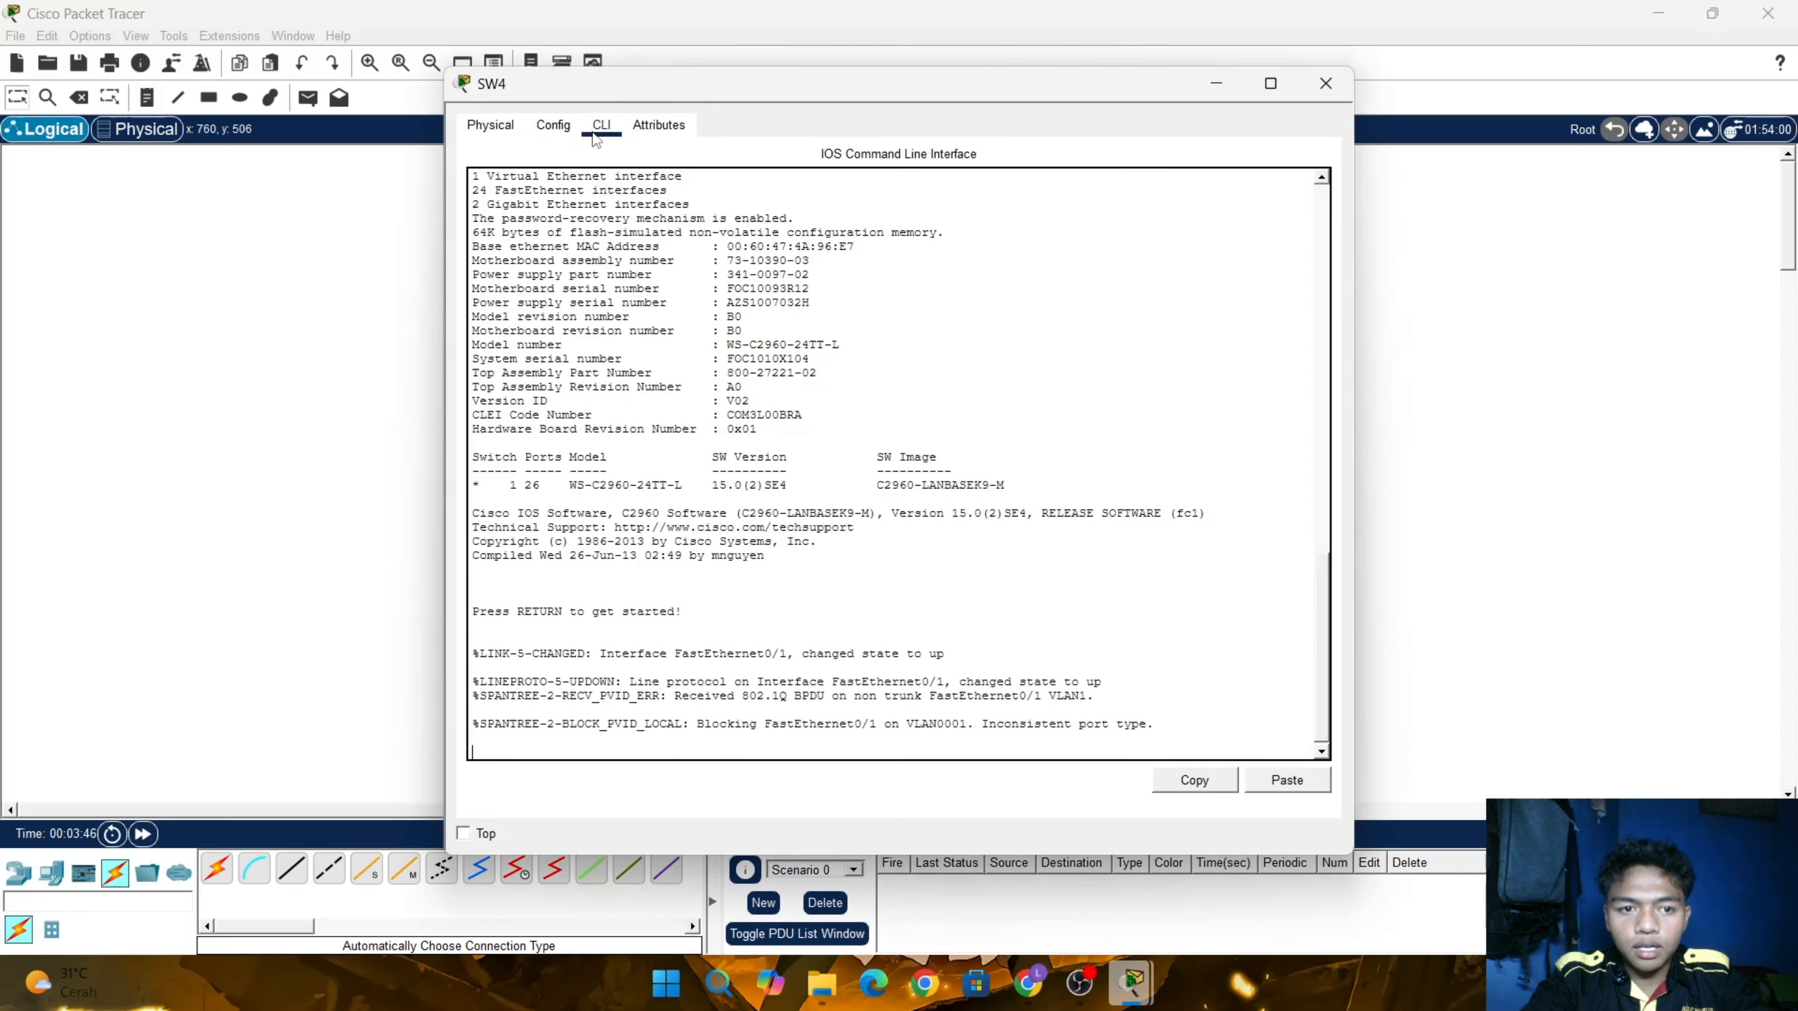
{"action": "key", "text": "Return"}
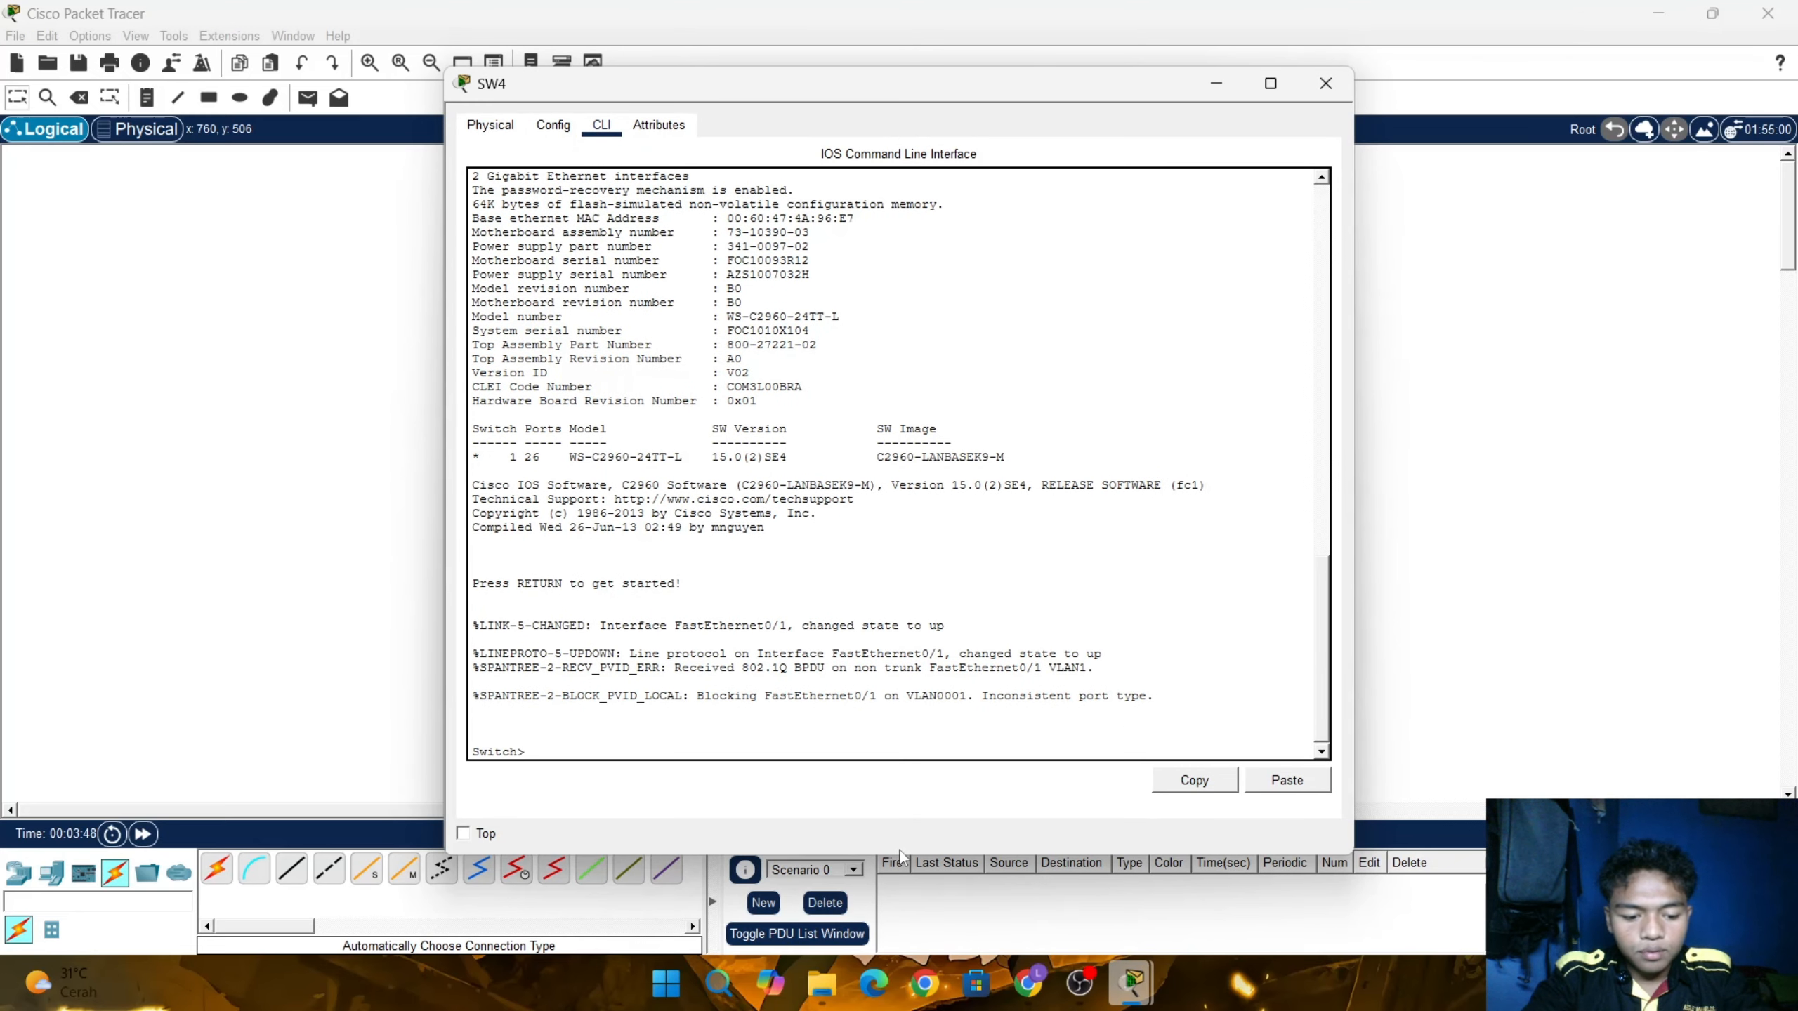
{"action": "type", "text": "ena"}
{"action": "key", "text": "Return"}
{"action": "type", "text": "ch#c"}
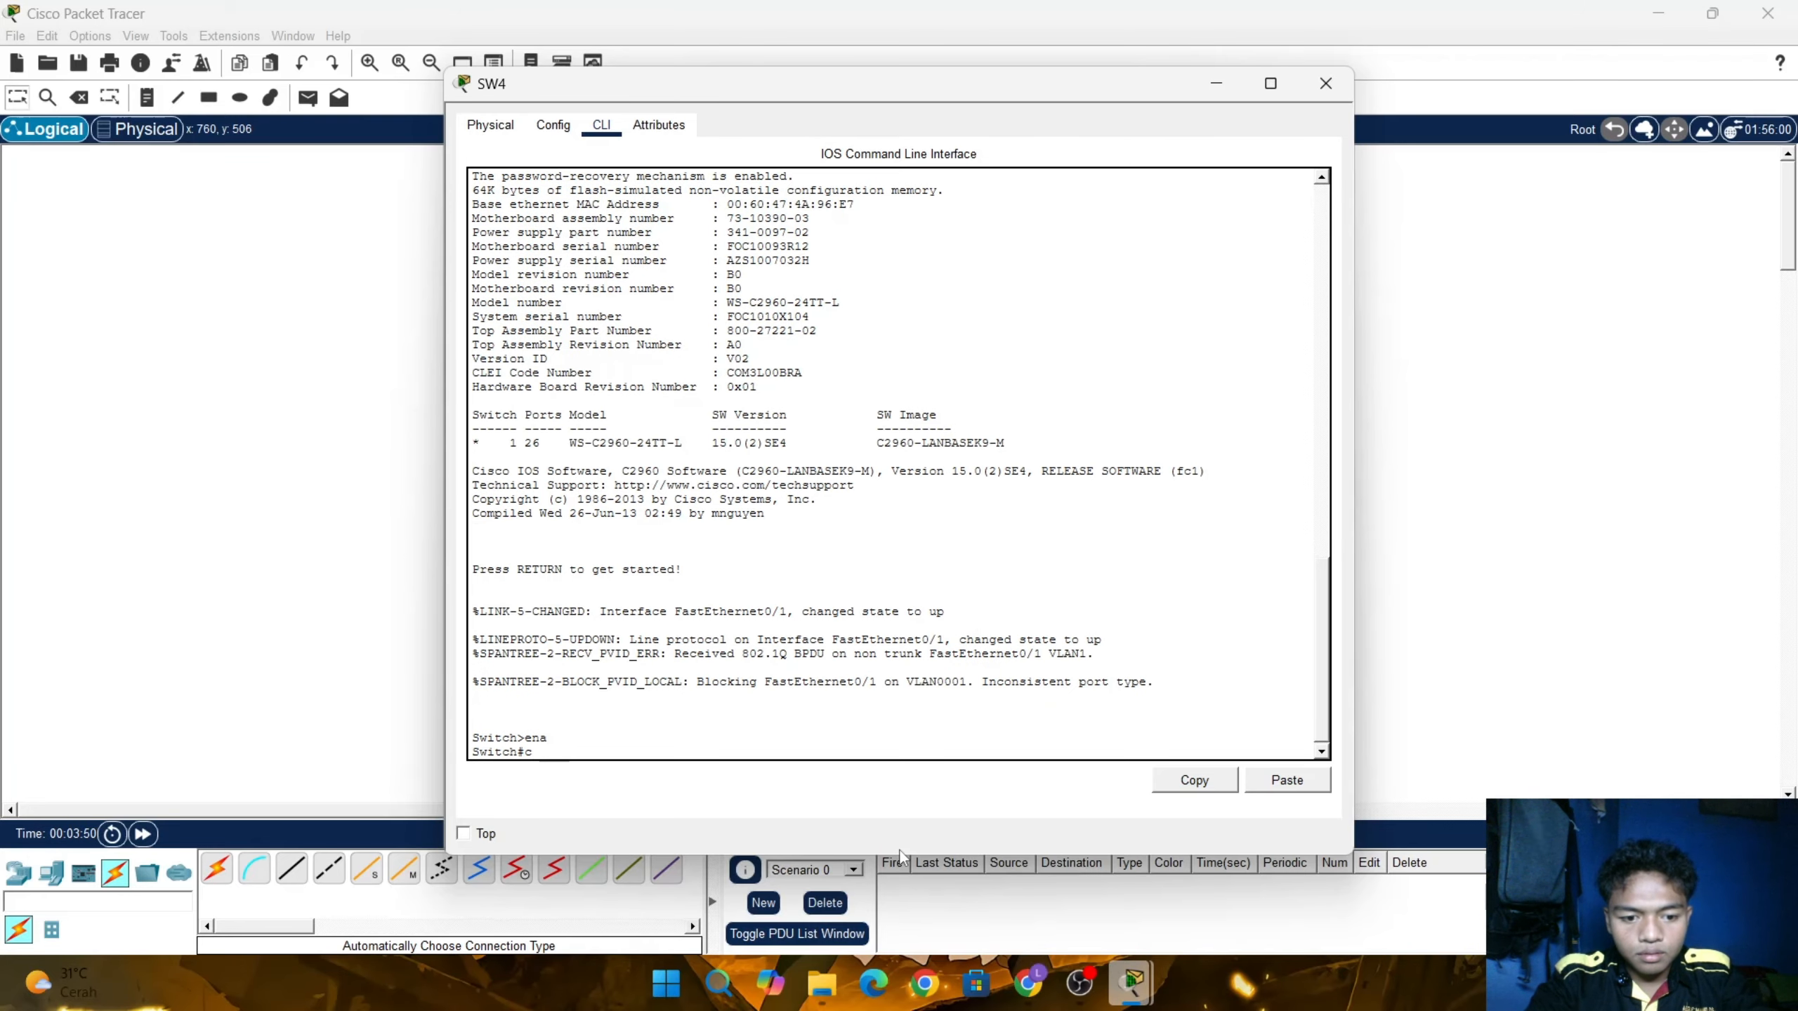
{"action": "type", "text": "onf t"}
{"action": "key", "text": "Return"}
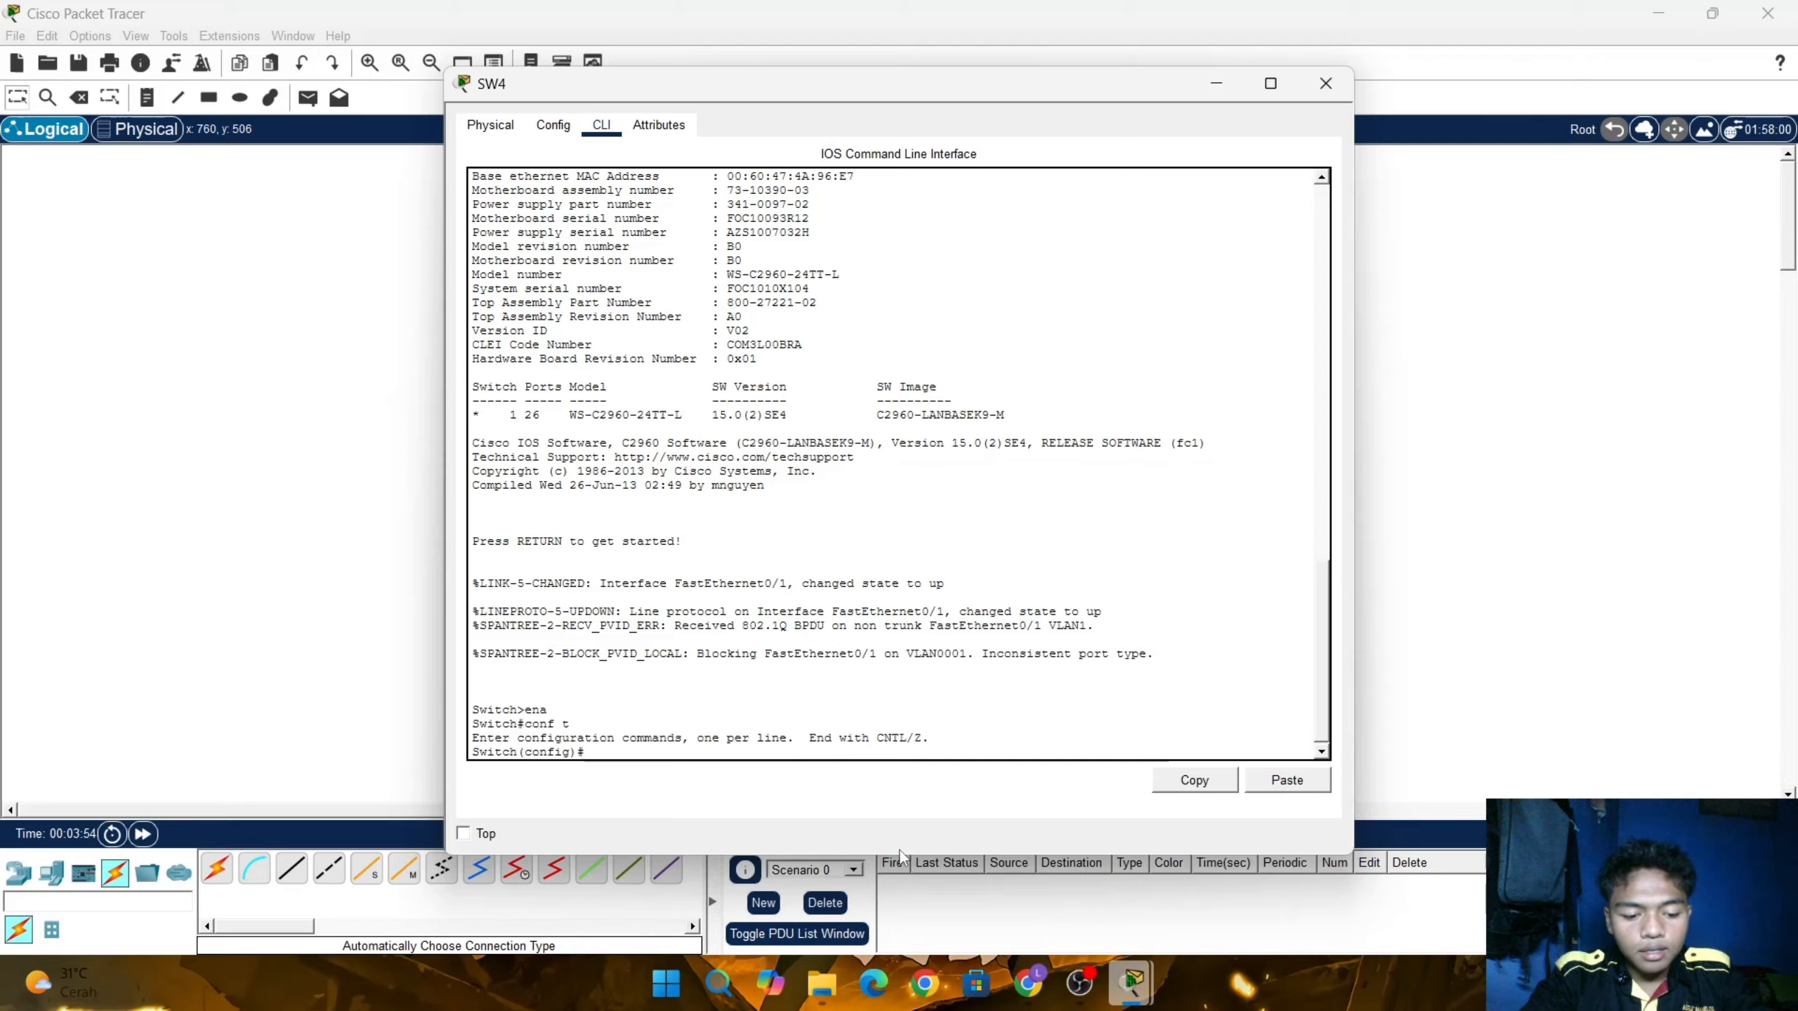
Set SW4's port fa0/1 to trunk mode with int fa0/1 and sw mo tr, and close its window
{"action": "type", "text": "int"}
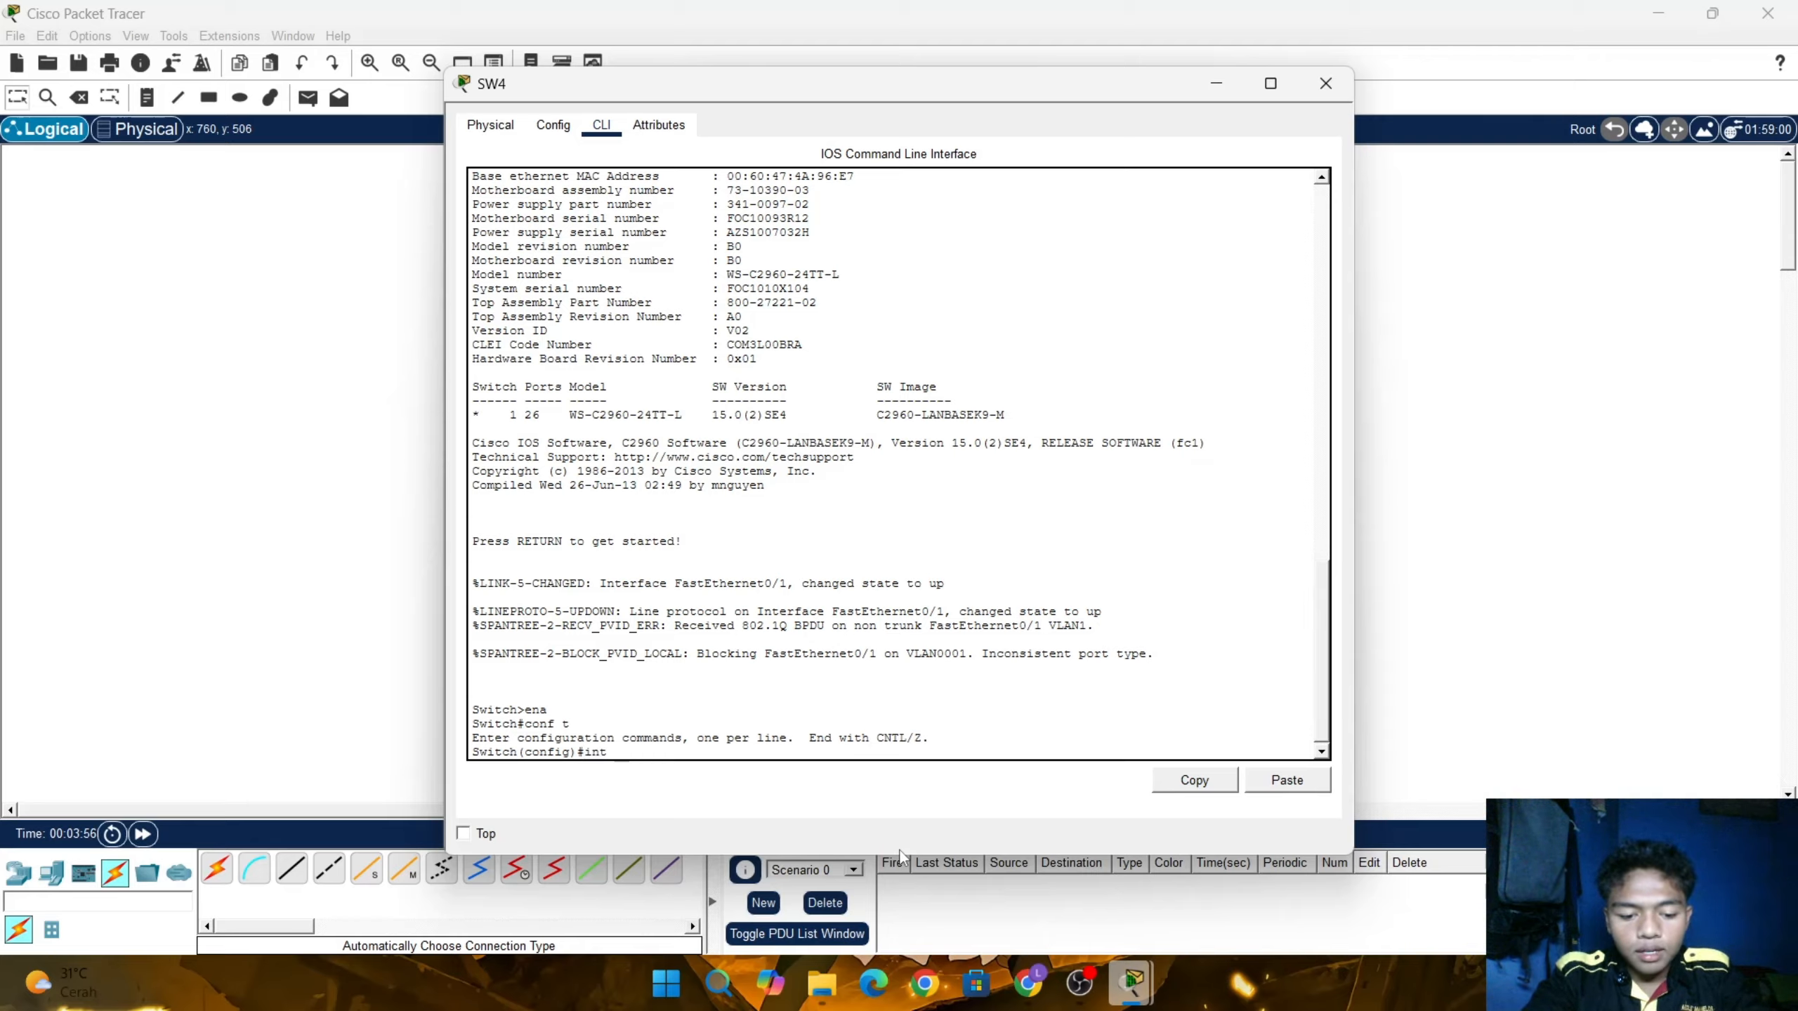
{"action": "type", "text": " fa0/1"}
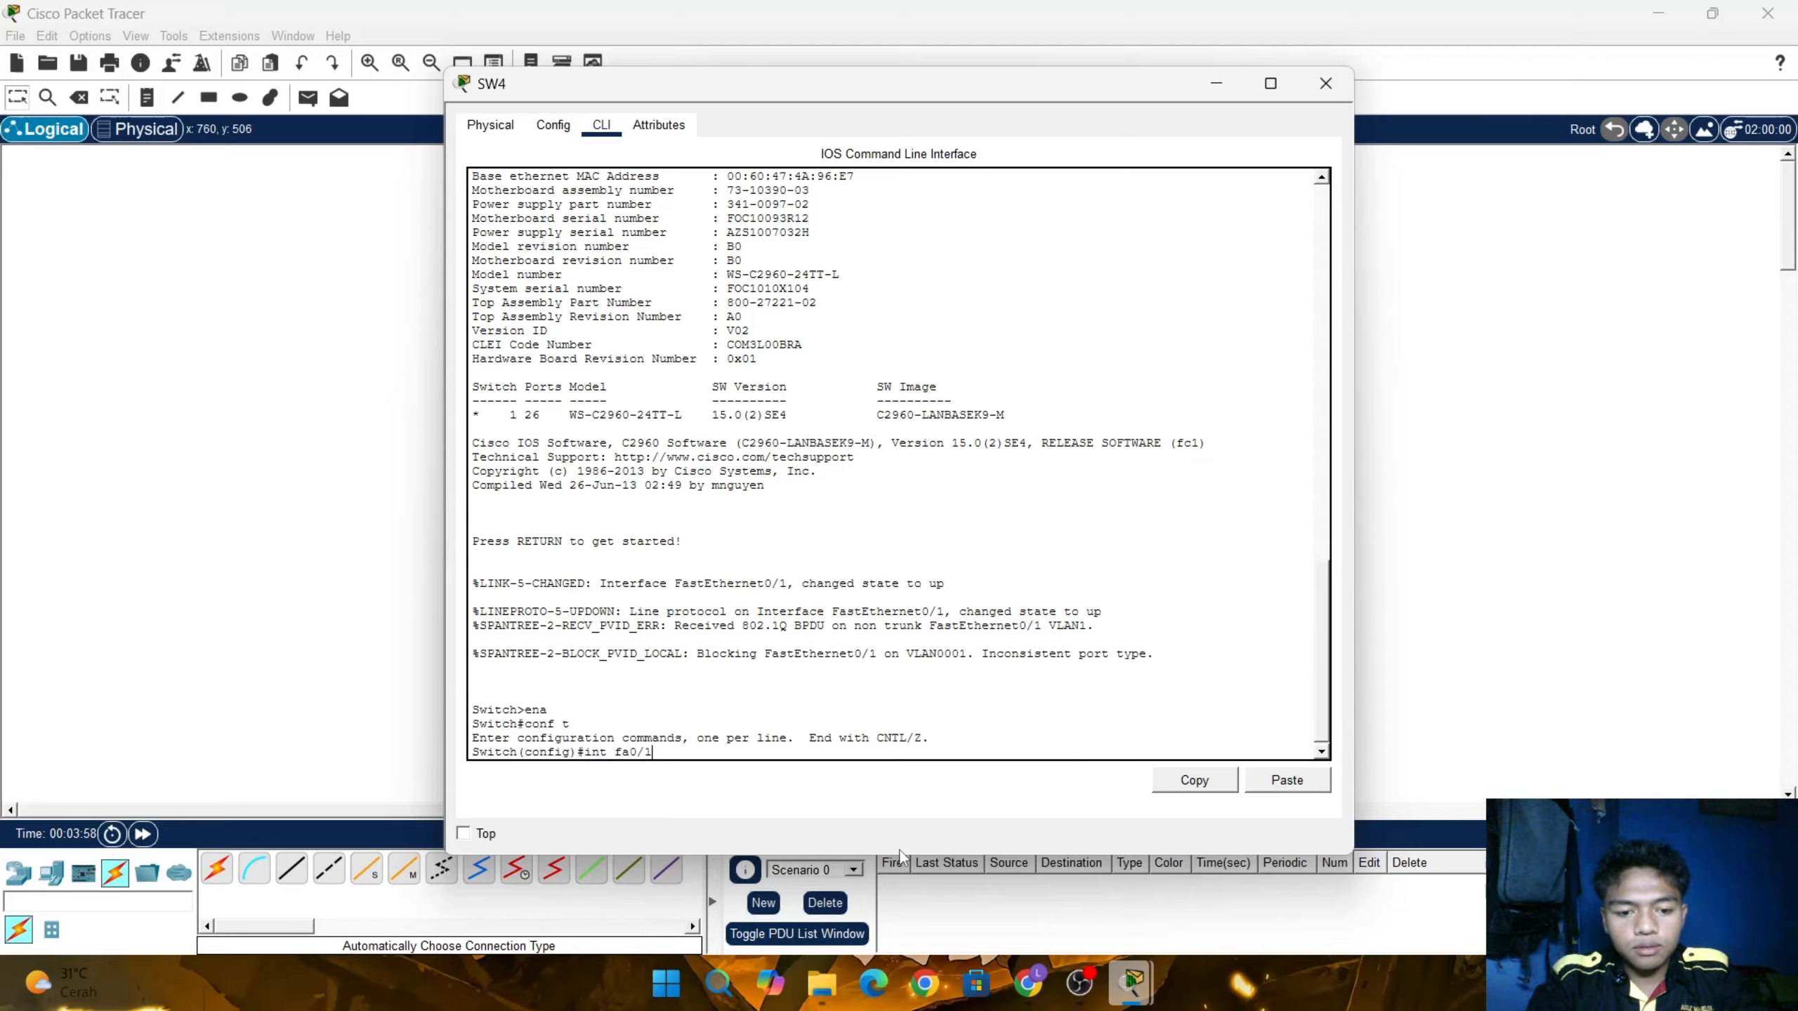
{"action": "key", "text": "Return"}
{"action": "type", "text": "s"}
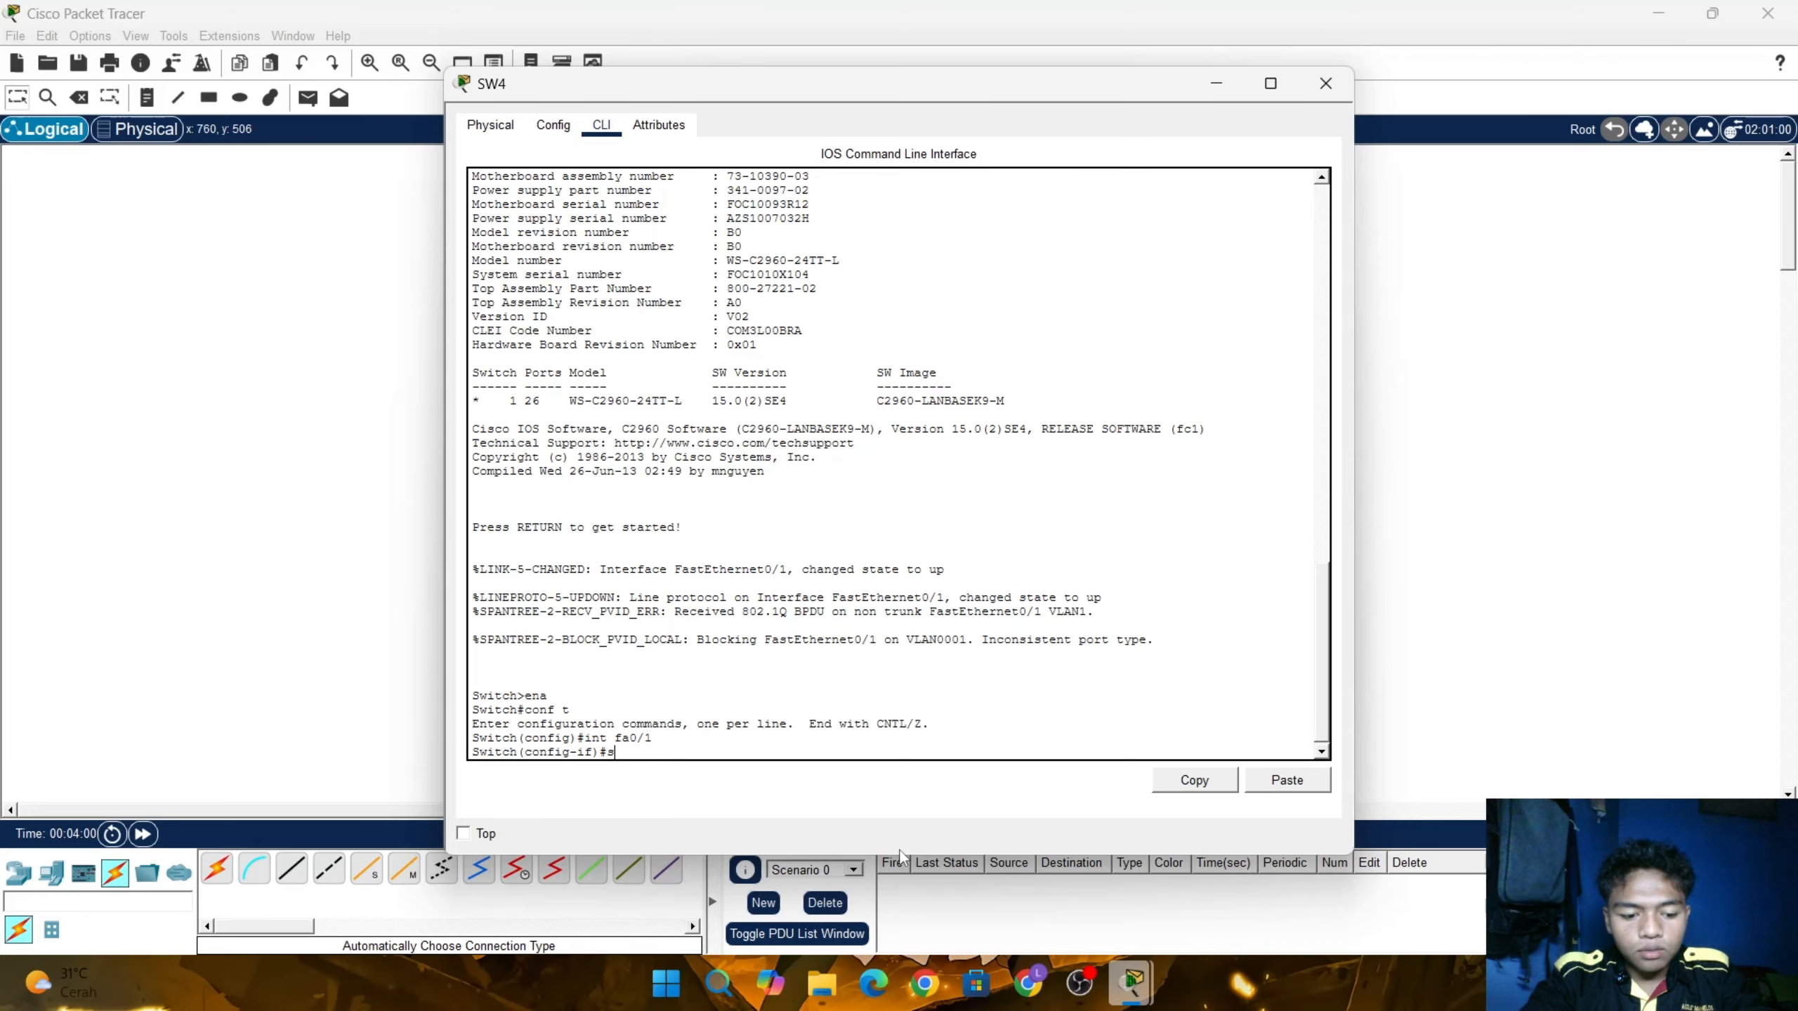
{"action": "type", "text": "w mo tr"}
{"action": "key", "text": "Return"}
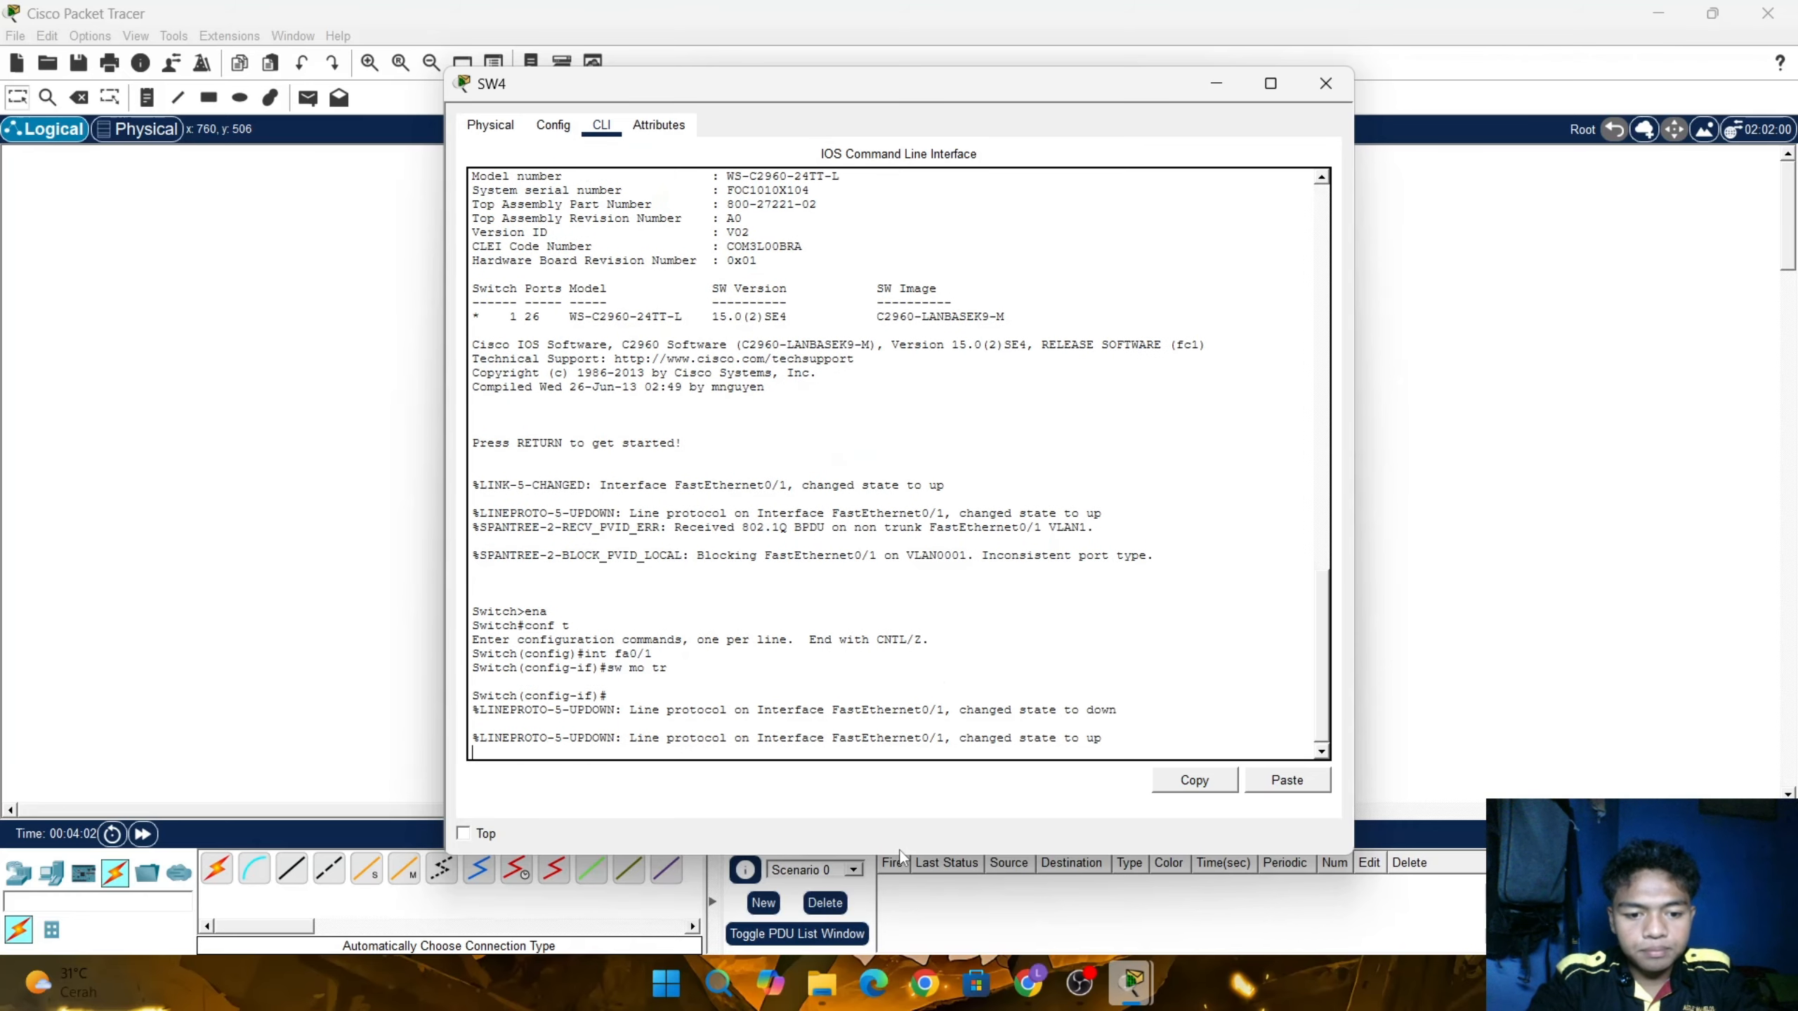
{"action": "key", "text": "Return"}
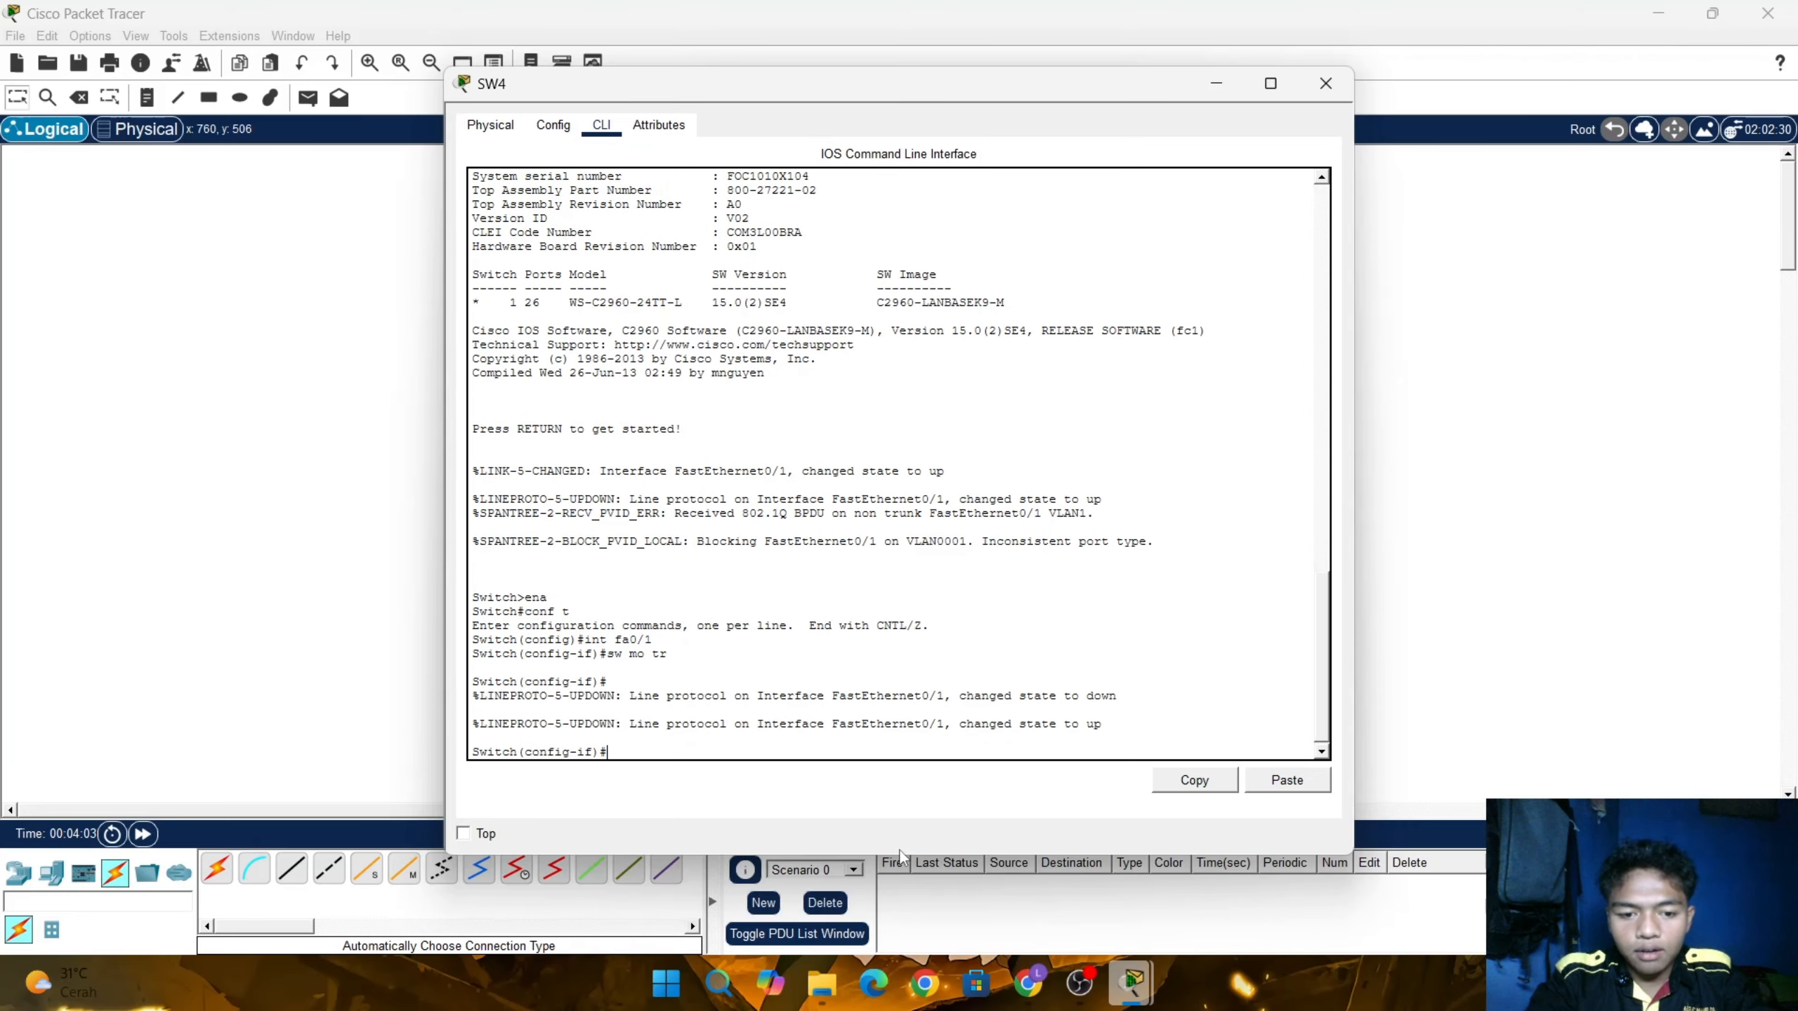
{"action": "left_click", "coordinate": [1589, 488]}
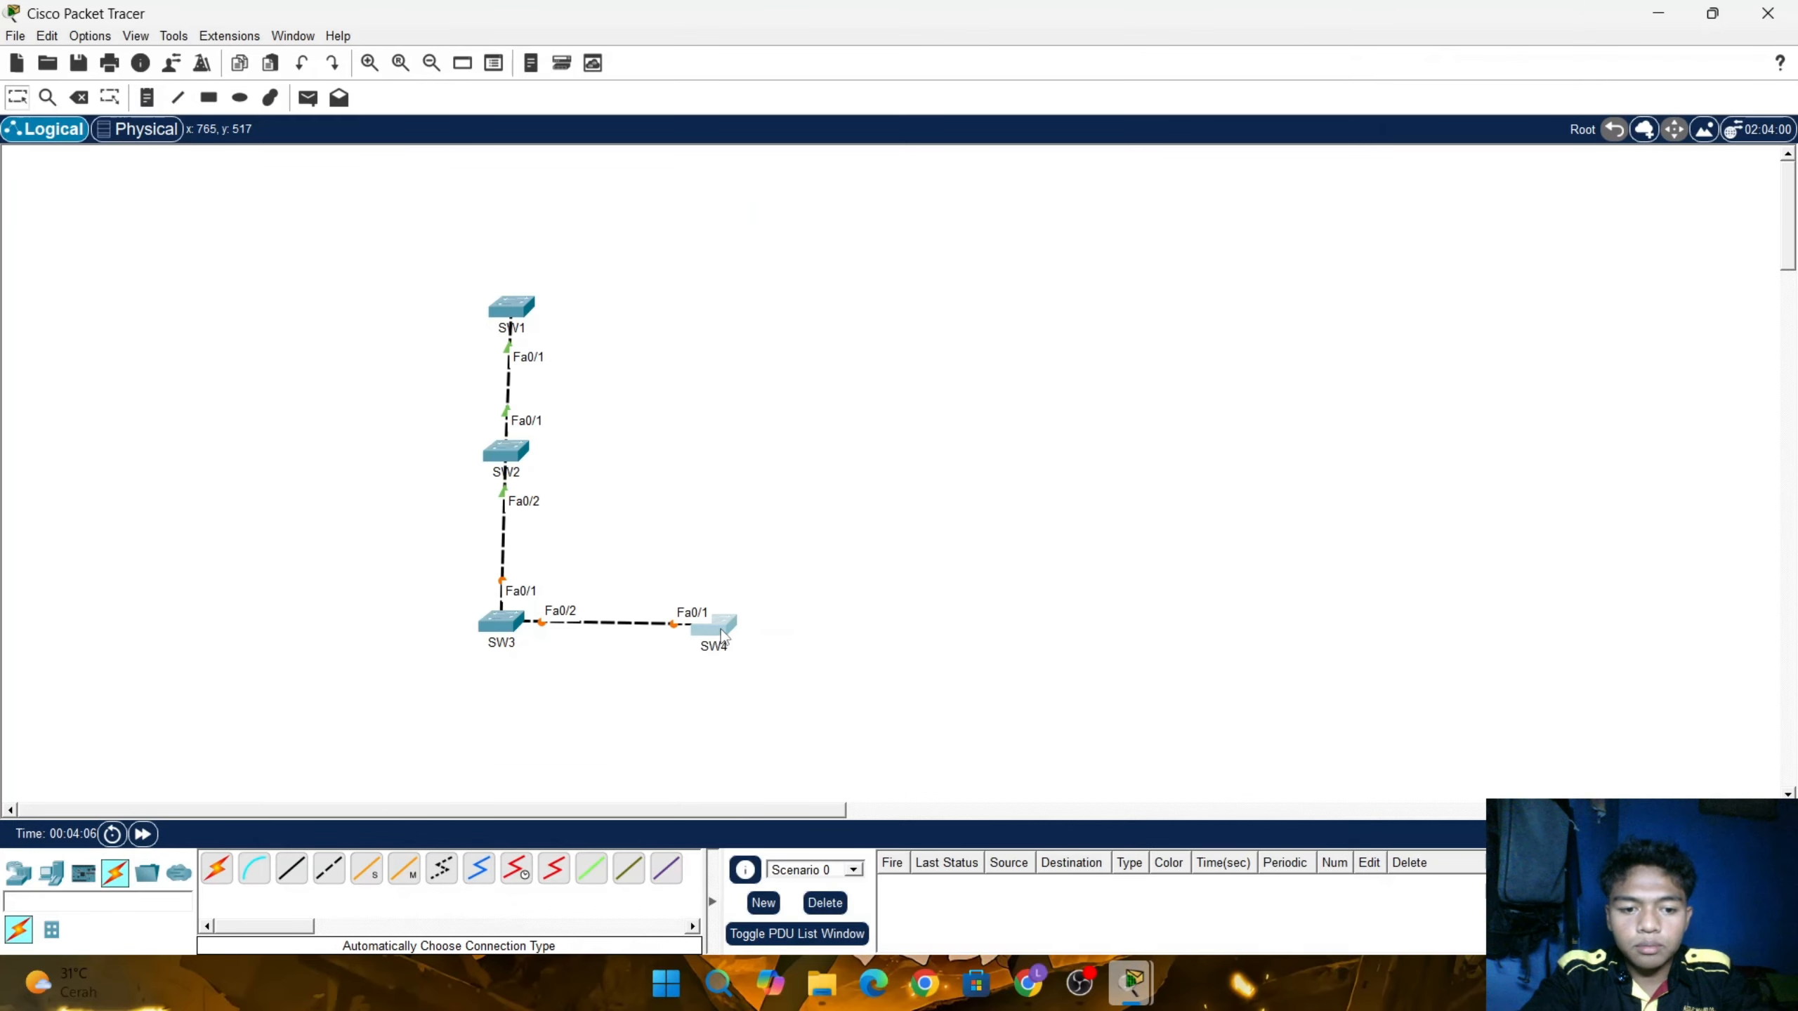
Move the SW4 switch slightly closer to SW3 in the workspace
{"action": "left_click_drag", "start_coordinate": [718, 635], "coordinate": [705, 634]}
{"action": "left_click", "coordinate": [849, 542]}
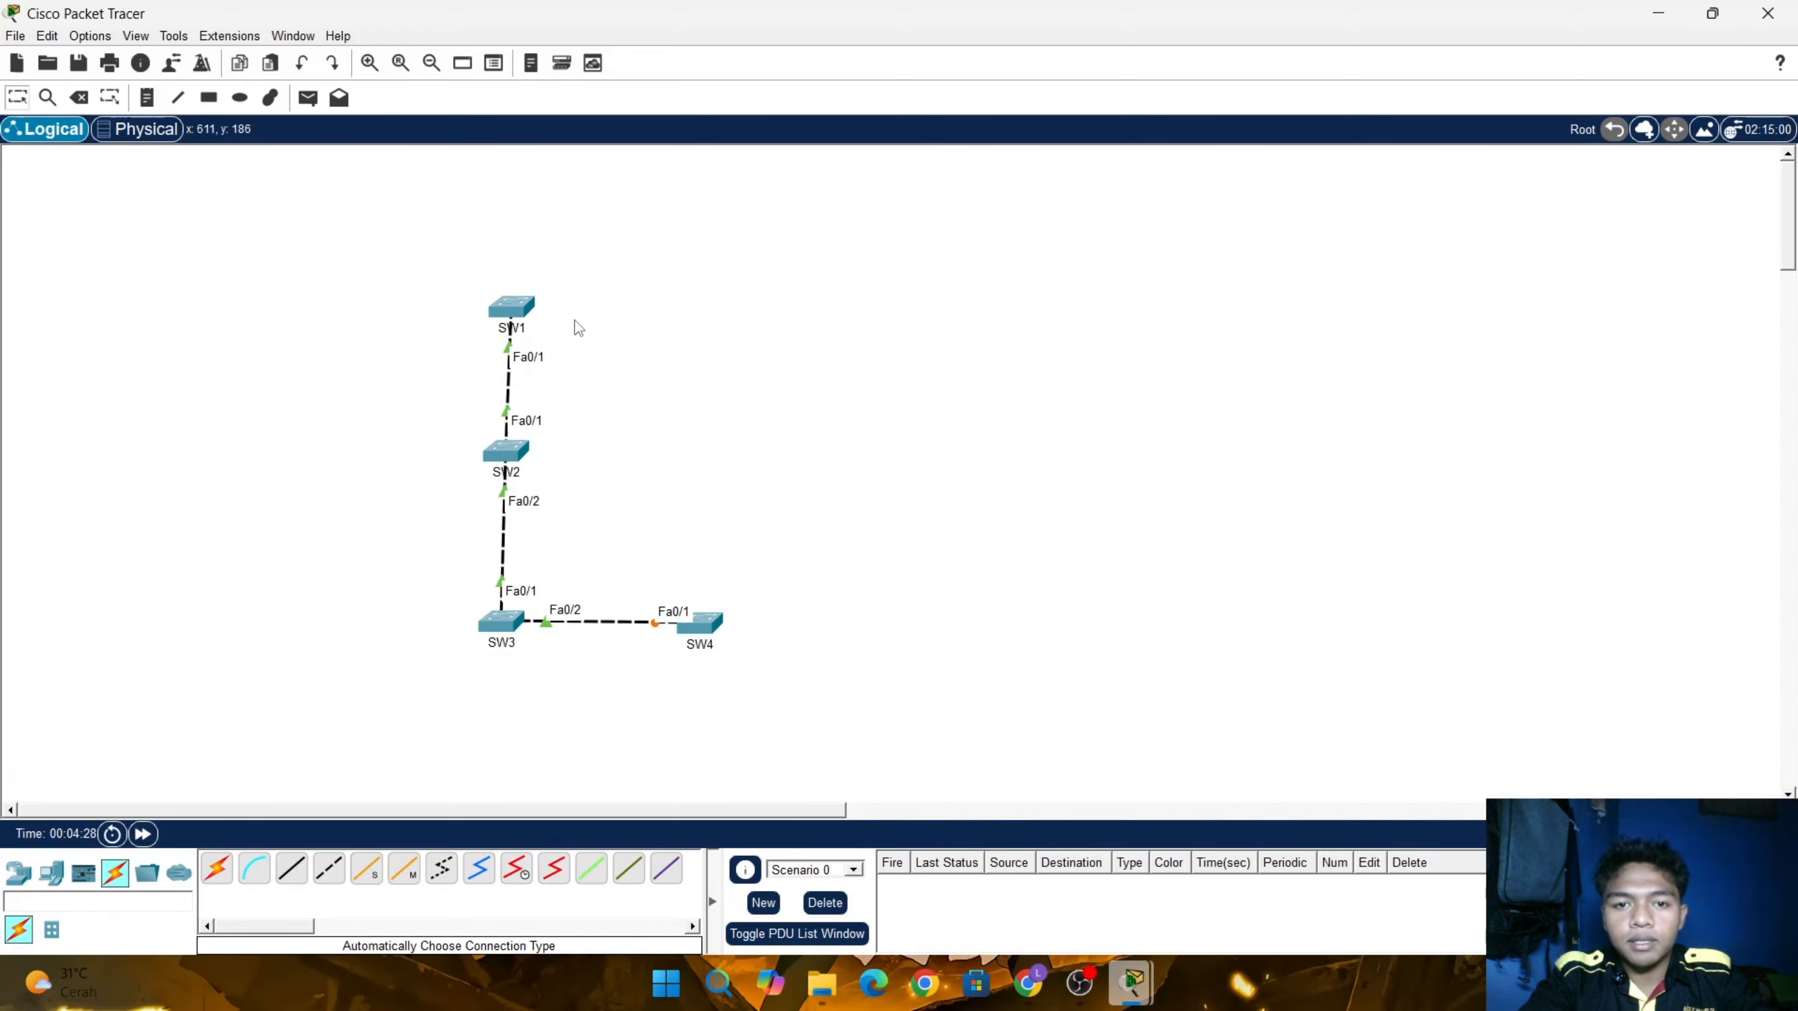
Reopen SW1's command line and return from interface configuration to global configuration mode with ex
{"action": "left_click", "coordinate": [515, 311]}
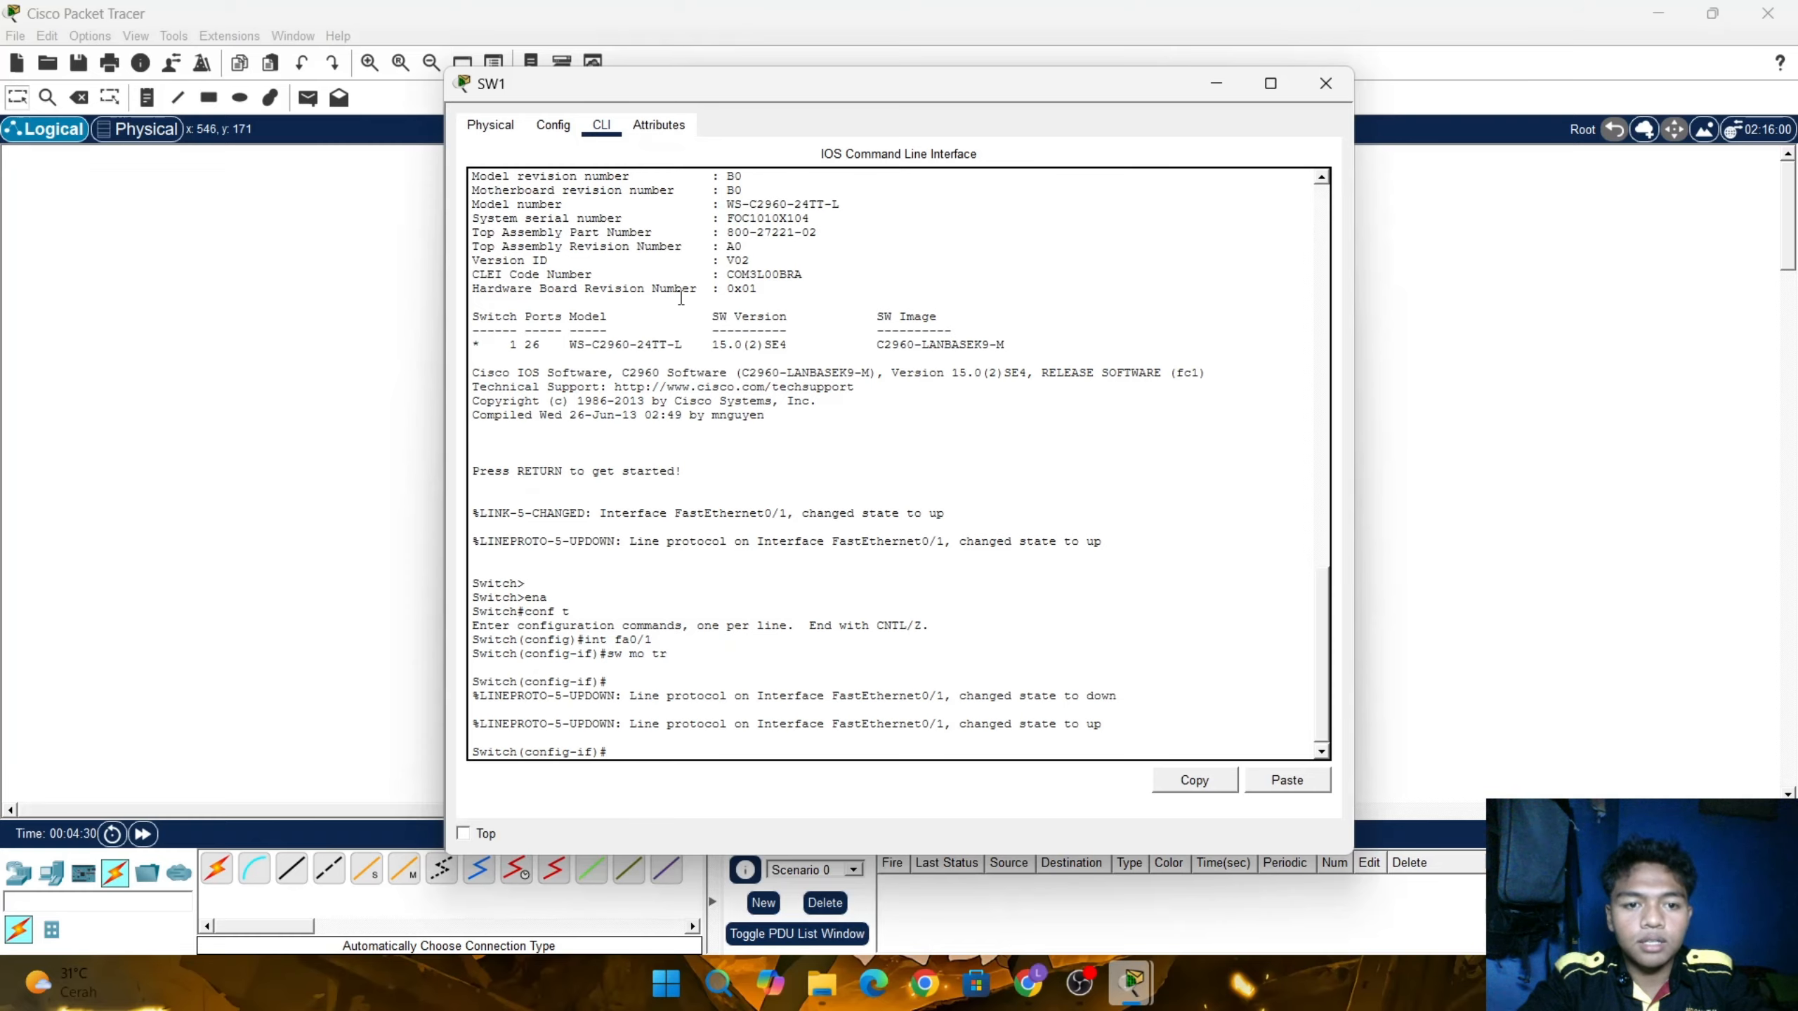
{"action": "key", "text": "Return"}
{"action": "type", "text": "ex"}
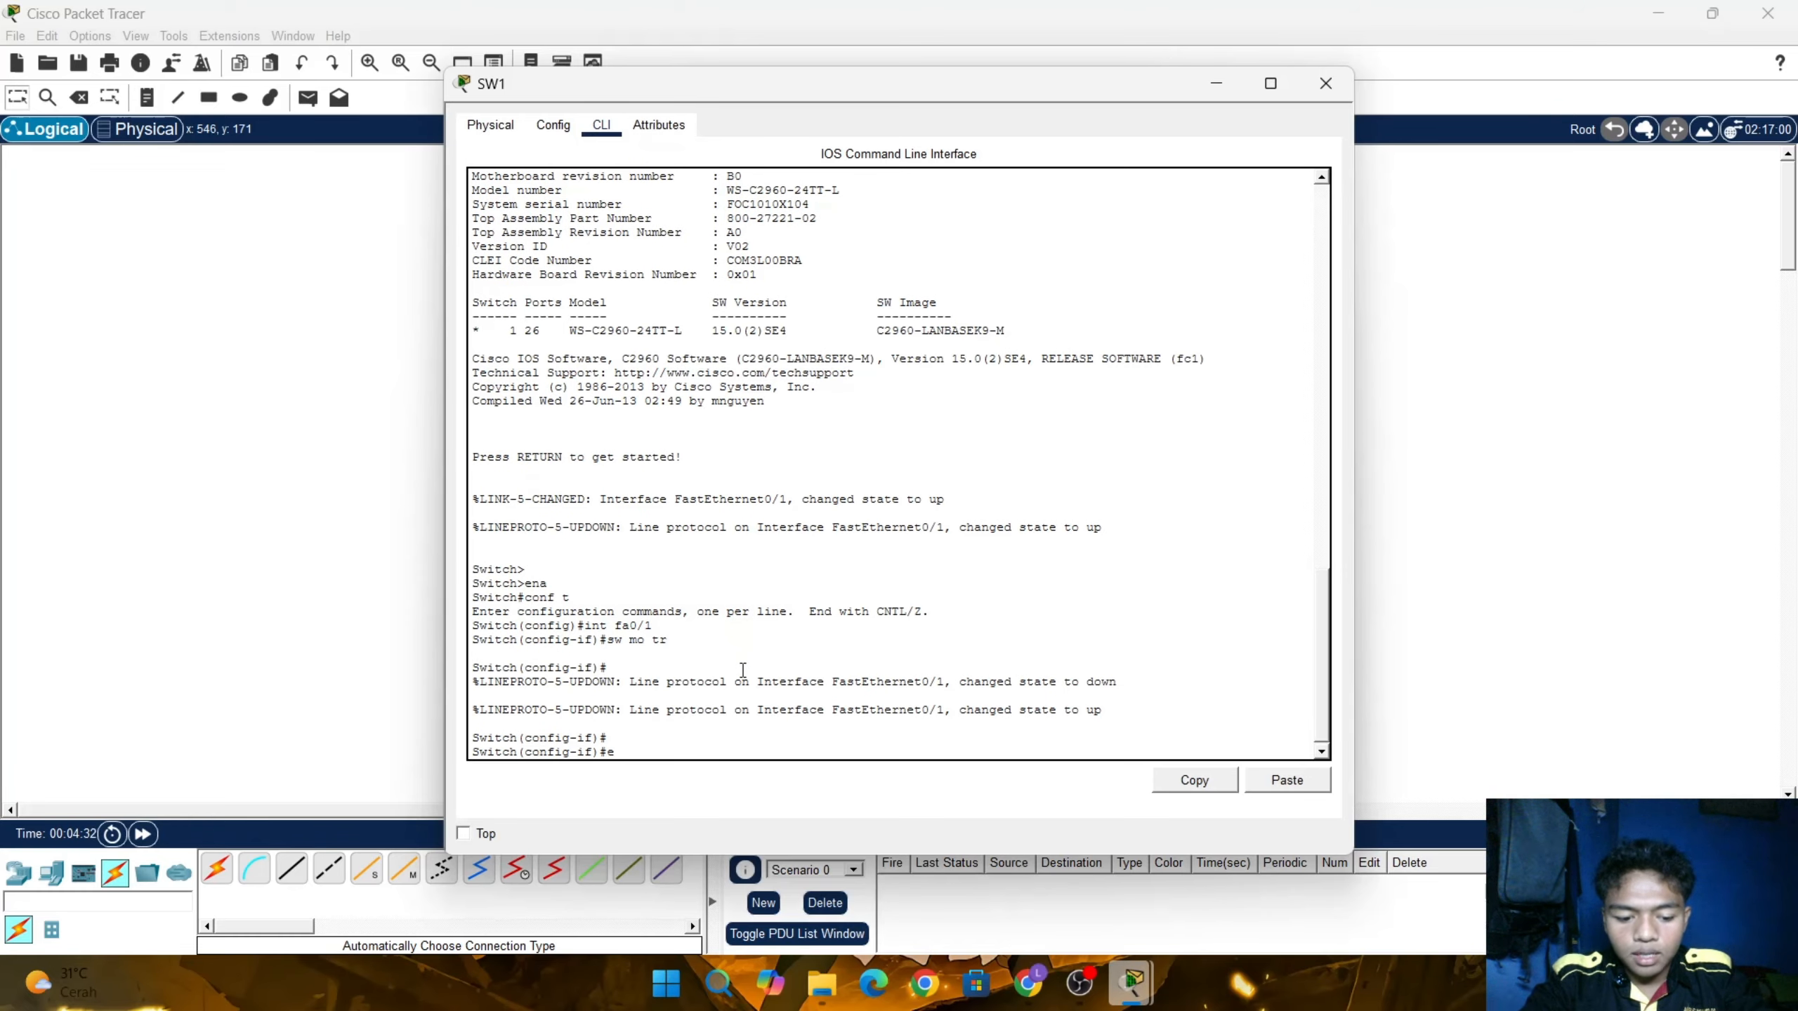
{"action": "key", "text": "Return"}
{"action": "key", "text": "Return"}
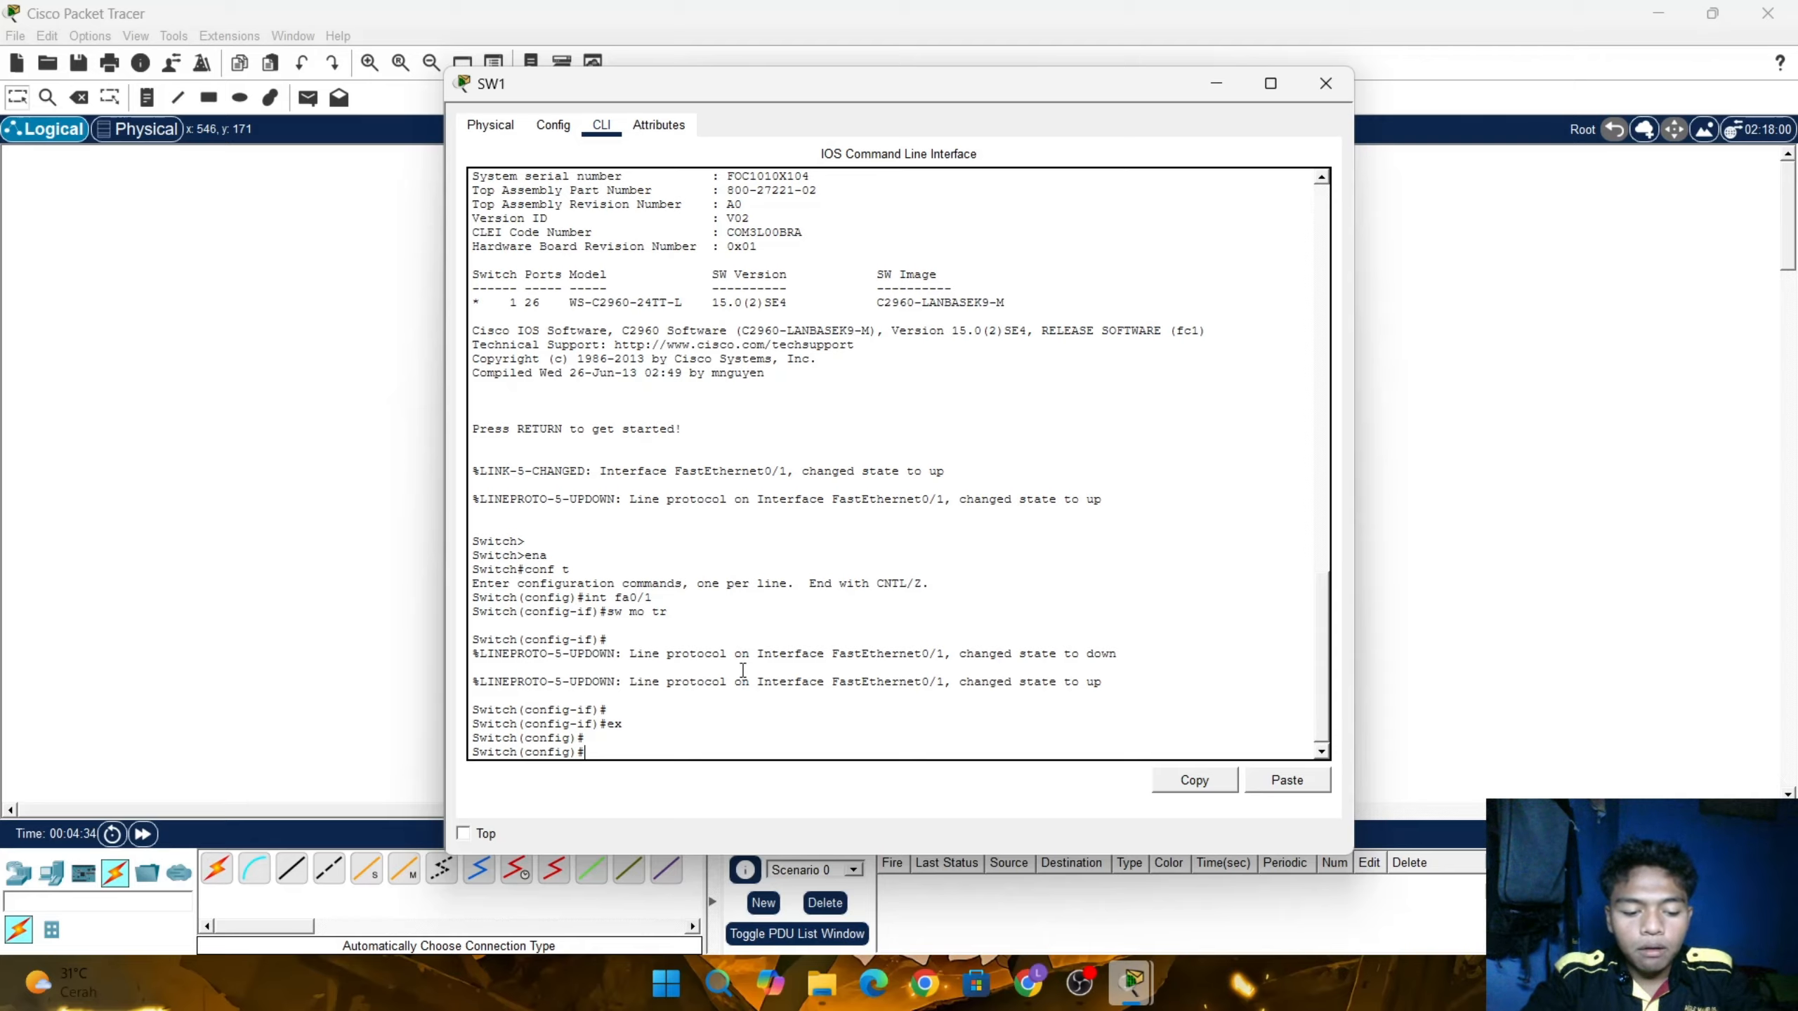
Make SW1 the VTP server with the command vtp mode server
{"action": "type", "text": "vtp"}
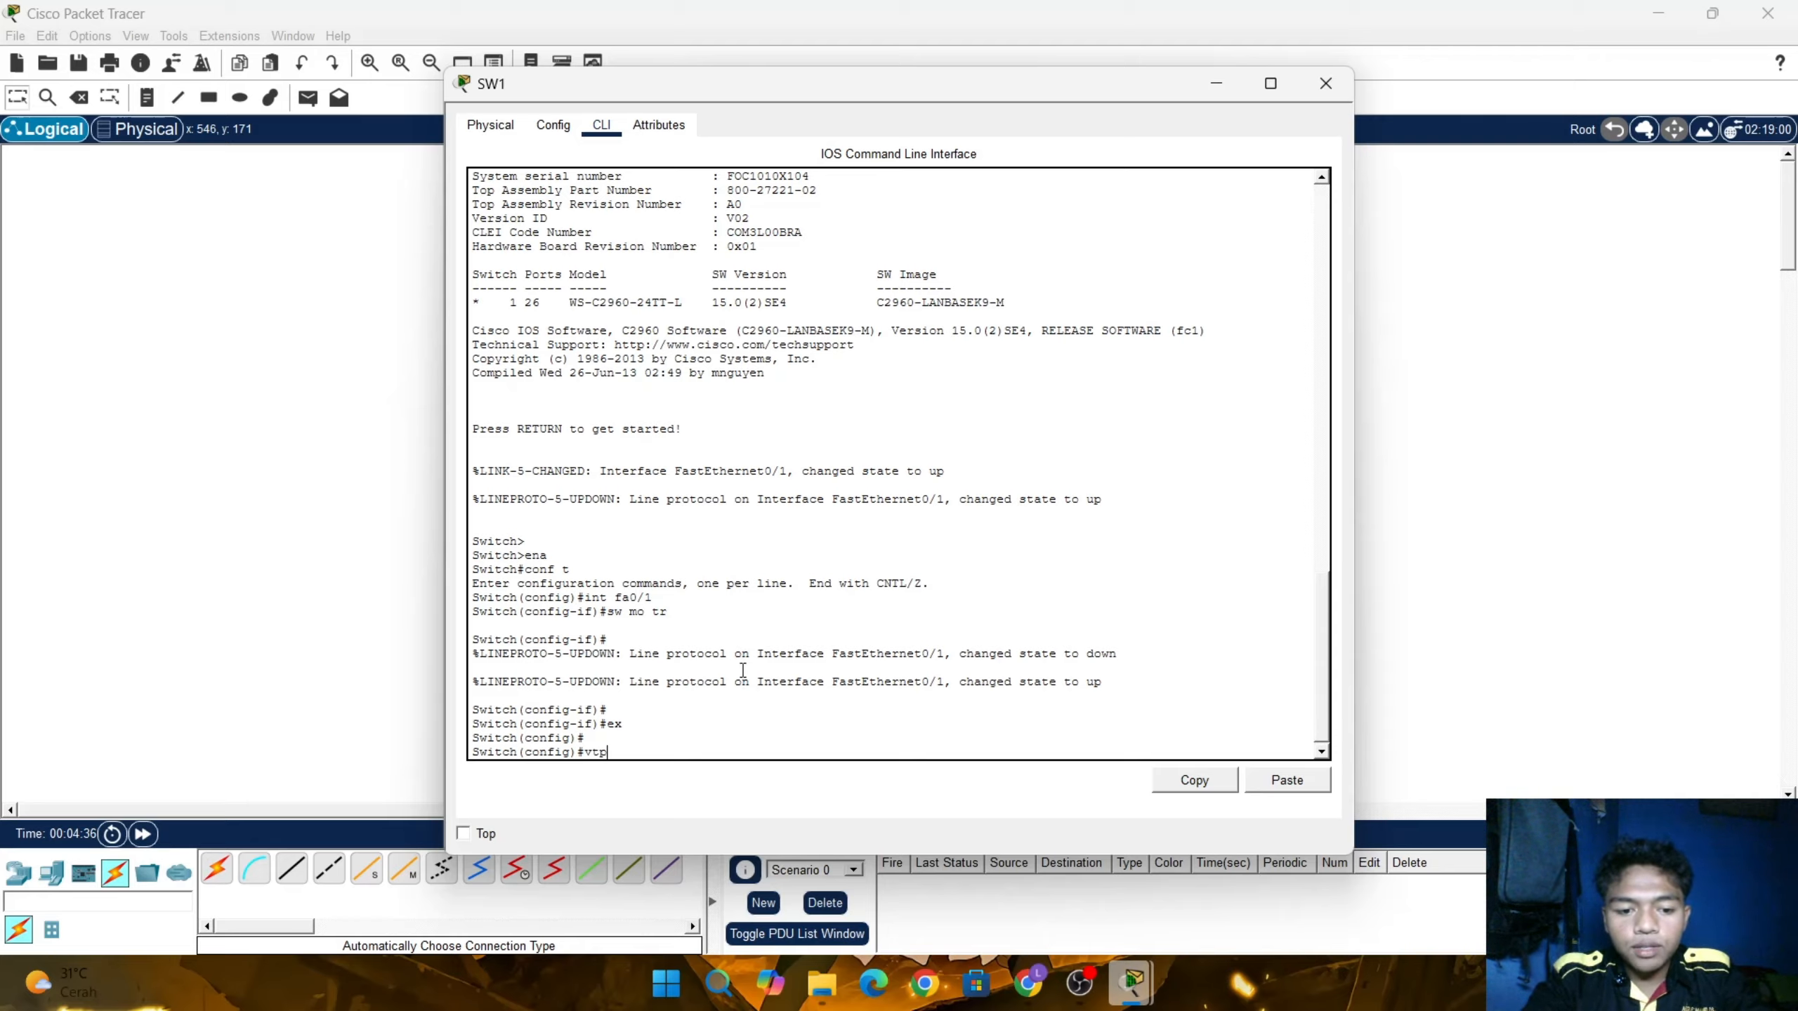
{"action": "type", "text": " mode"}
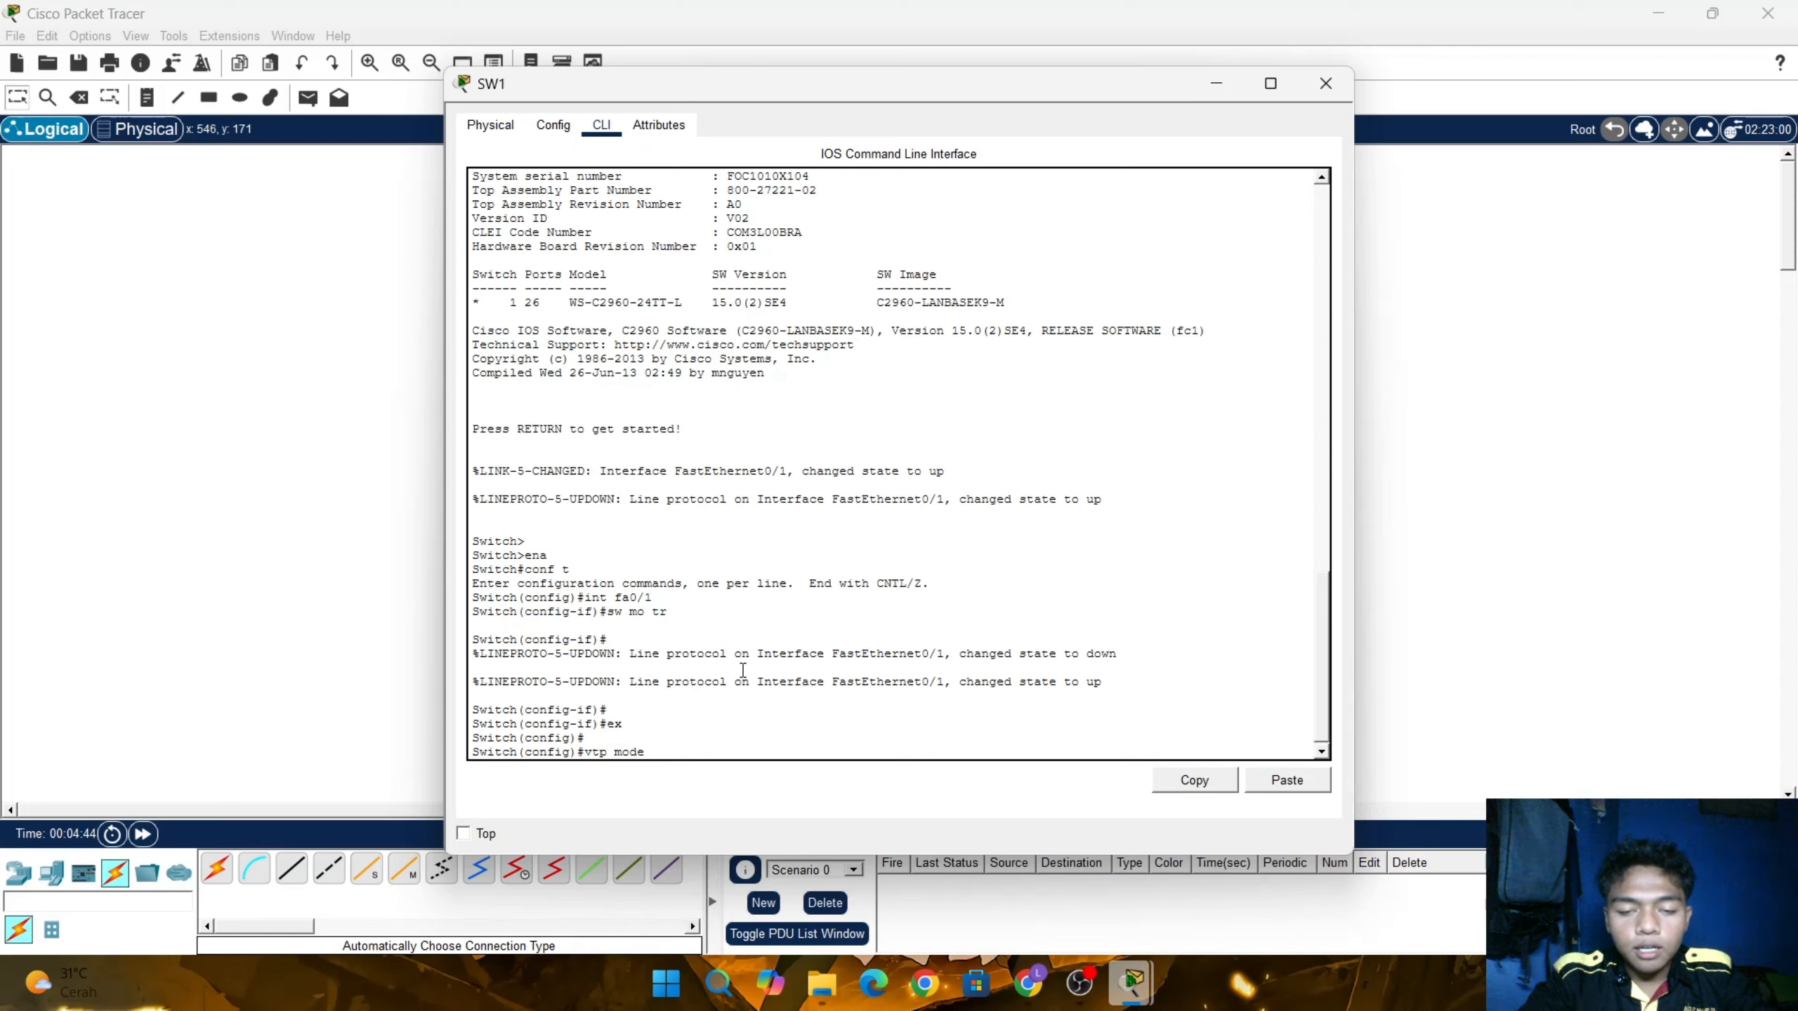
{"action": "type", "text": "ser"}
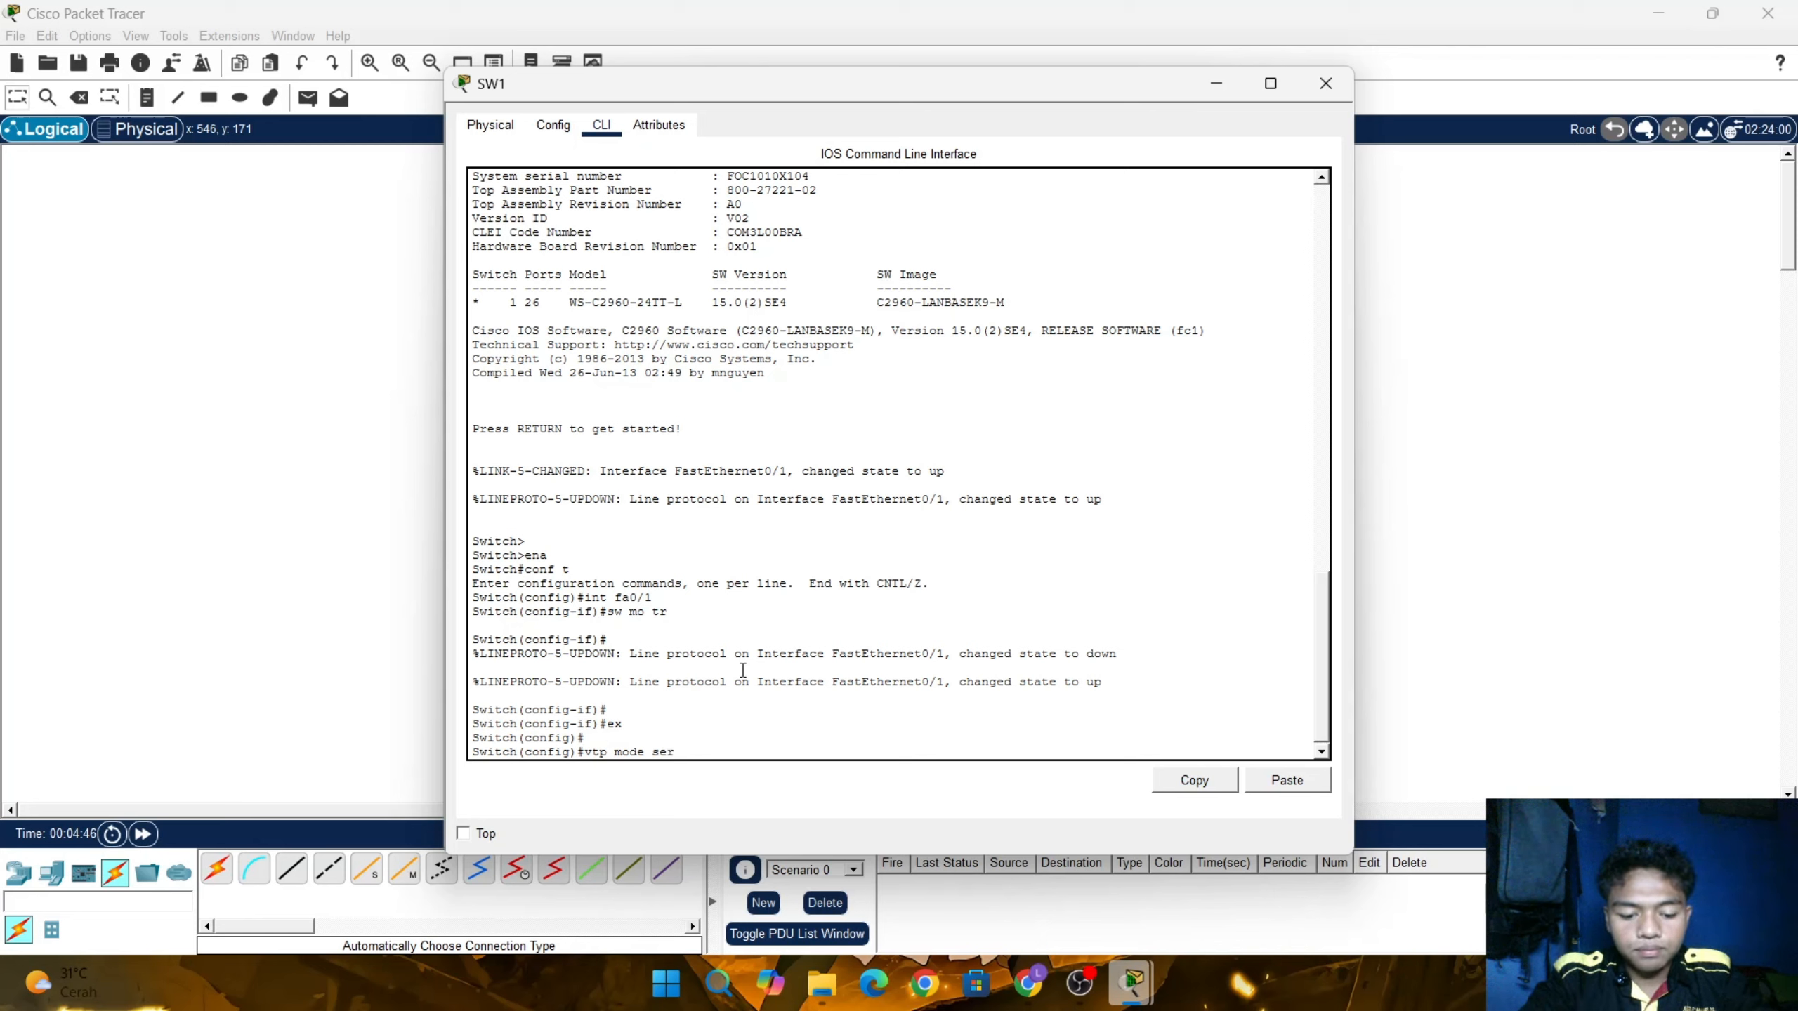
{"action": "type", "text": "ver"}
{"action": "key", "text": "Return"}
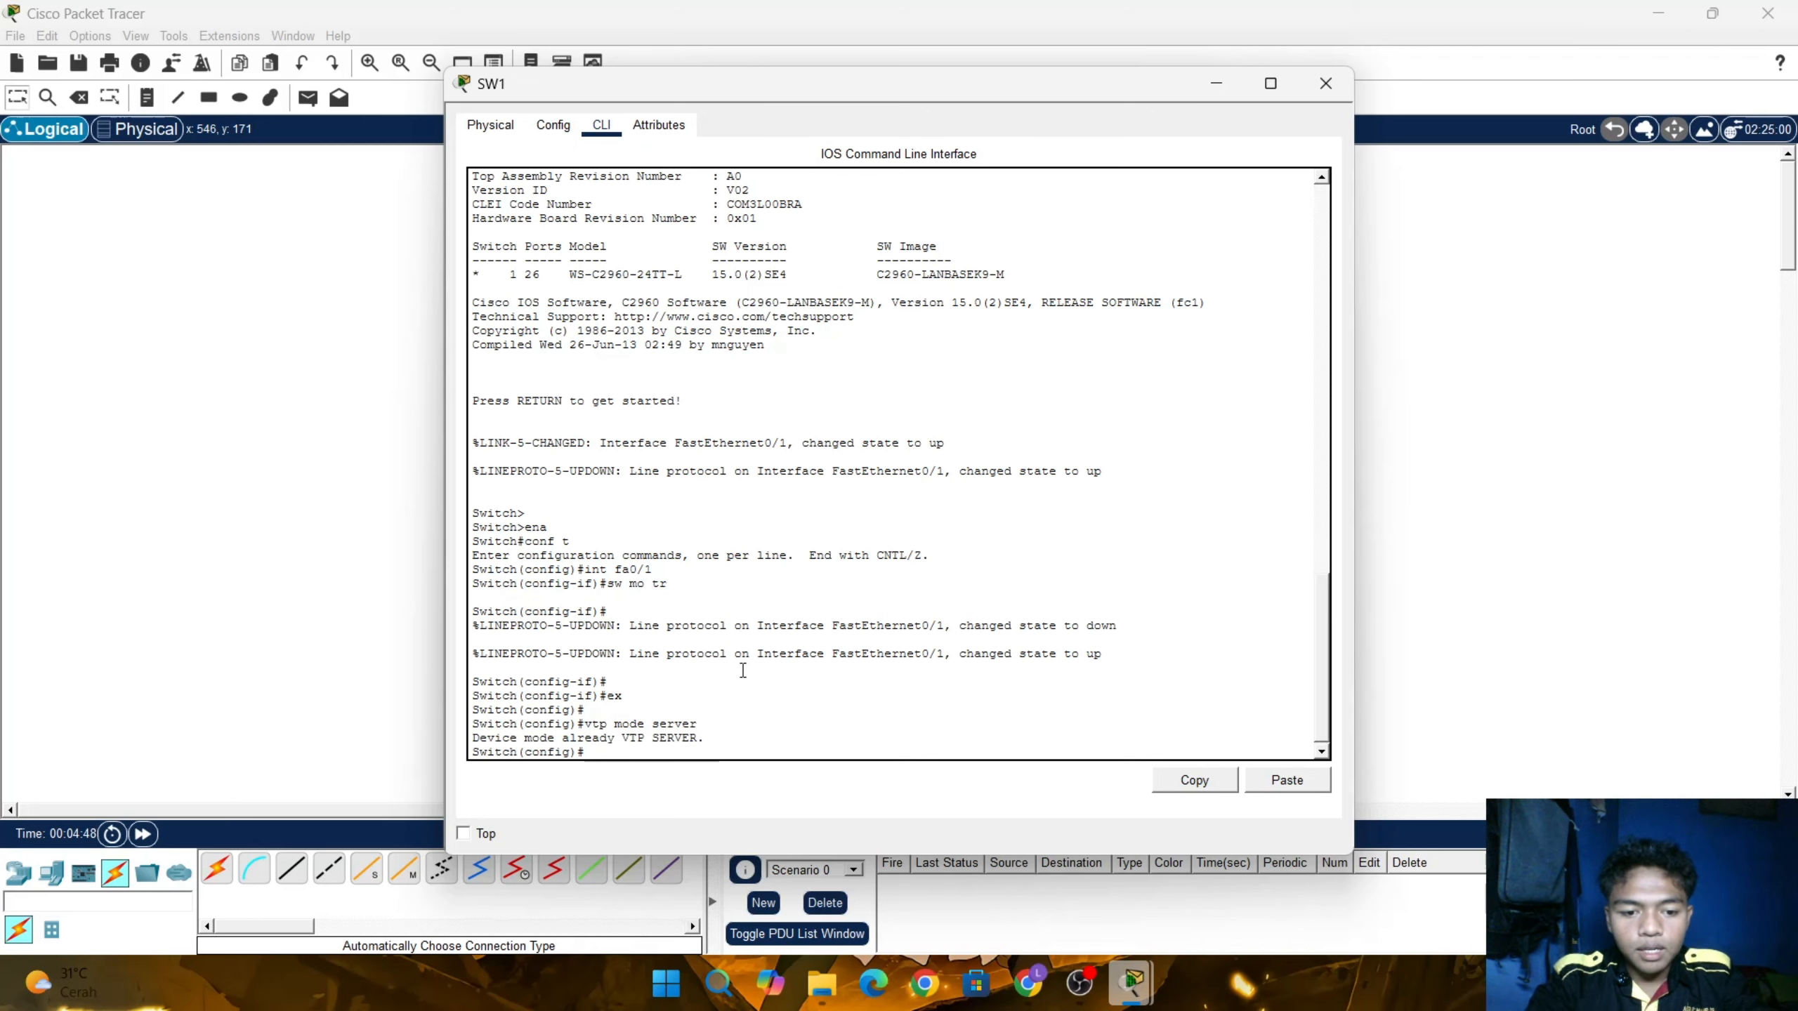
{"action": "key", "text": "Return"}
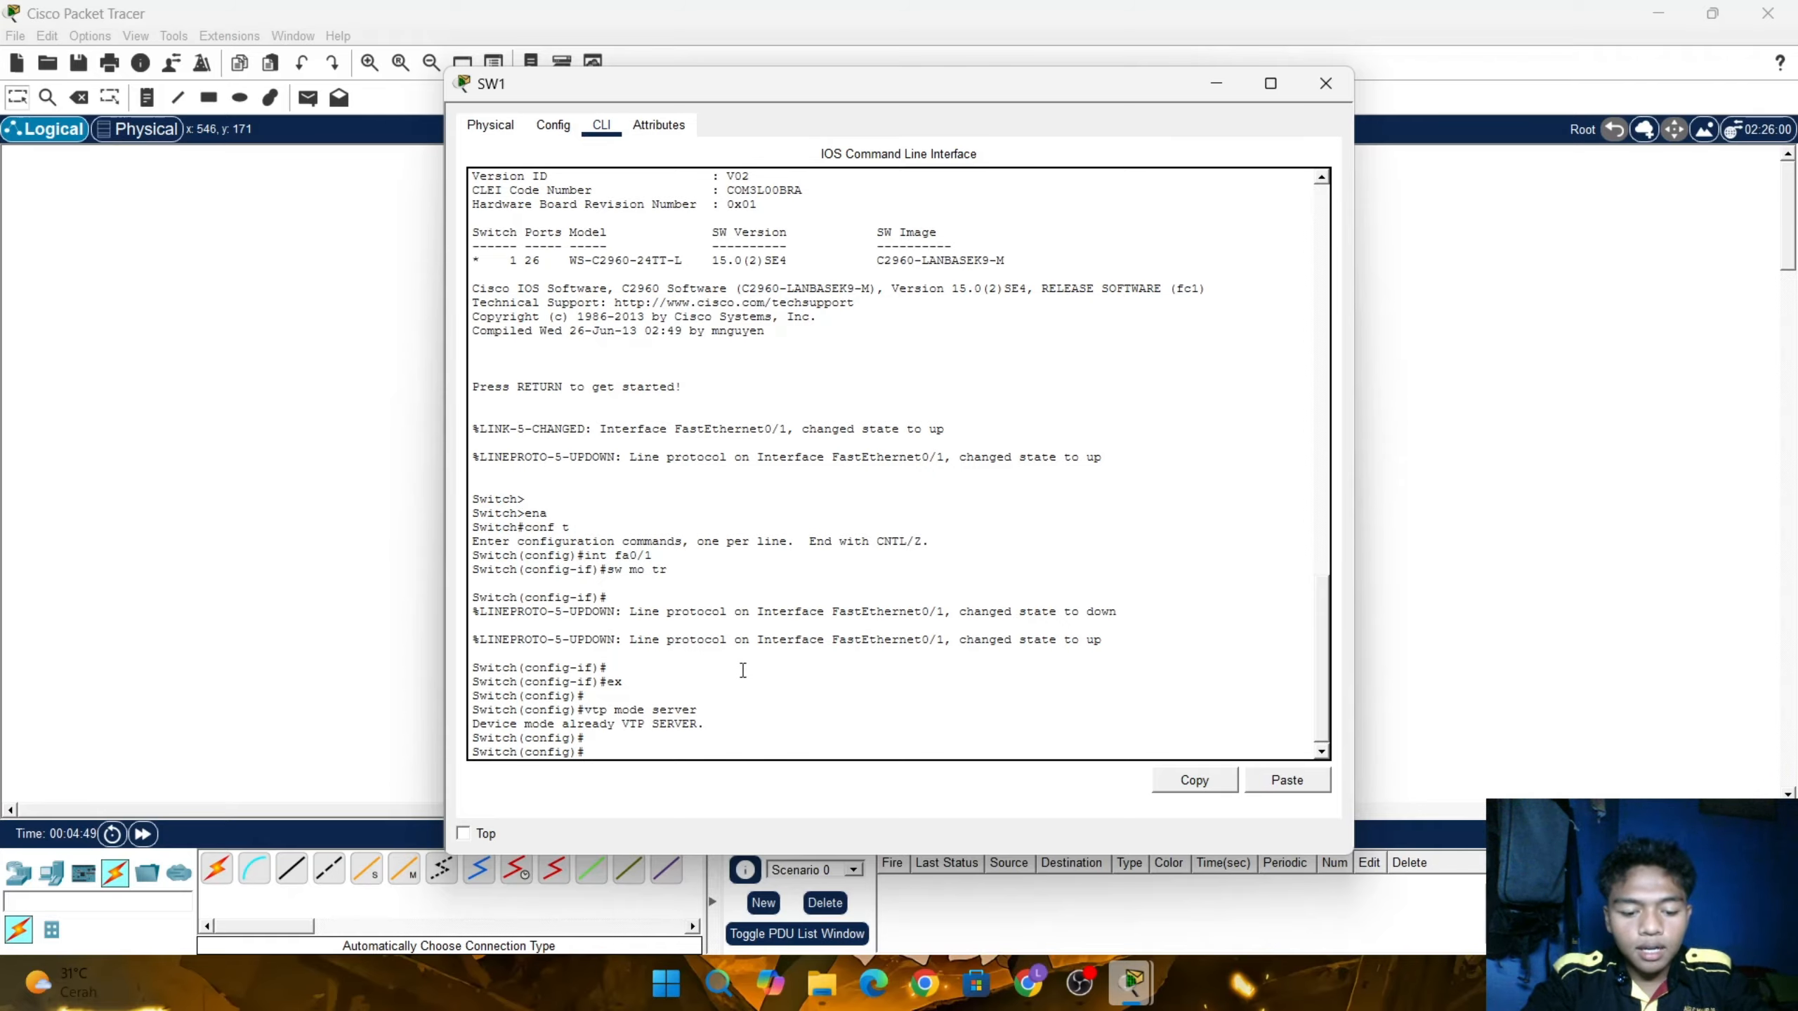
Set SW1's VTP domain name to sid with the command vtp domain sid
{"action": "type", "text": "vt do"}
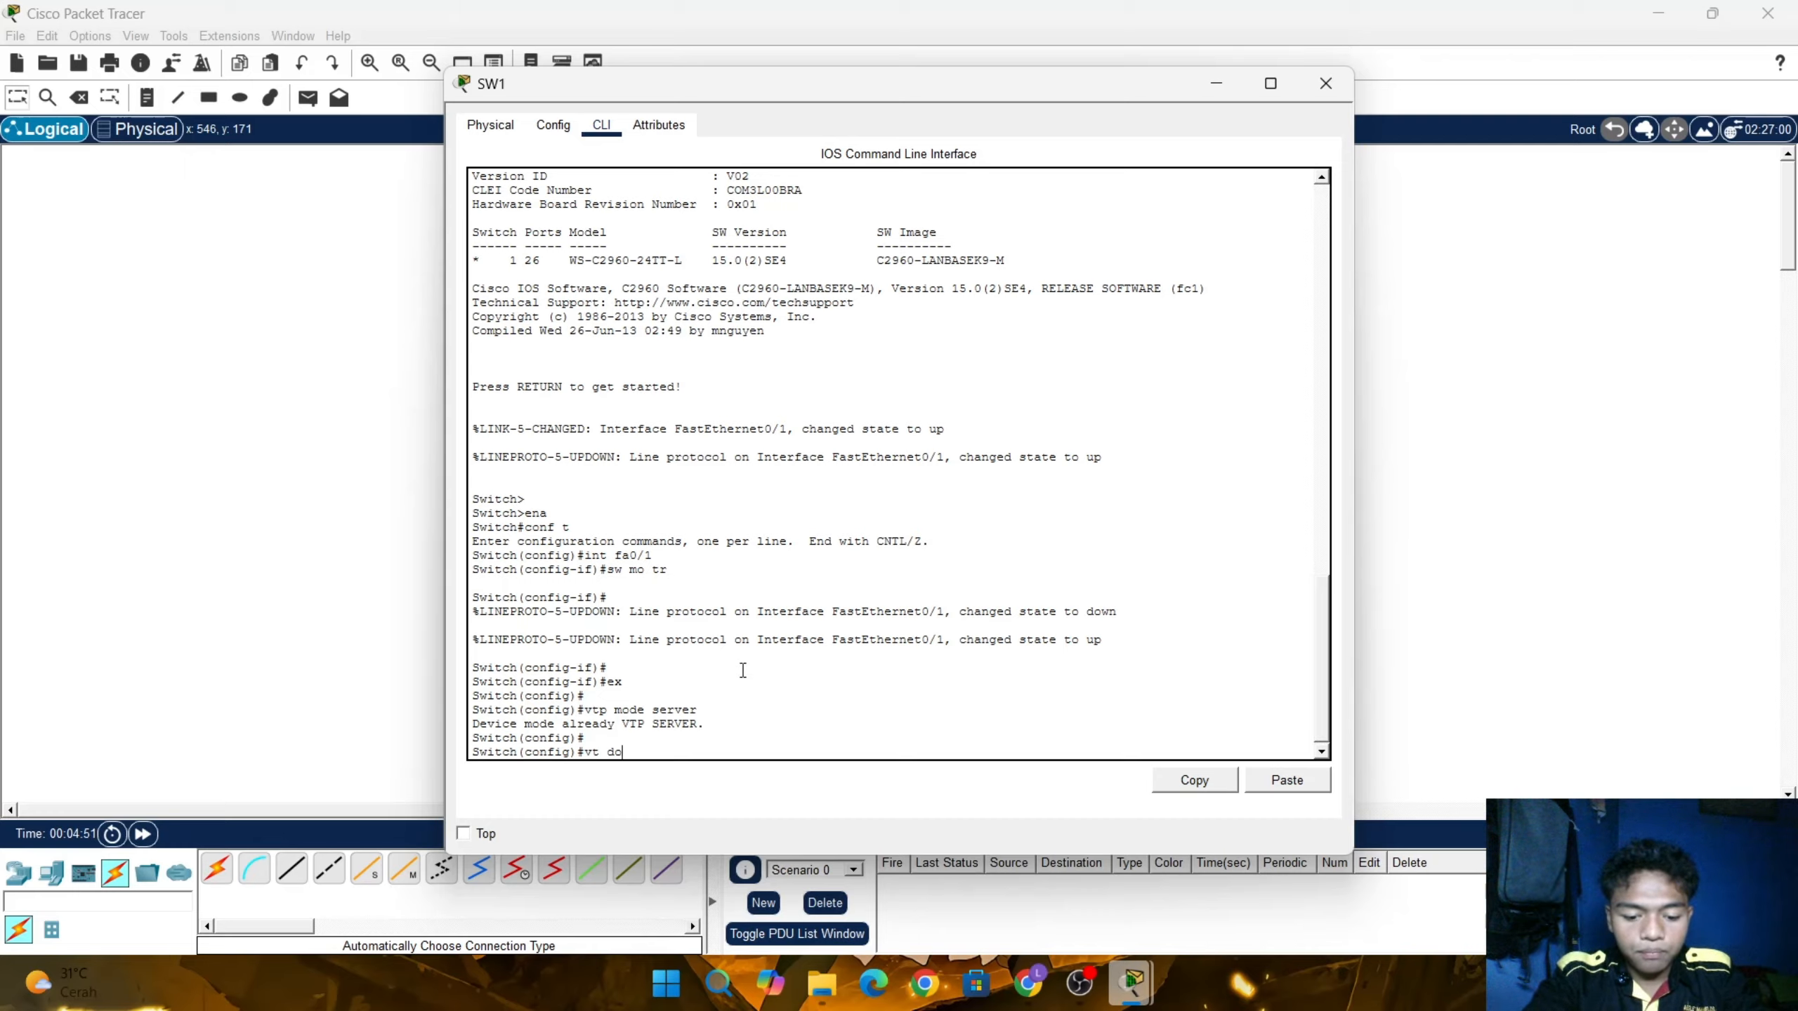
{"action": "type", "text": "main"}
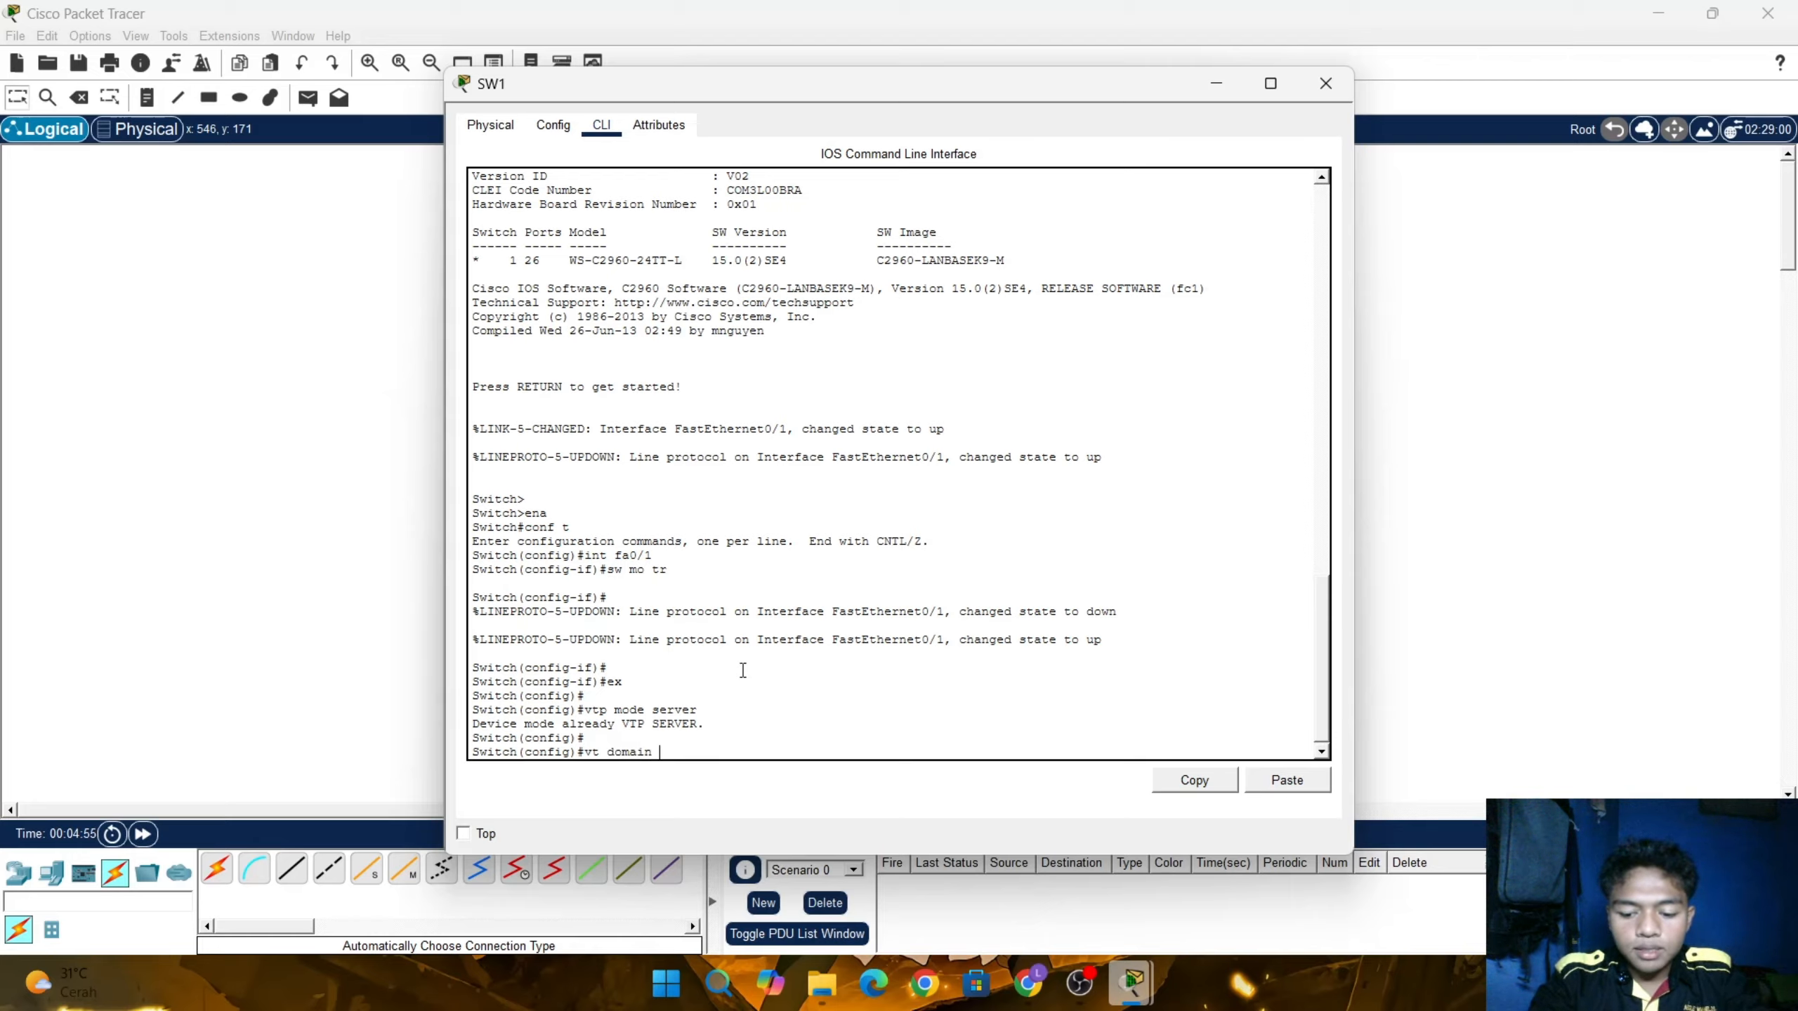
{"action": "key", "text": "BackSpace"}
{"action": "key", "text": "BackSpace"}
{"action": "key", "text": "BackSpace"}
{"action": "key", "text": "BackSpace"}
{"action": "key", "text": "BackSpace"}
{"action": "key", "text": "BackSpace"}
{"action": "key", "text": "BackSpace"}
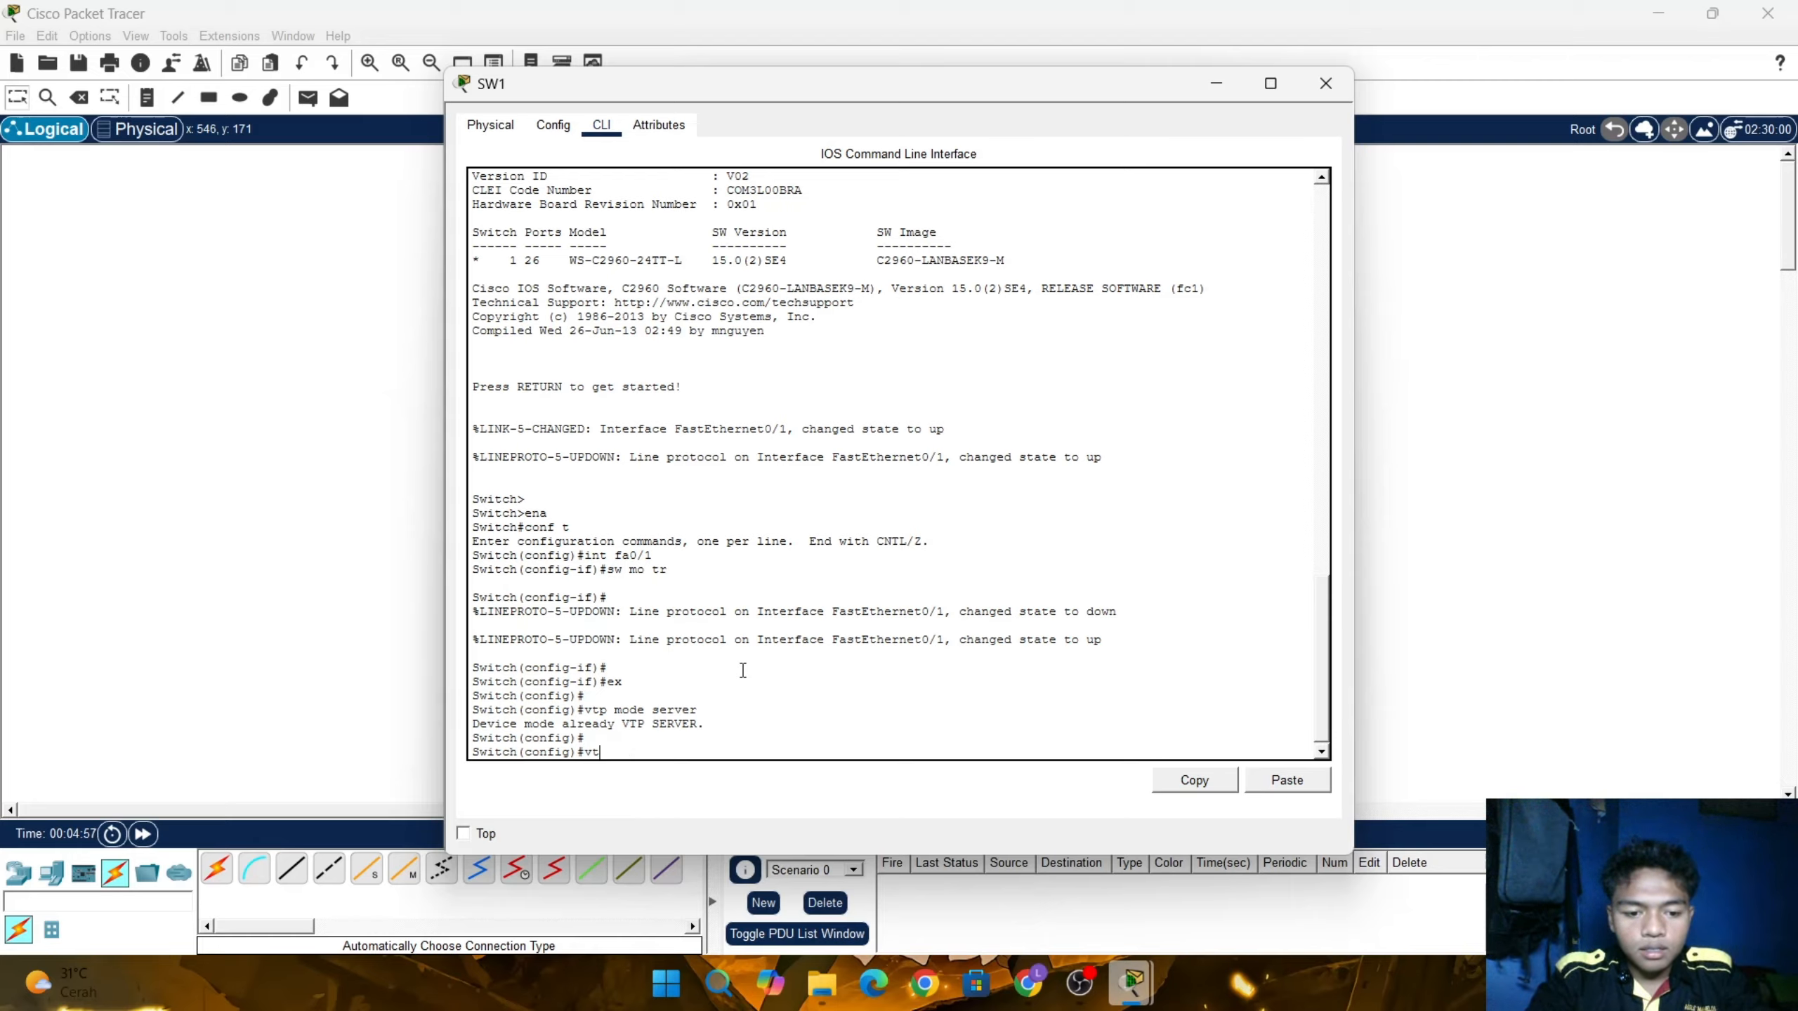
{"action": "key", "text": "BackSpace"}
{"action": "type", "text": "tp"}
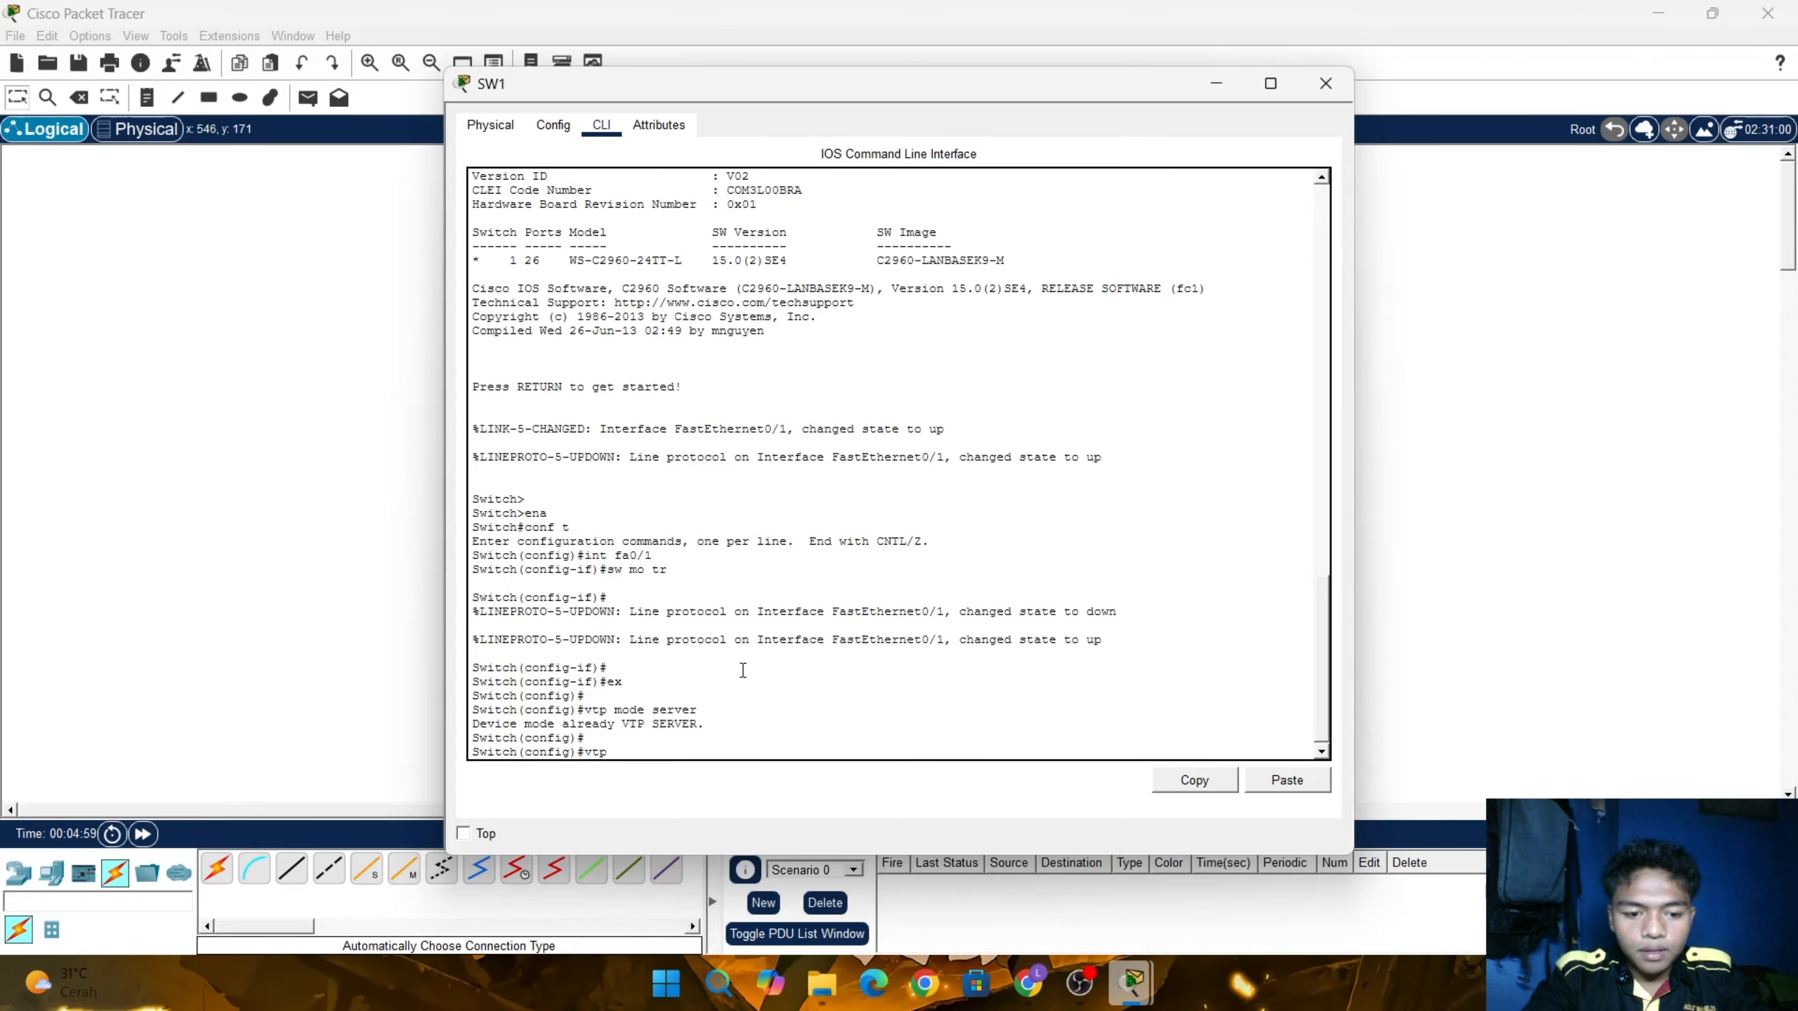
{"action": "type", "text": " domain"}
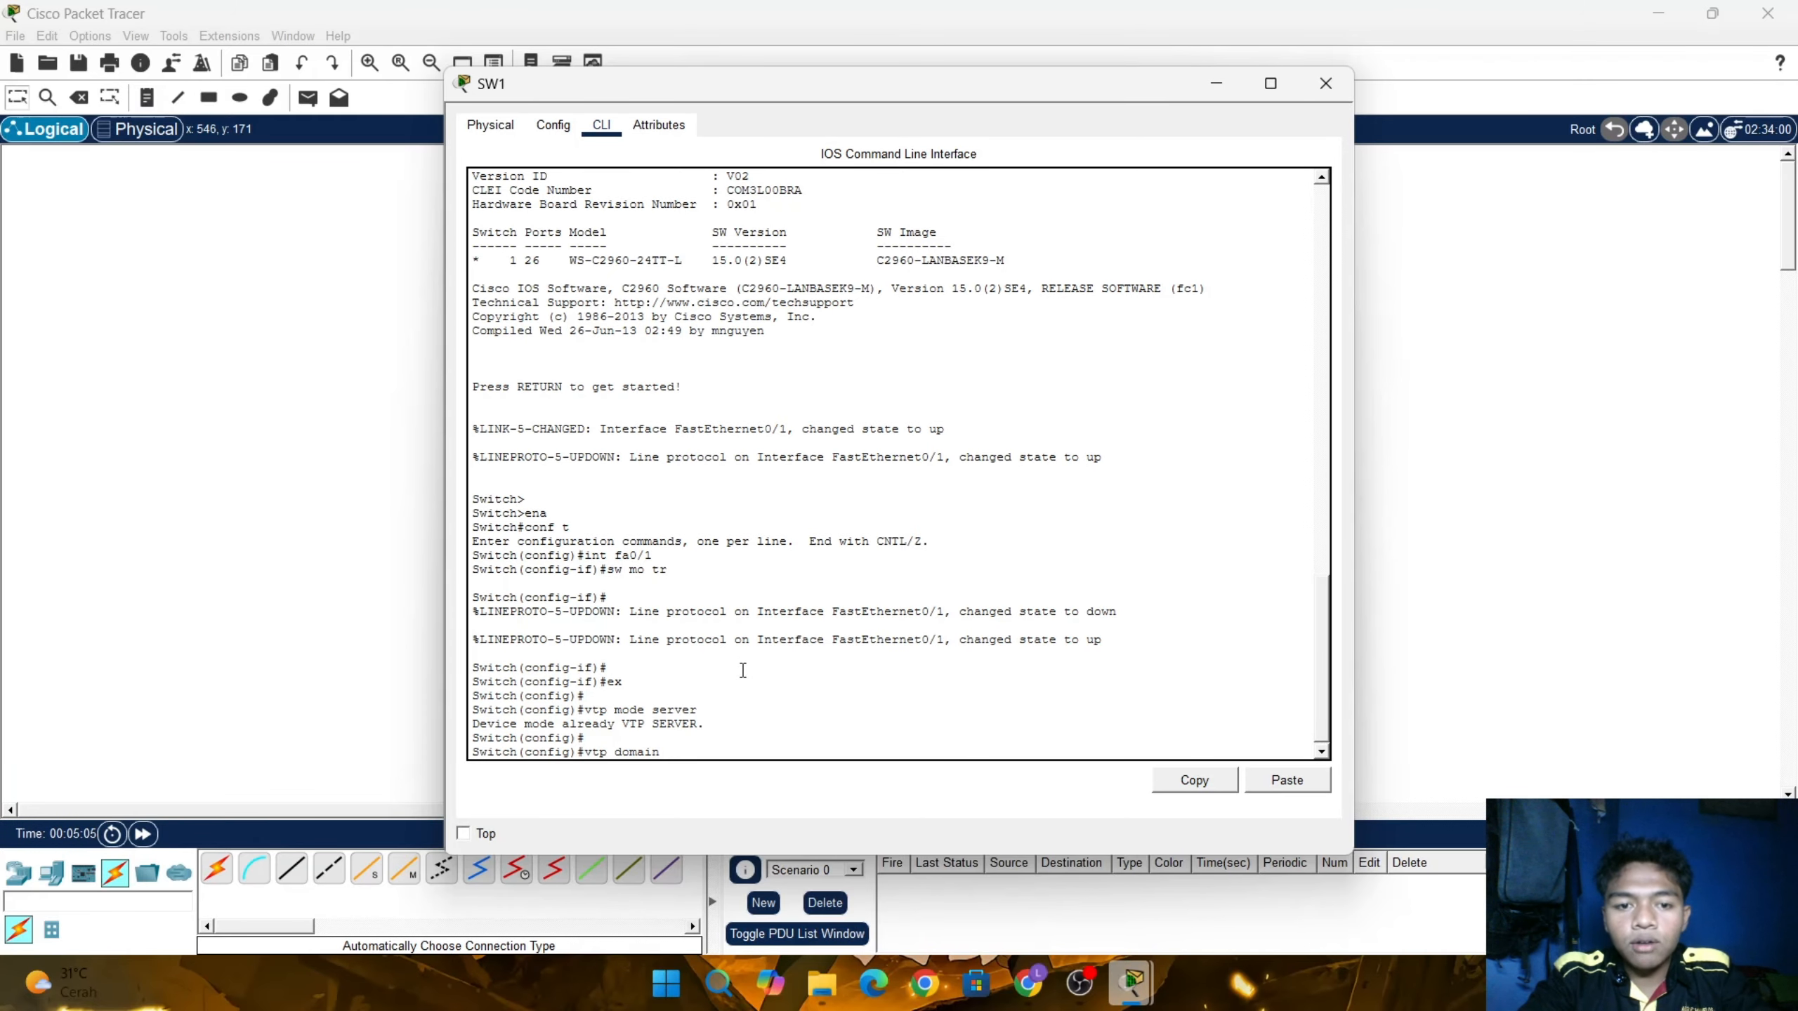
{"action": "left_click", "coordinate": [1532, 472]}
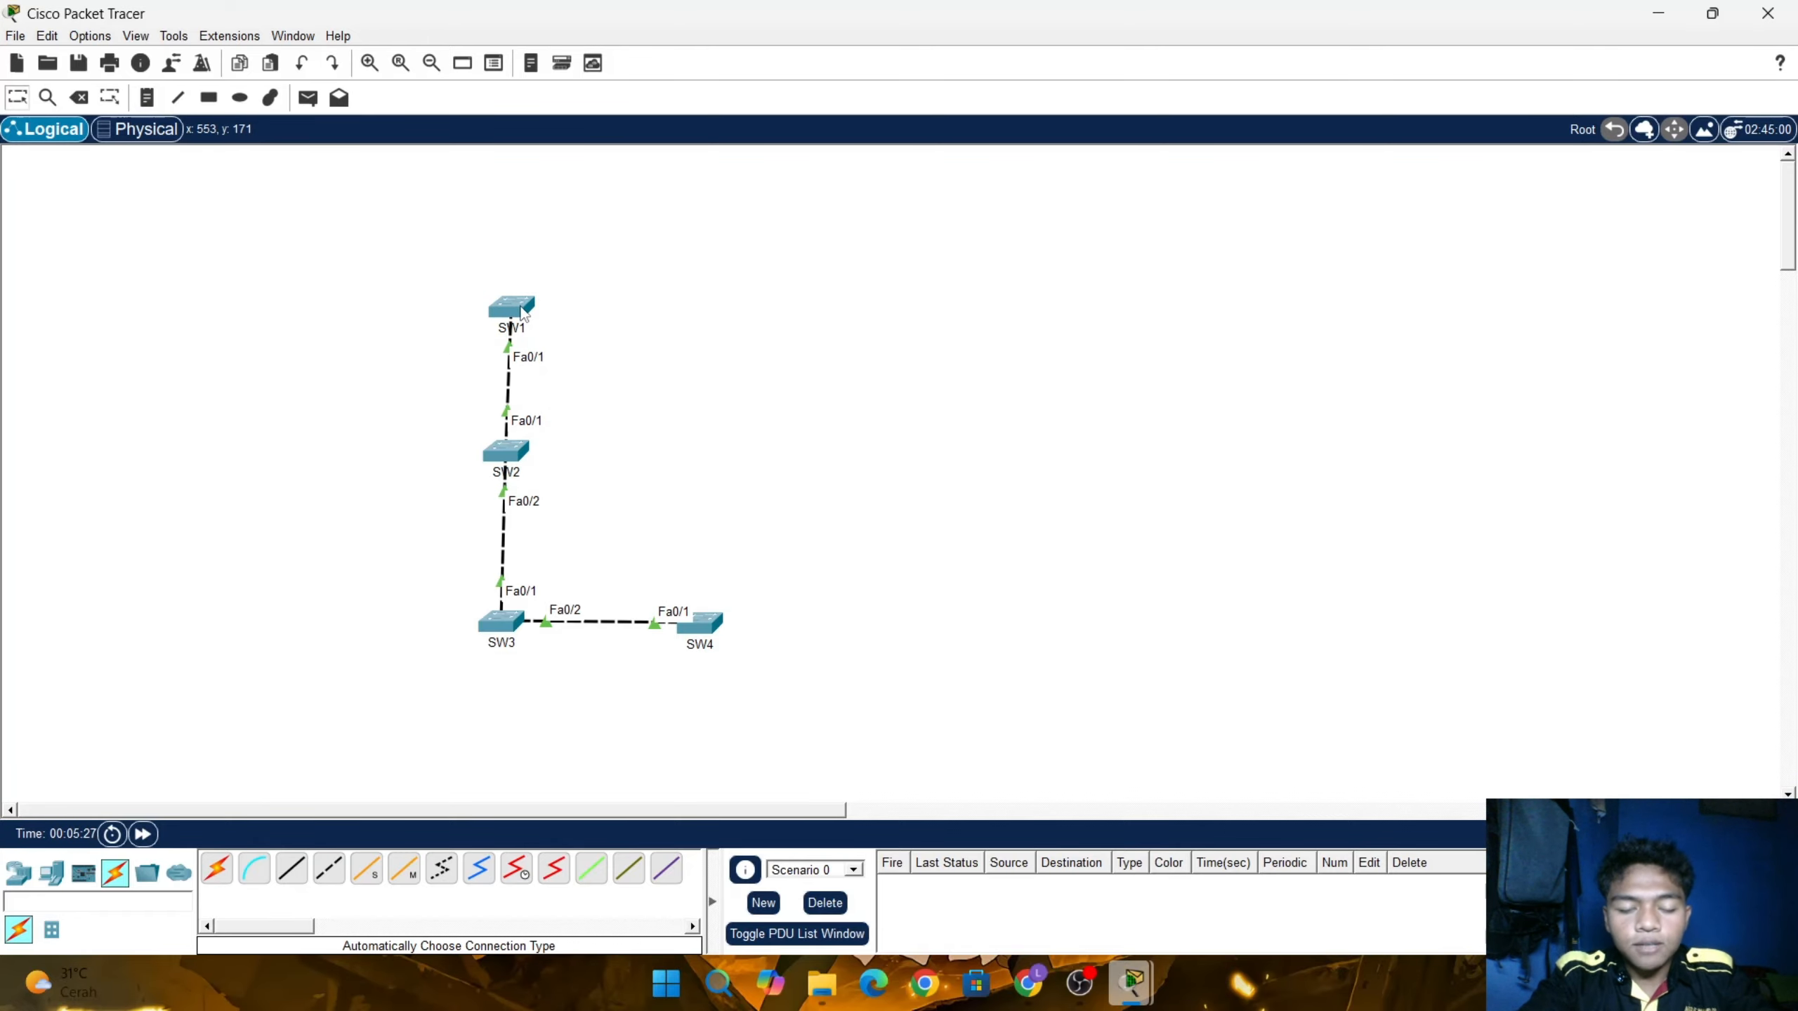
{"action": "mouse_move", "coordinate": [521, 311]}
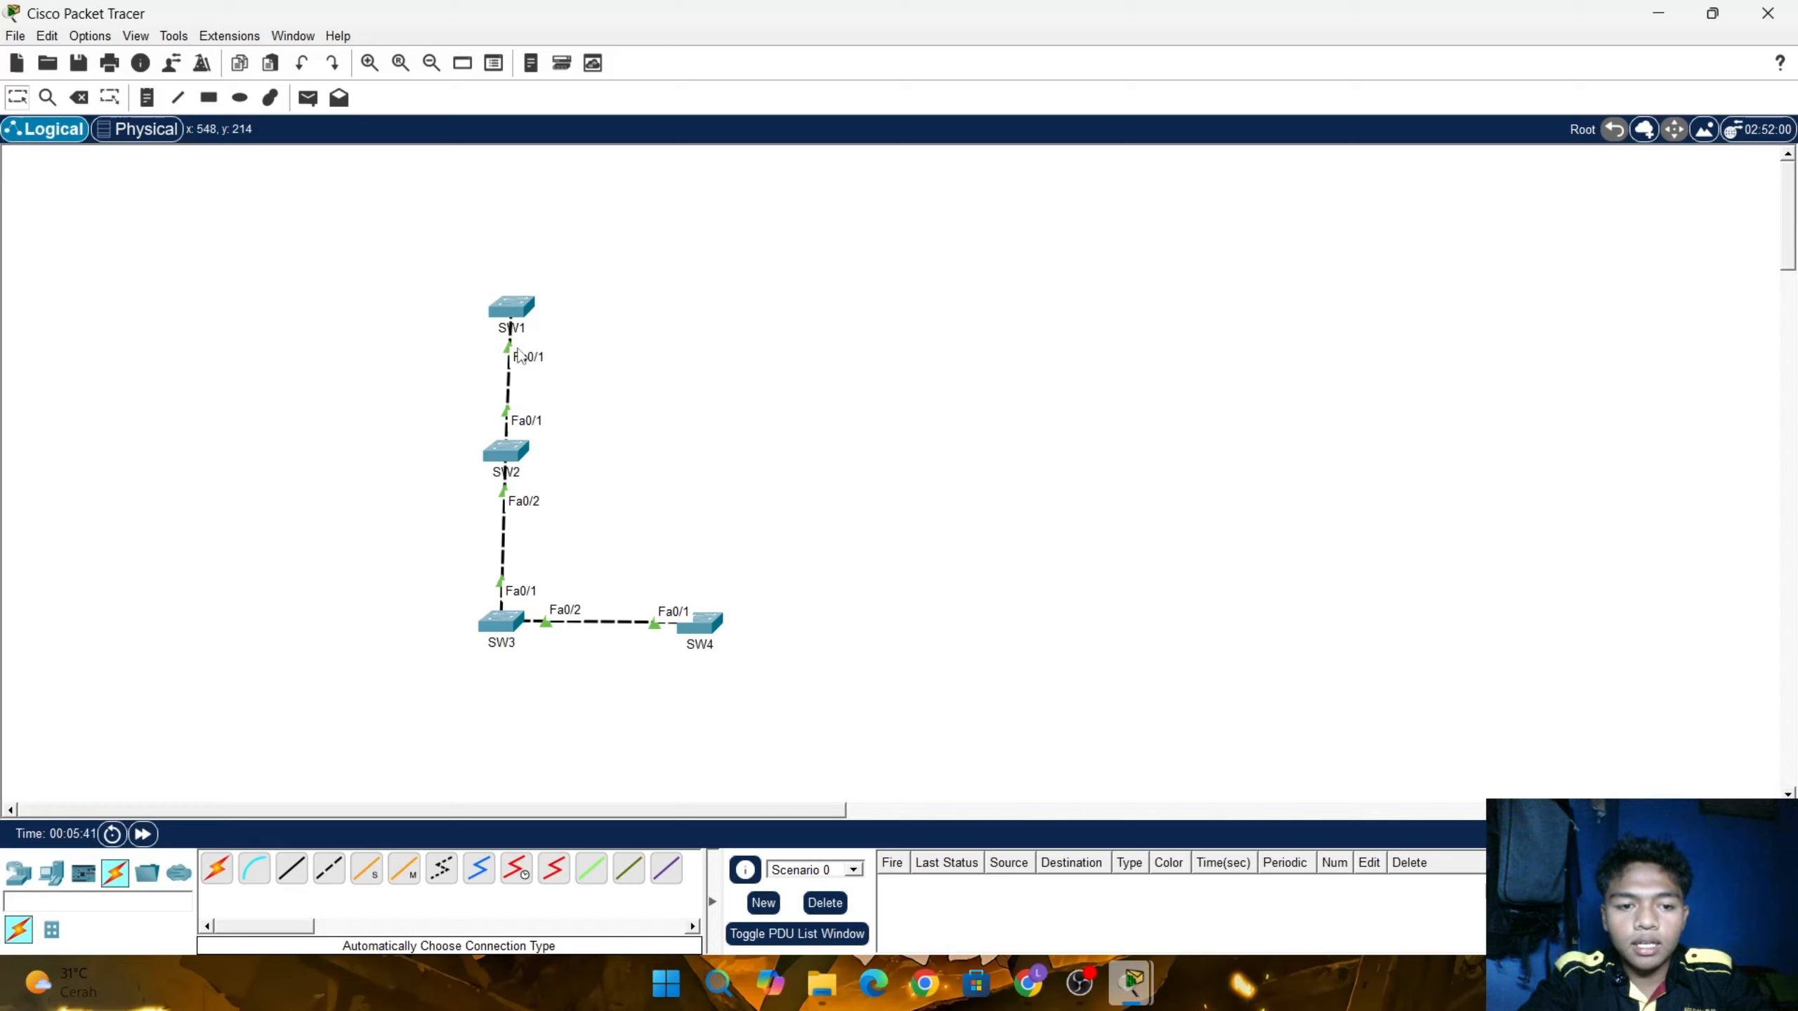
{"action": "left_click", "coordinate": [516, 312]}
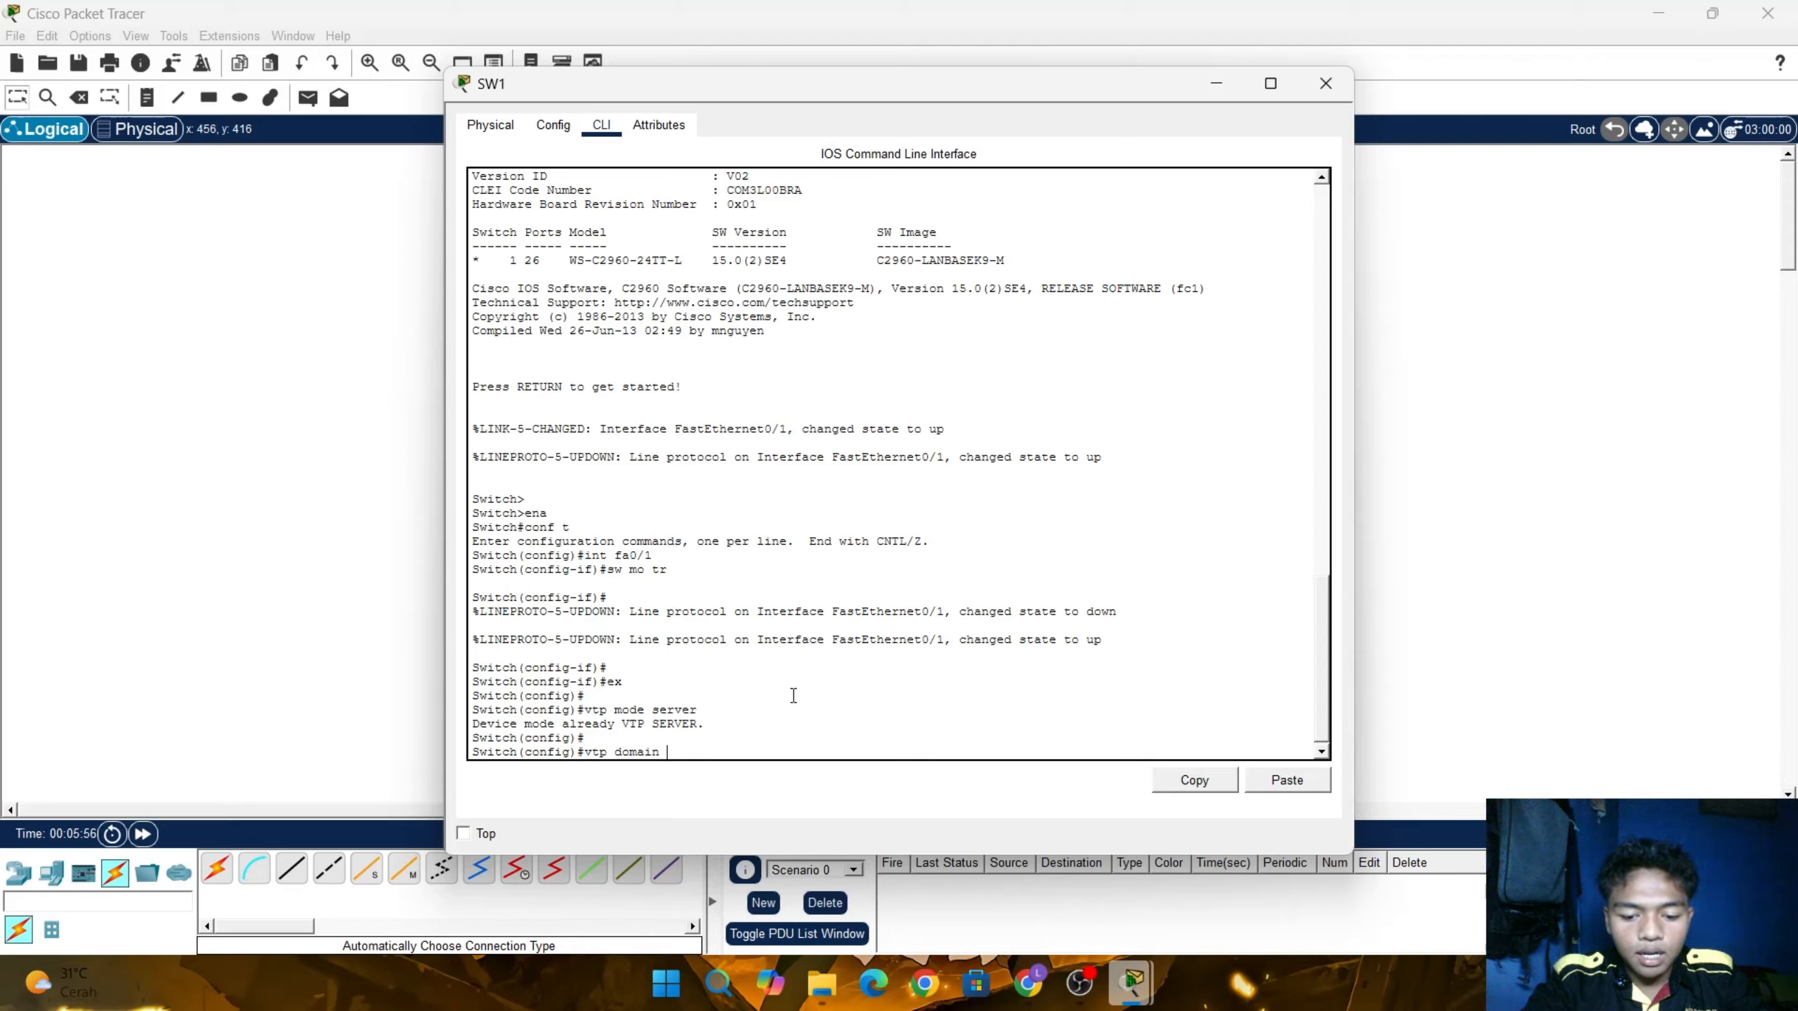
{"action": "type", "text": "sid"}
{"action": "key", "text": "Return"}
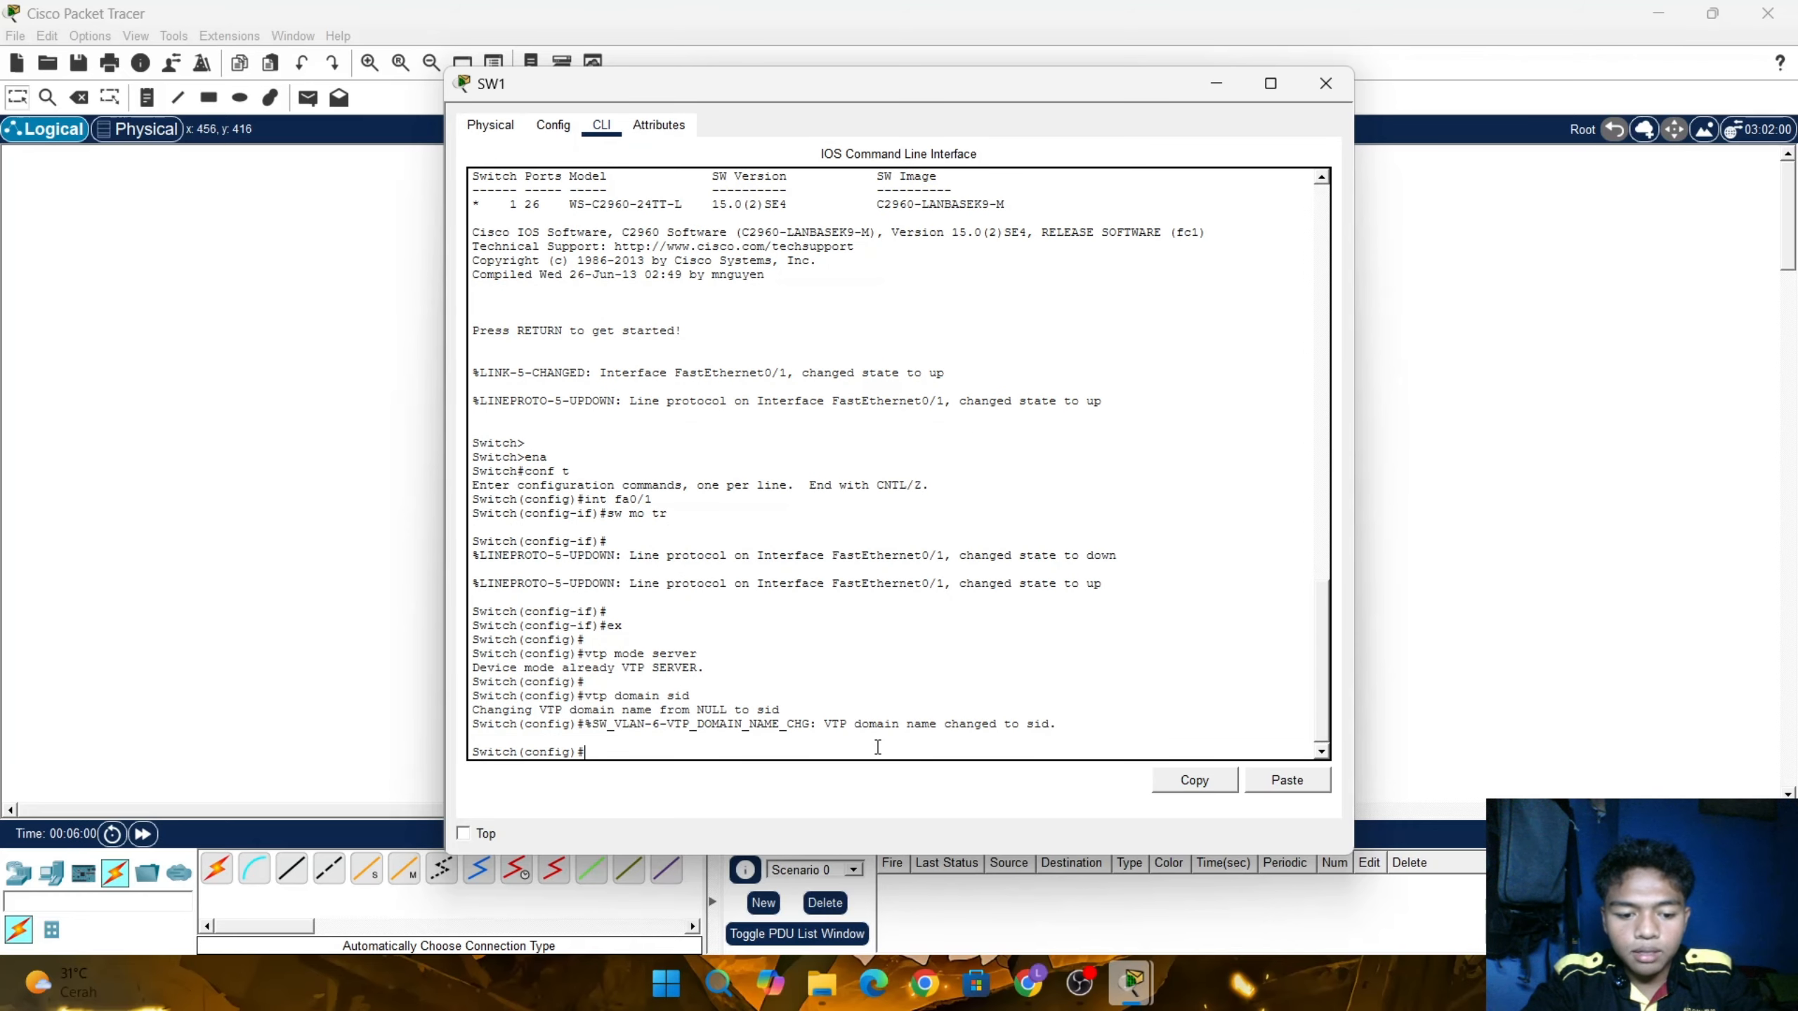
Set the VTP password on SW1 with the vtp password command and close its window
{"action": "type", "text": "vtp"}
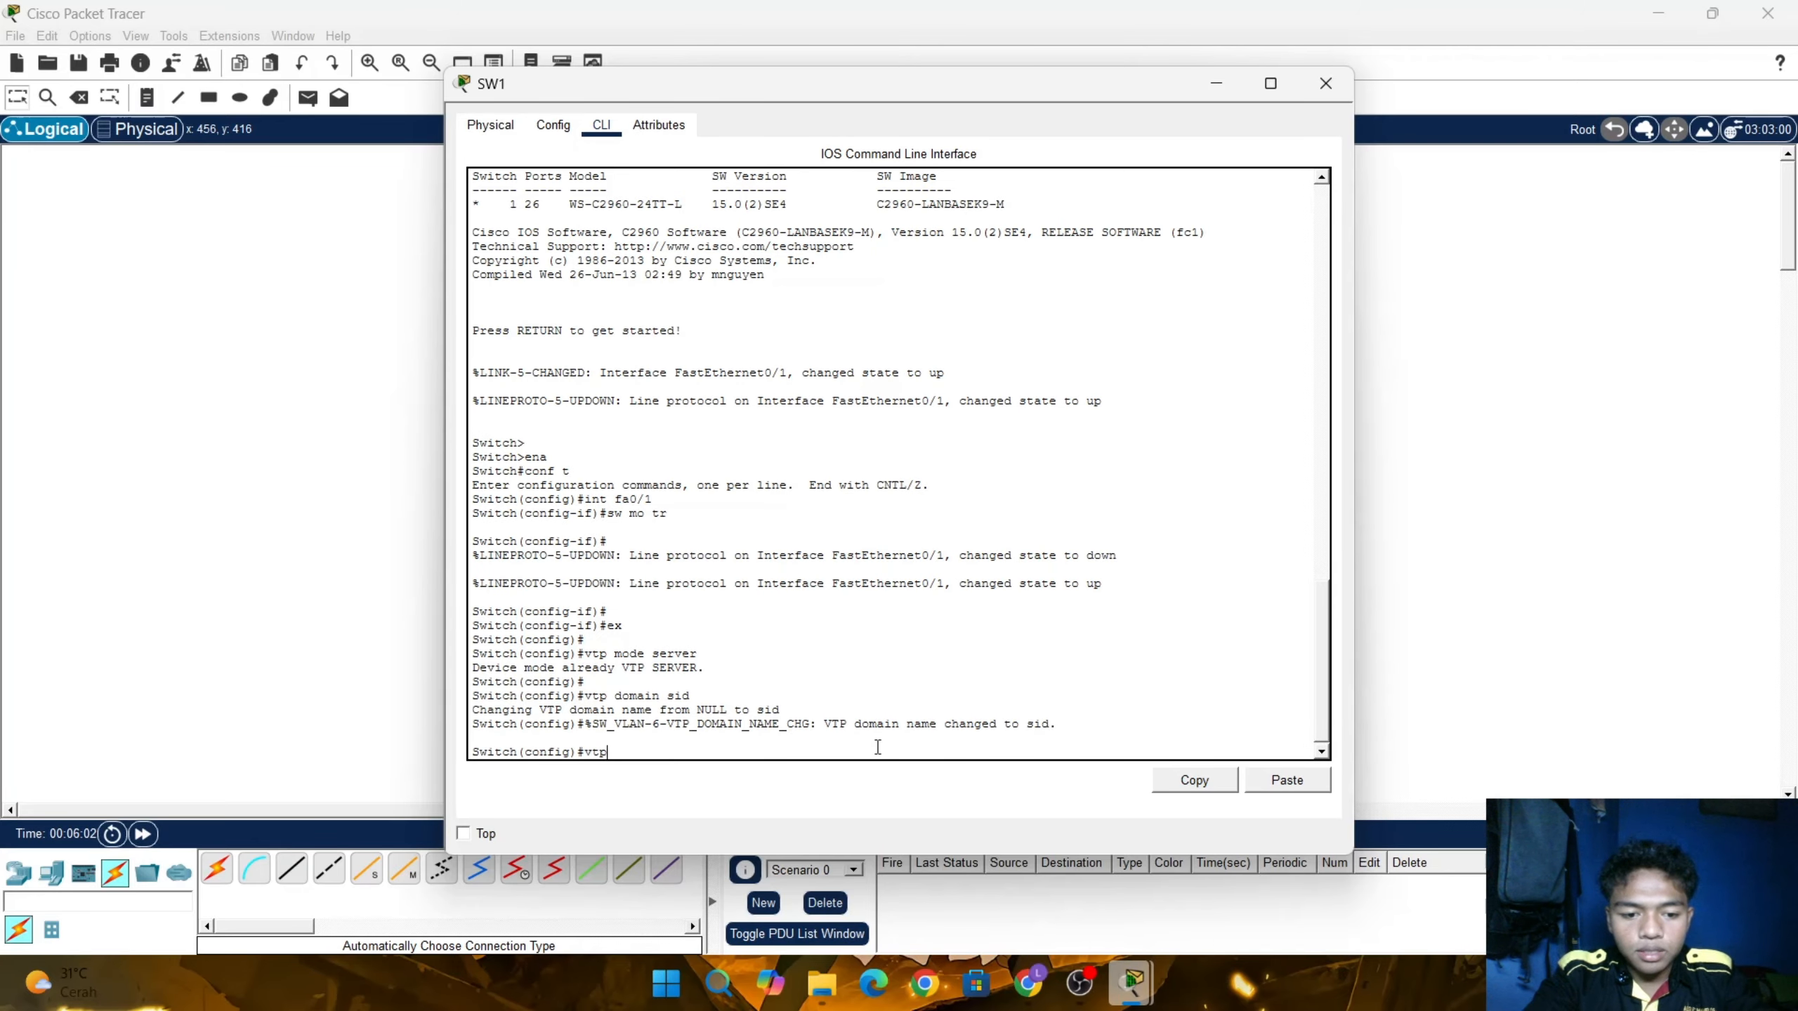
{"action": "type", "text": " pass"}
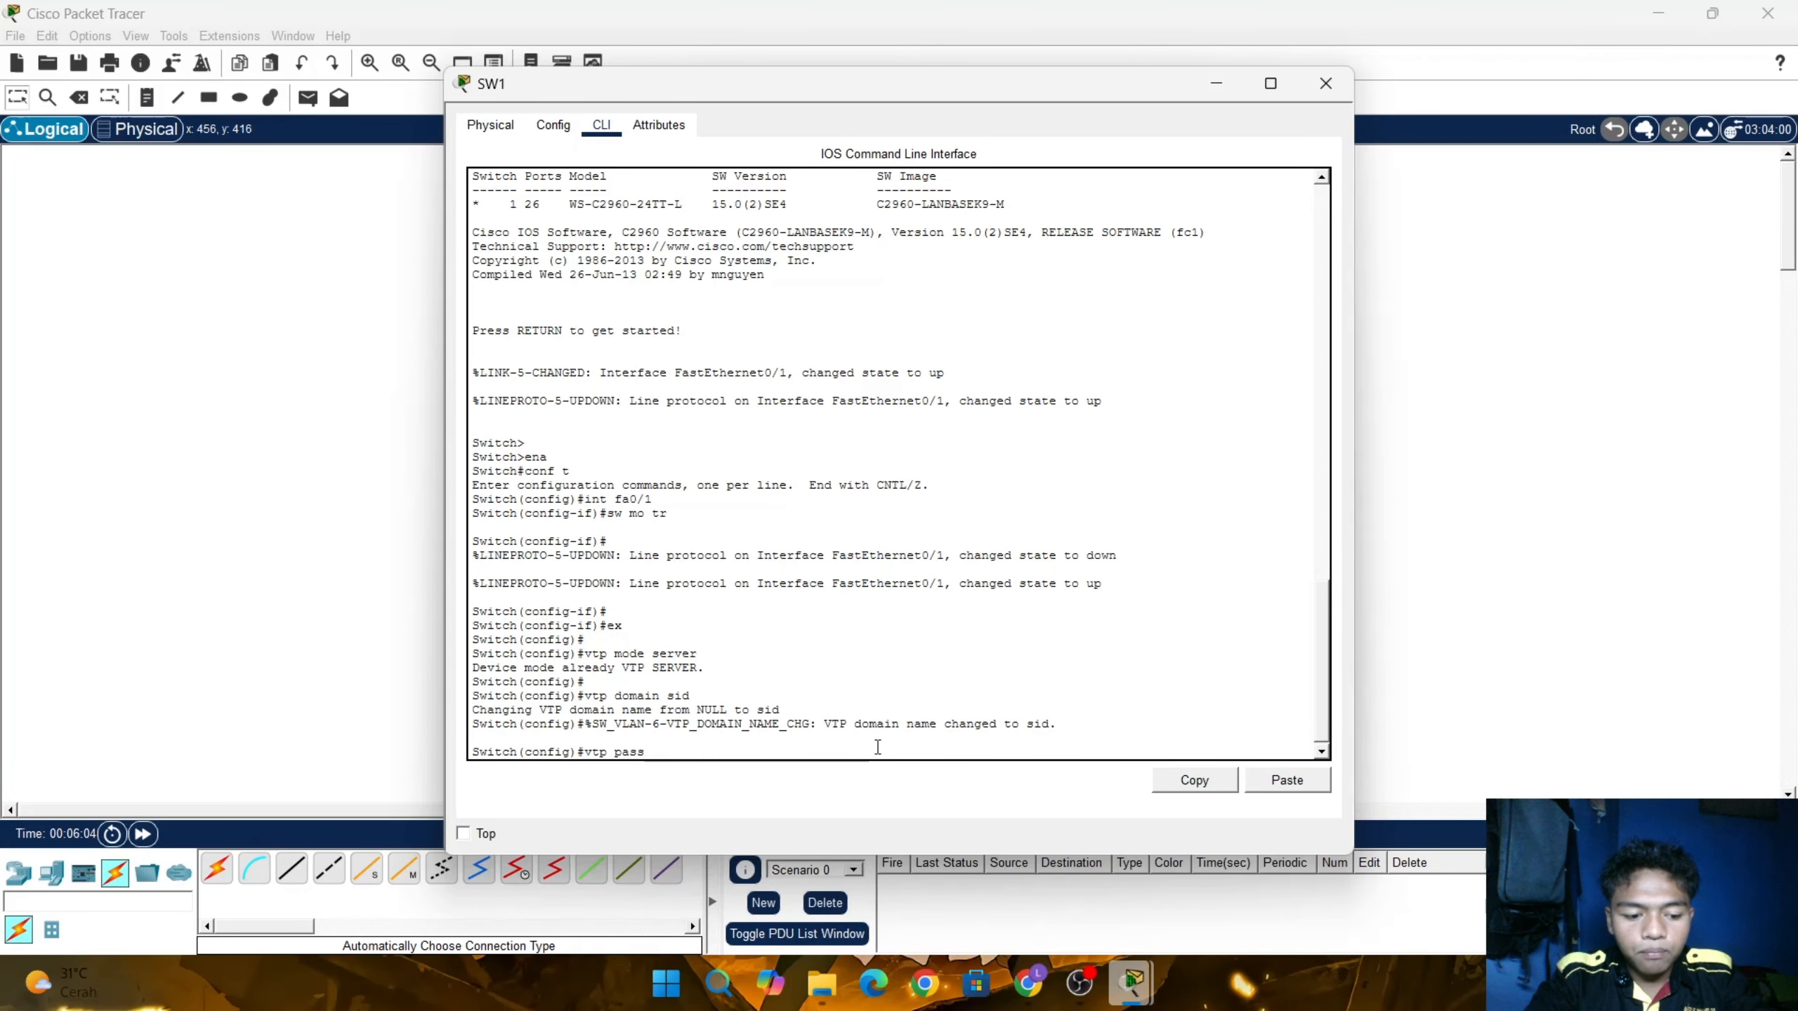
{"action": "key", "text": "Tab"}
{"action": "key", "text": "Return"}
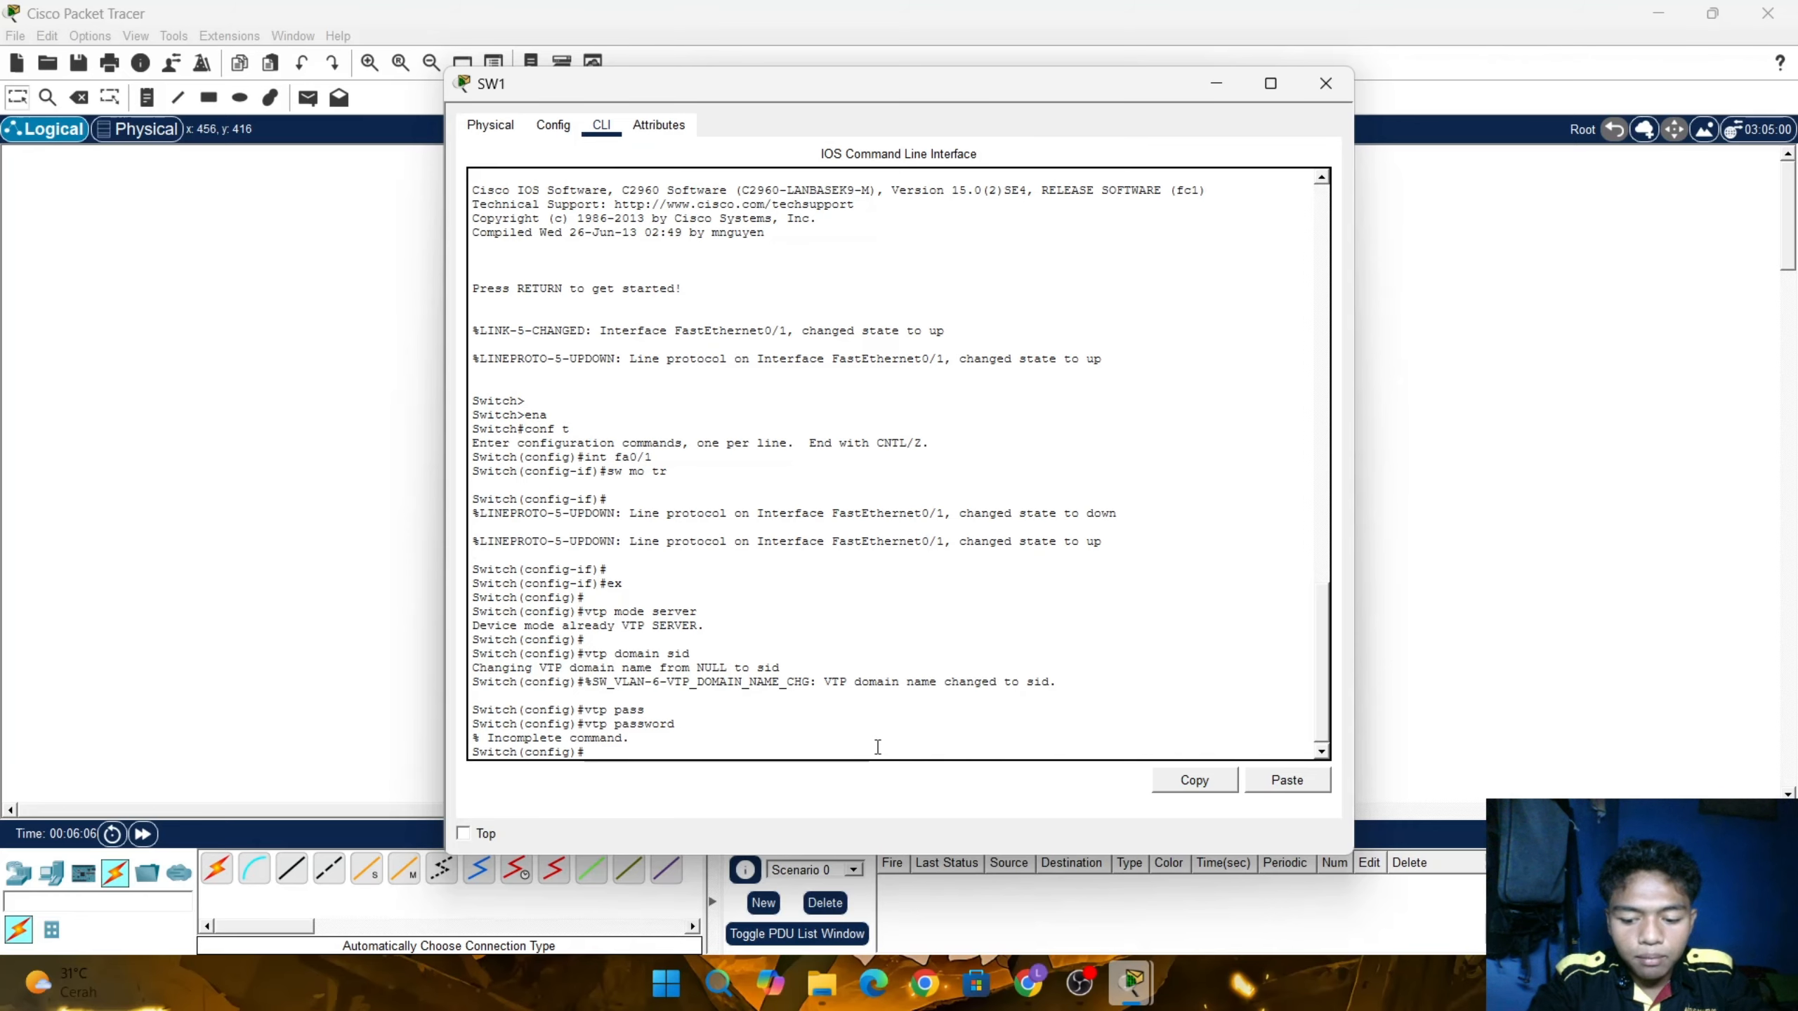
{"action": "key", "text": "Up"}
{"action": "type", "text": "123"}
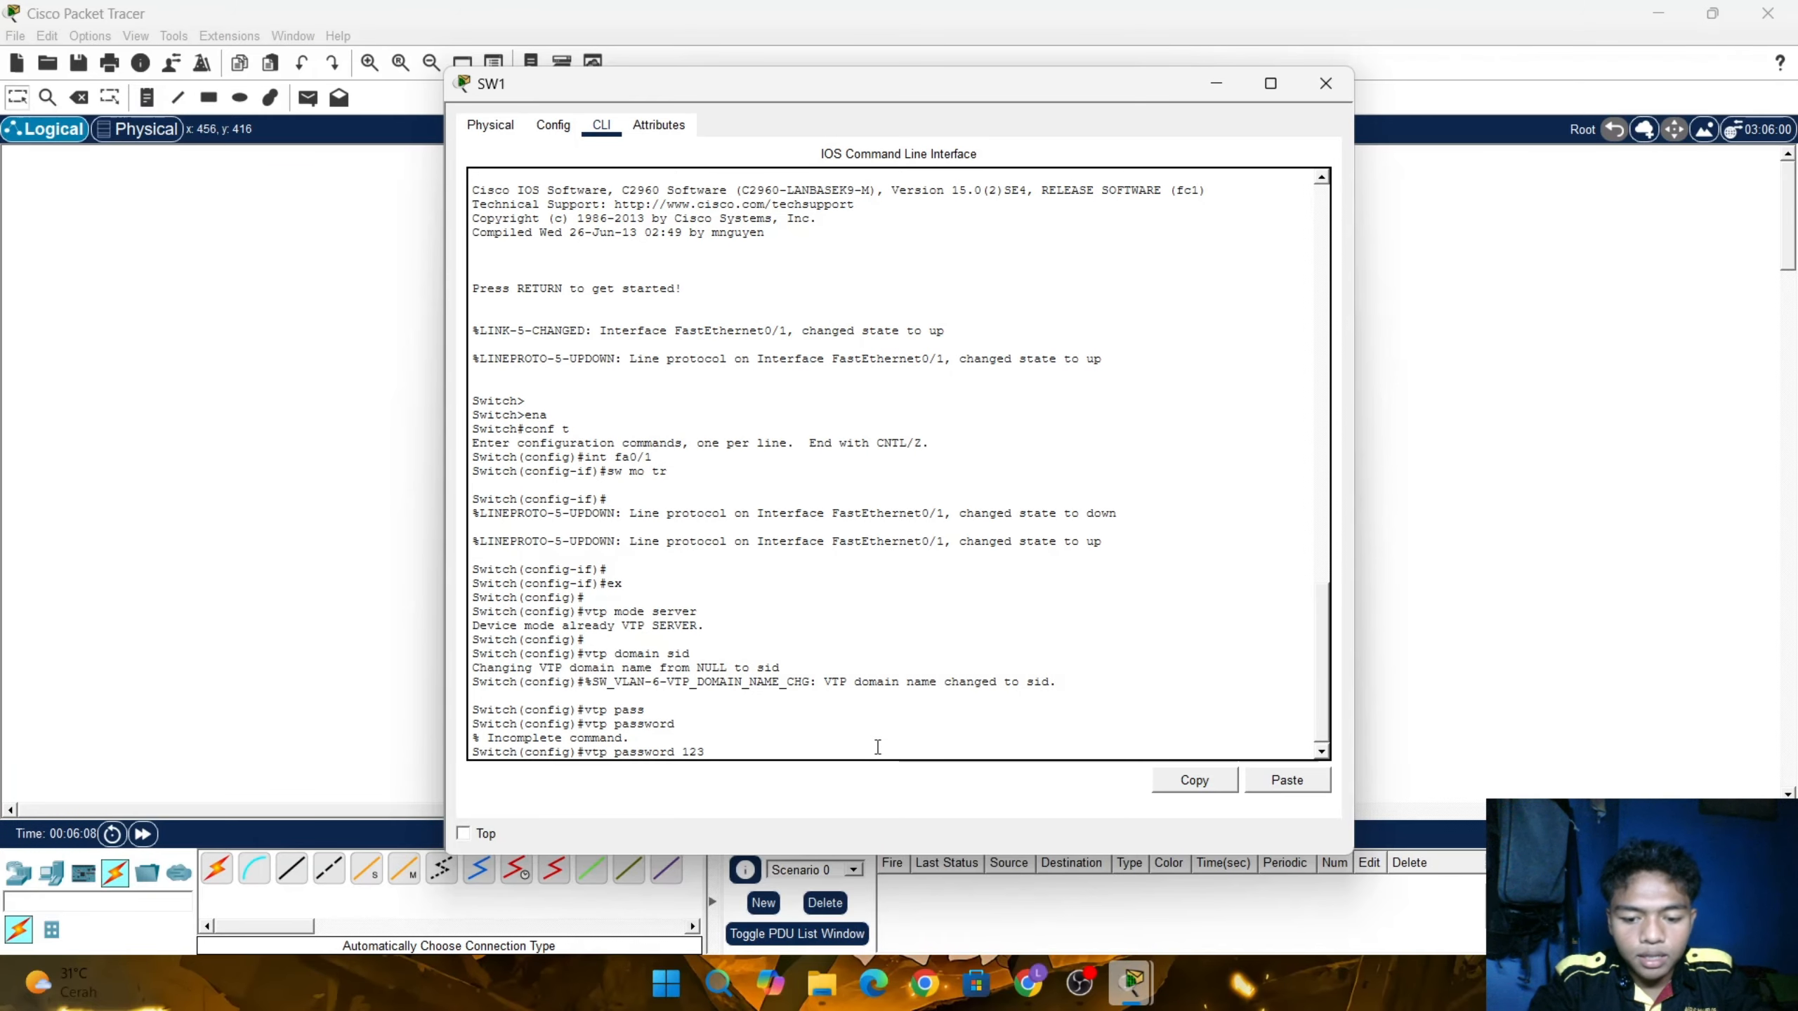
{"action": "key", "text": "Return"}
{"action": "key", "text": "Return"}
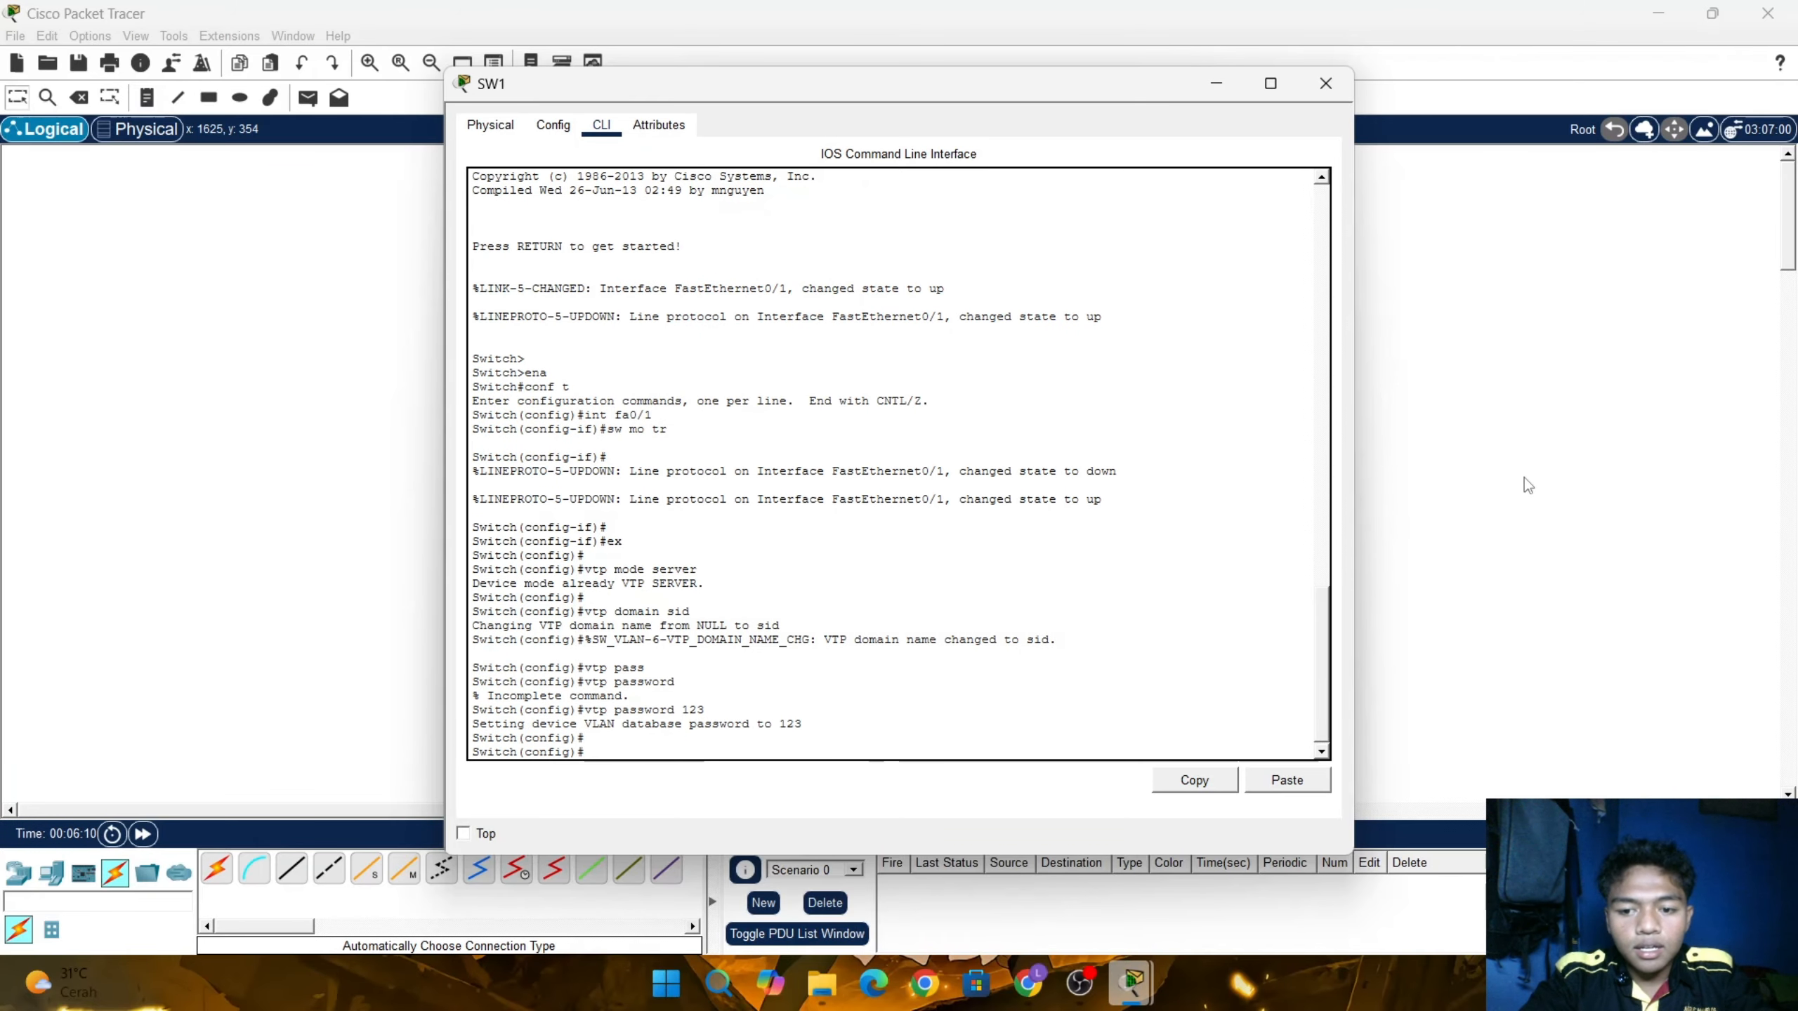
{"action": "key", "text": "alt+F4"}
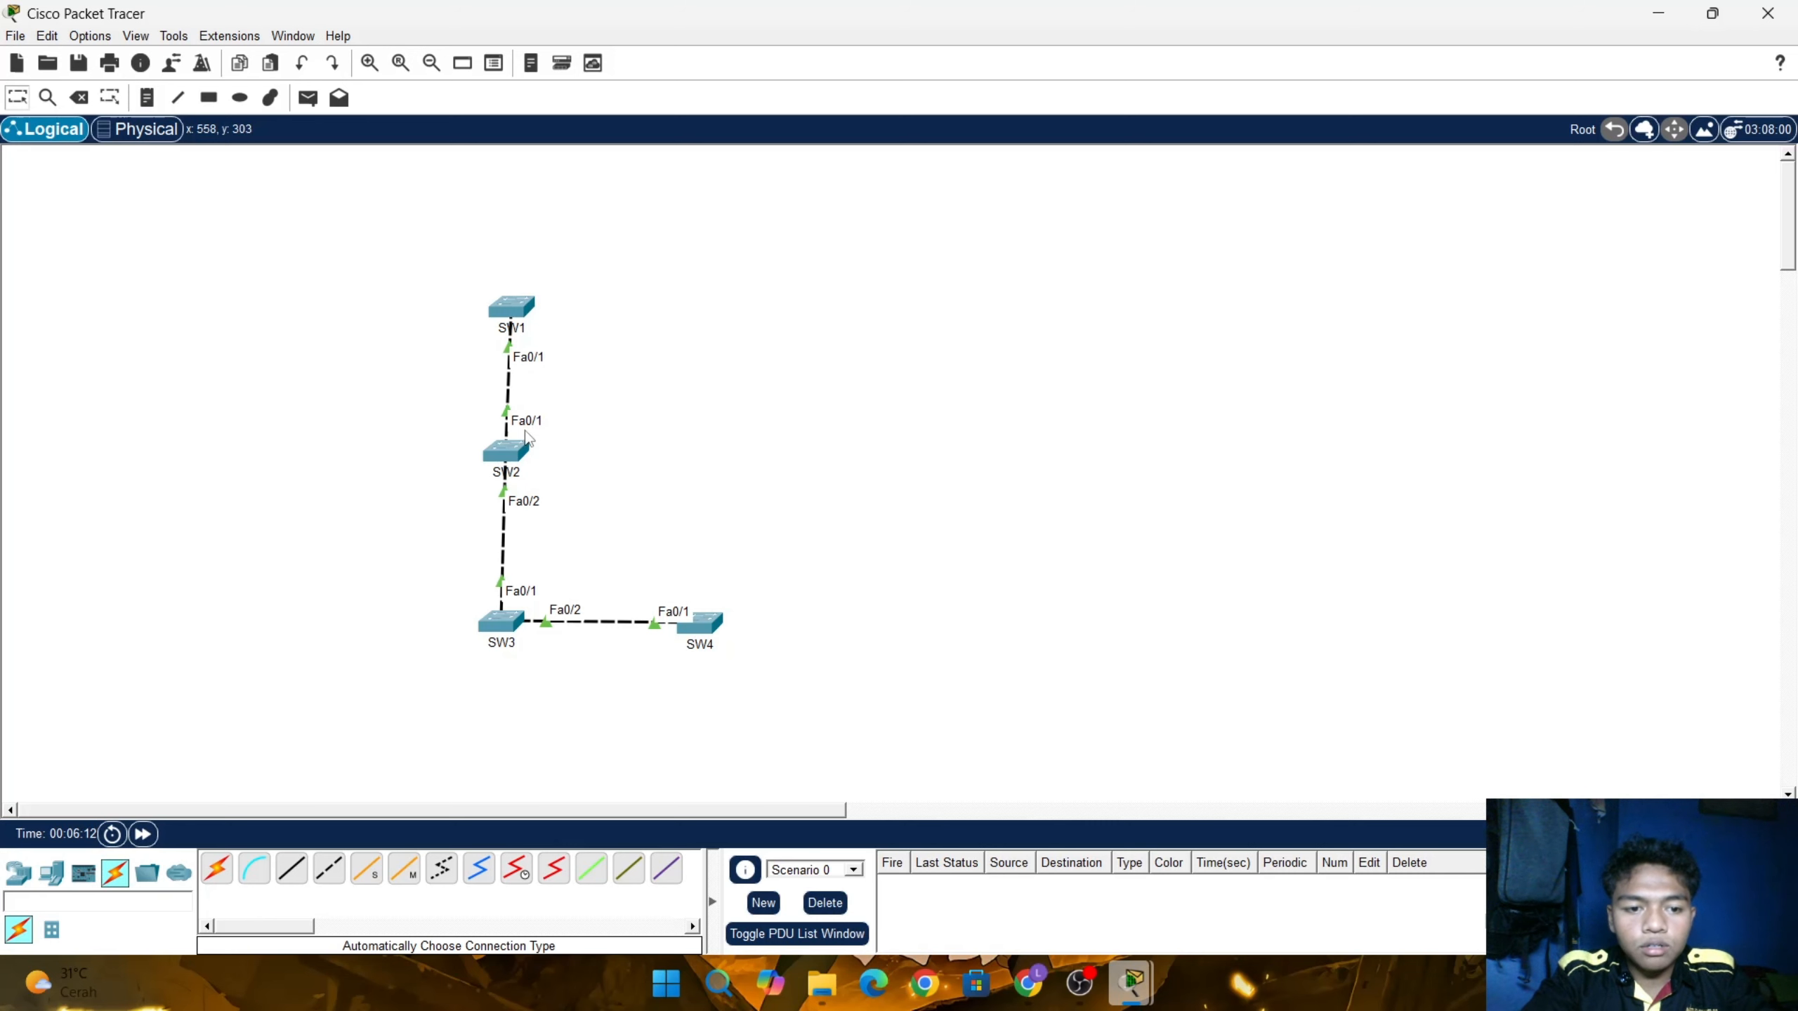
Open SW2's command line, leave interface range configuration with ex, and set the switch to VTP transparent mode with vtp mode transparent
{"action": "left_click", "coordinate": [523, 453]}
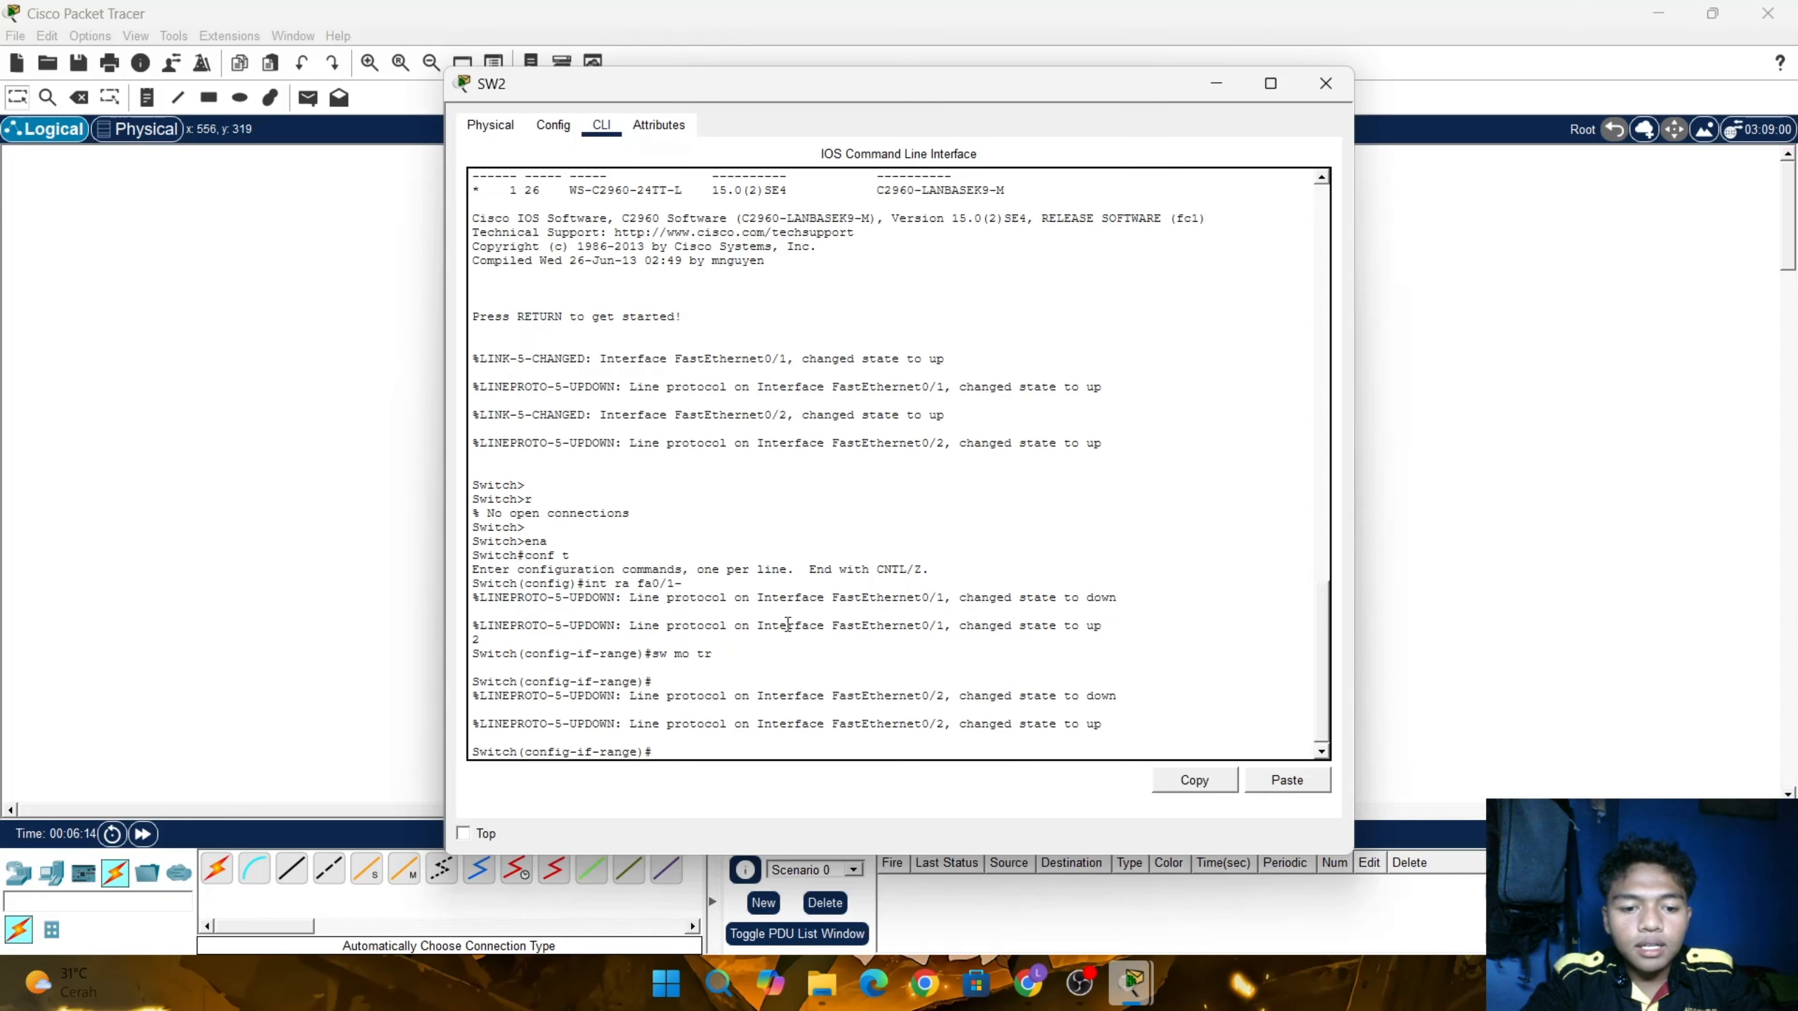
{"action": "type", "text": "ex"}
{"action": "key", "text": "Return"}
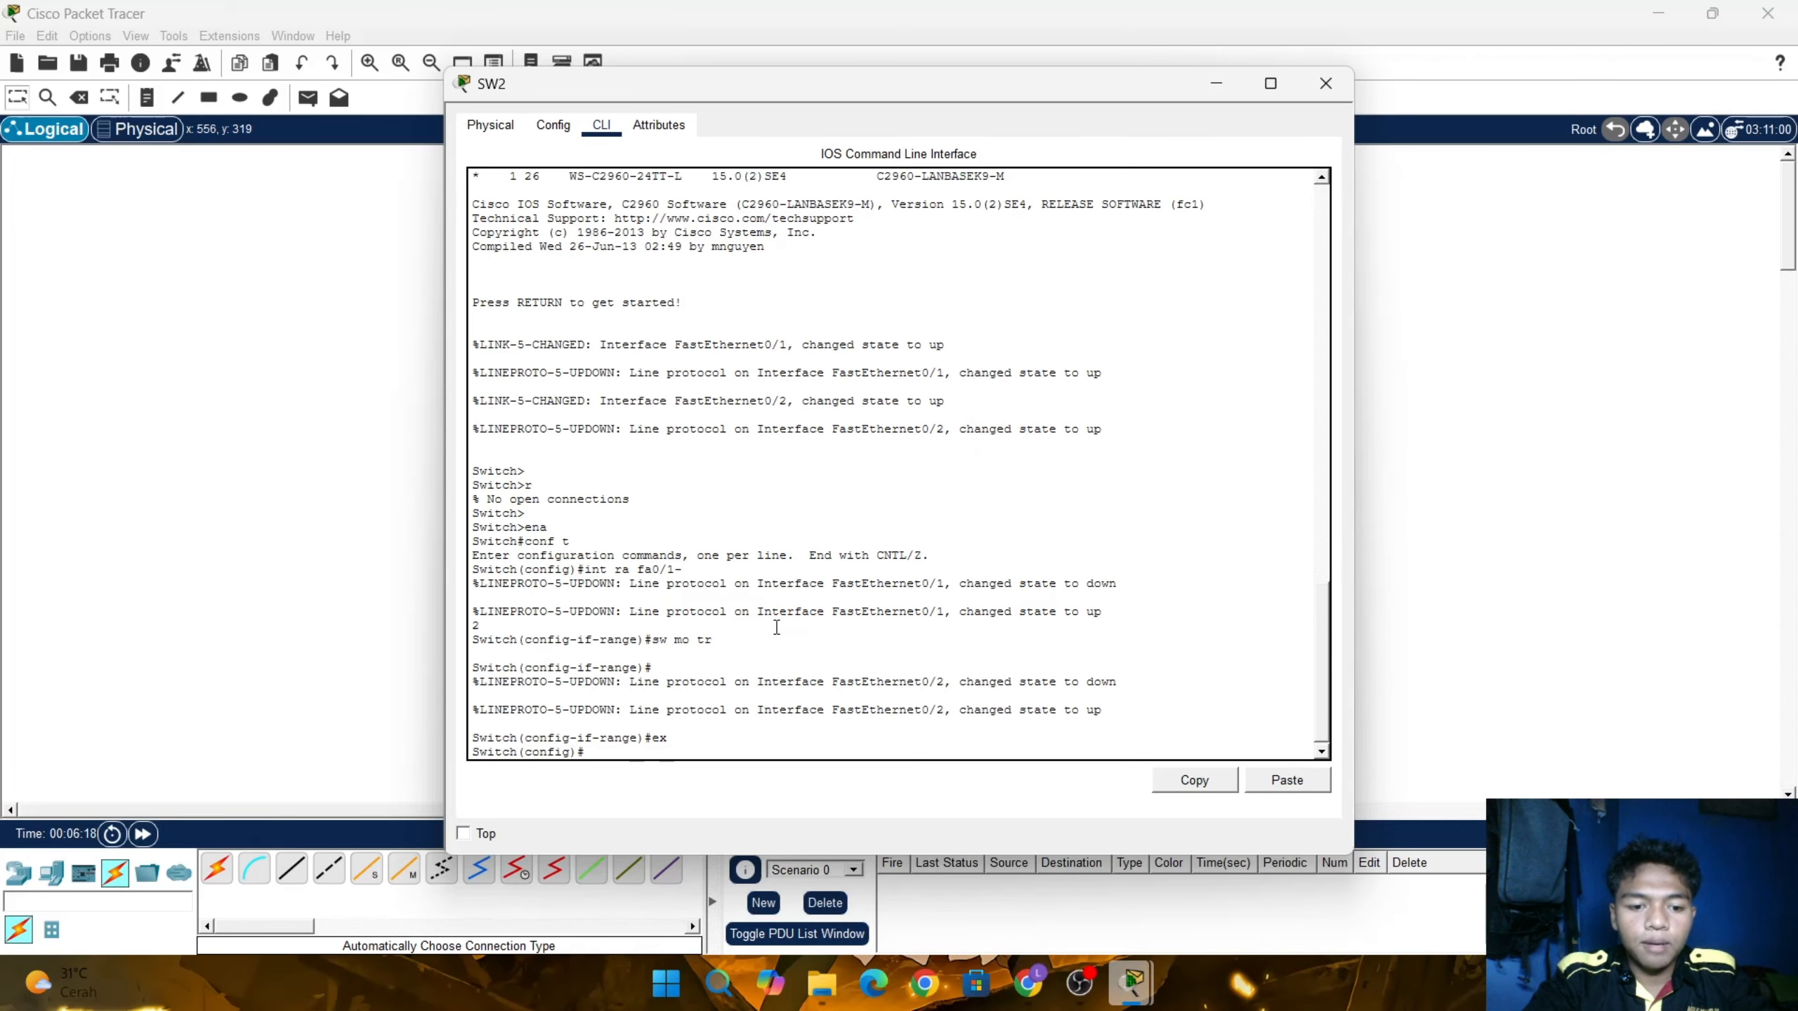
{"action": "type", "text": "vtp"}
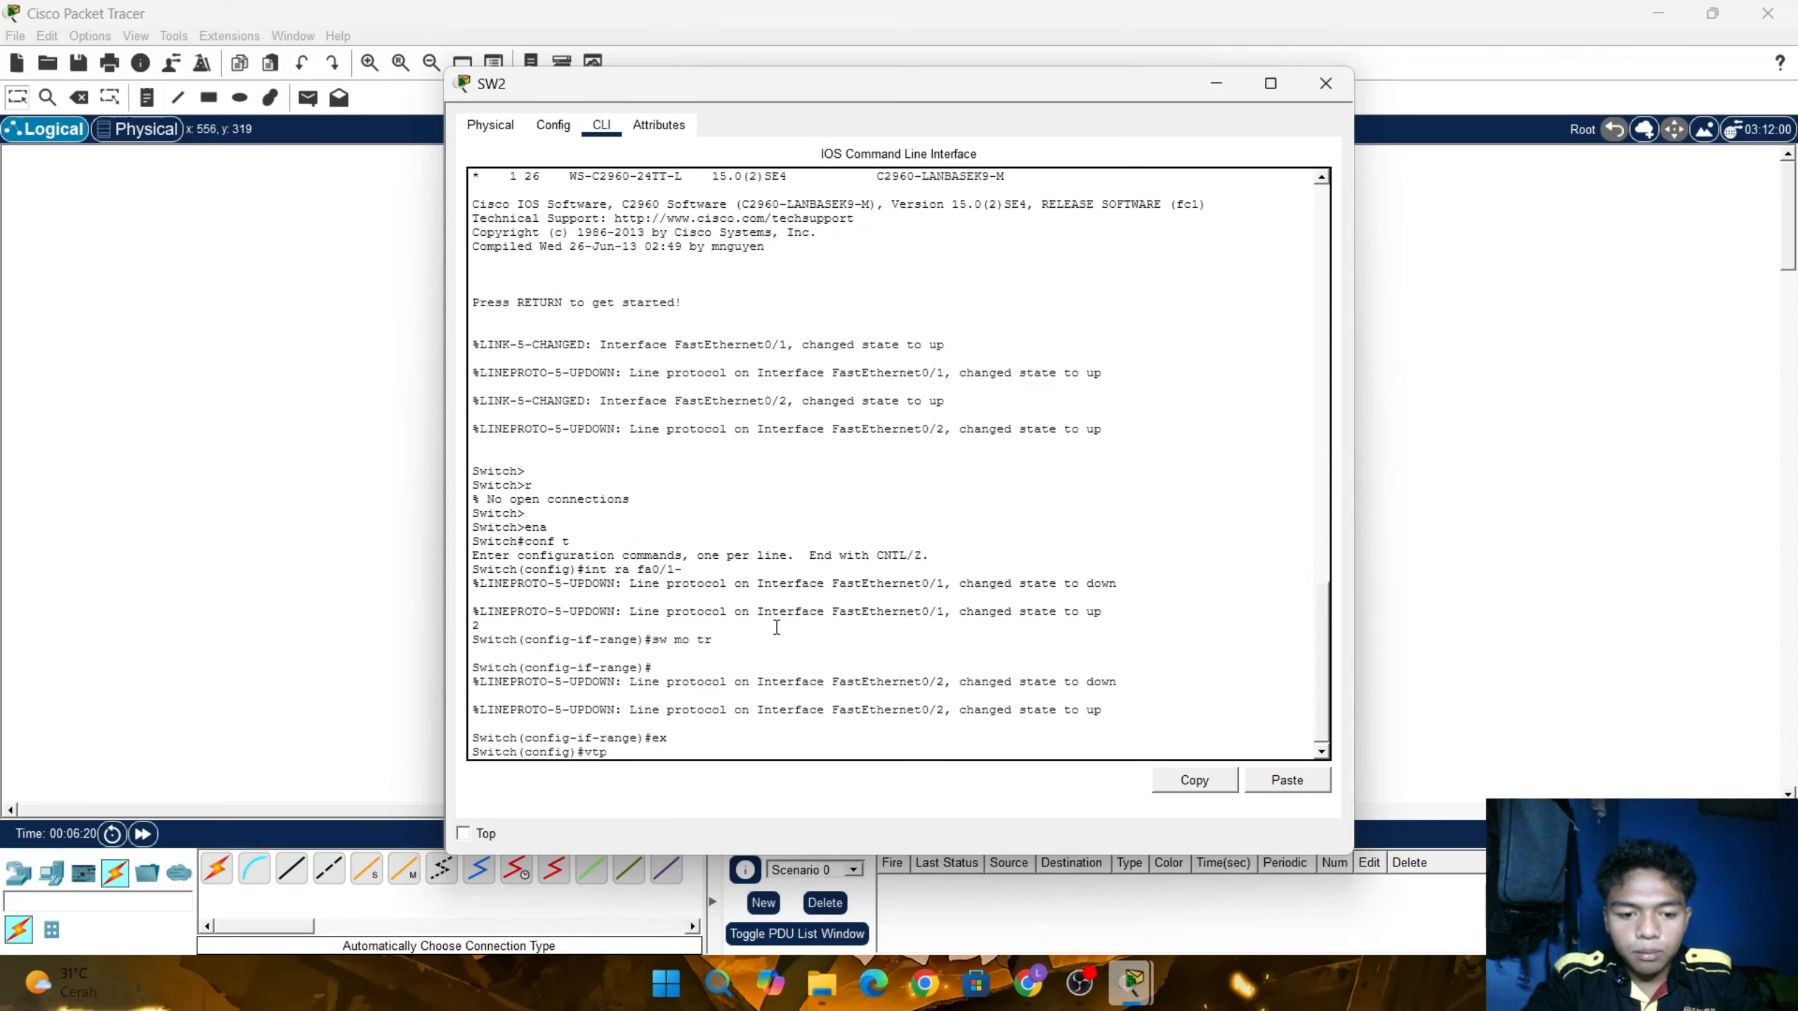
{"action": "type", "text": " mod"}
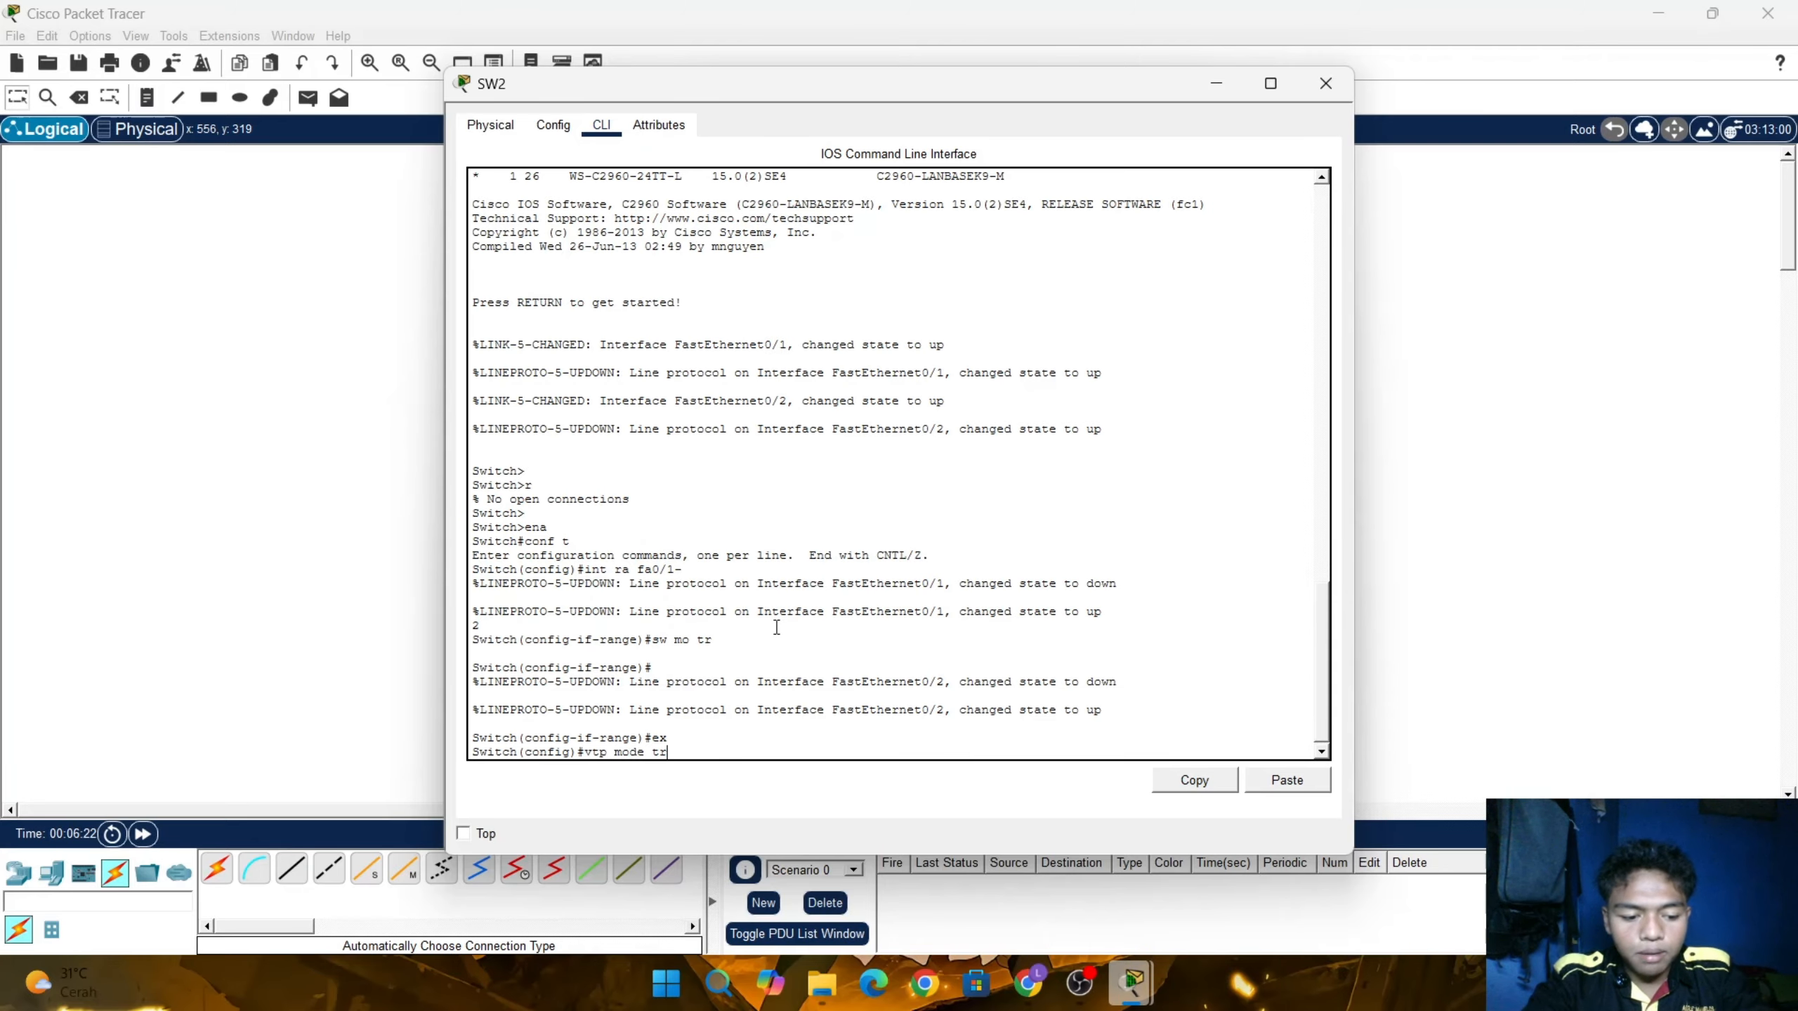
{"action": "type", "text": "e tr"}
{"action": "key", "text": "Tab"}
{"action": "key", "text": "Return"}
{"action": "key", "text": "Return"}
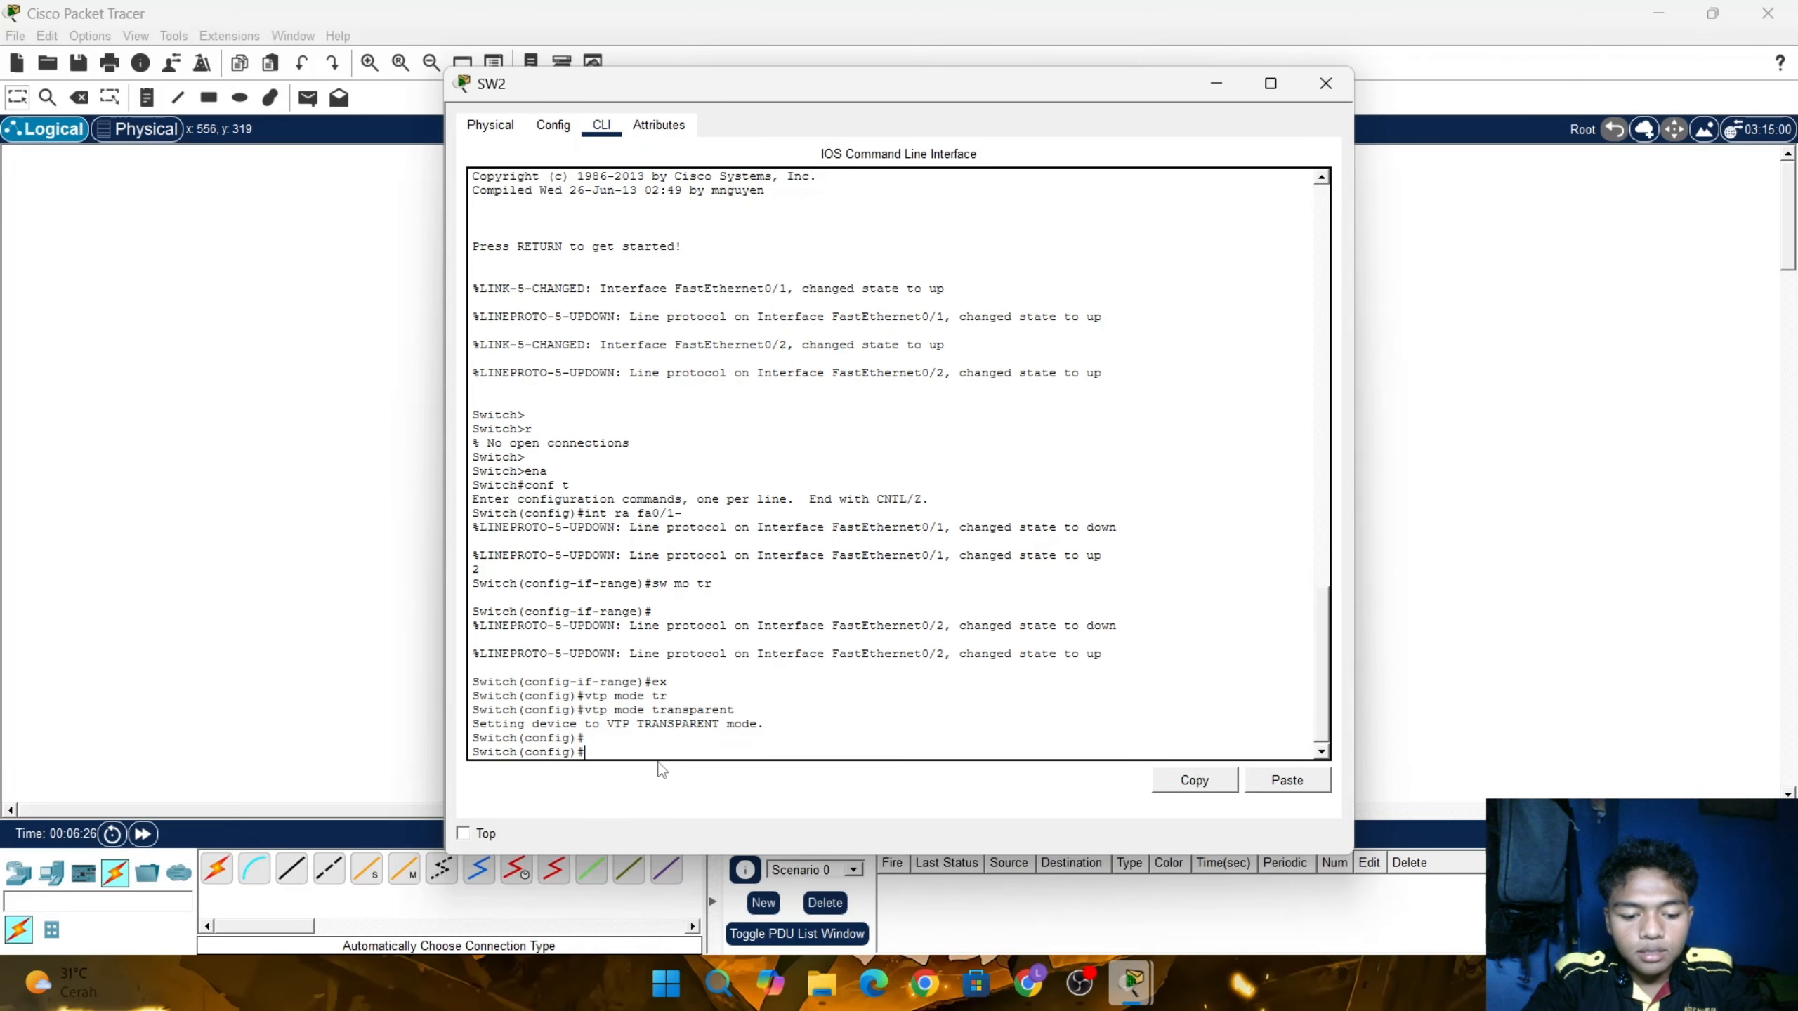
Set SW2's VTP domain name to sid with the command vtp domain sid
{"action": "type", "text": "vt"}
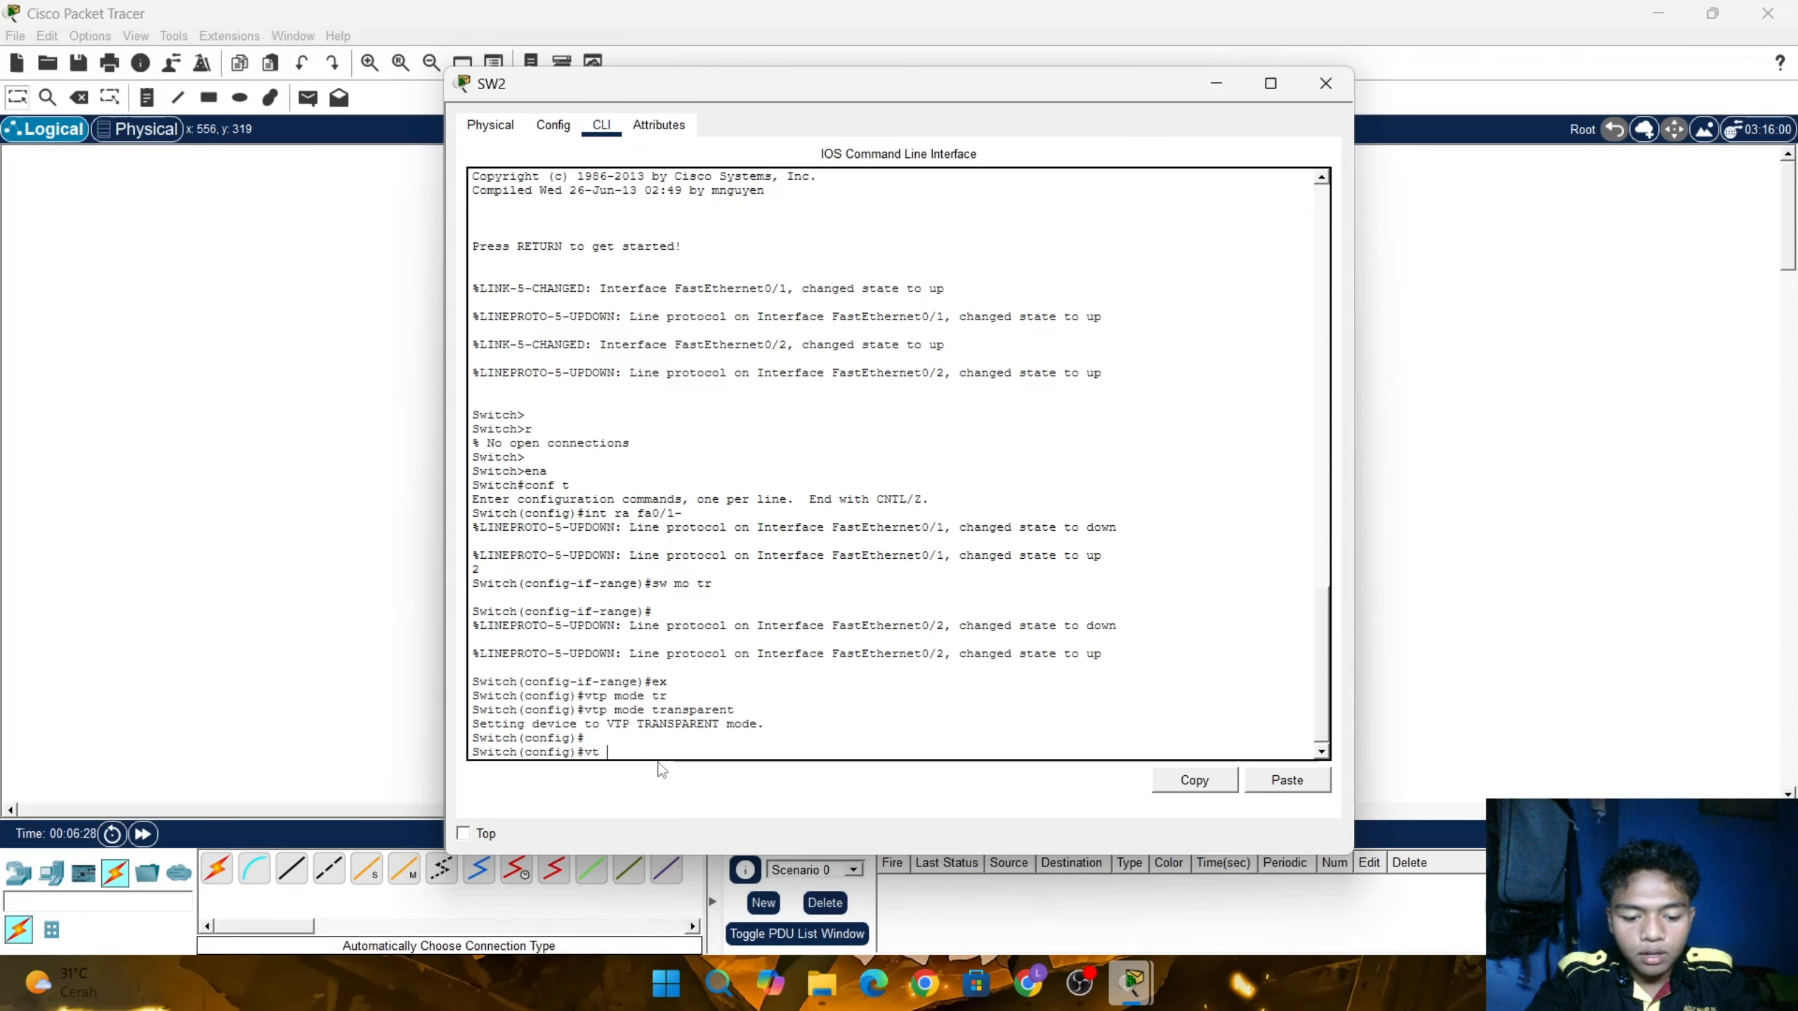
{"action": "type", "text": "p"}
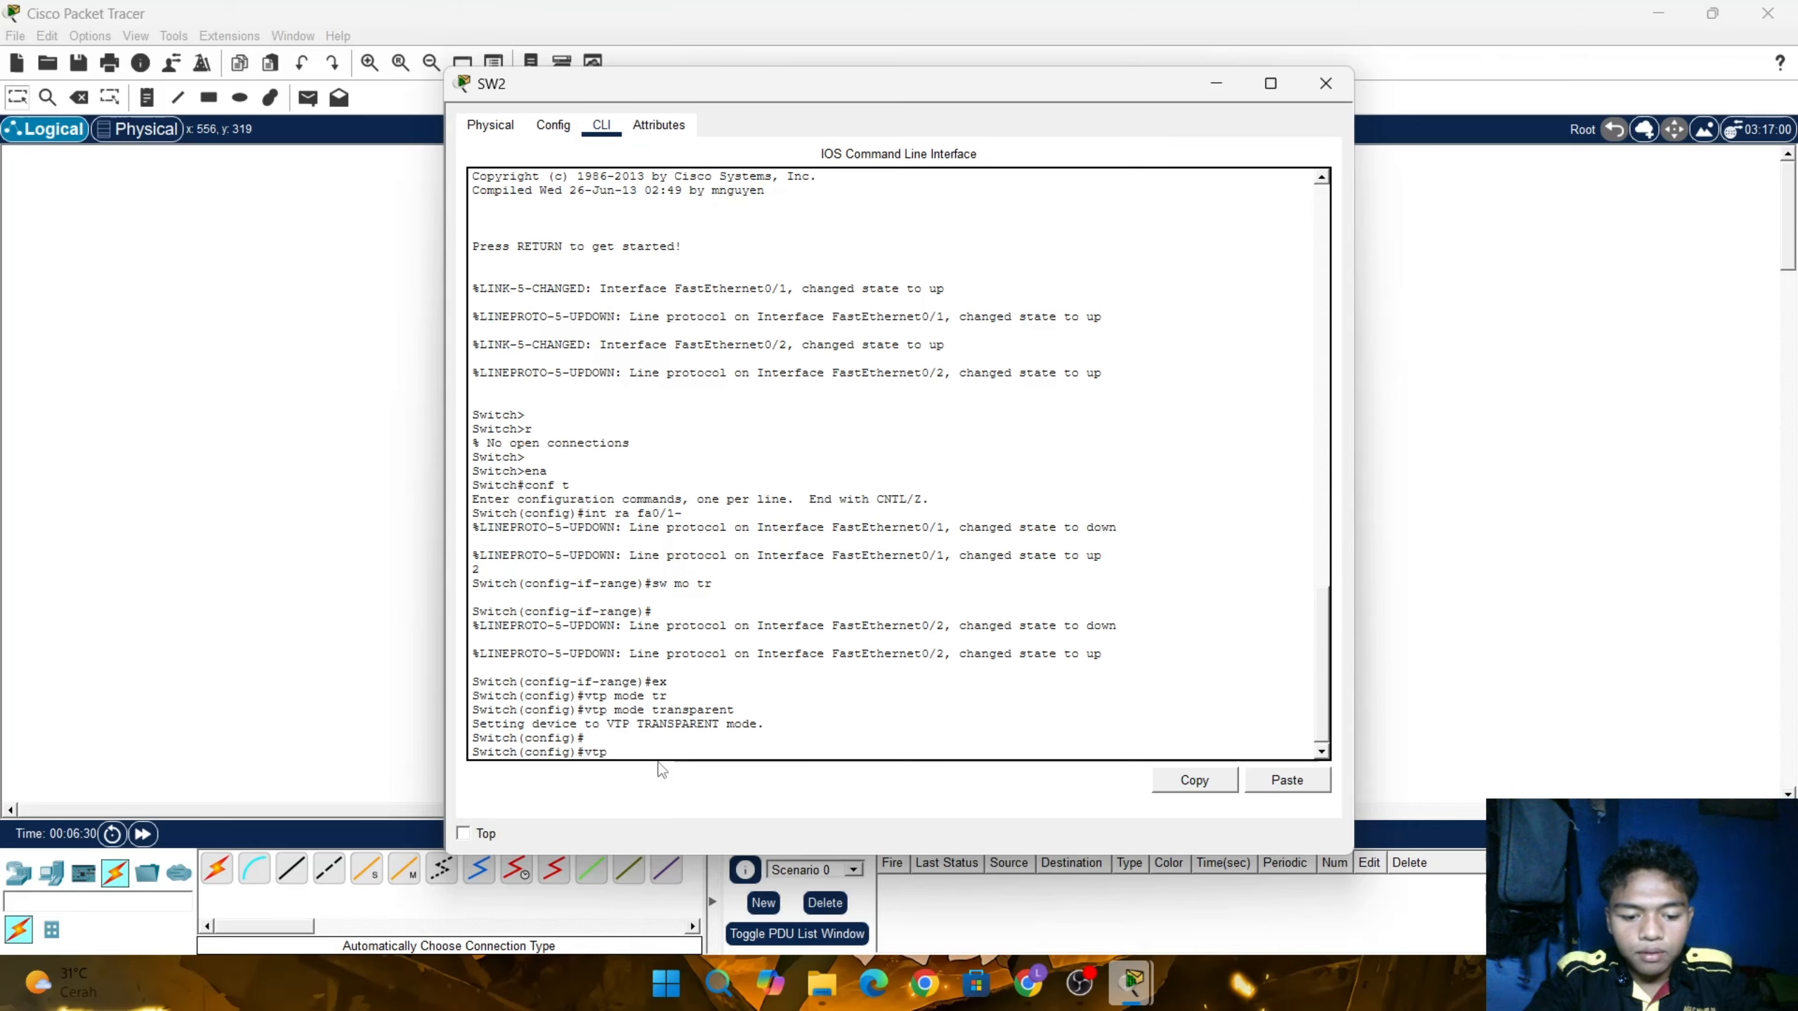
{"action": "type", "text": " do"}
{"action": "key", "text": "Tab"}
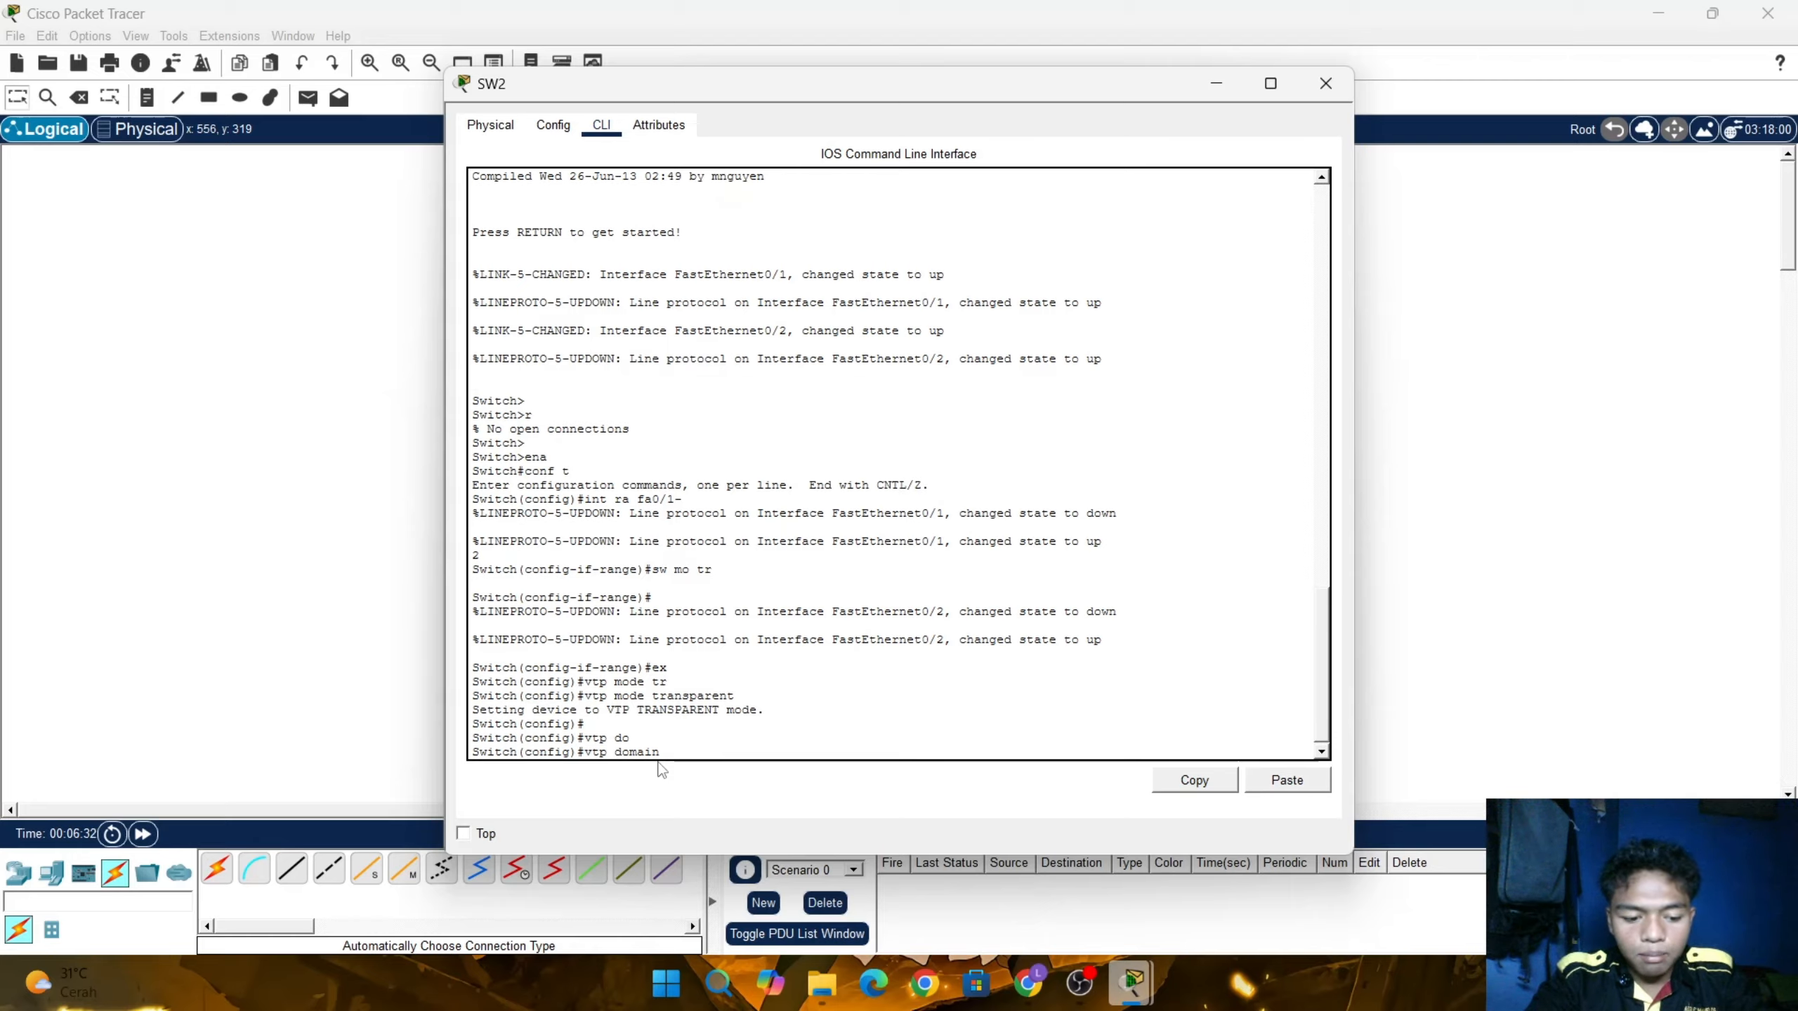
{"action": "type", "text": "sid"}
{"action": "key", "text": "Return"}
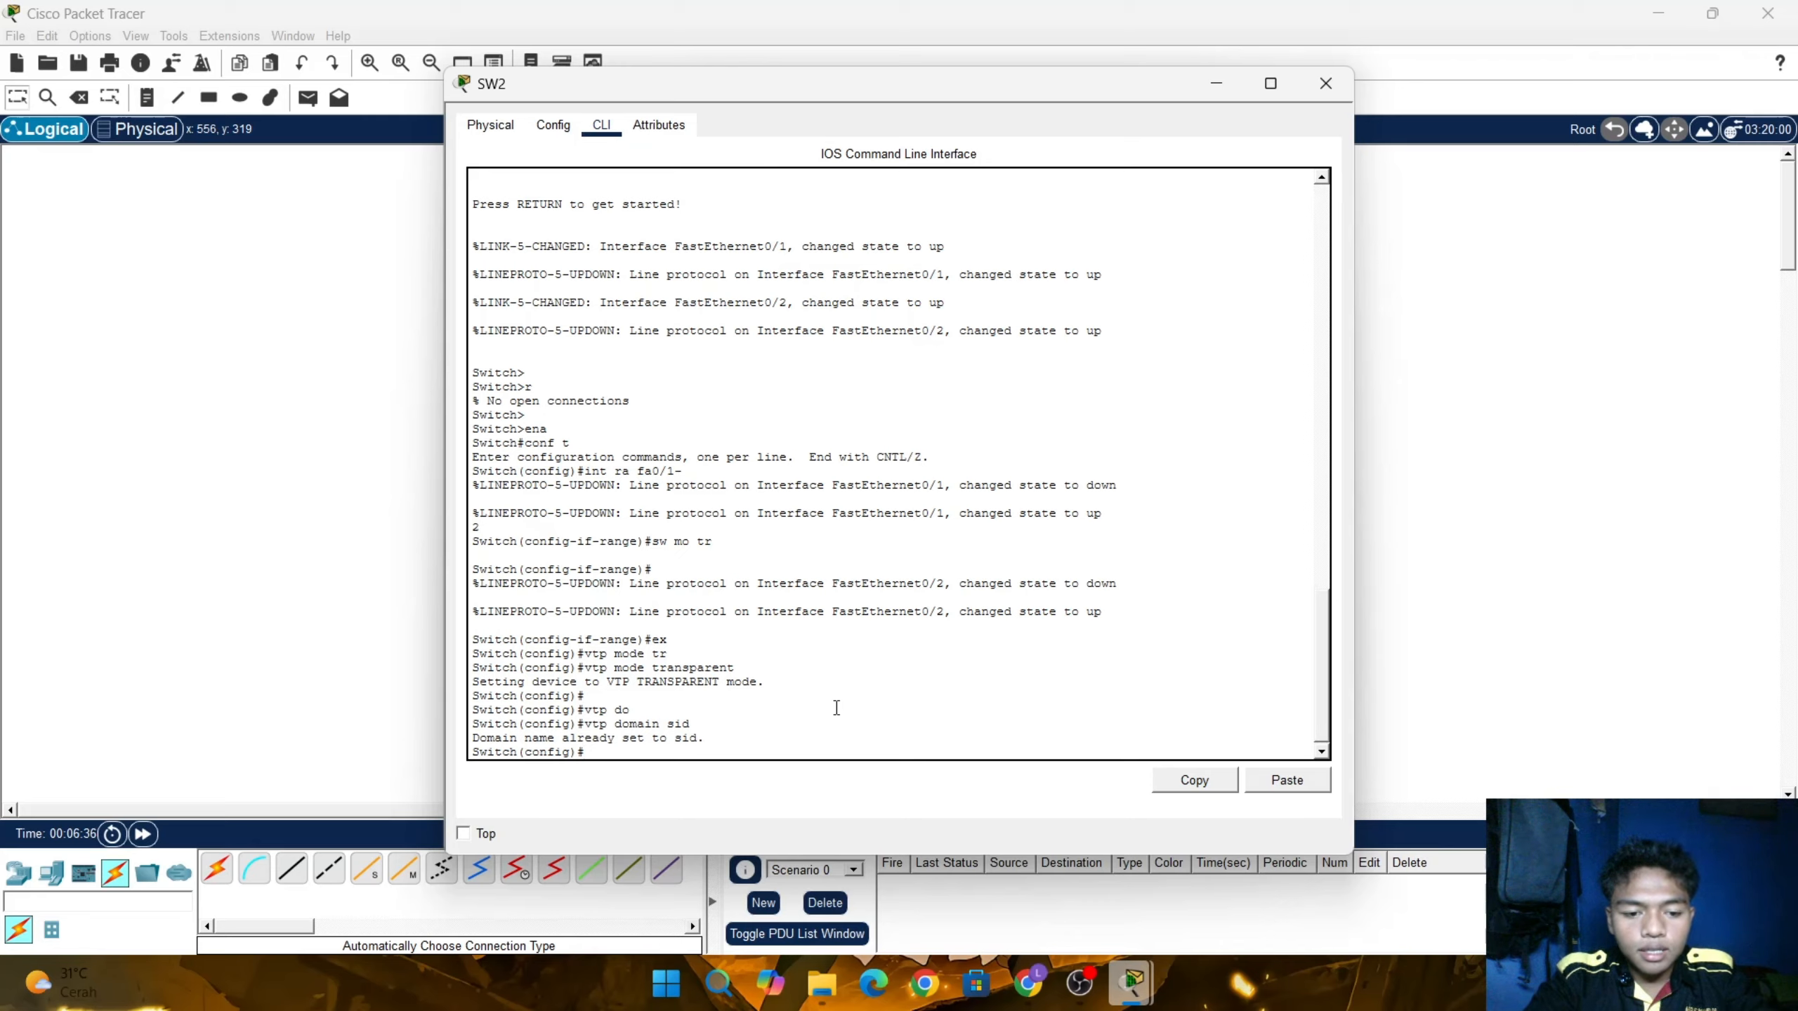
{"action": "type", "text": "pass"}
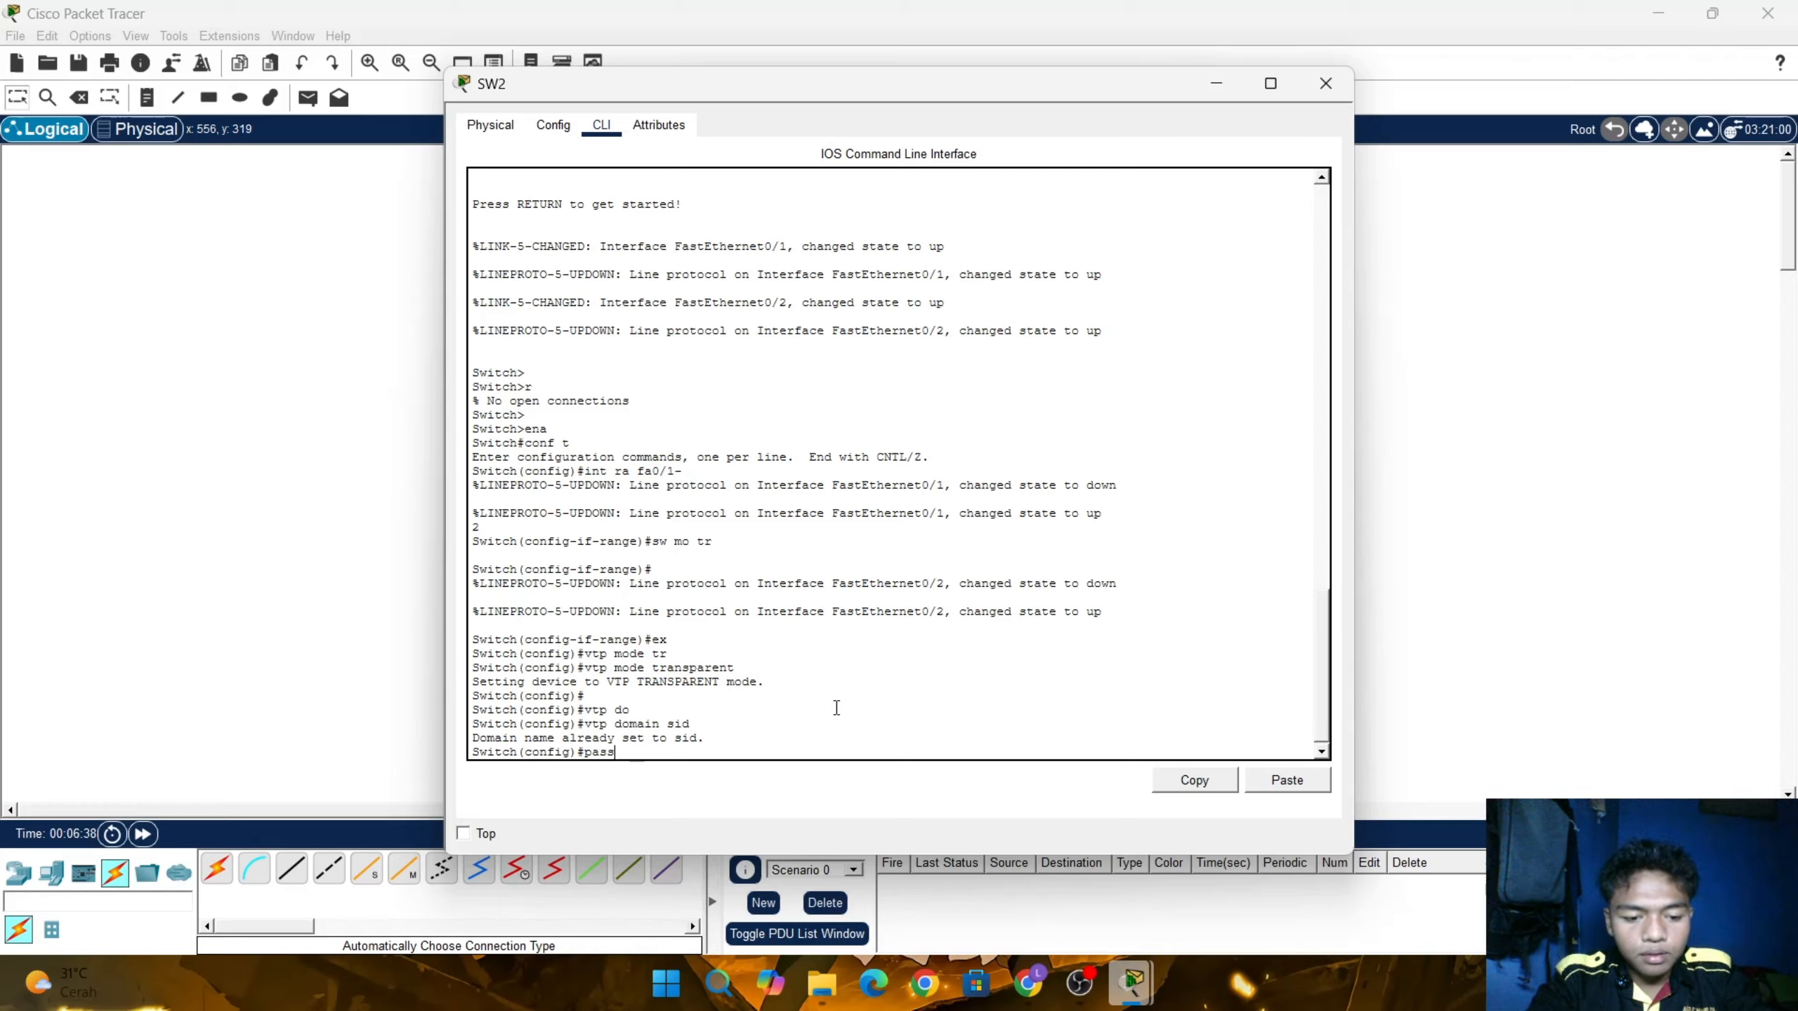
{"action": "key", "text": "Tab"}
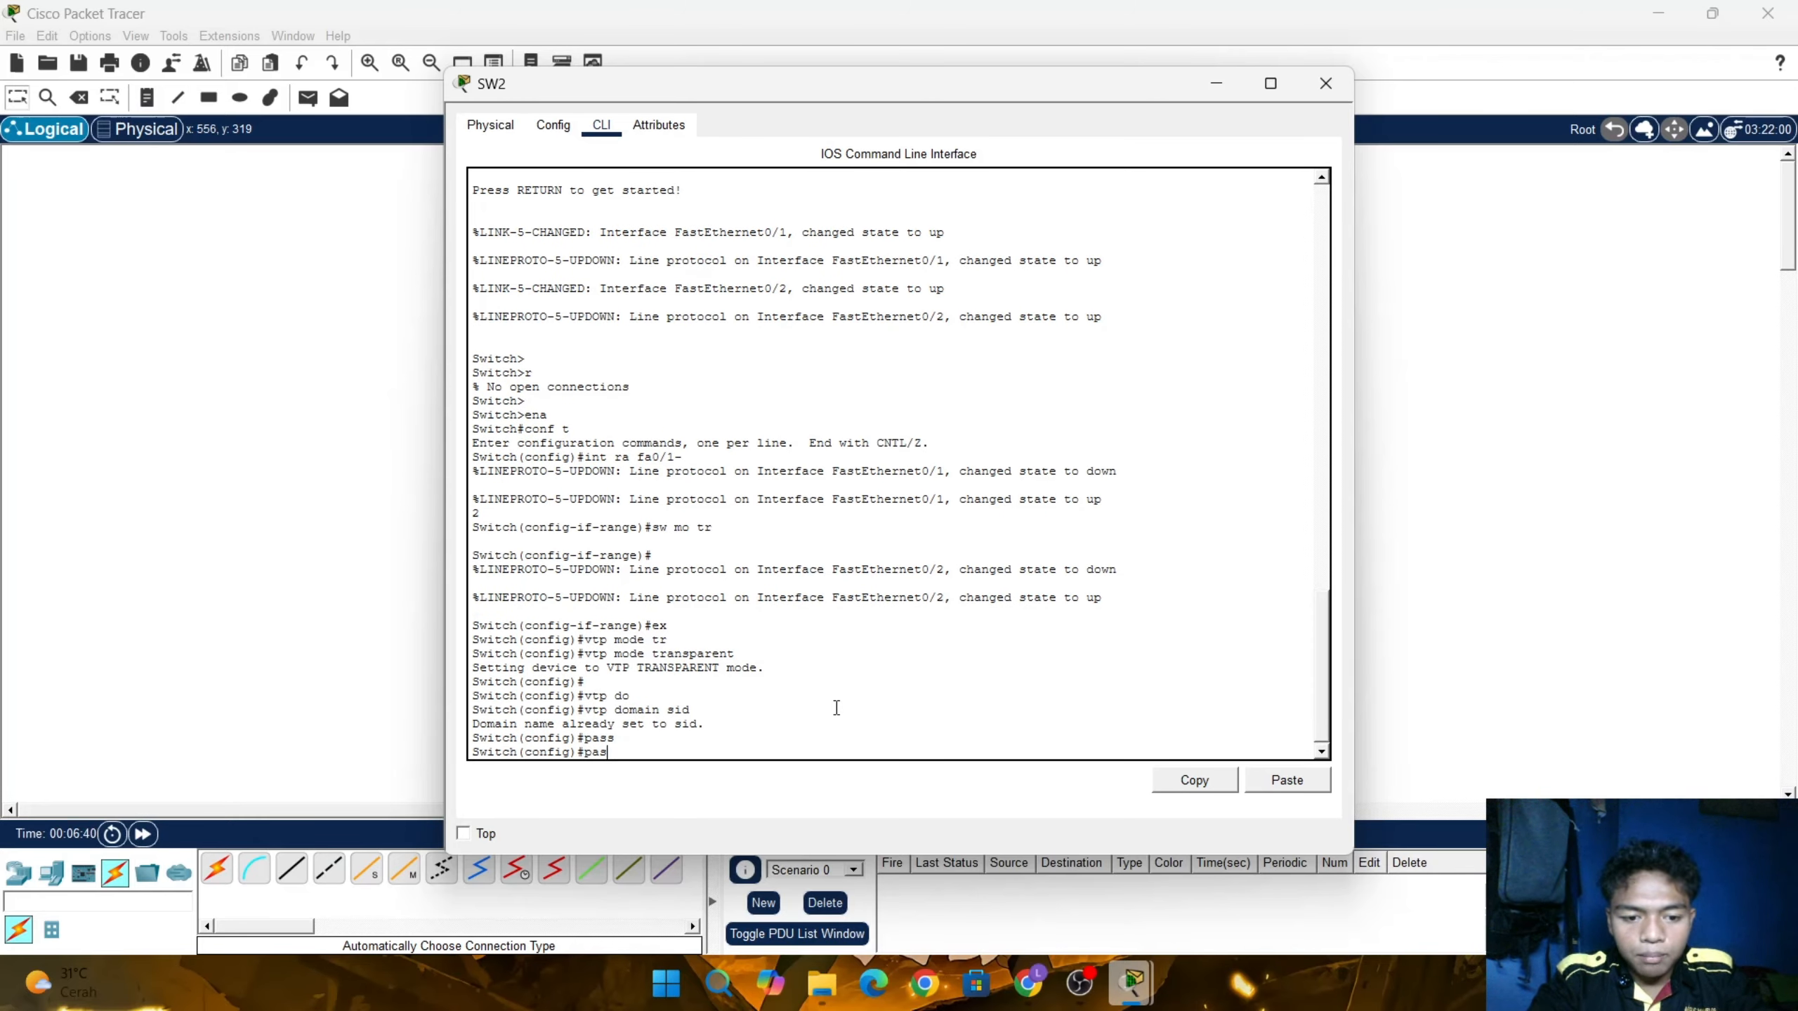
{"action": "key", "text": "BackSpace"}
{"action": "key", "text": "BackSpace"}
{"action": "key", "text": "BackSpace"}
{"action": "key", "text": "BackSpace"}
Set the VTP password on SW2 with the vtp password command and close its window
{"action": "type", "text": "vt"}
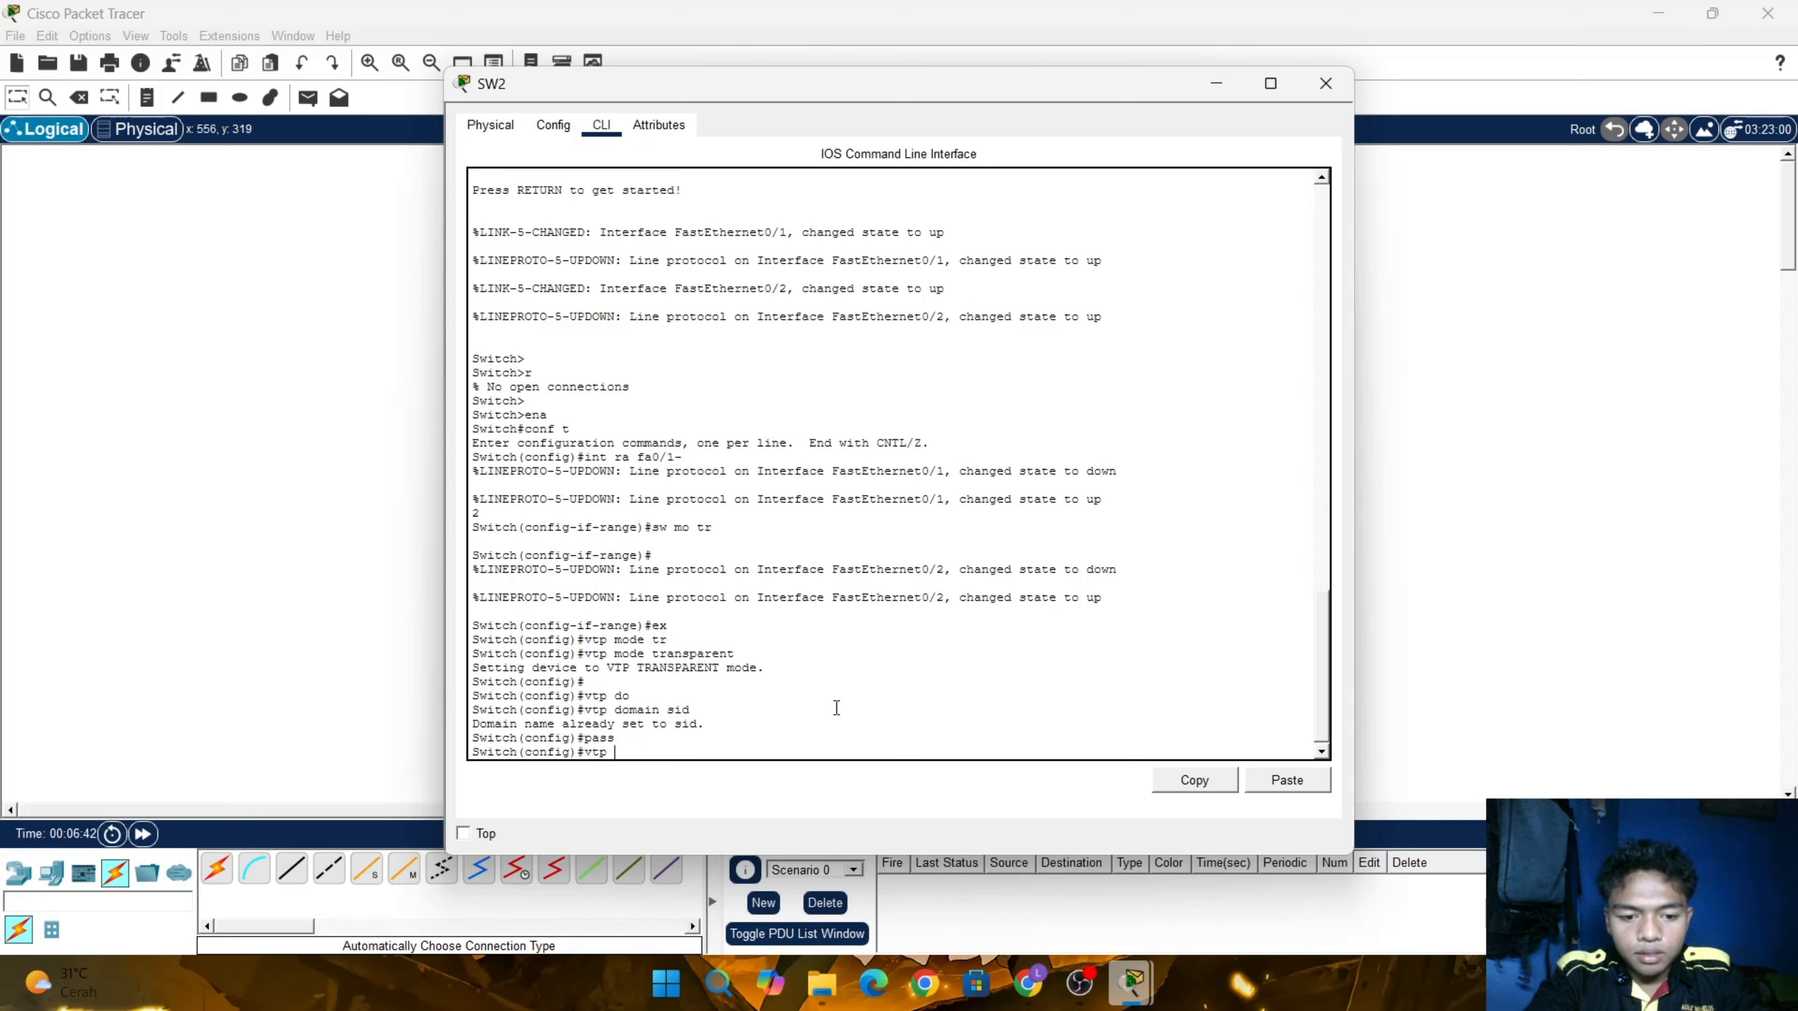
{"action": "type", "text": "p"}
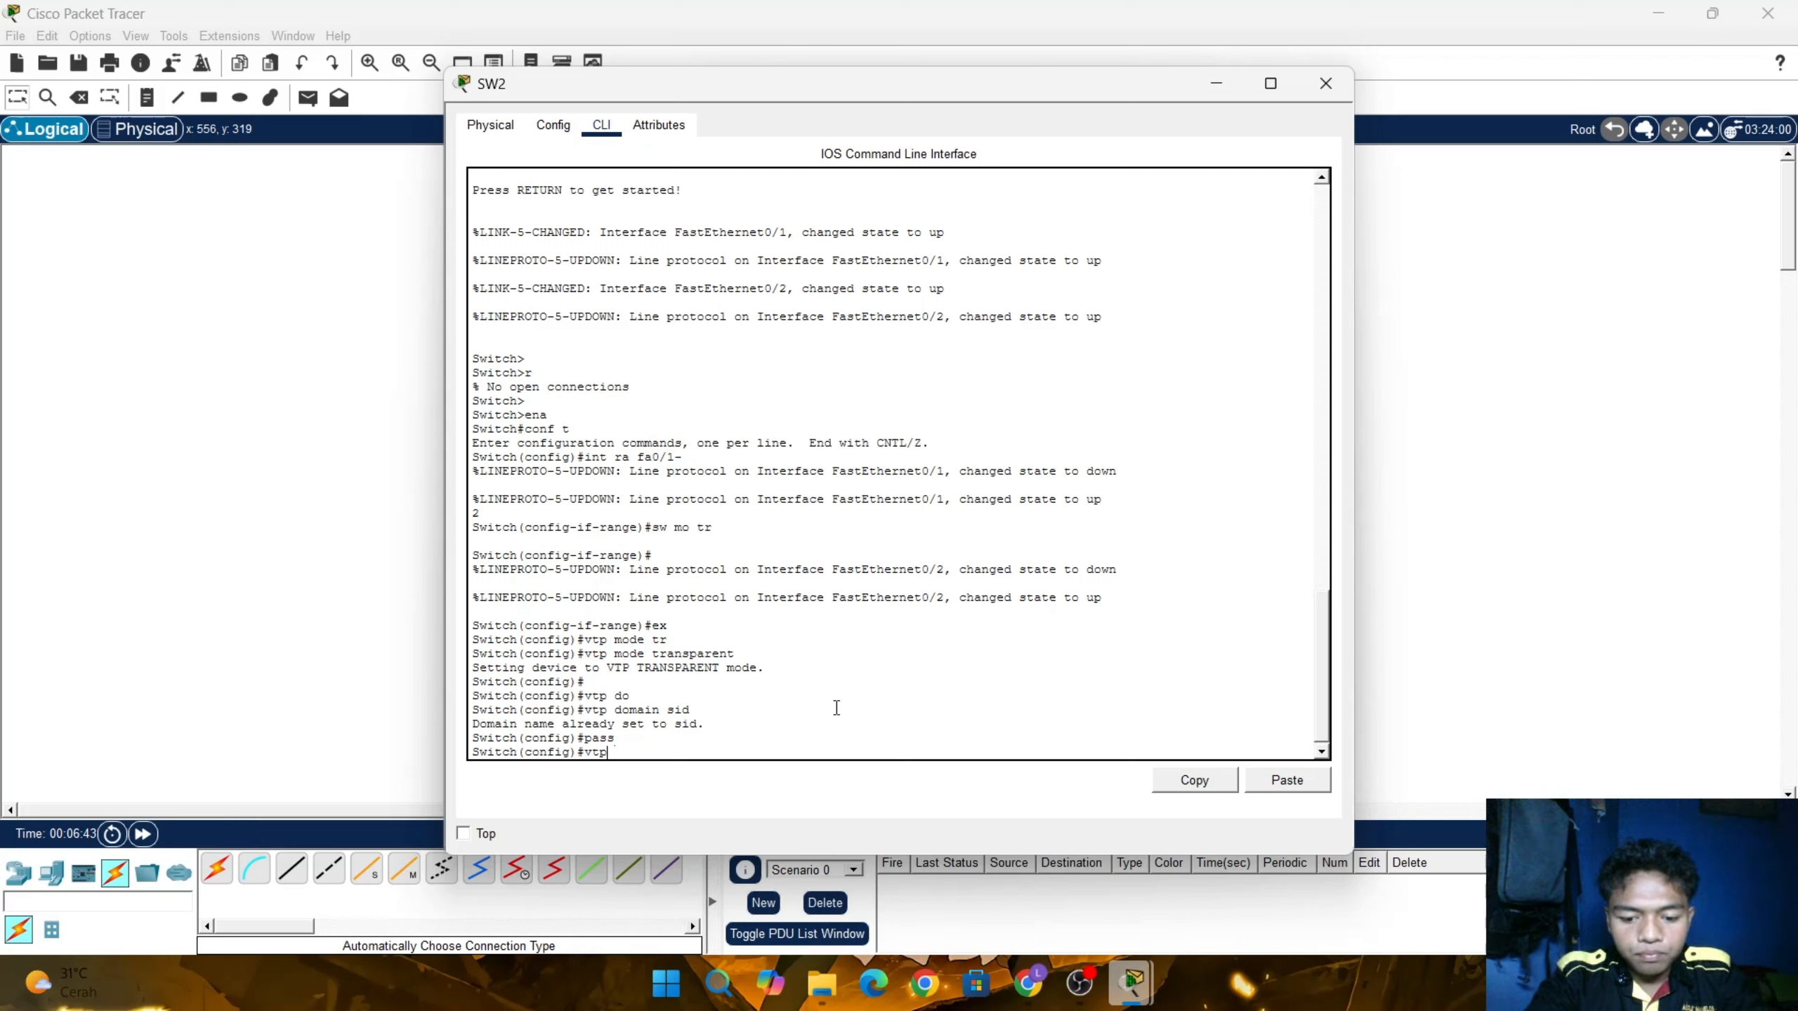
{"action": "type", "text": "p pass"}
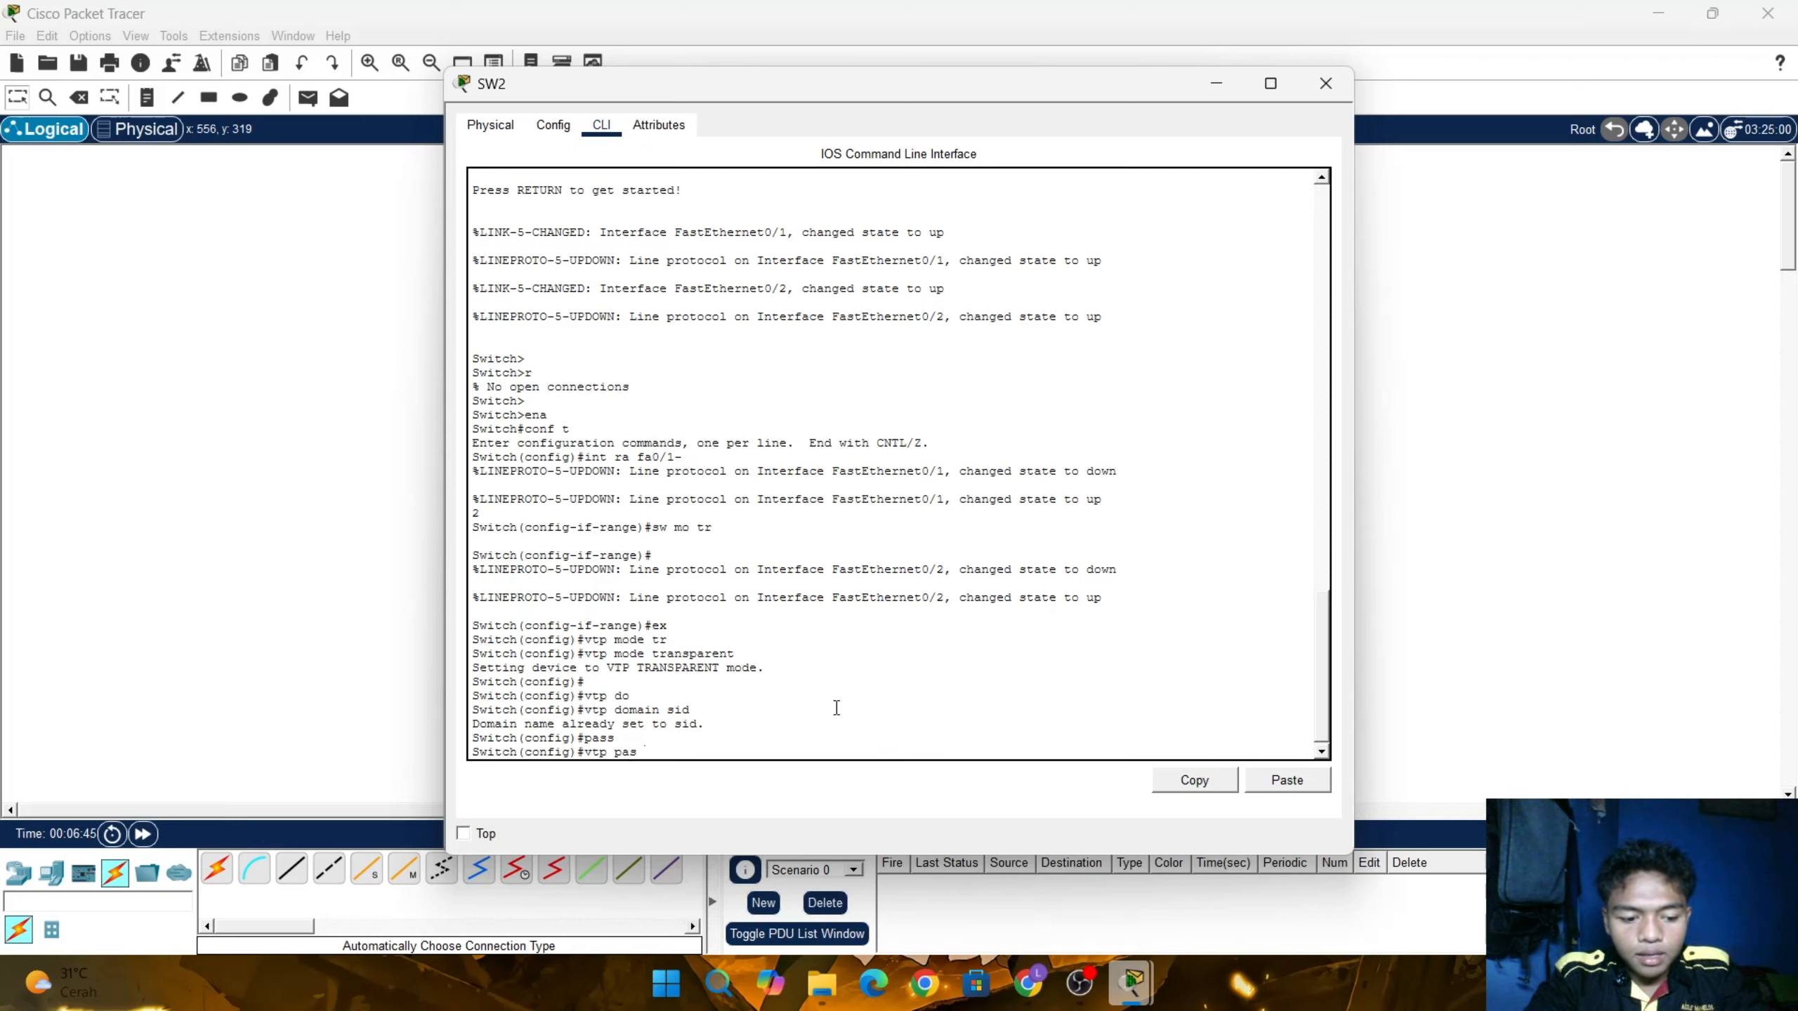
{"action": "key", "text": "Tab"}
{"action": "type", "text": "123"}
{"action": "key", "text": "Return"}
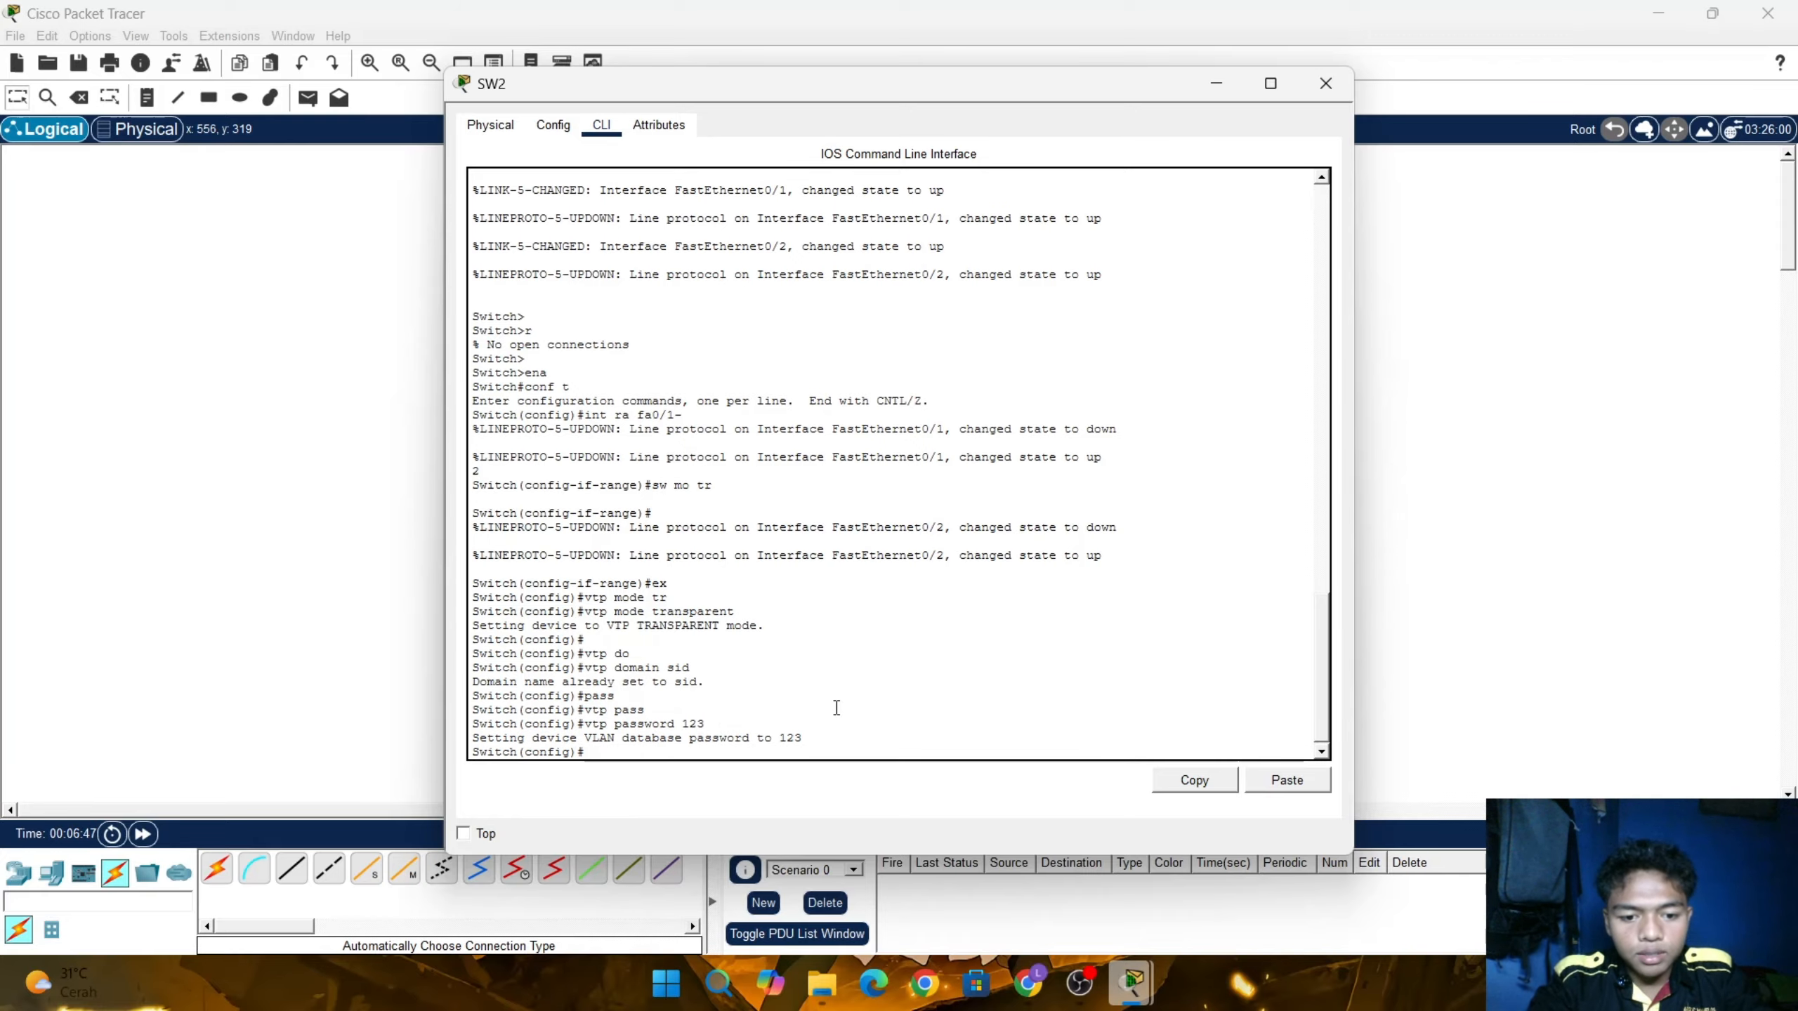
{"action": "left_click", "coordinate": [1543, 386]}
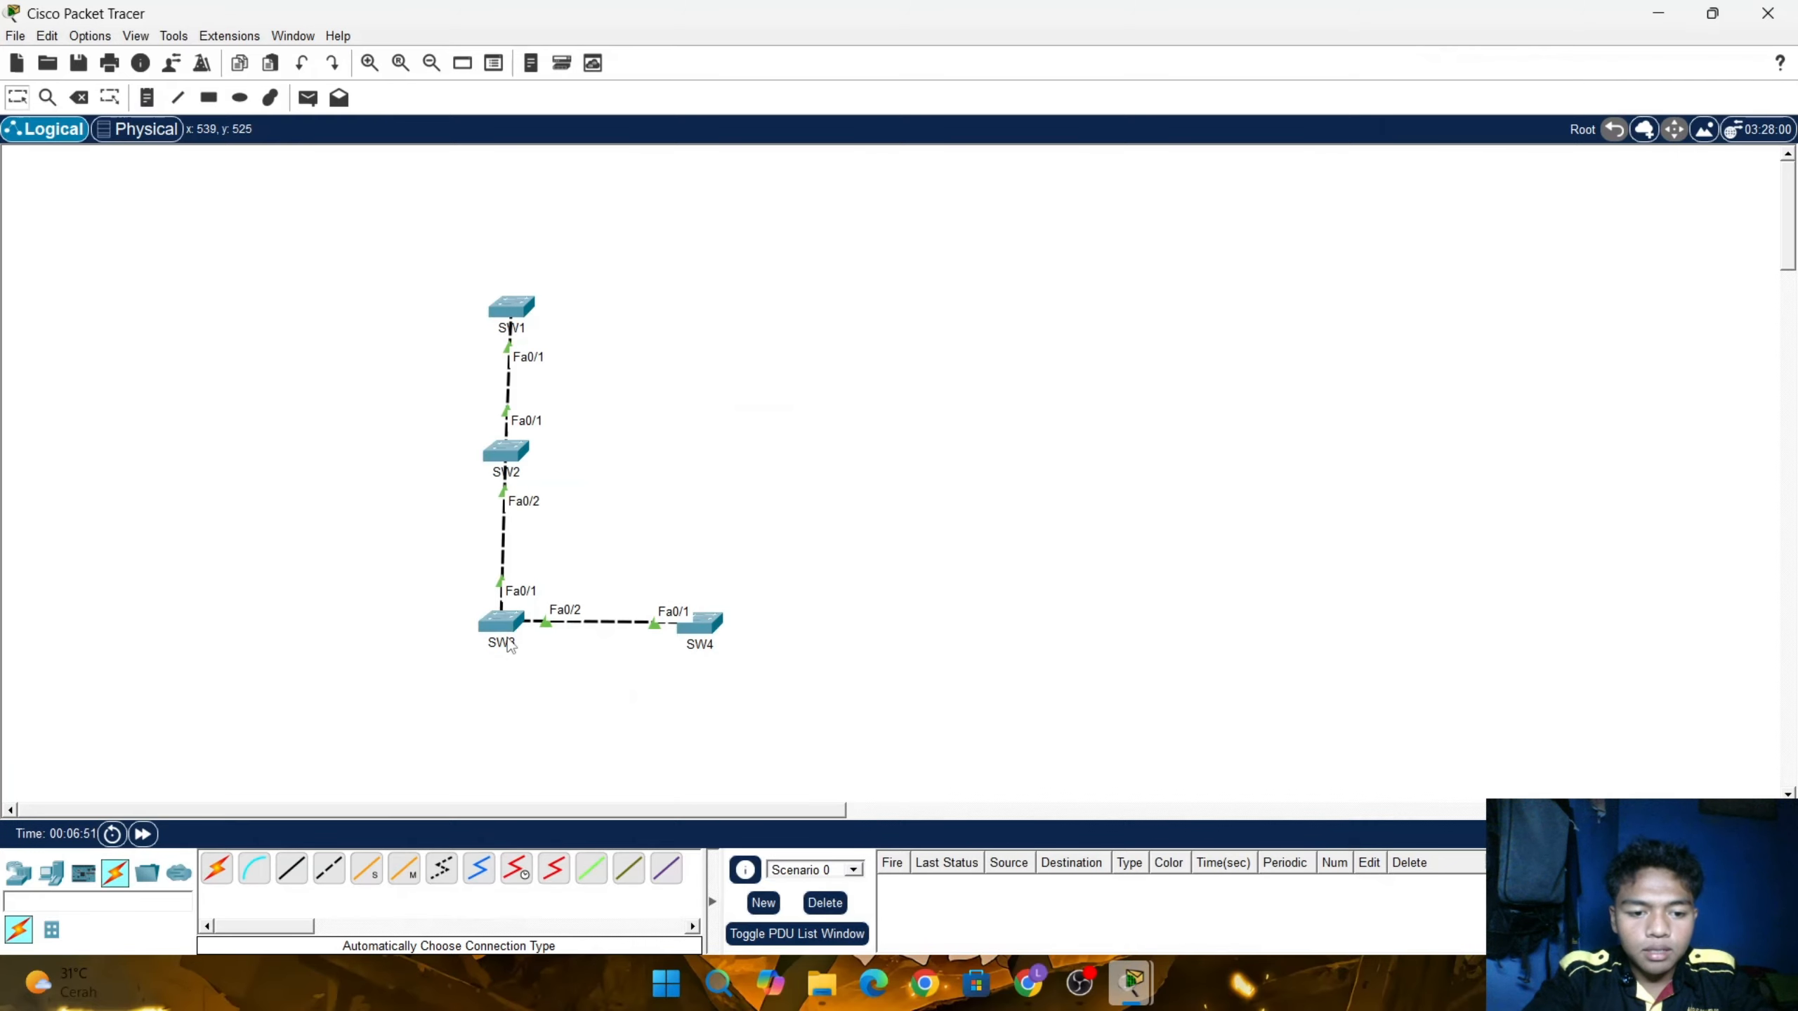
Open SW3's command line, leave interface range configuration with ex, and make the switch a VTP client with vtp mode client
{"action": "left_click", "coordinate": [499, 626]}
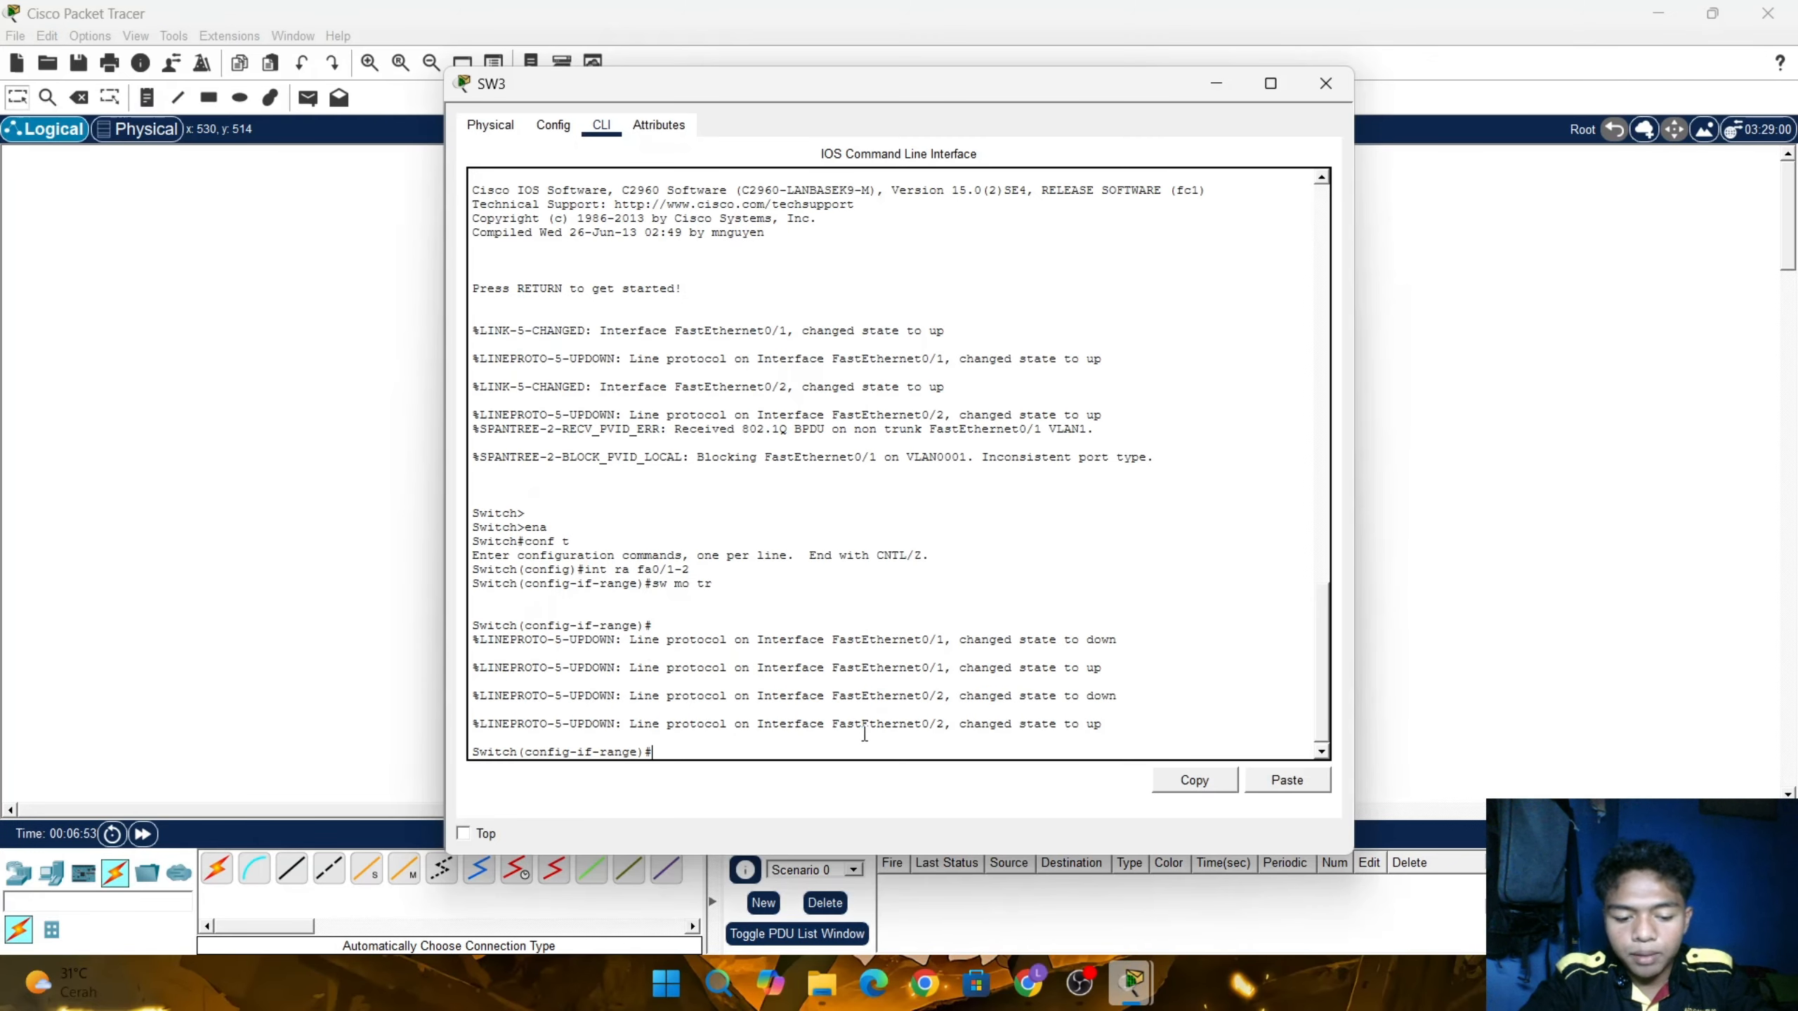
{"action": "type", "text": "ex"}
{"action": "key", "text": "Return"}
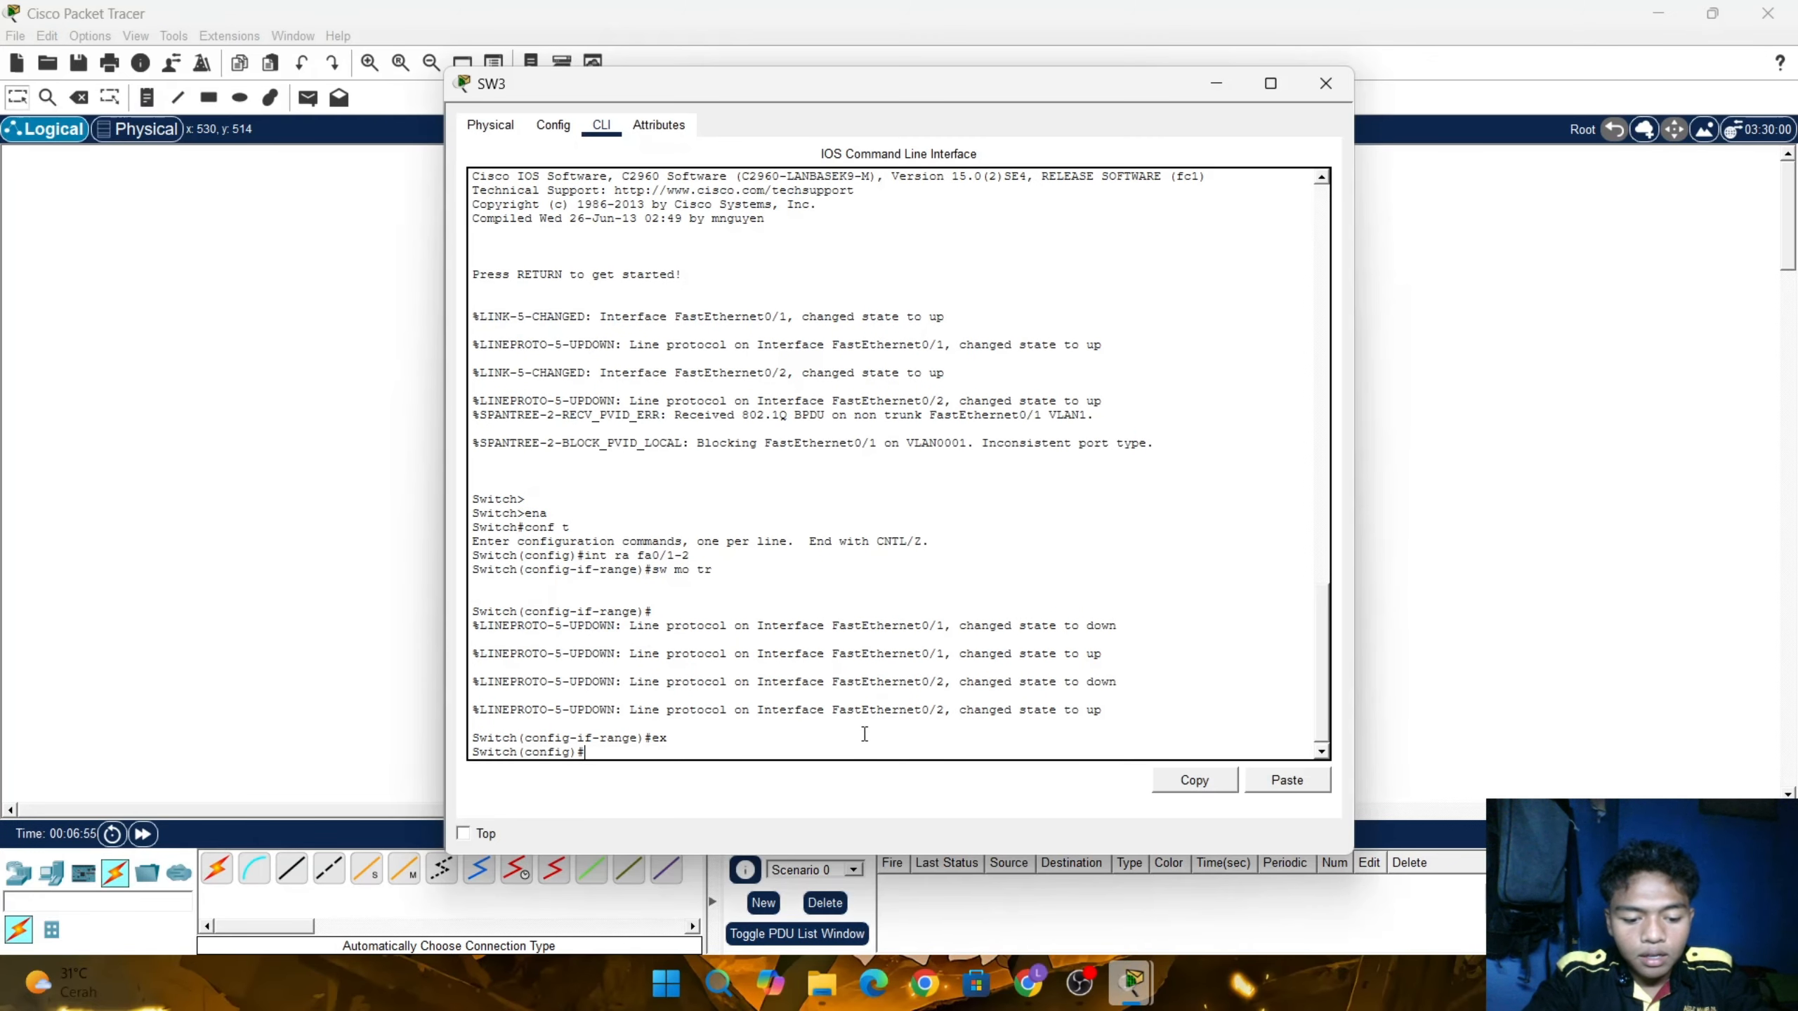
{"action": "type", "text": "vtp mode"}
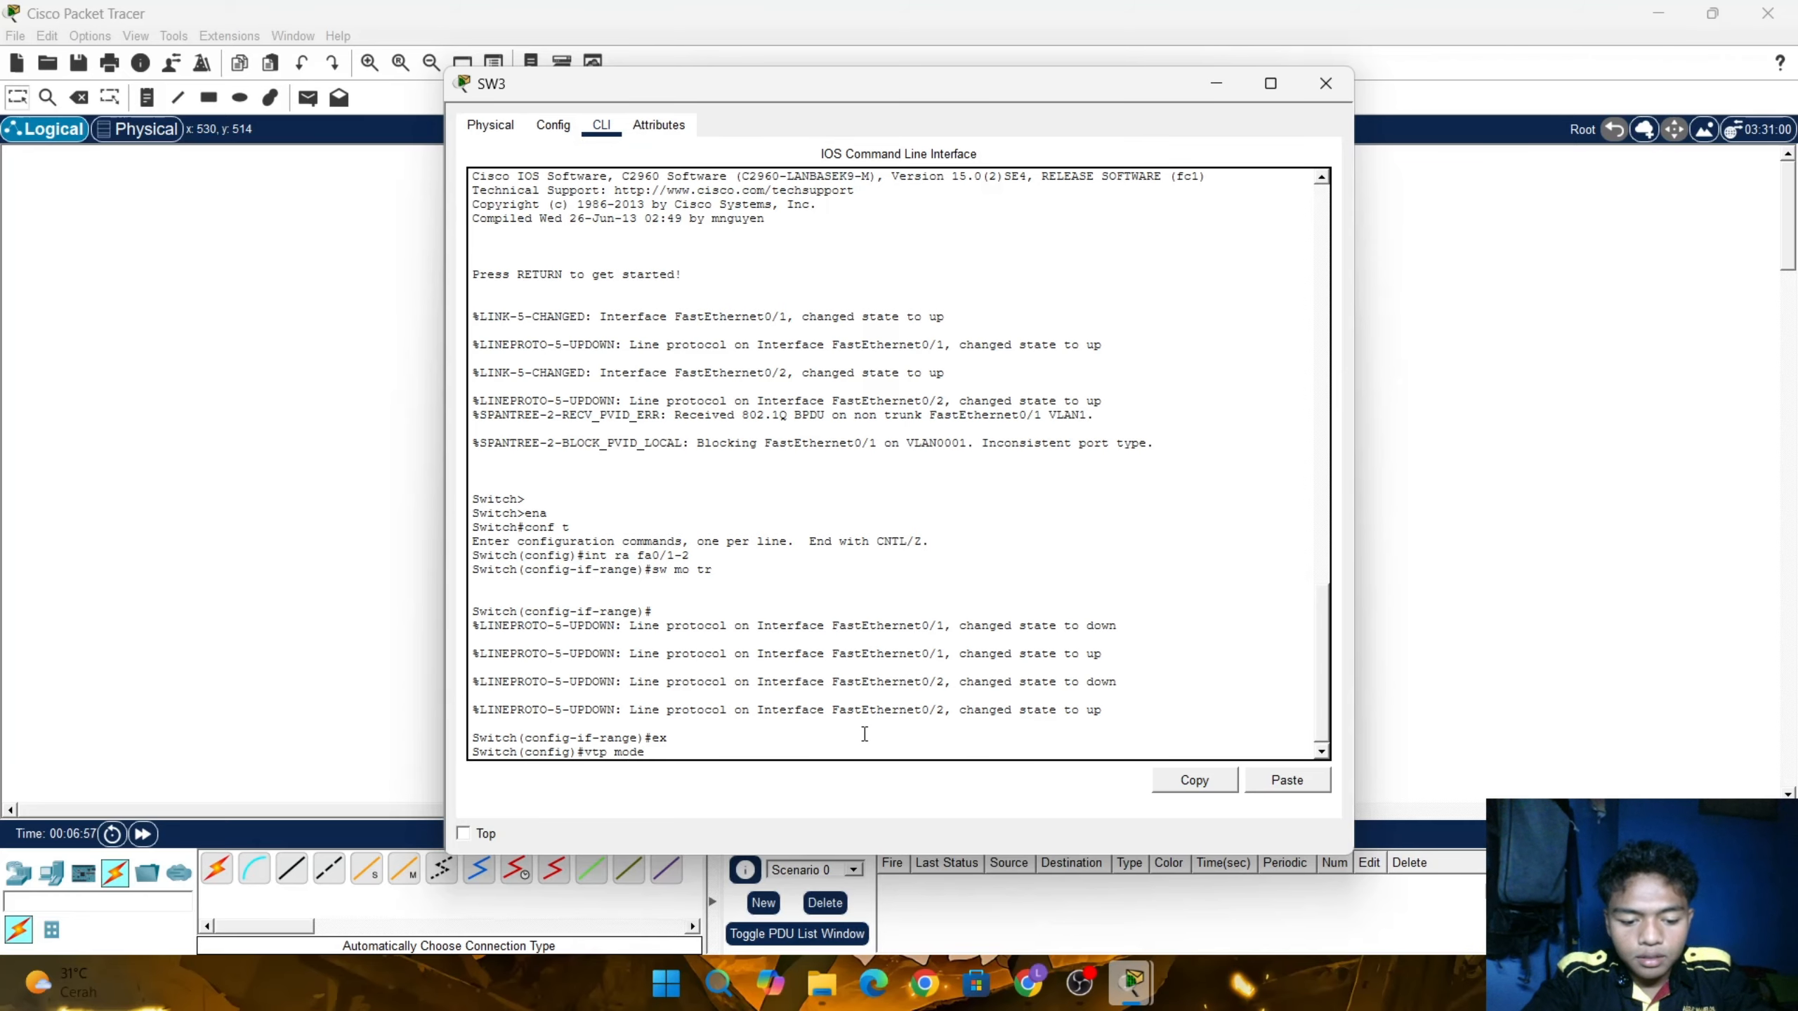
{"action": "type", "text": " cl"}
{"action": "key", "text": "Tab"}
{"action": "key", "text": "Return"}
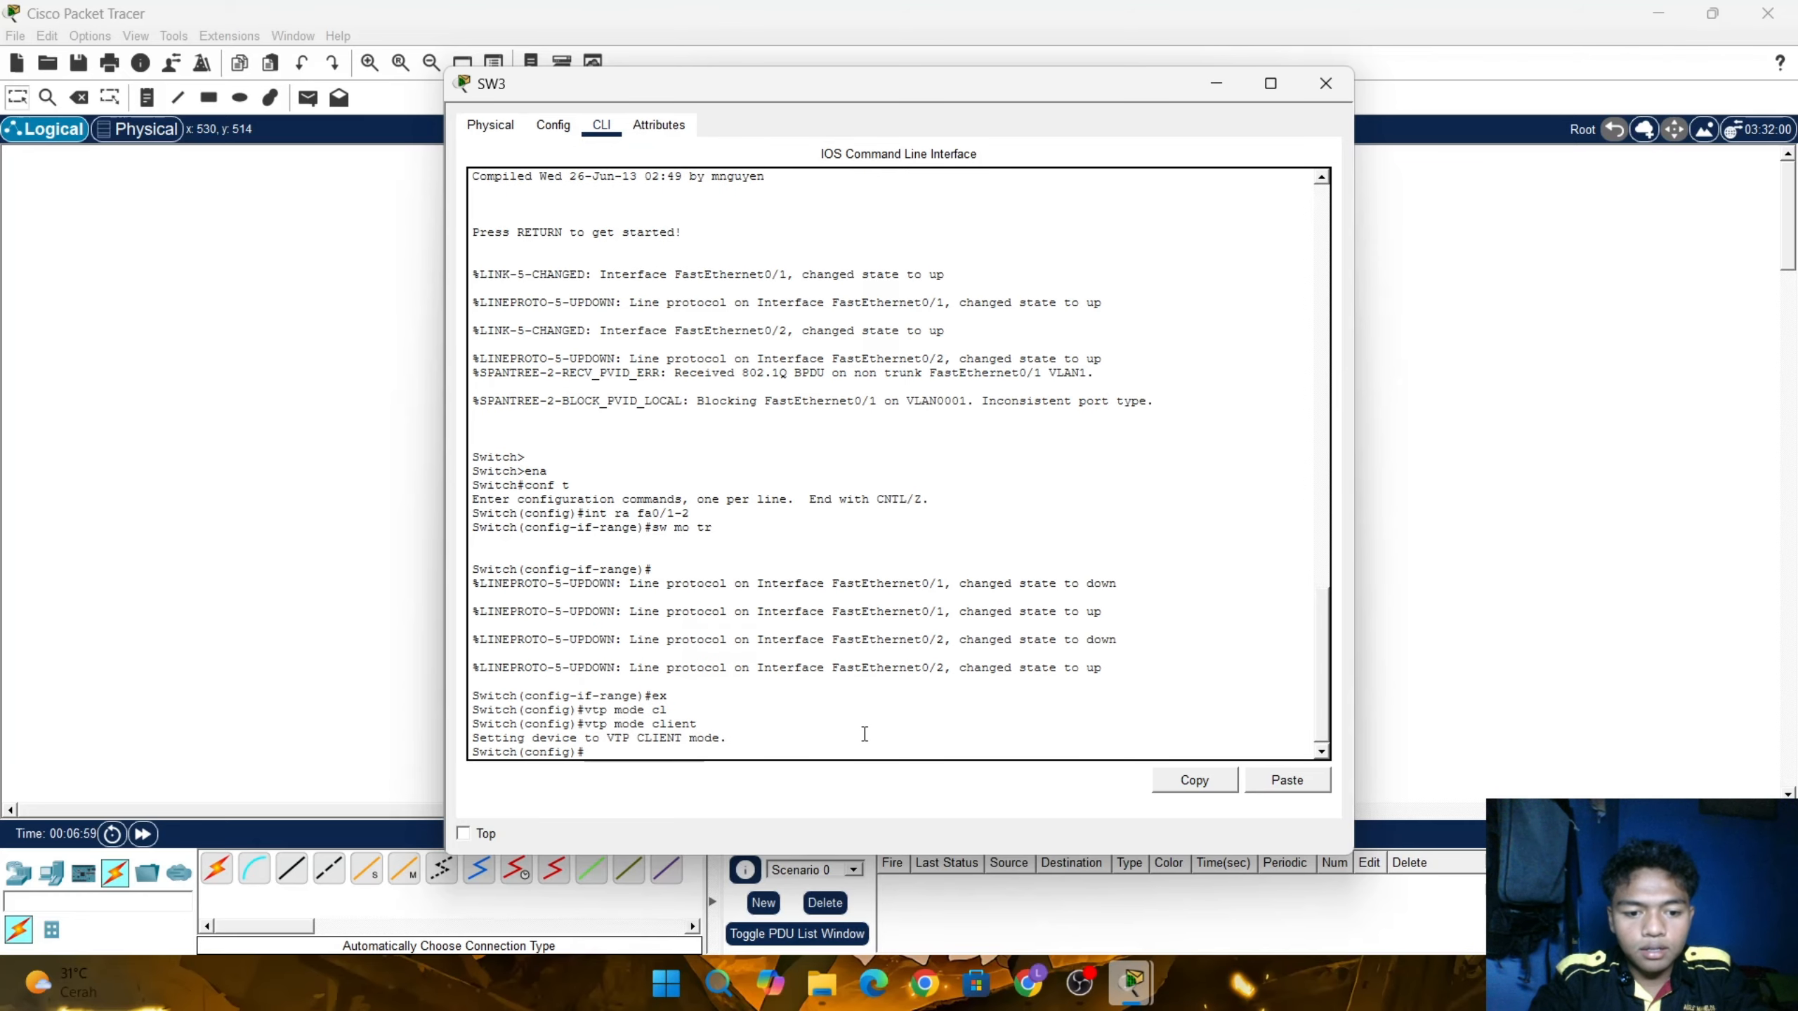
Set SW3's VTP domain name to sid with the command vtp domain sid
{"action": "type", "text": "v"}
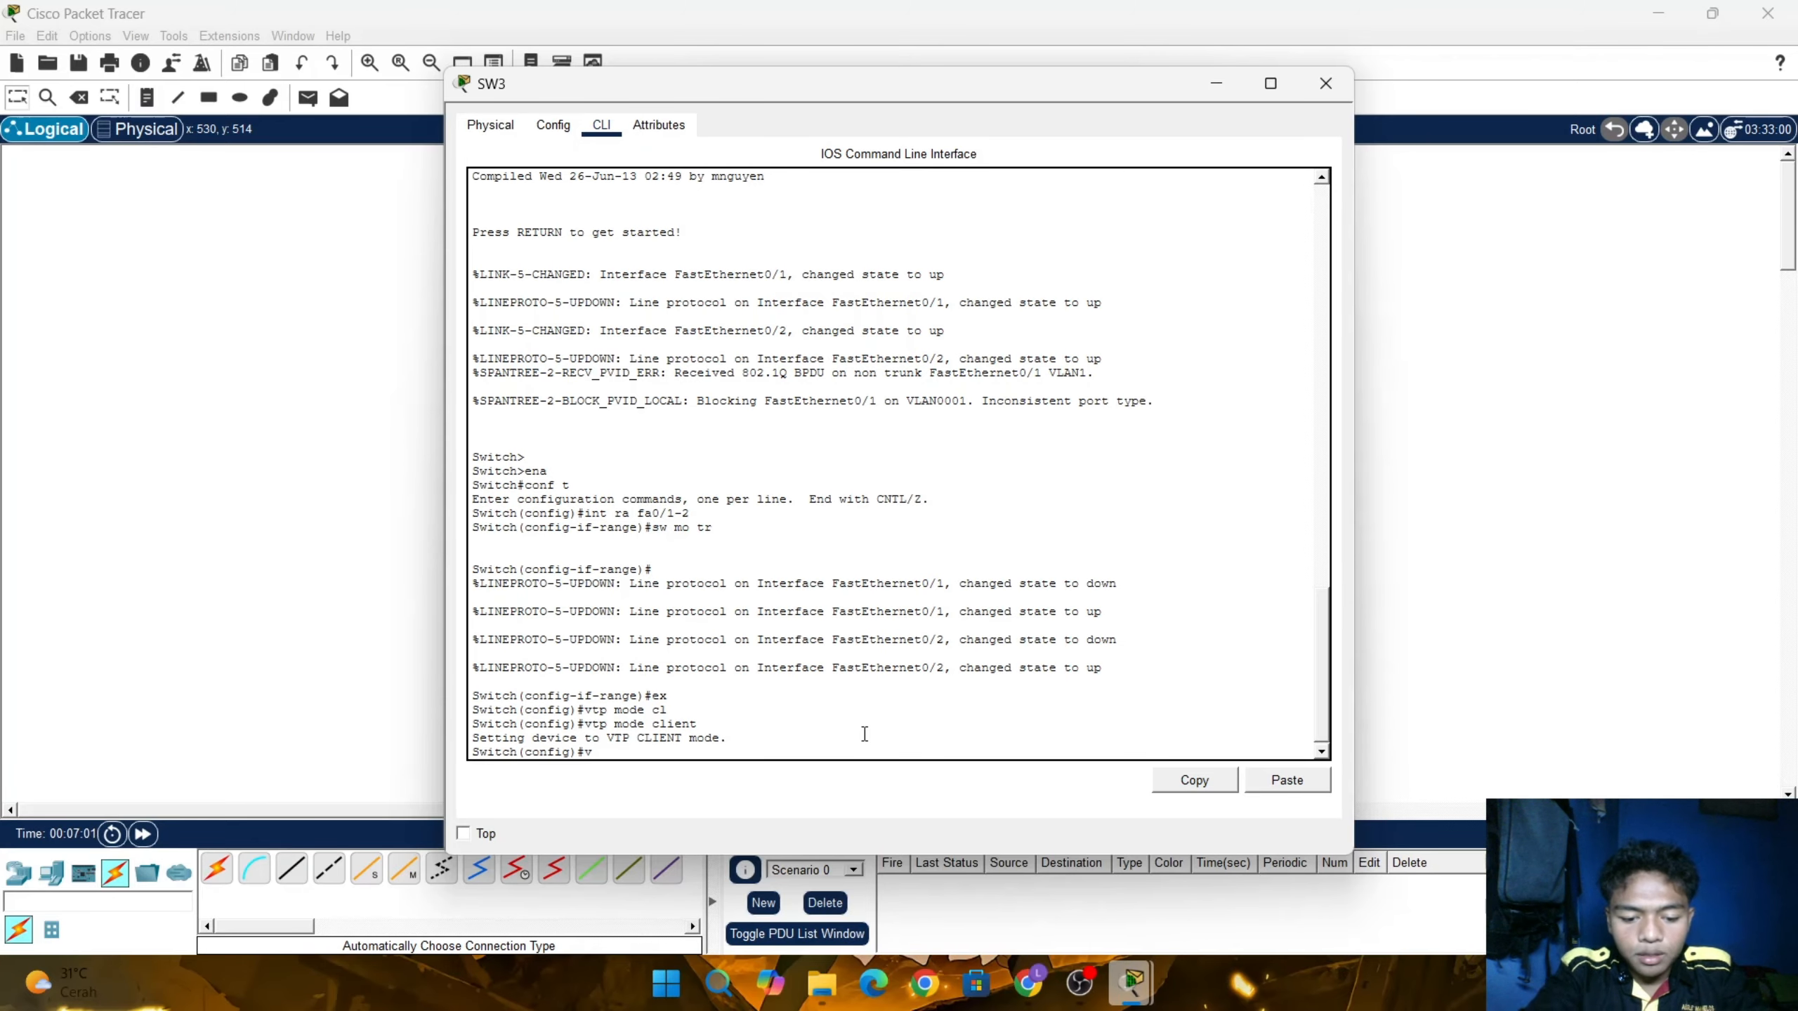
{"action": "type", "text": "tp"}
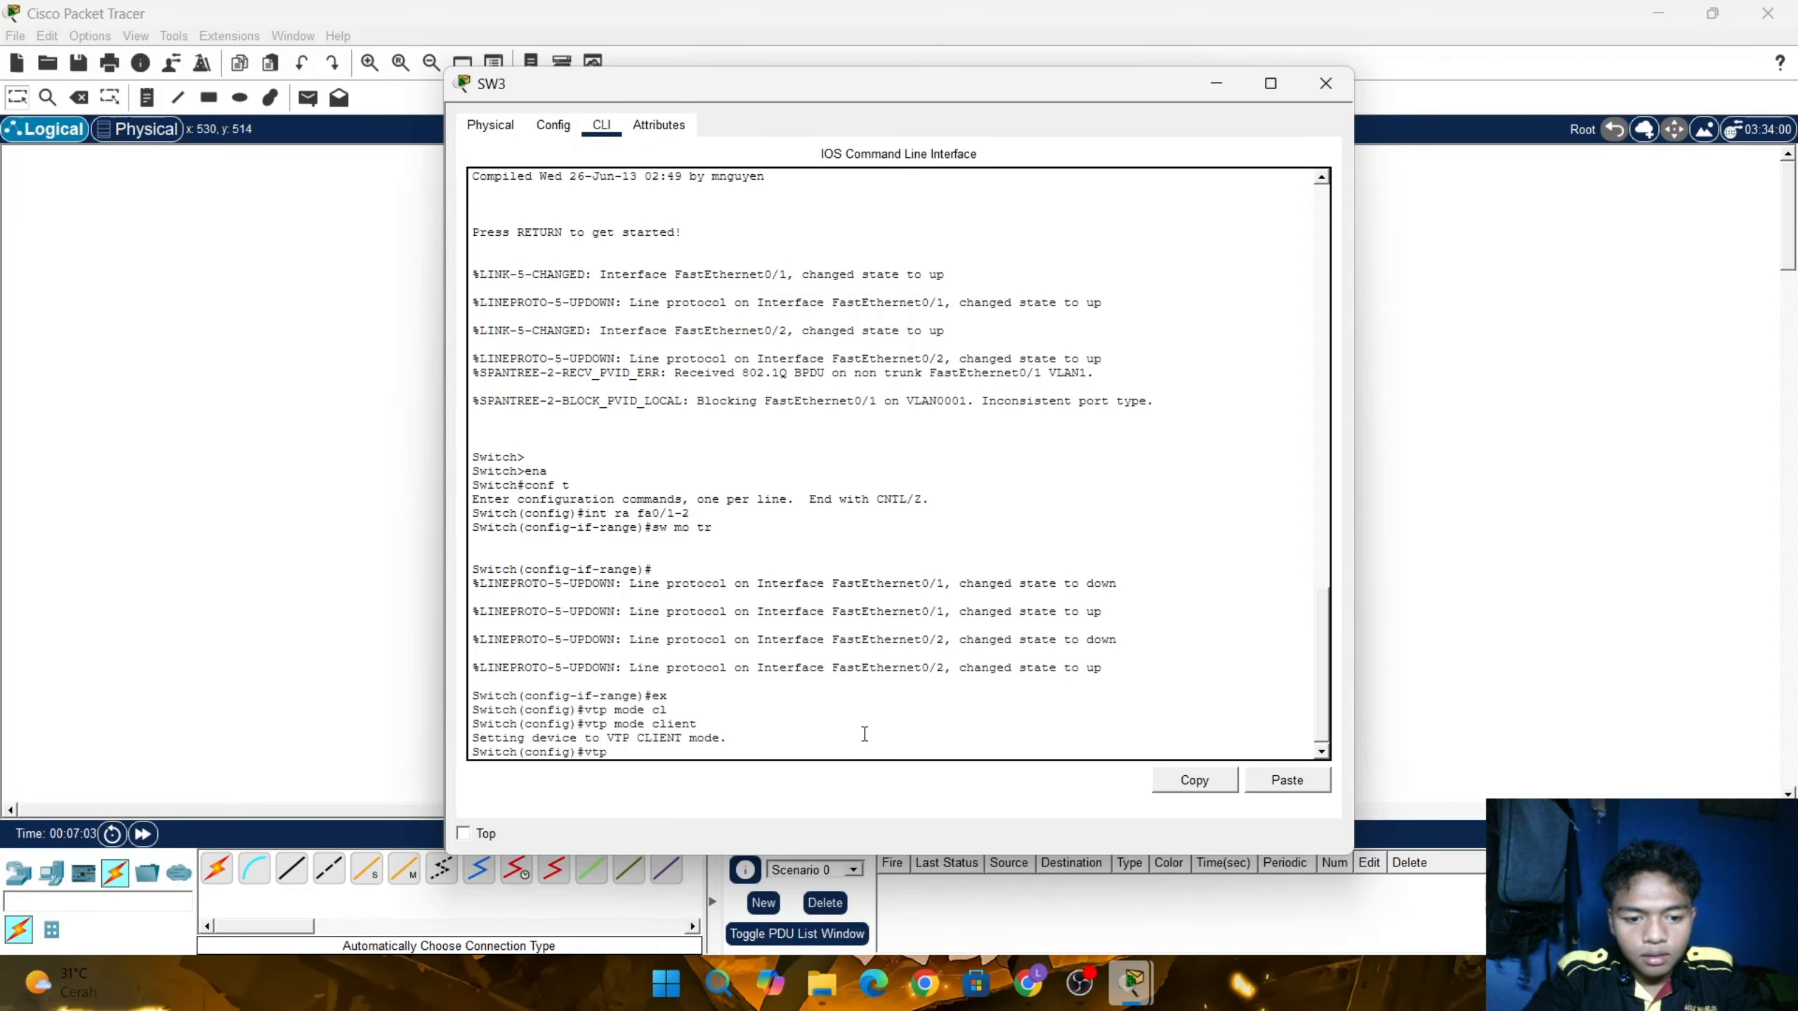
{"action": "type", "text": "mdom"}
{"action": "key", "text": "Tab"}
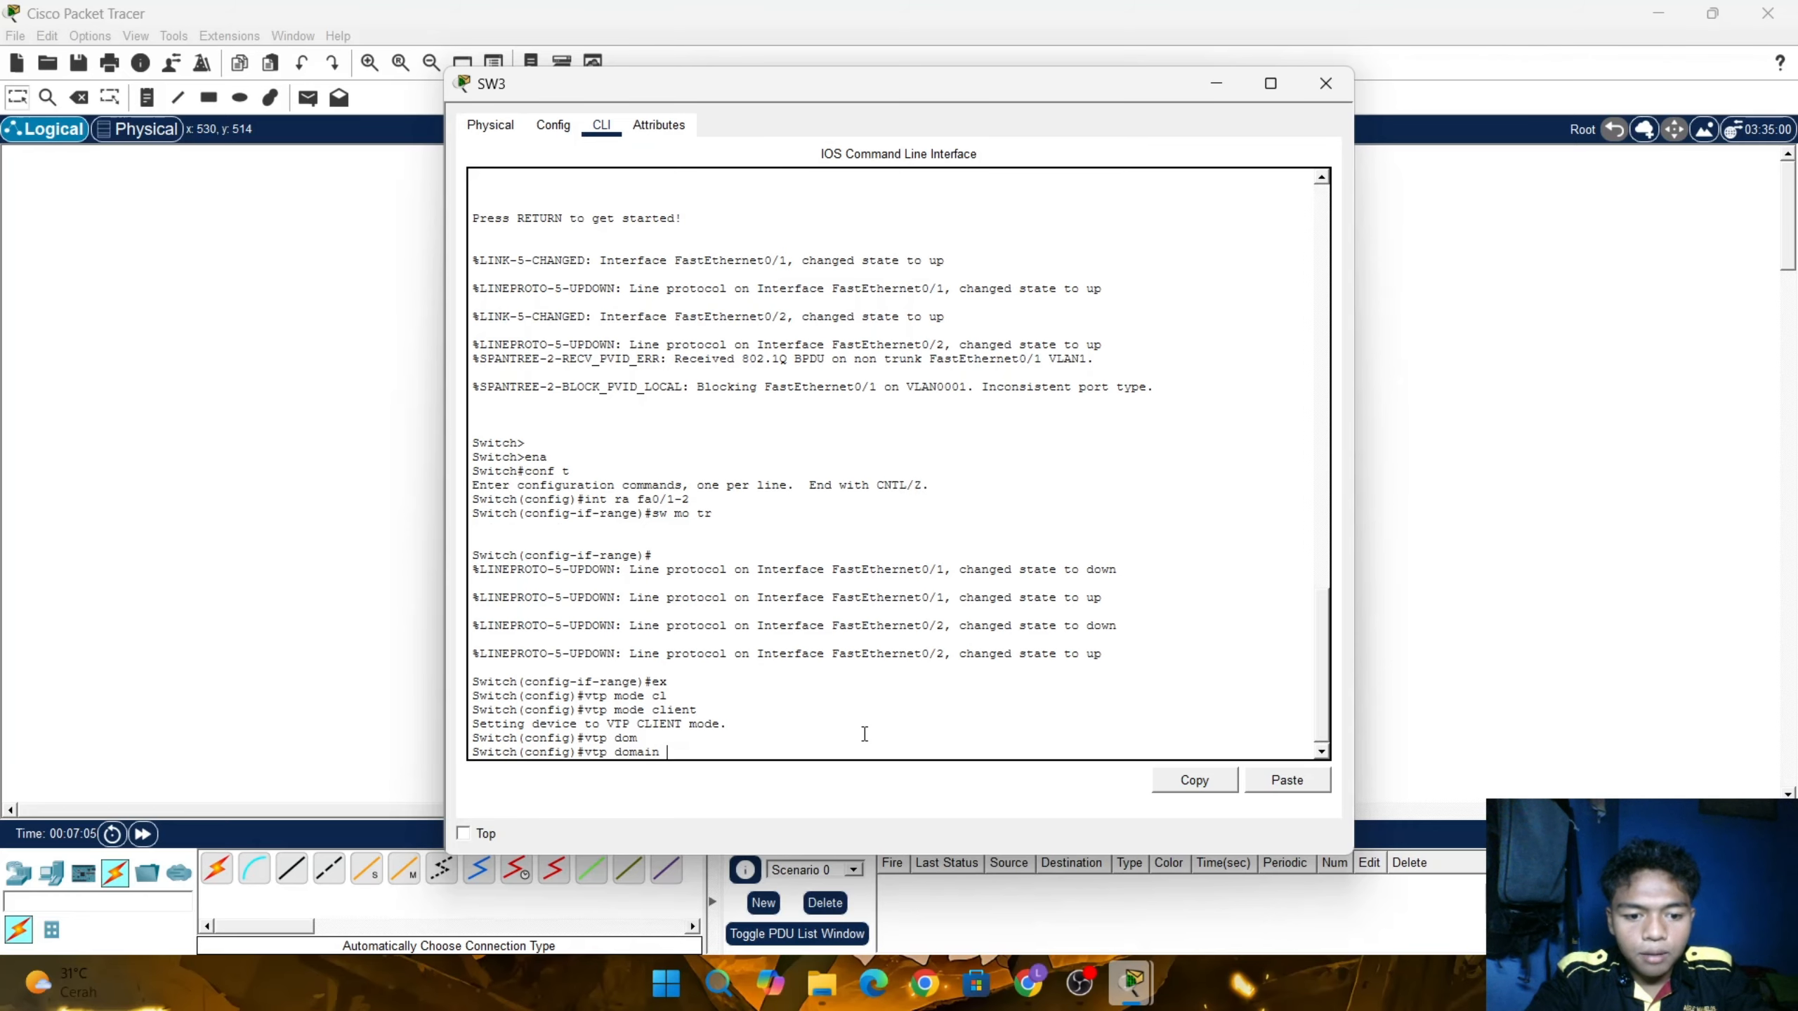
{"action": "type", "text": "sid"}
{"action": "key", "text": "Return"}
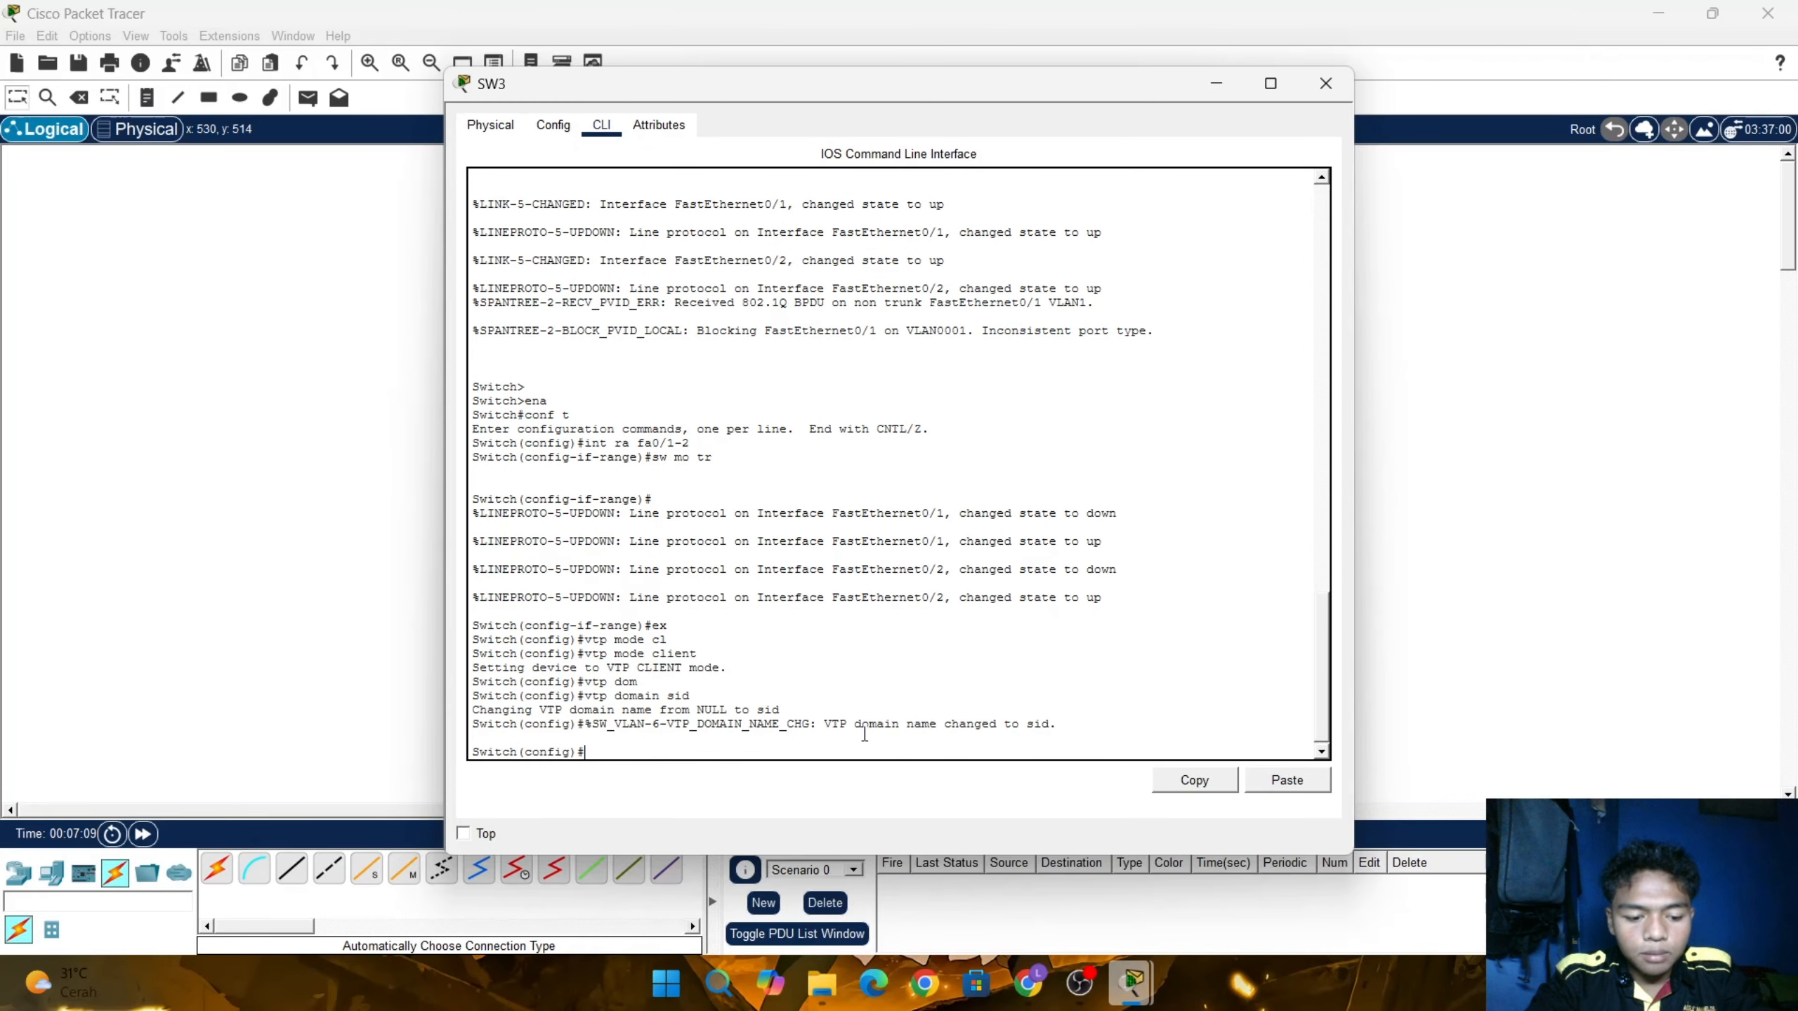
Set the VTP password on SW3 with the vtp password command and close its window
{"action": "type", "text": "vtp pass"}
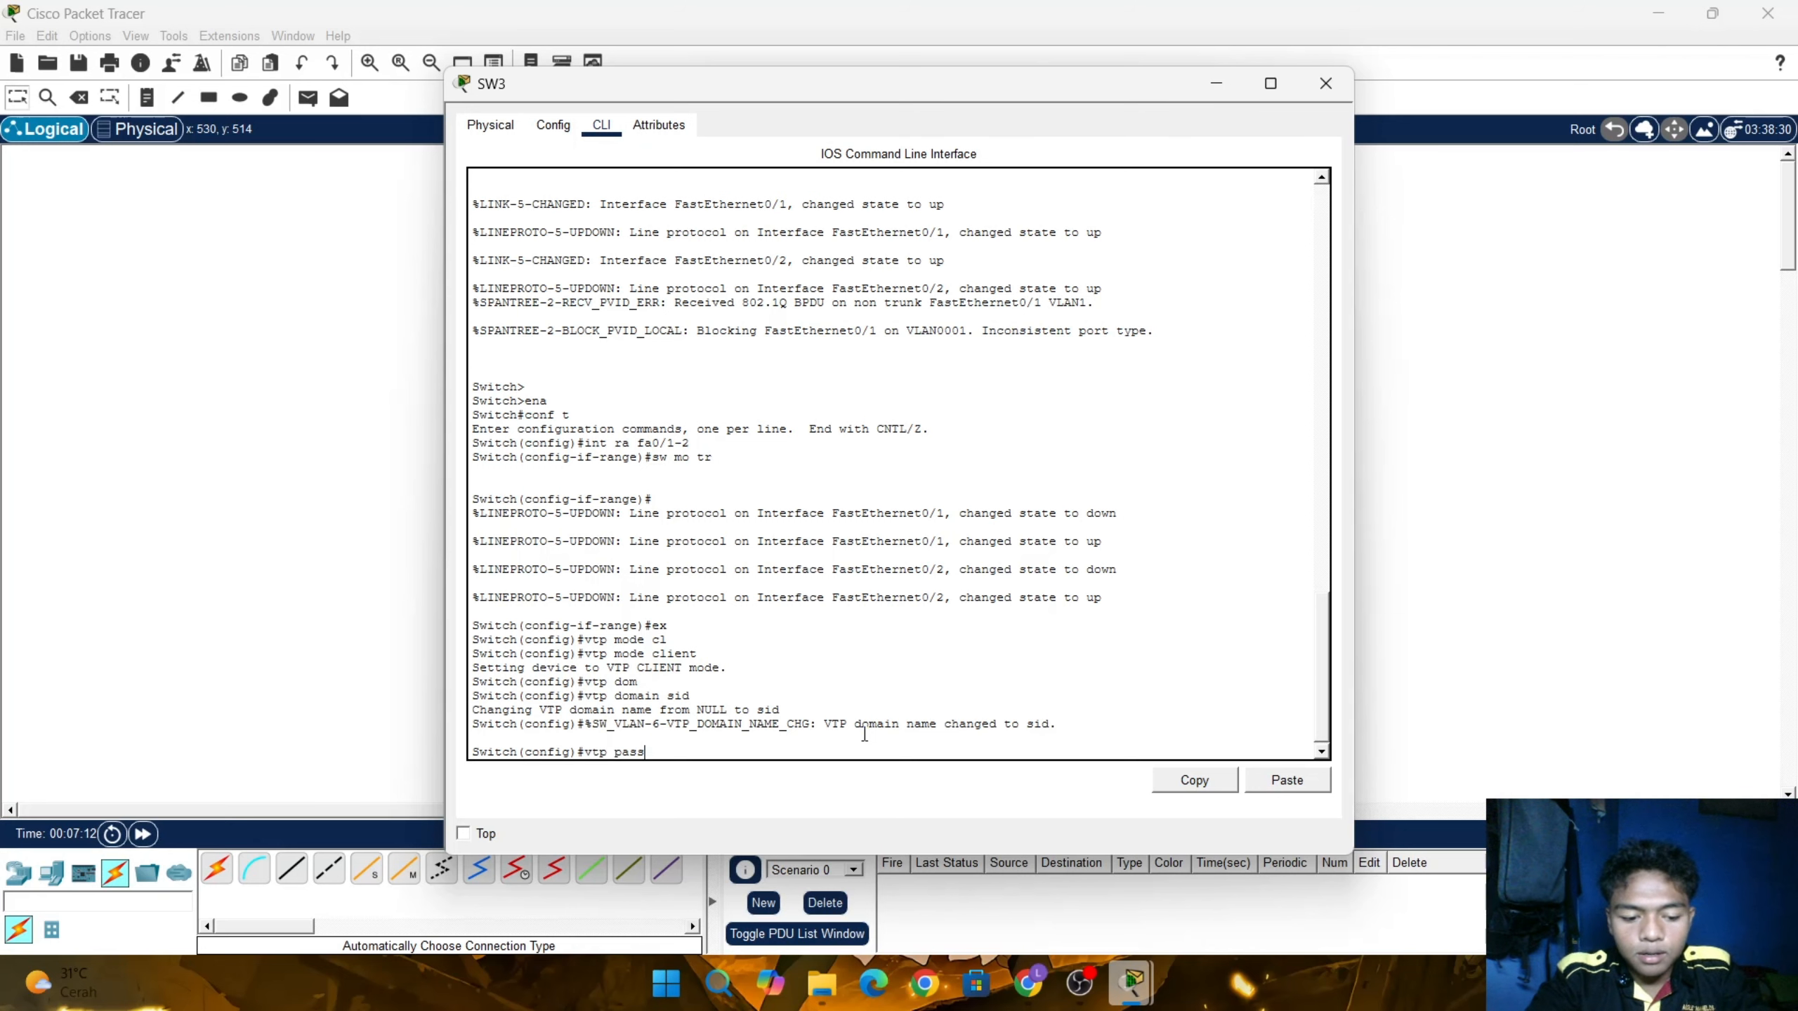
{"action": "key", "text": "Tab"}
{"action": "type", "text": "1"}
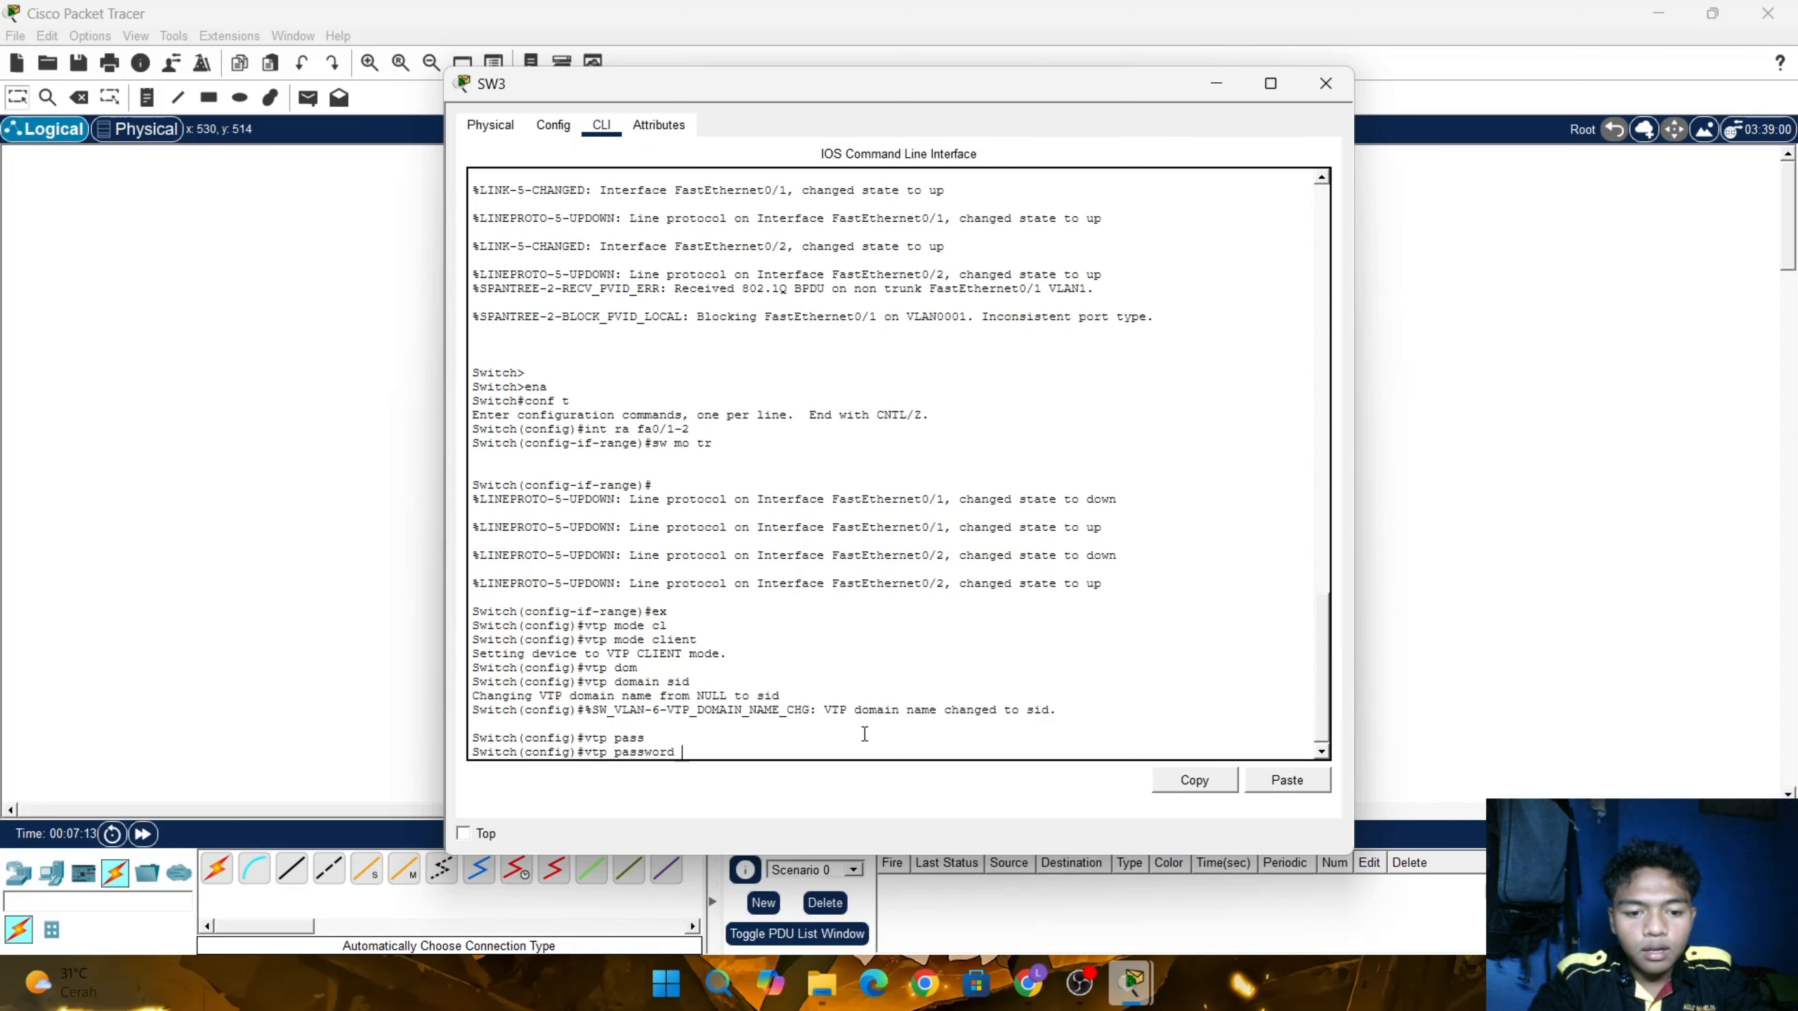
{"action": "type", "text": "23"}
{"action": "key", "text": "Return"}
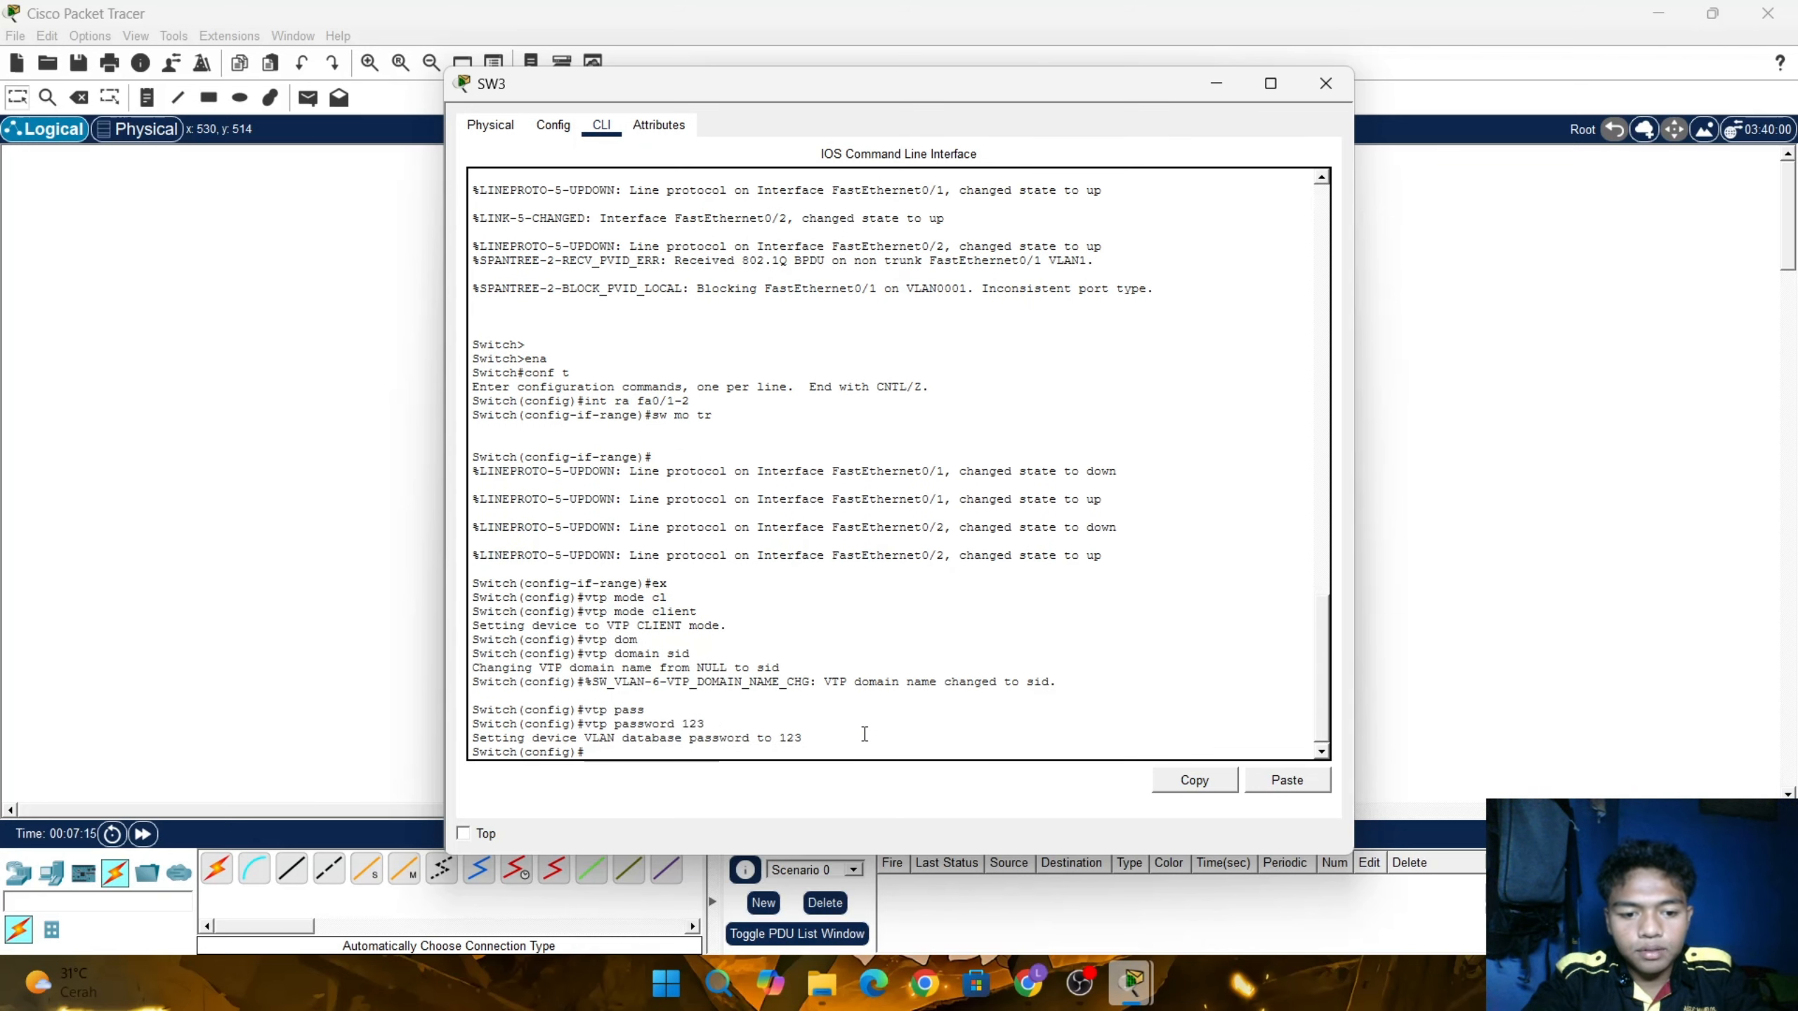
{"action": "left_click", "coordinate": [1586, 383]}
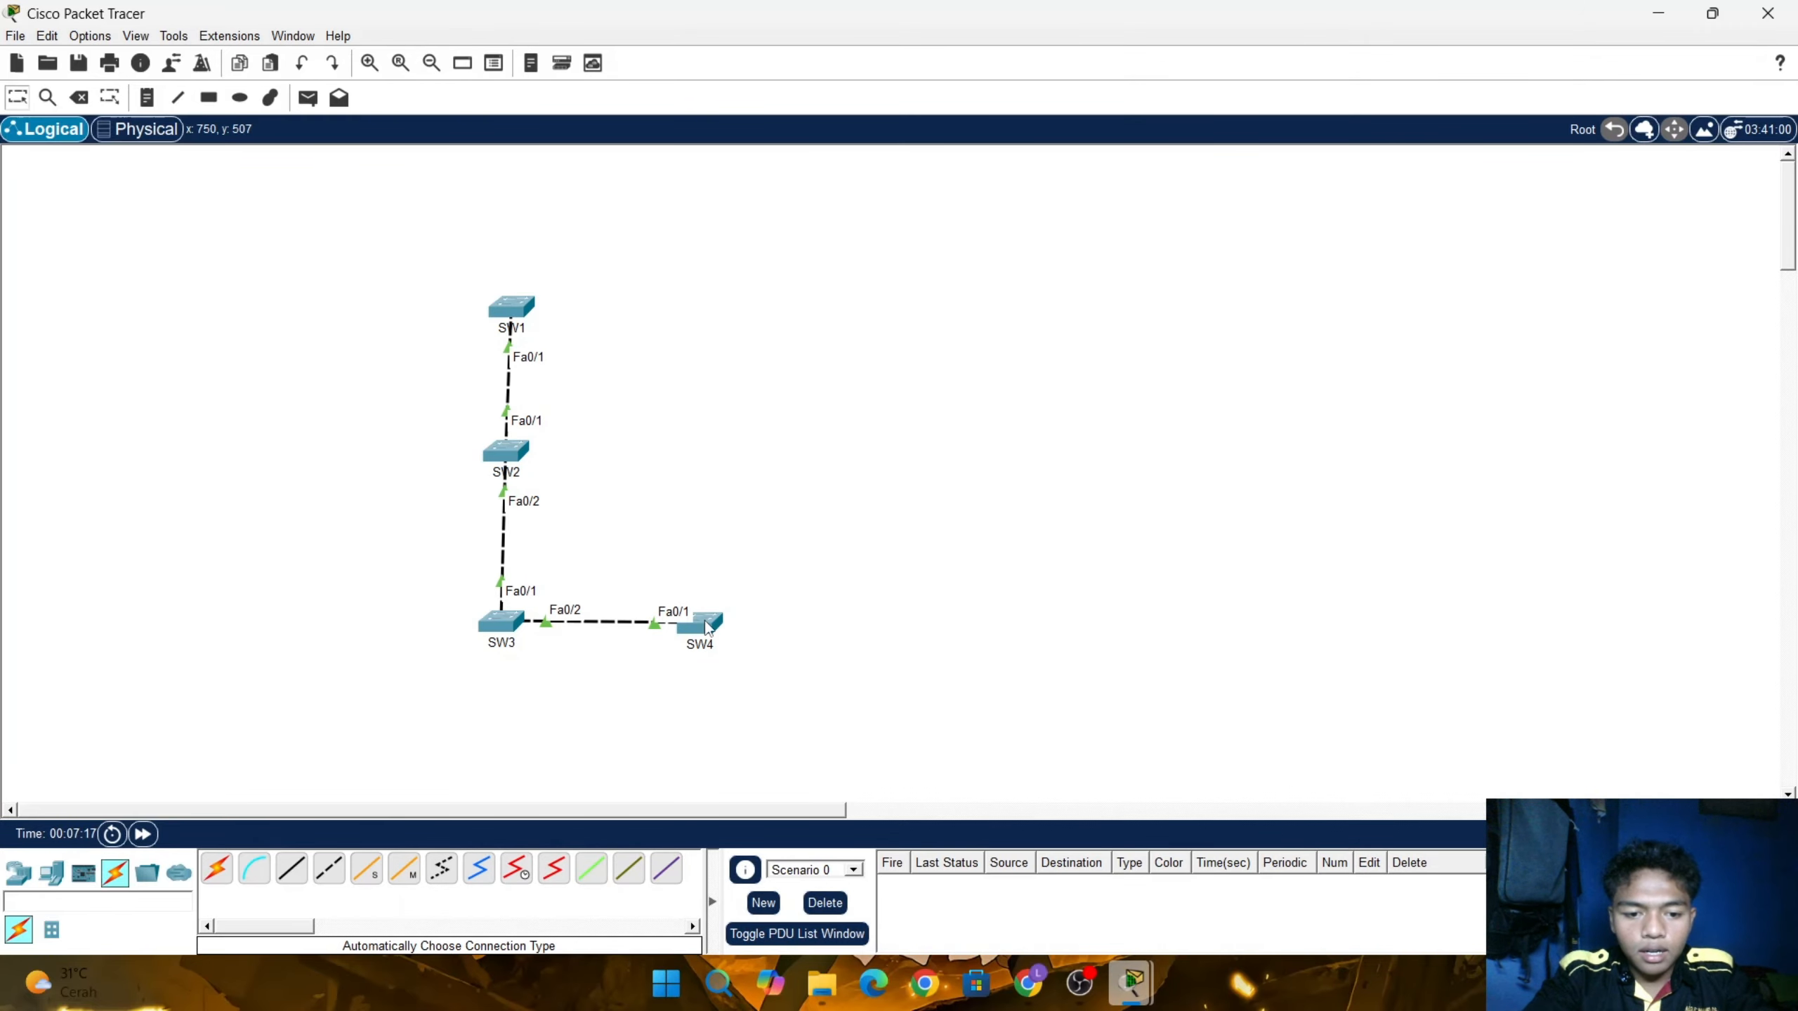
Open SW4's command line, leave interface configuration with ex, and make the switch a VTP client with vtp mode client
{"action": "left_click", "coordinate": [708, 628]}
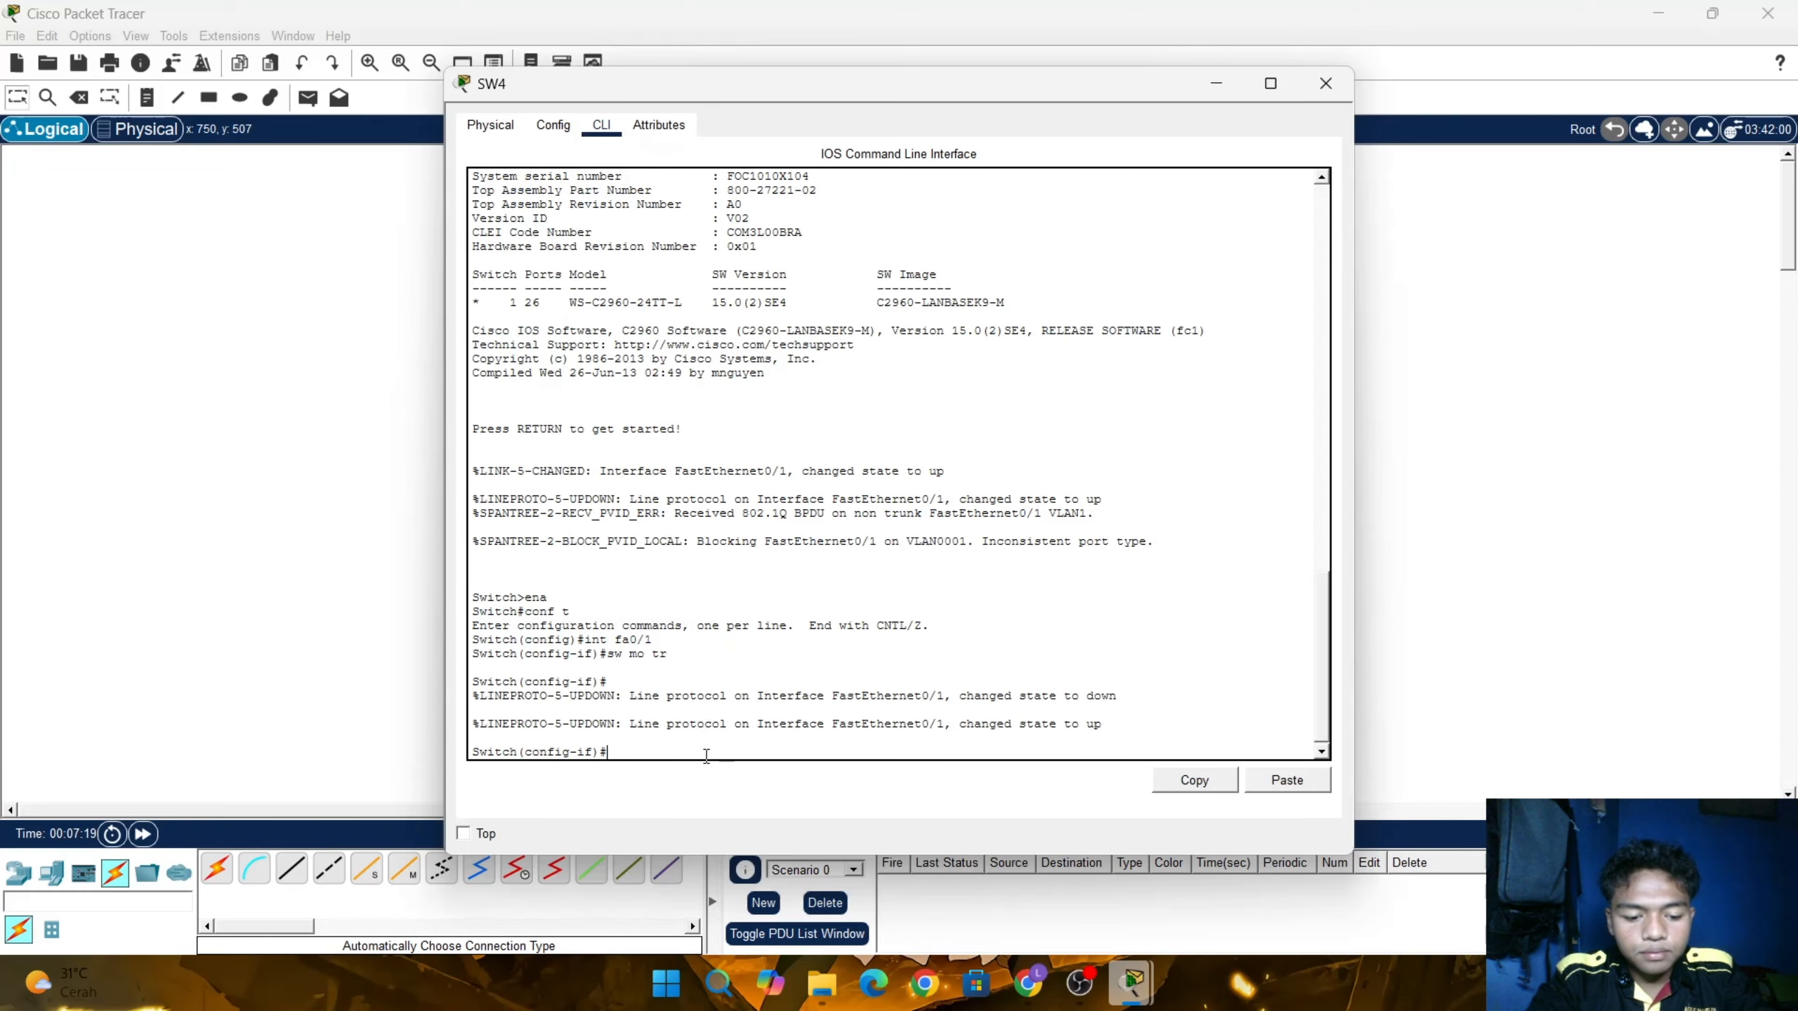
{"action": "type", "text": "ex"}
{"action": "key", "text": "Return"}
{"action": "type", "text": "v"}
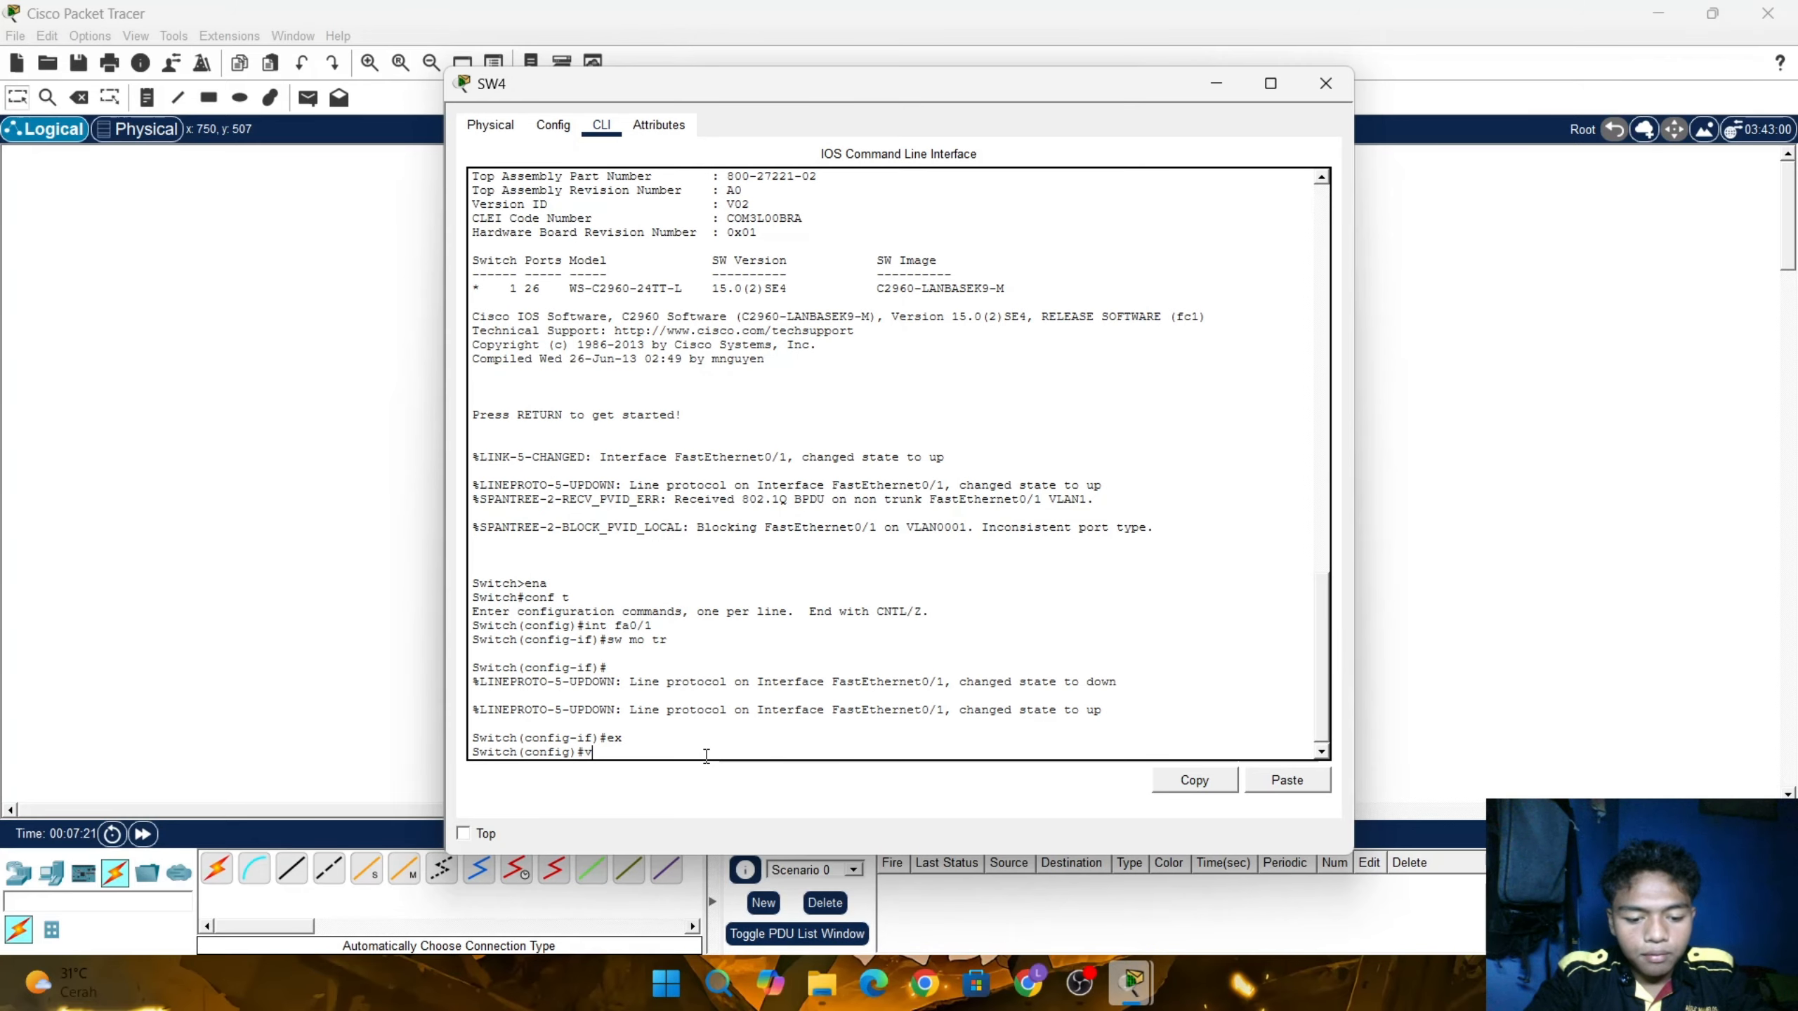
{"action": "type", "text": "tp mo"}
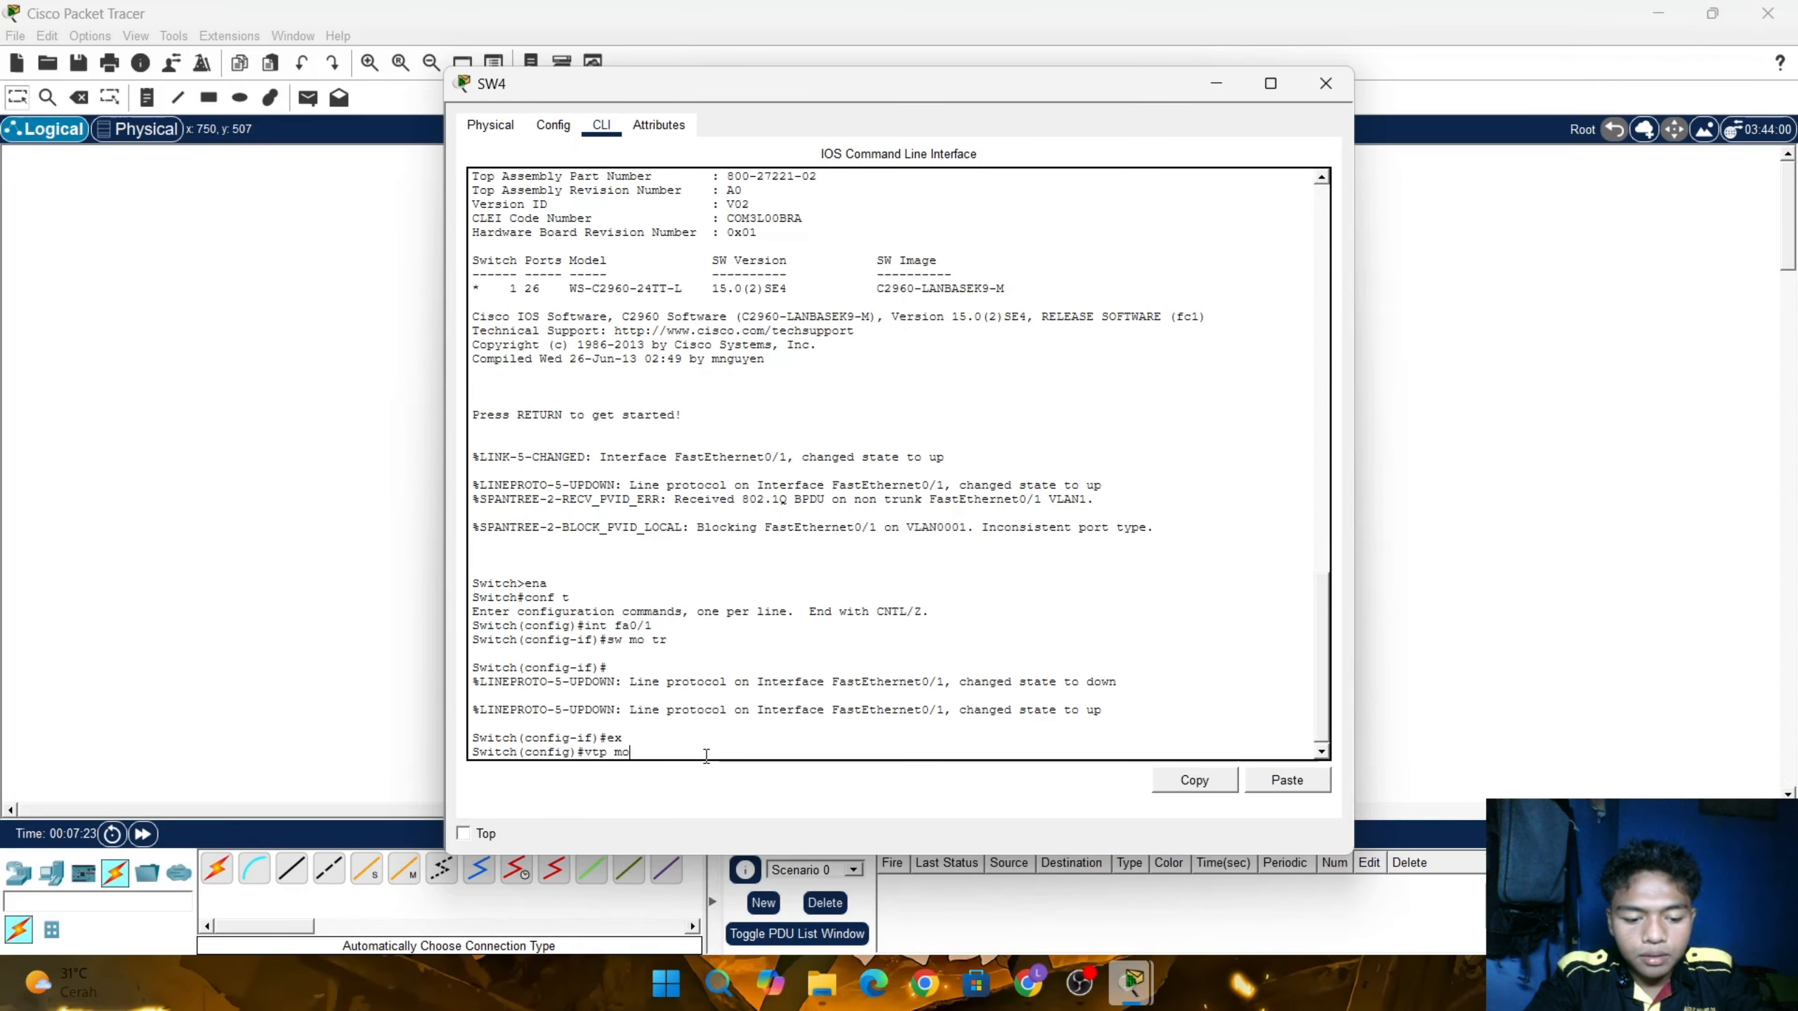
{"action": "type", "text": "de cl"}
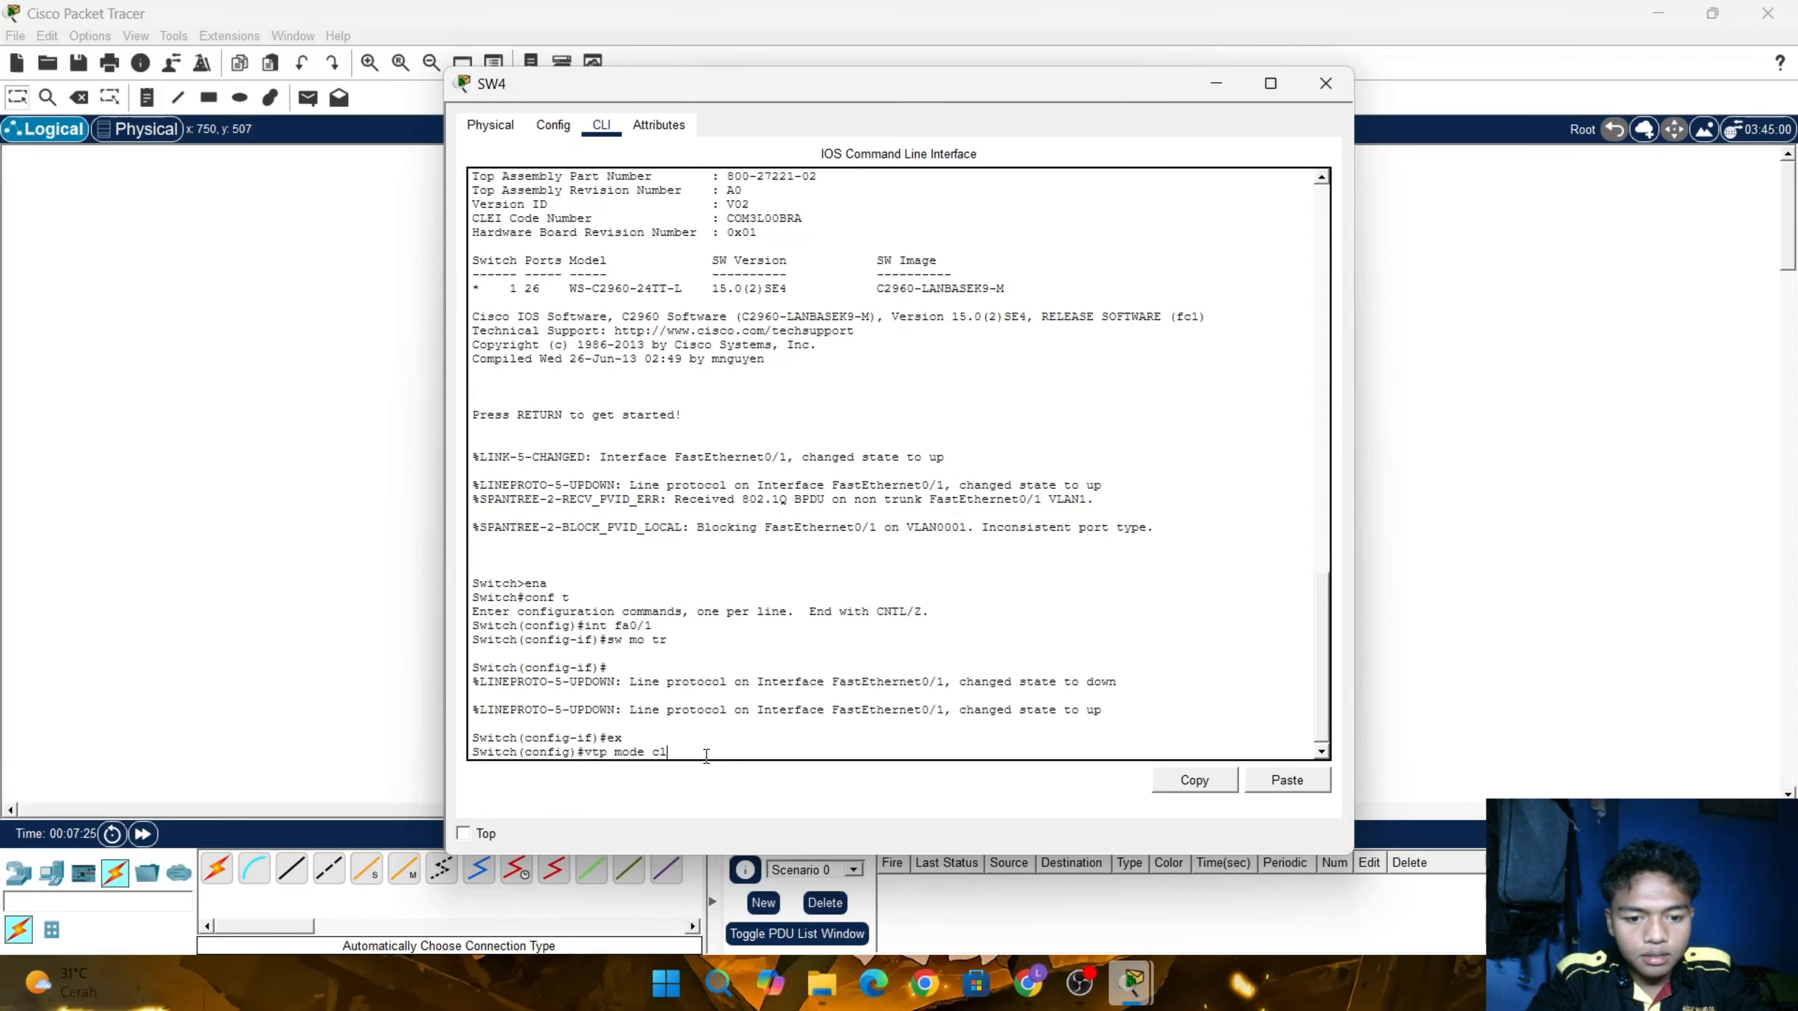
{"action": "key", "text": "Tab"}
{"action": "key", "text": "Return"}
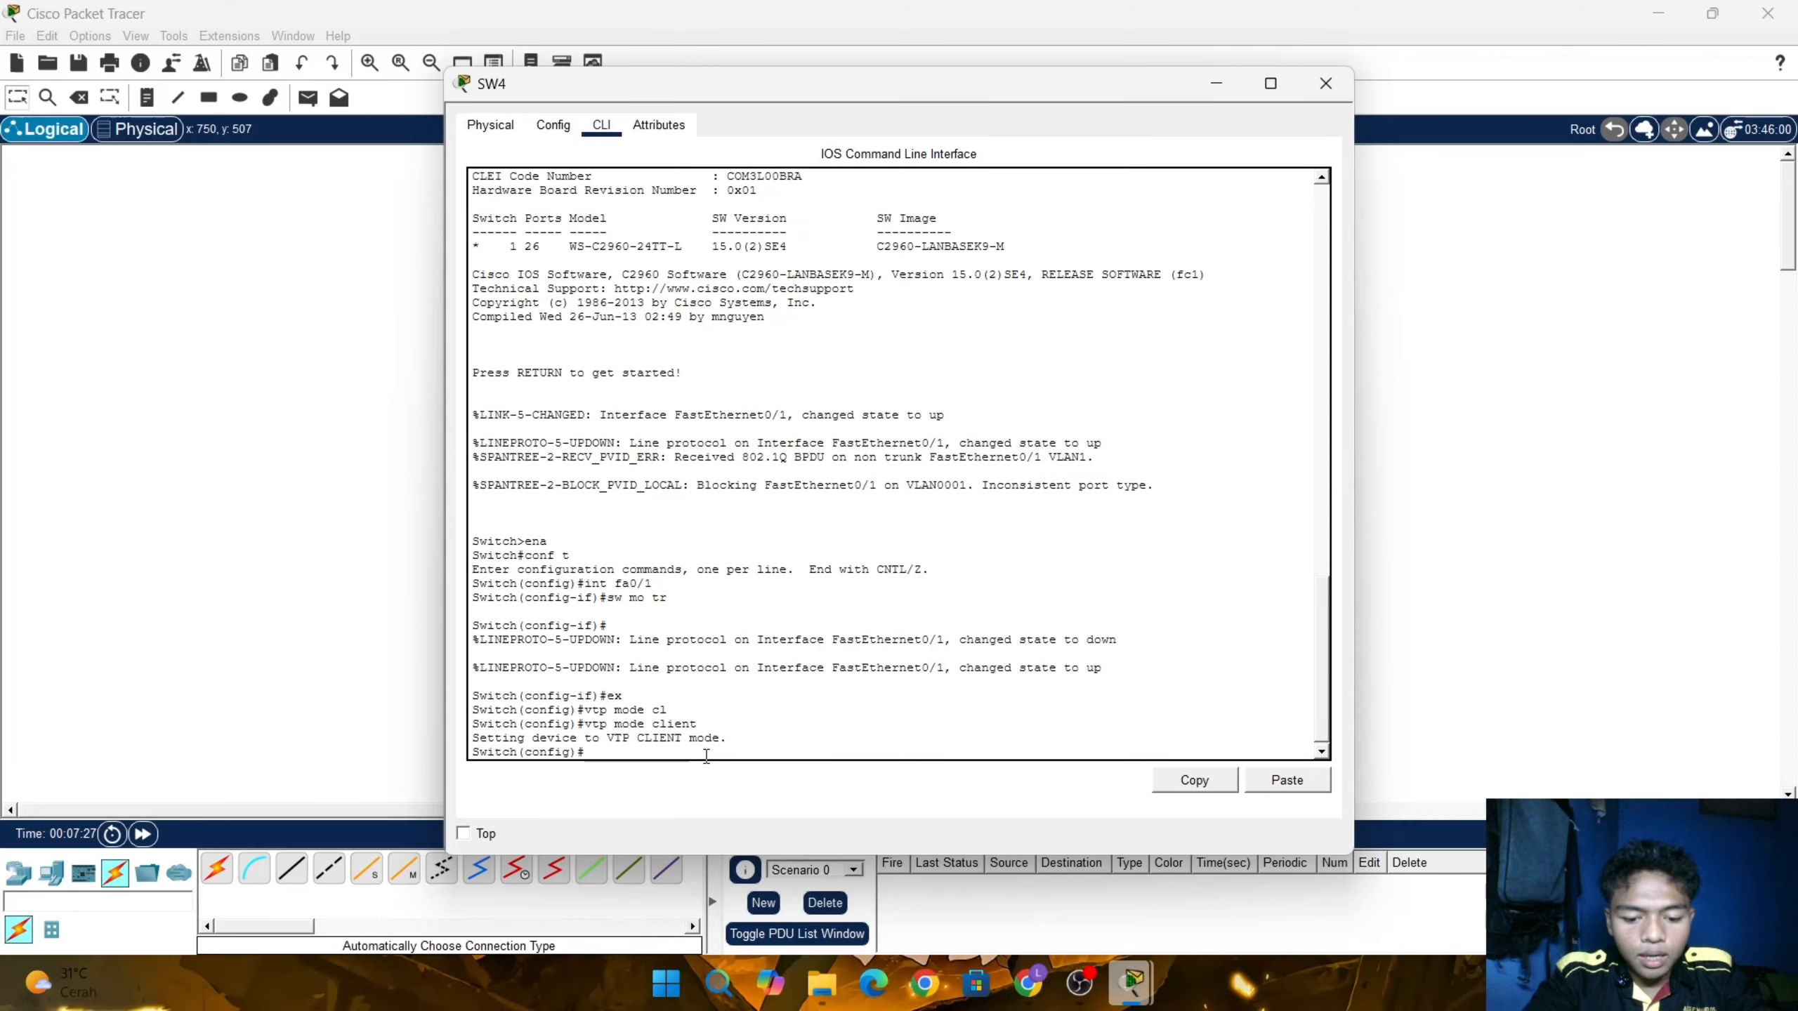
Set SW4's VTP domain name to sid with the command vtp domain sid
{"action": "type", "text": "vtp"}
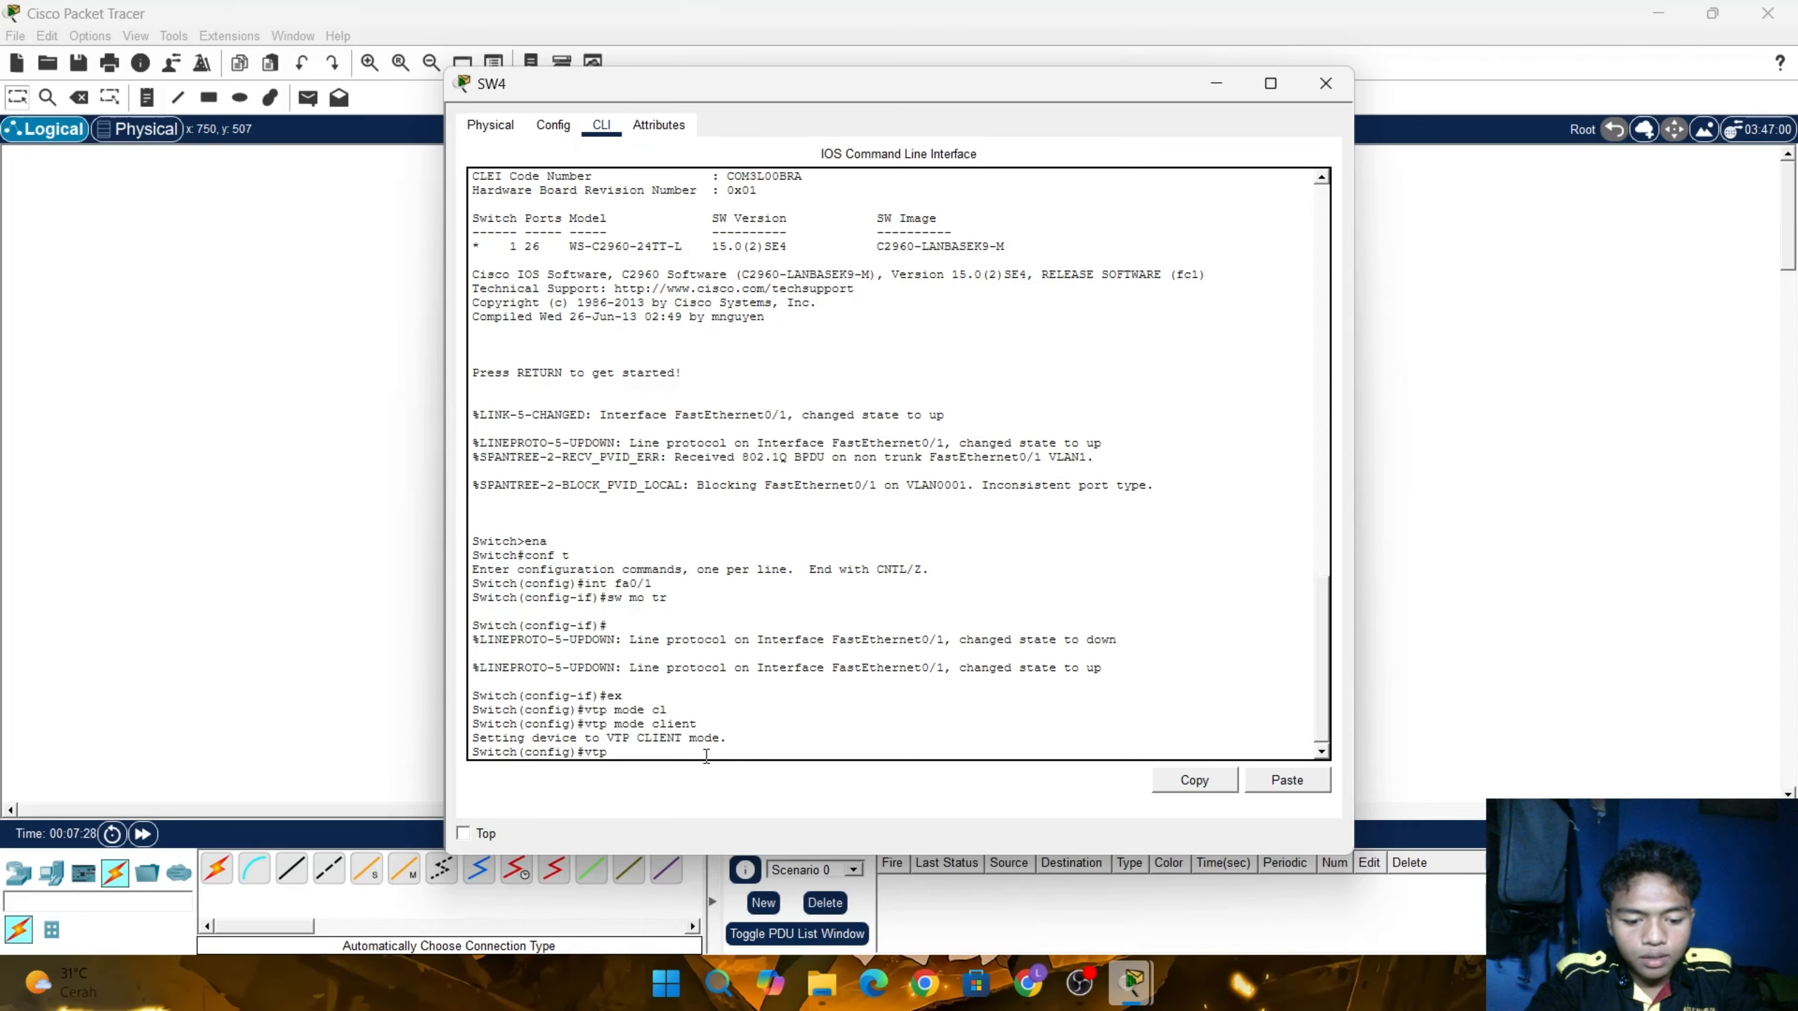
{"action": "type", "text": " dom"}
{"action": "key", "text": "Tab"}
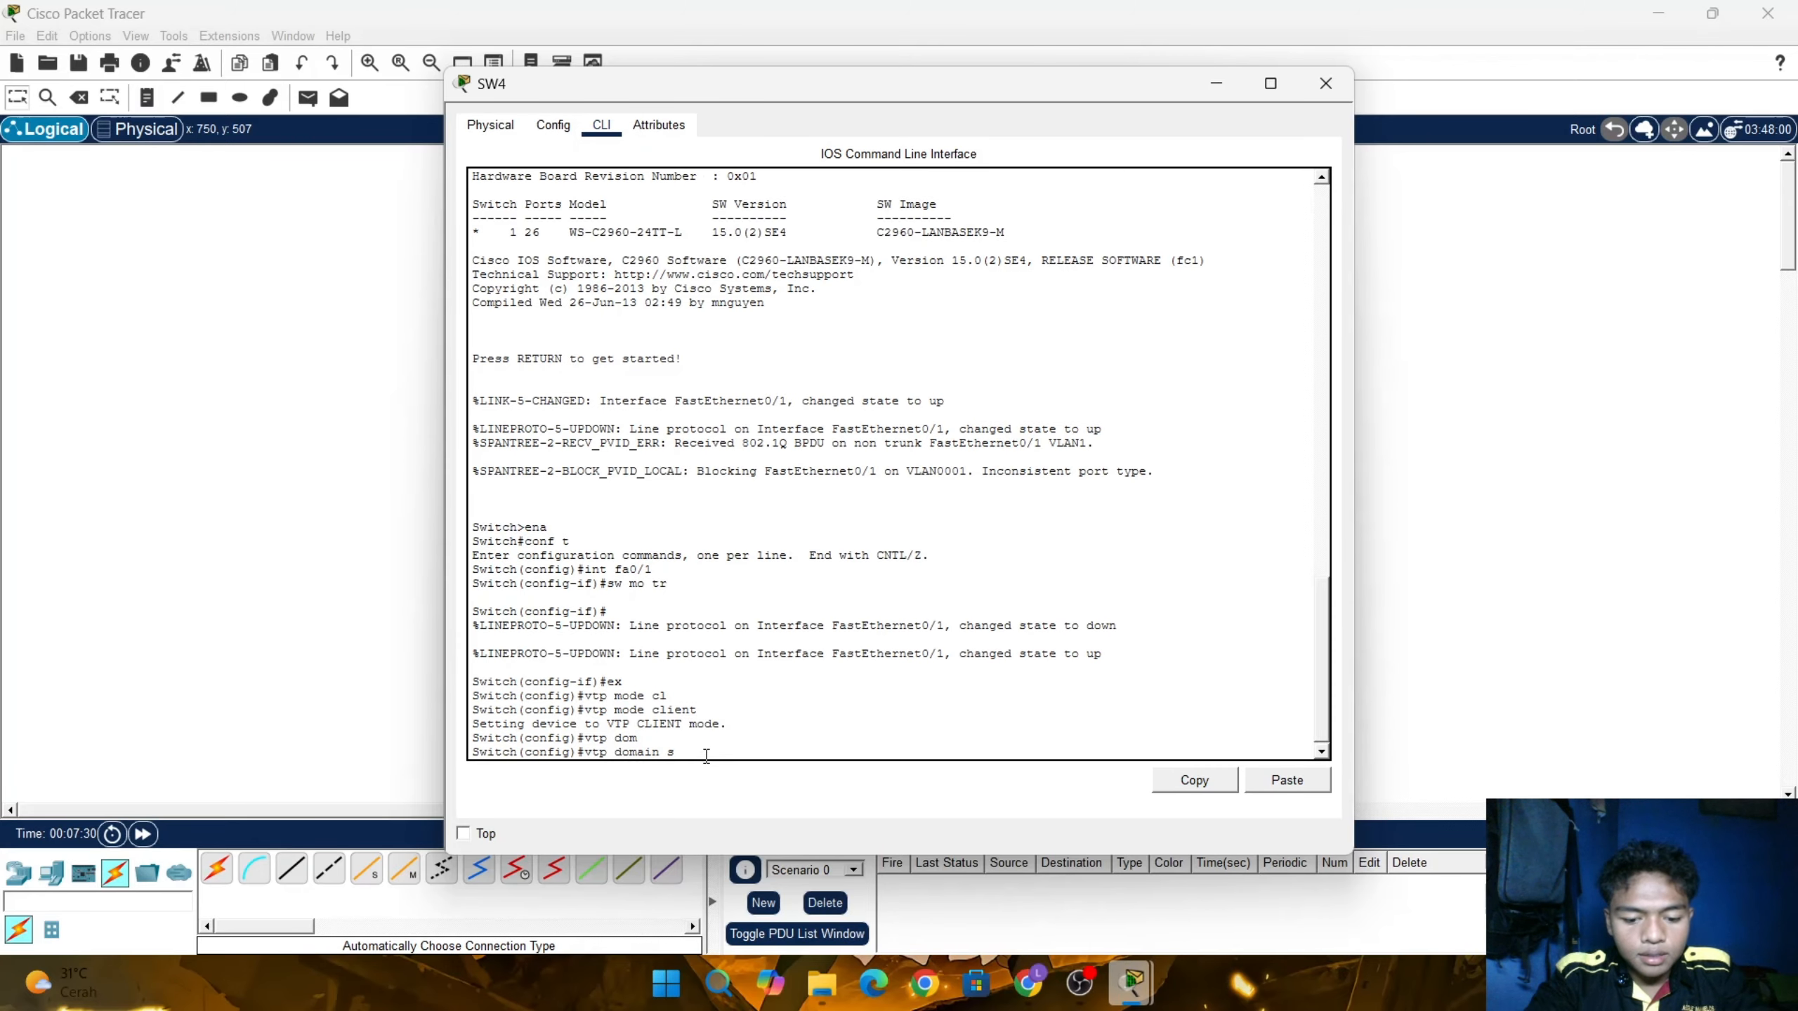
{"action": "type", "text": "sid"}
{"action": "key", "text": "Return"}
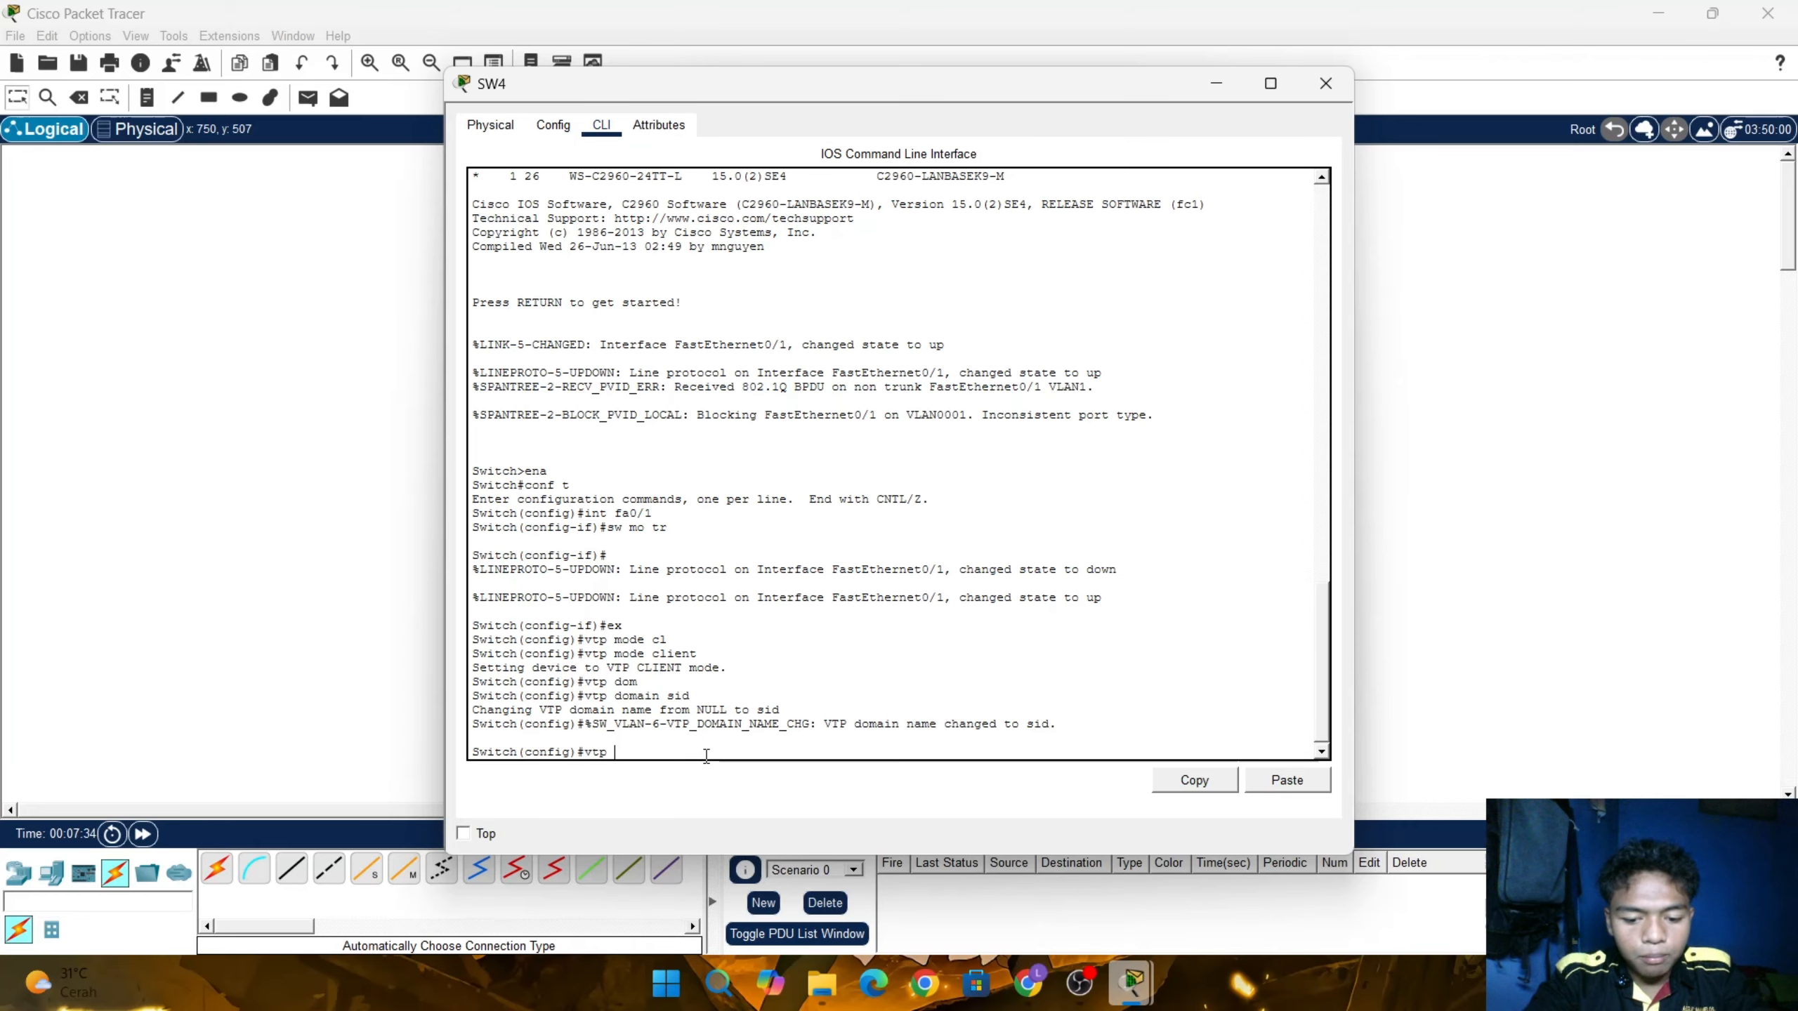
Set the VTP password on SW4 with the vtp password command and close its window
{"action": "type", "text": "vtp pass"}
{"action": "key", "text": "Tab"}
{"action": "type", "text": "2"}
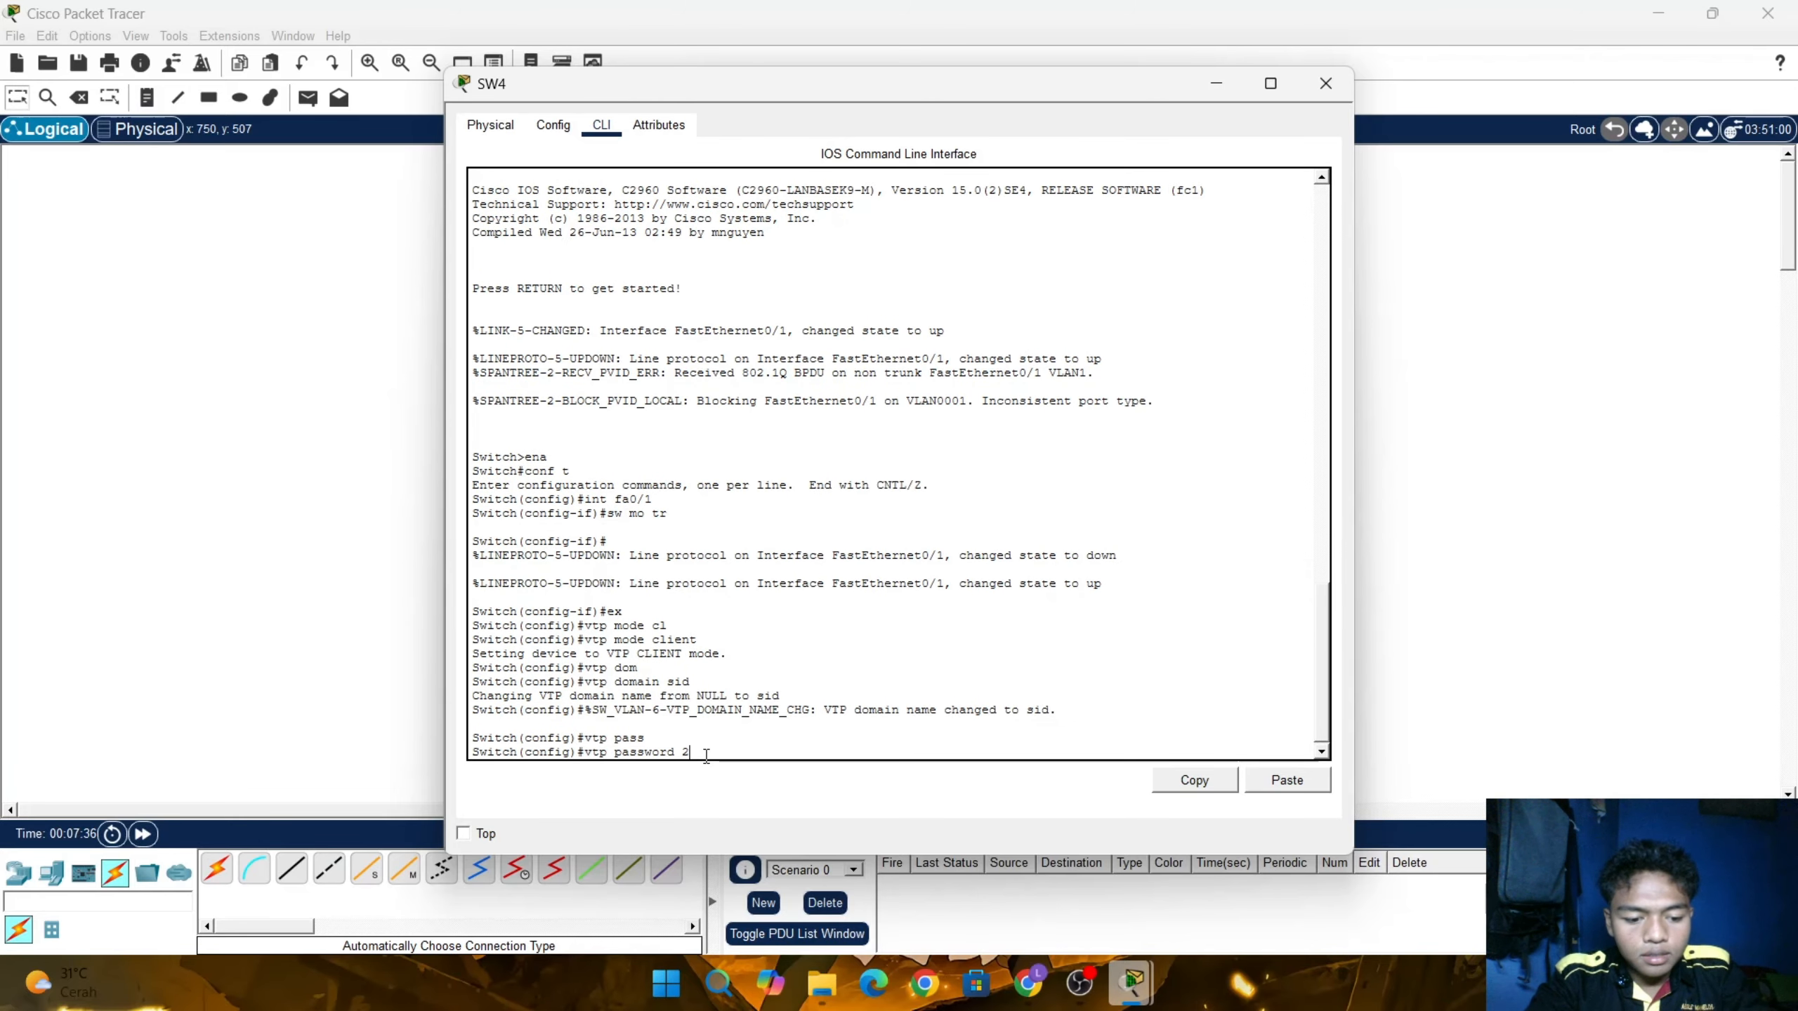
{"action": "type", "text": "123"}
{"action": "key", "text": "Return"}
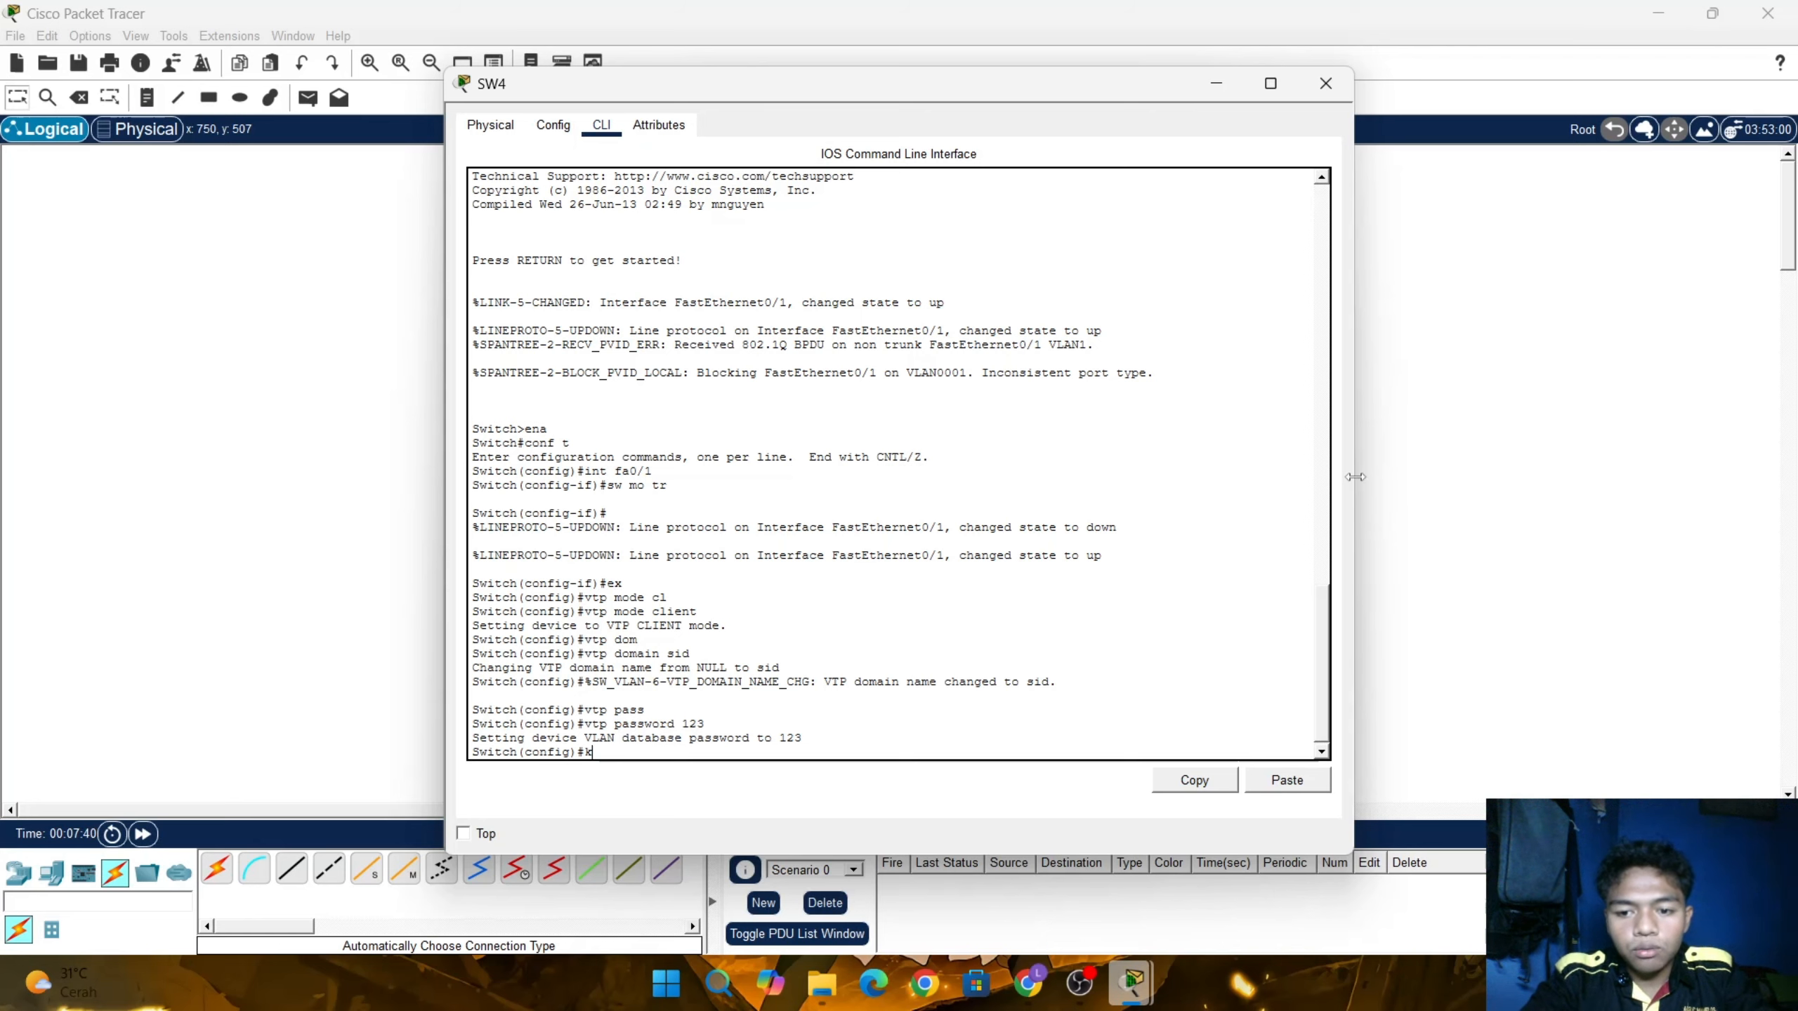
{"action": "left_click", "coordinate": [1325, 83]}
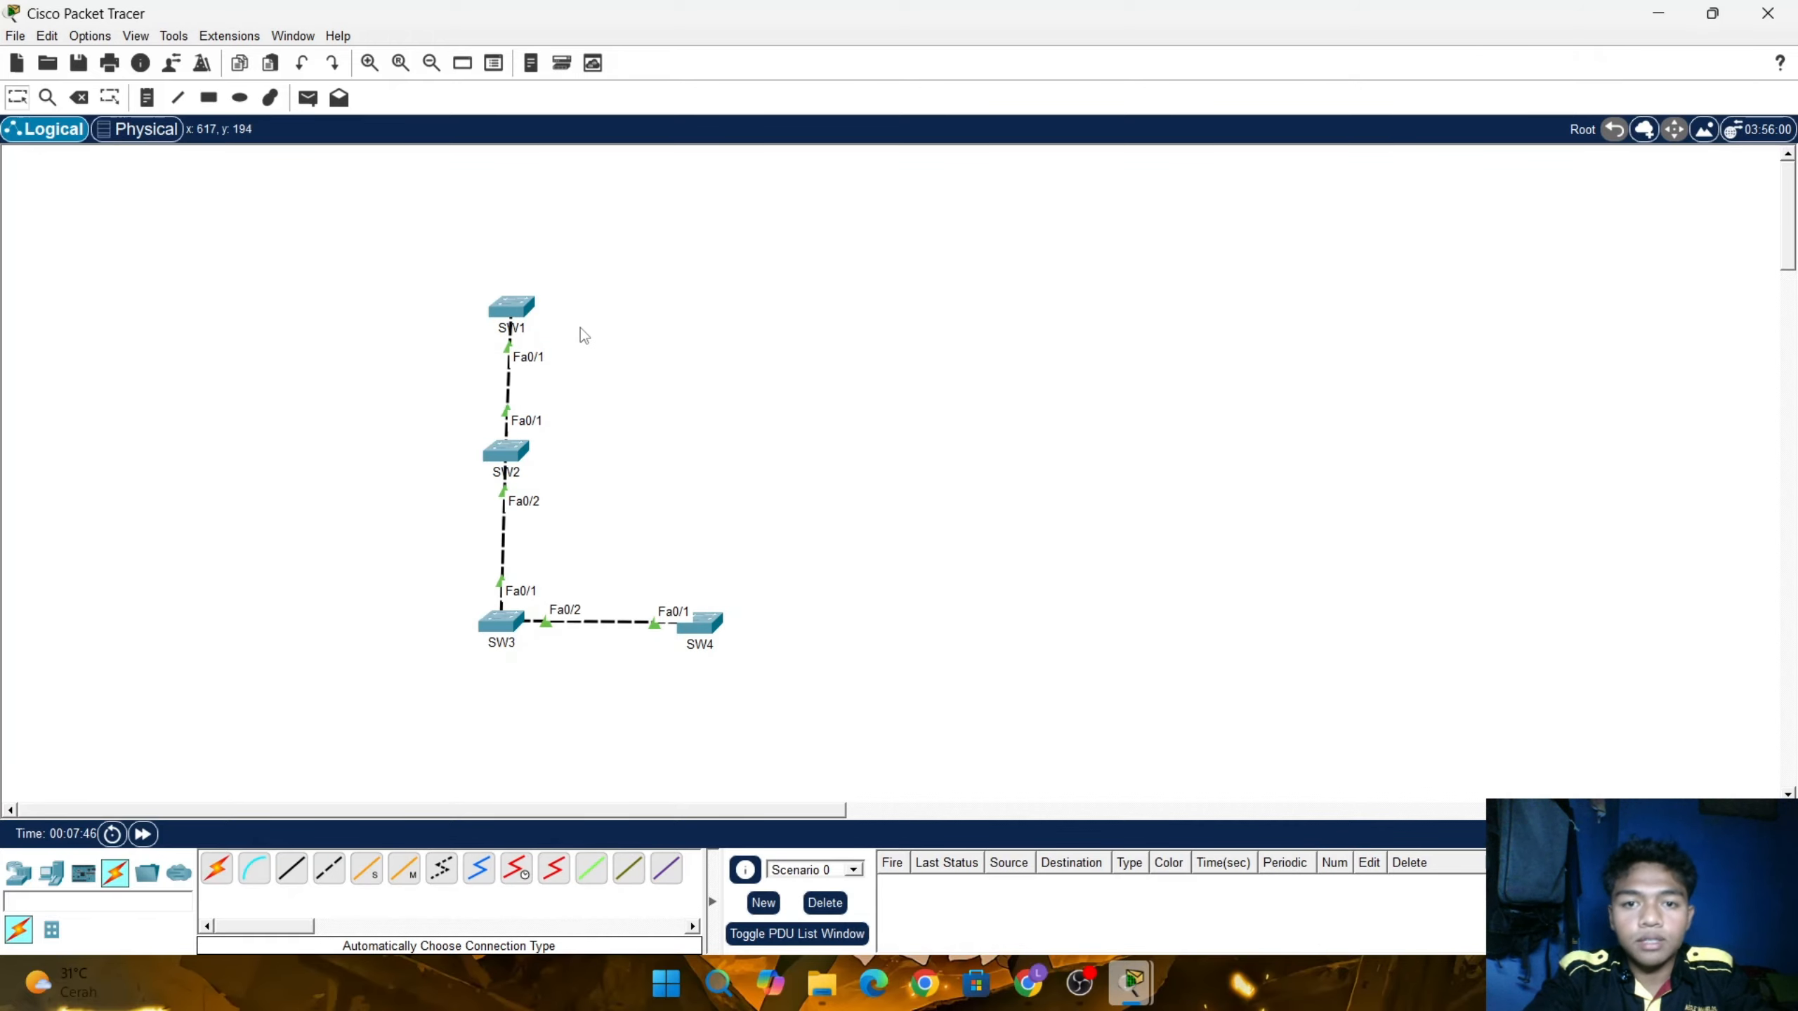
Open SW1's command line, create VLAN 100 with vlan 100, and name it VLAN100
{"action": "left_click", "coordinate": [513, 310]}
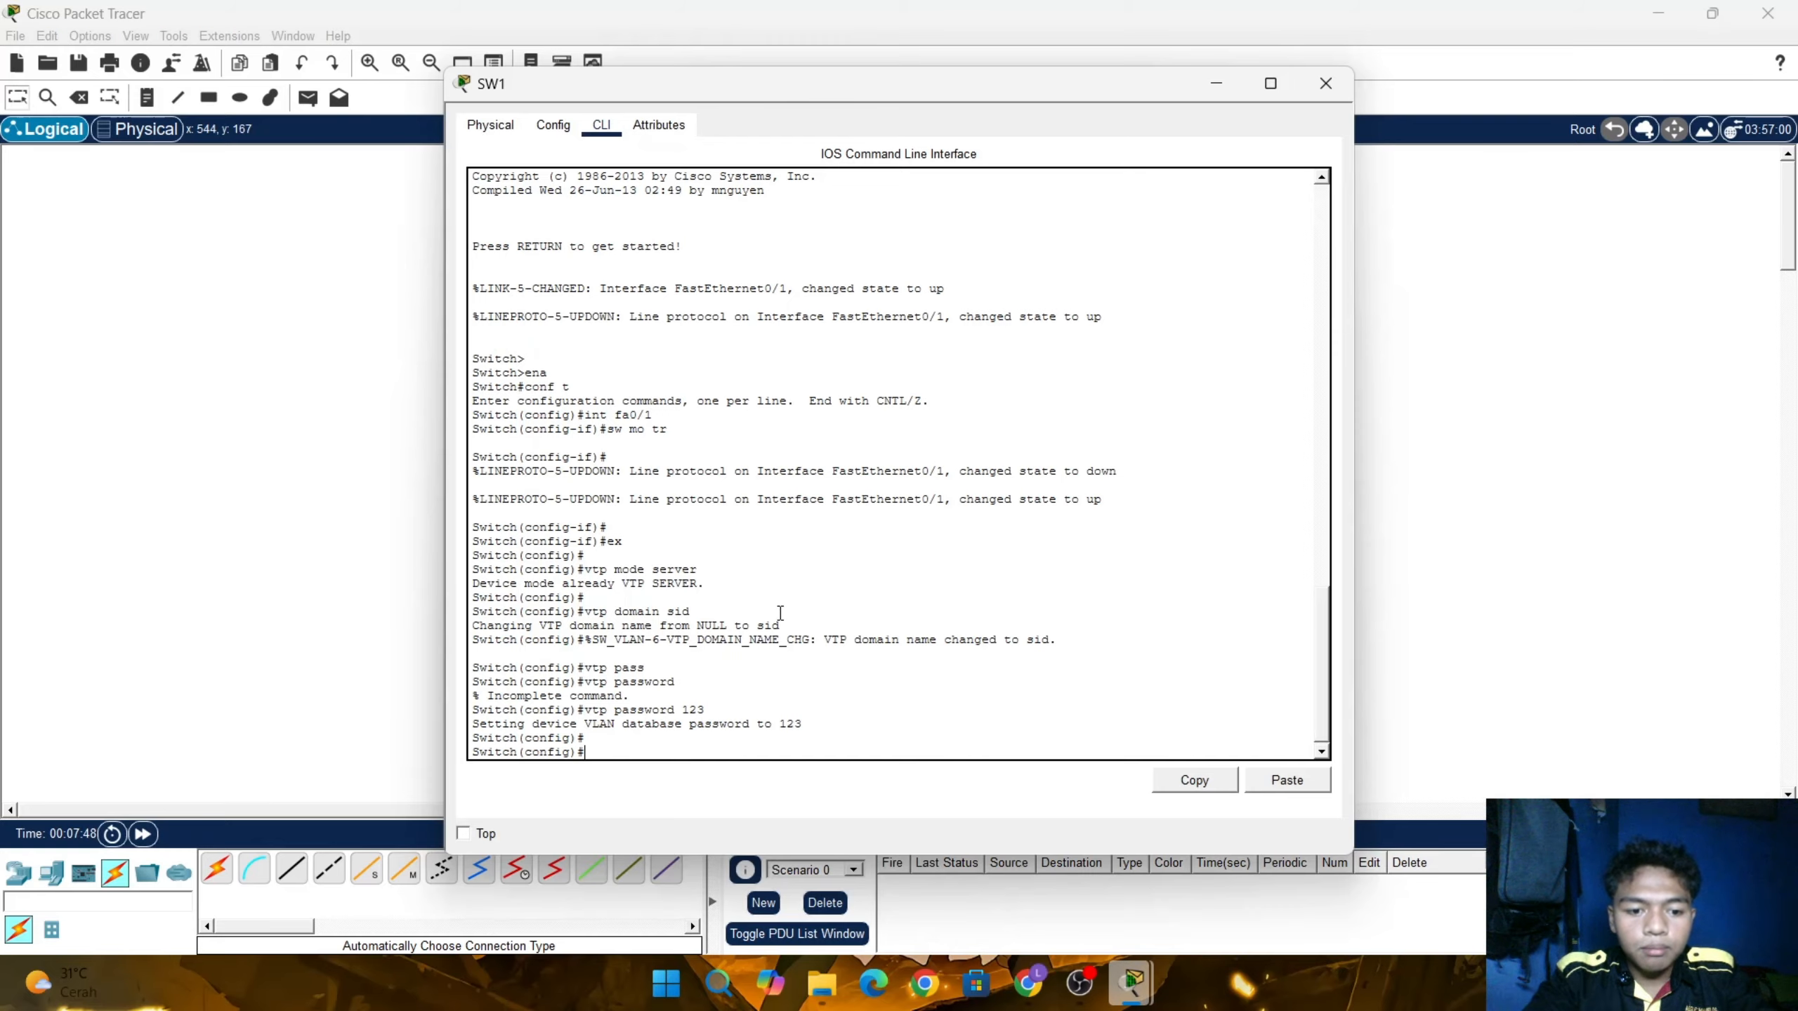
{"action": "type", "text": "v"}
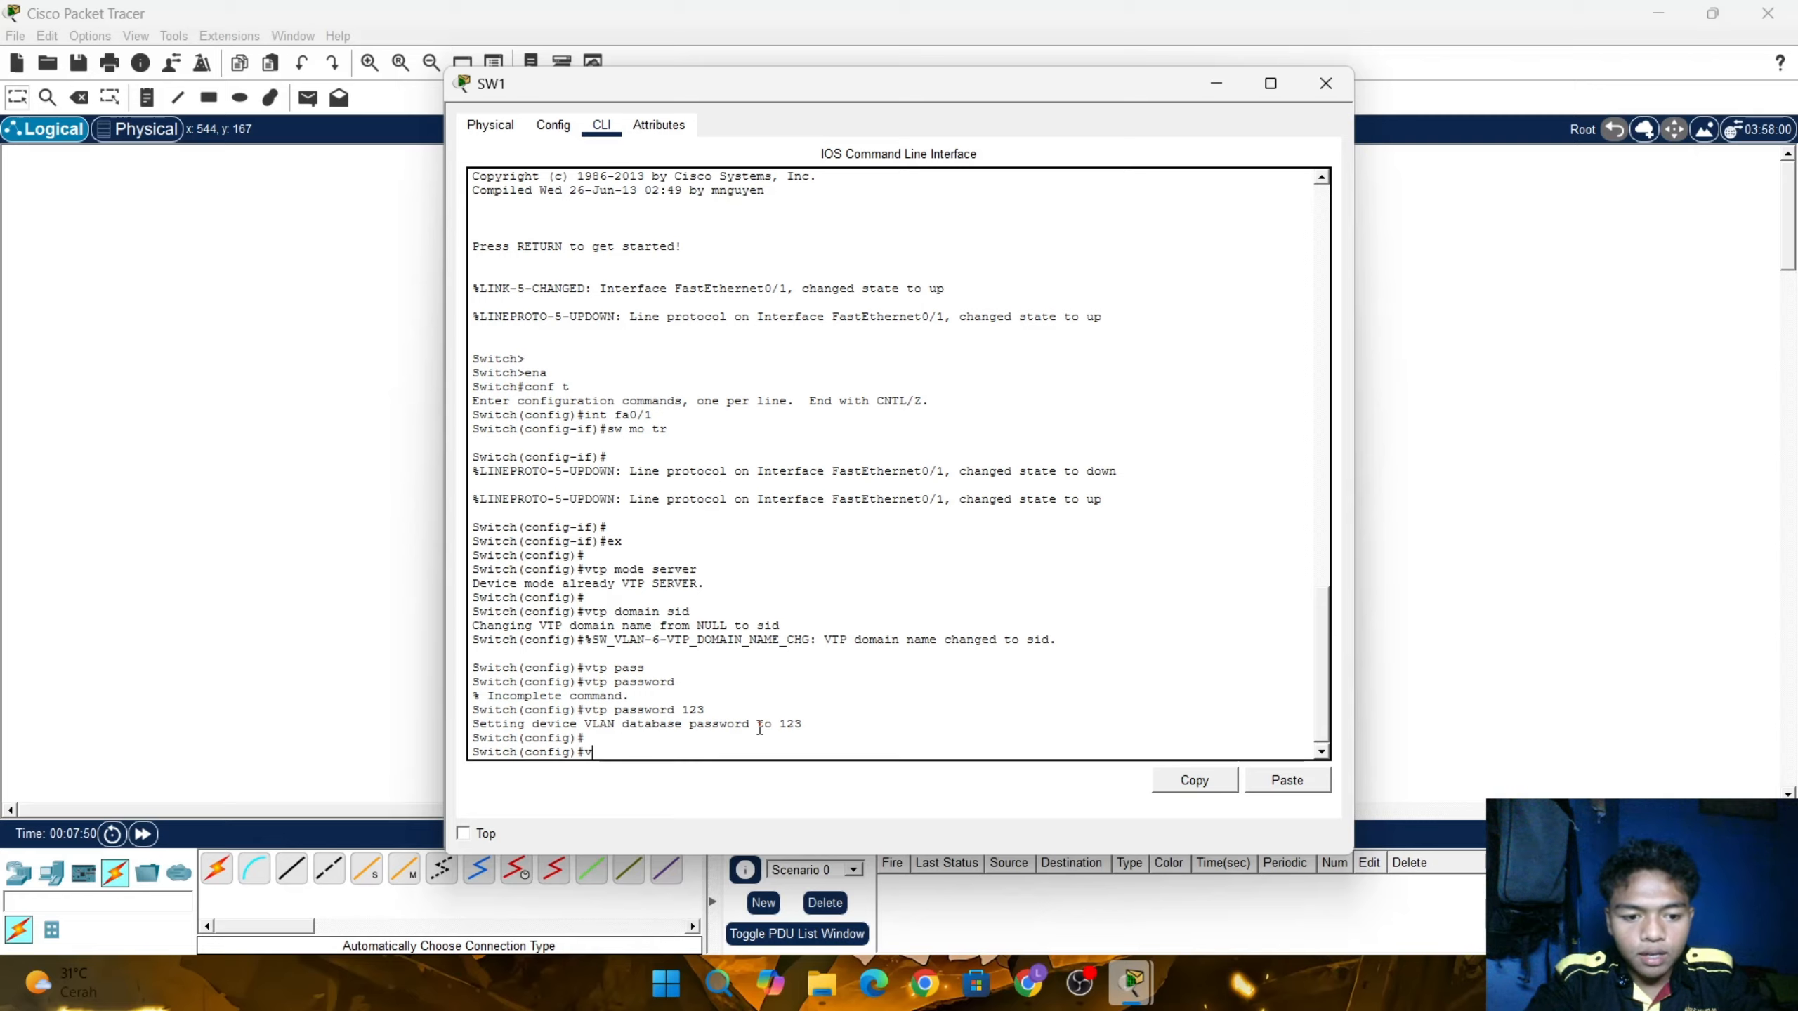
{"action": "type", "text": "lan 100"}
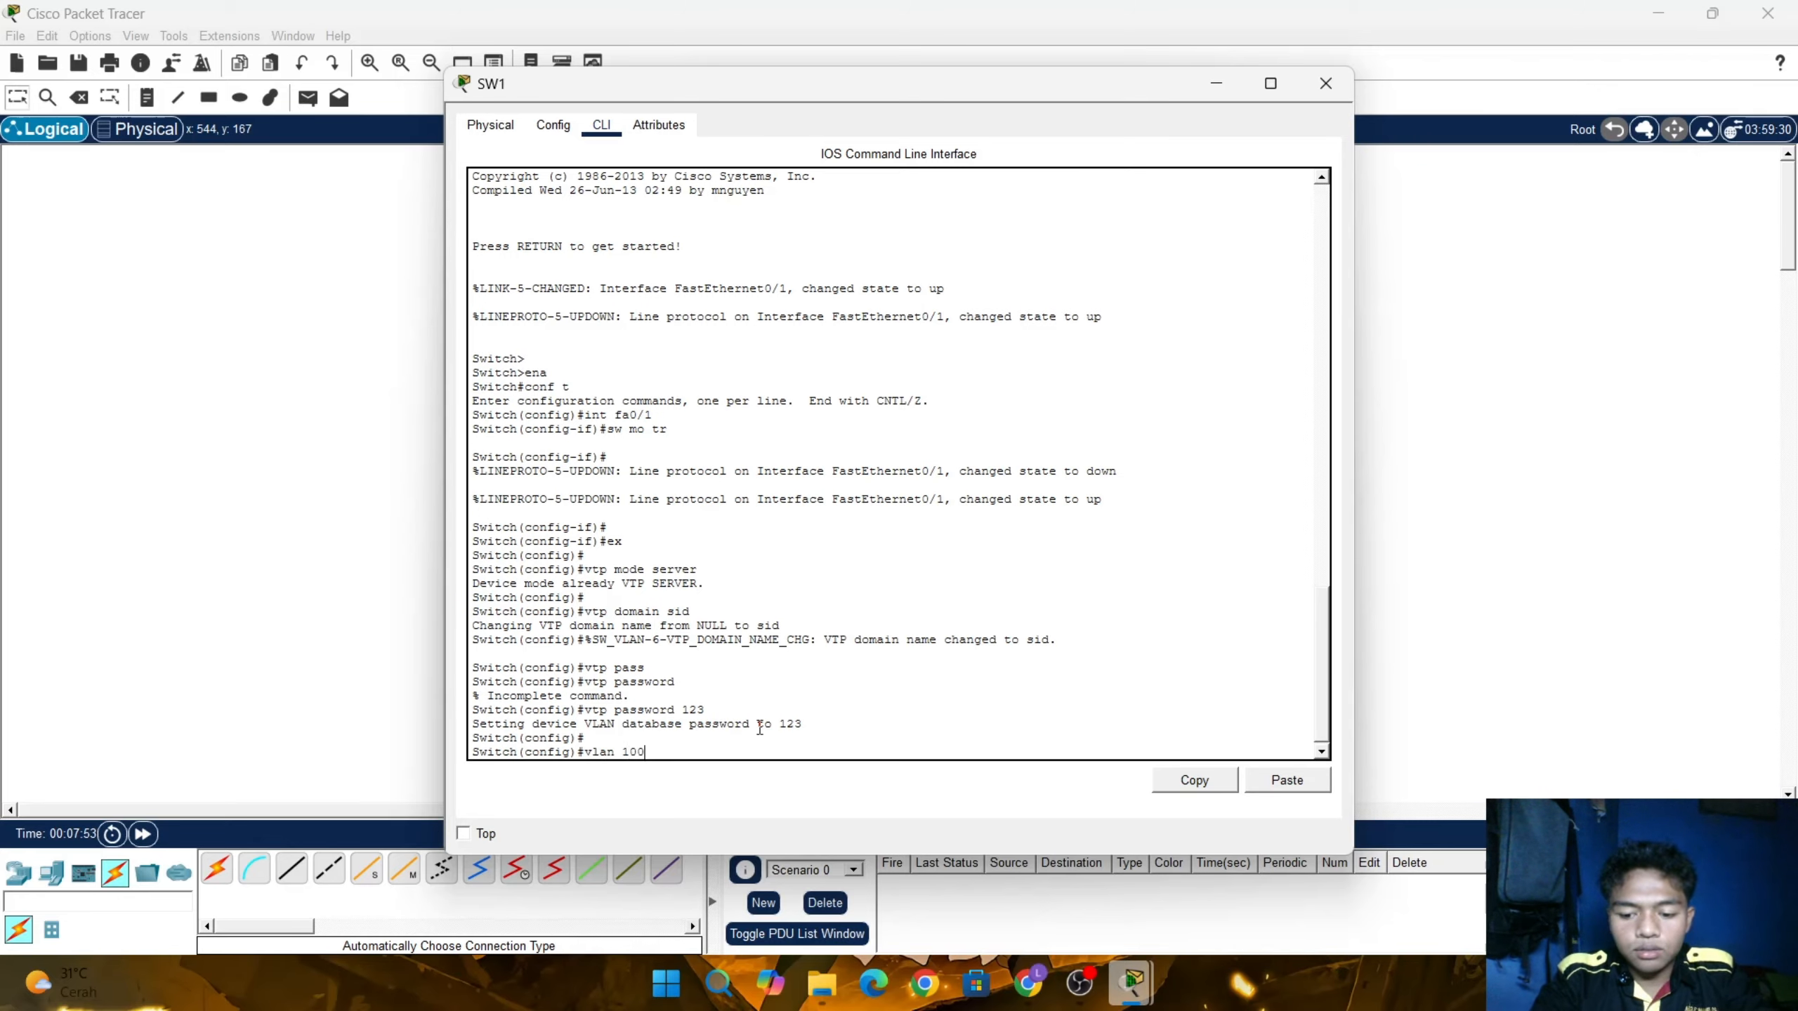
{"action": "key", "text": "Return"}
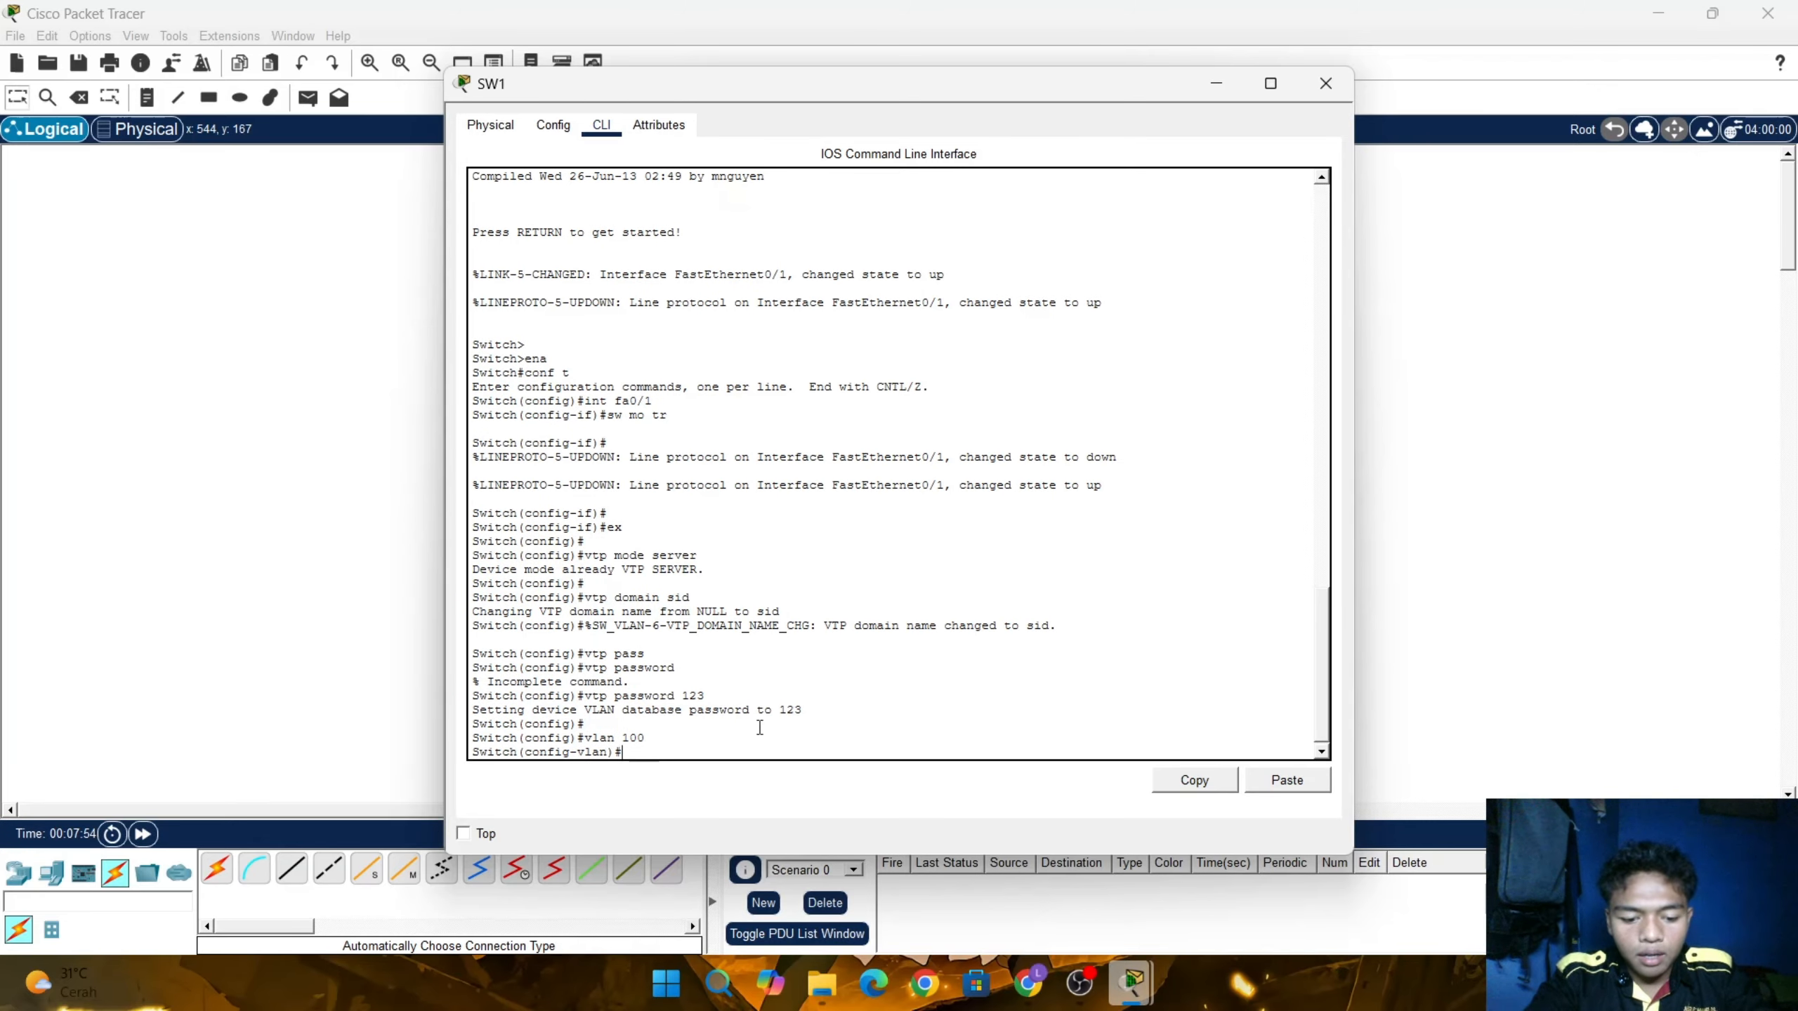
{"action": "type", "text": "name V"}
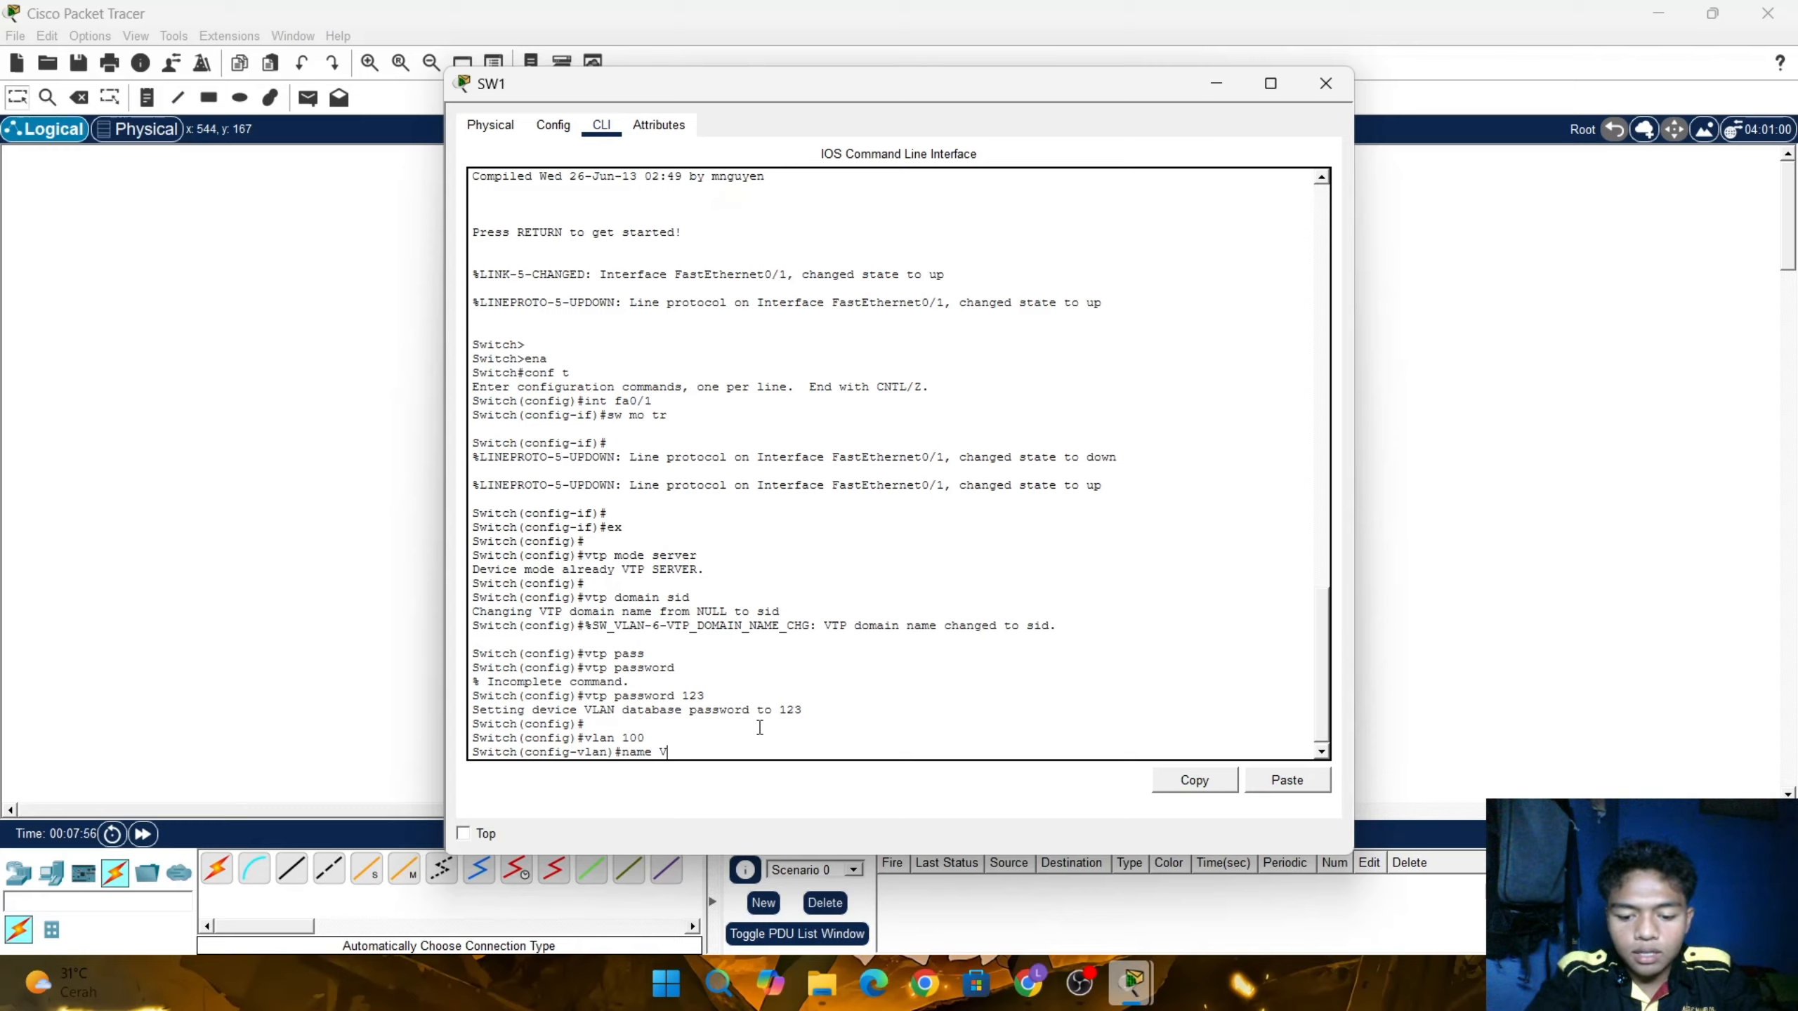
{"action": "type", "text": "LAN100"}
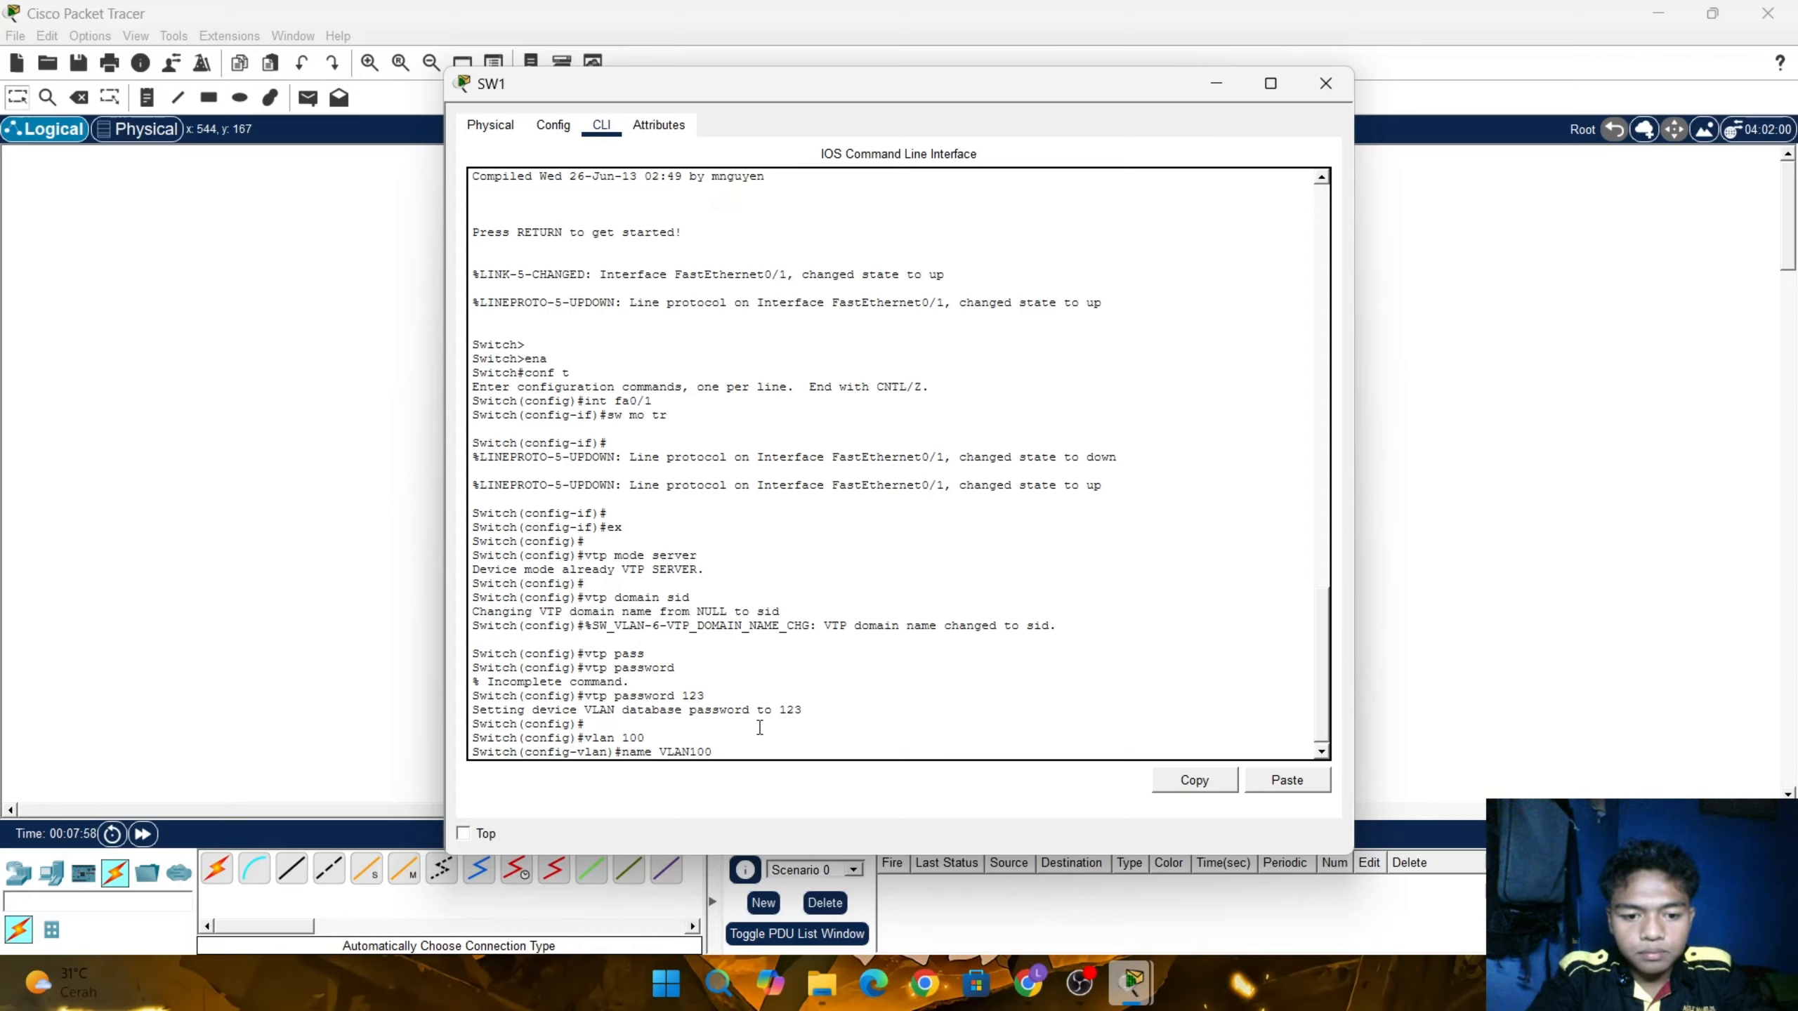
{"action": "key", "text": "Return"}
Create VLAN 200 on SW1 with vlan 200 and name it VLAN200
{"action": "type", "text": "v"}
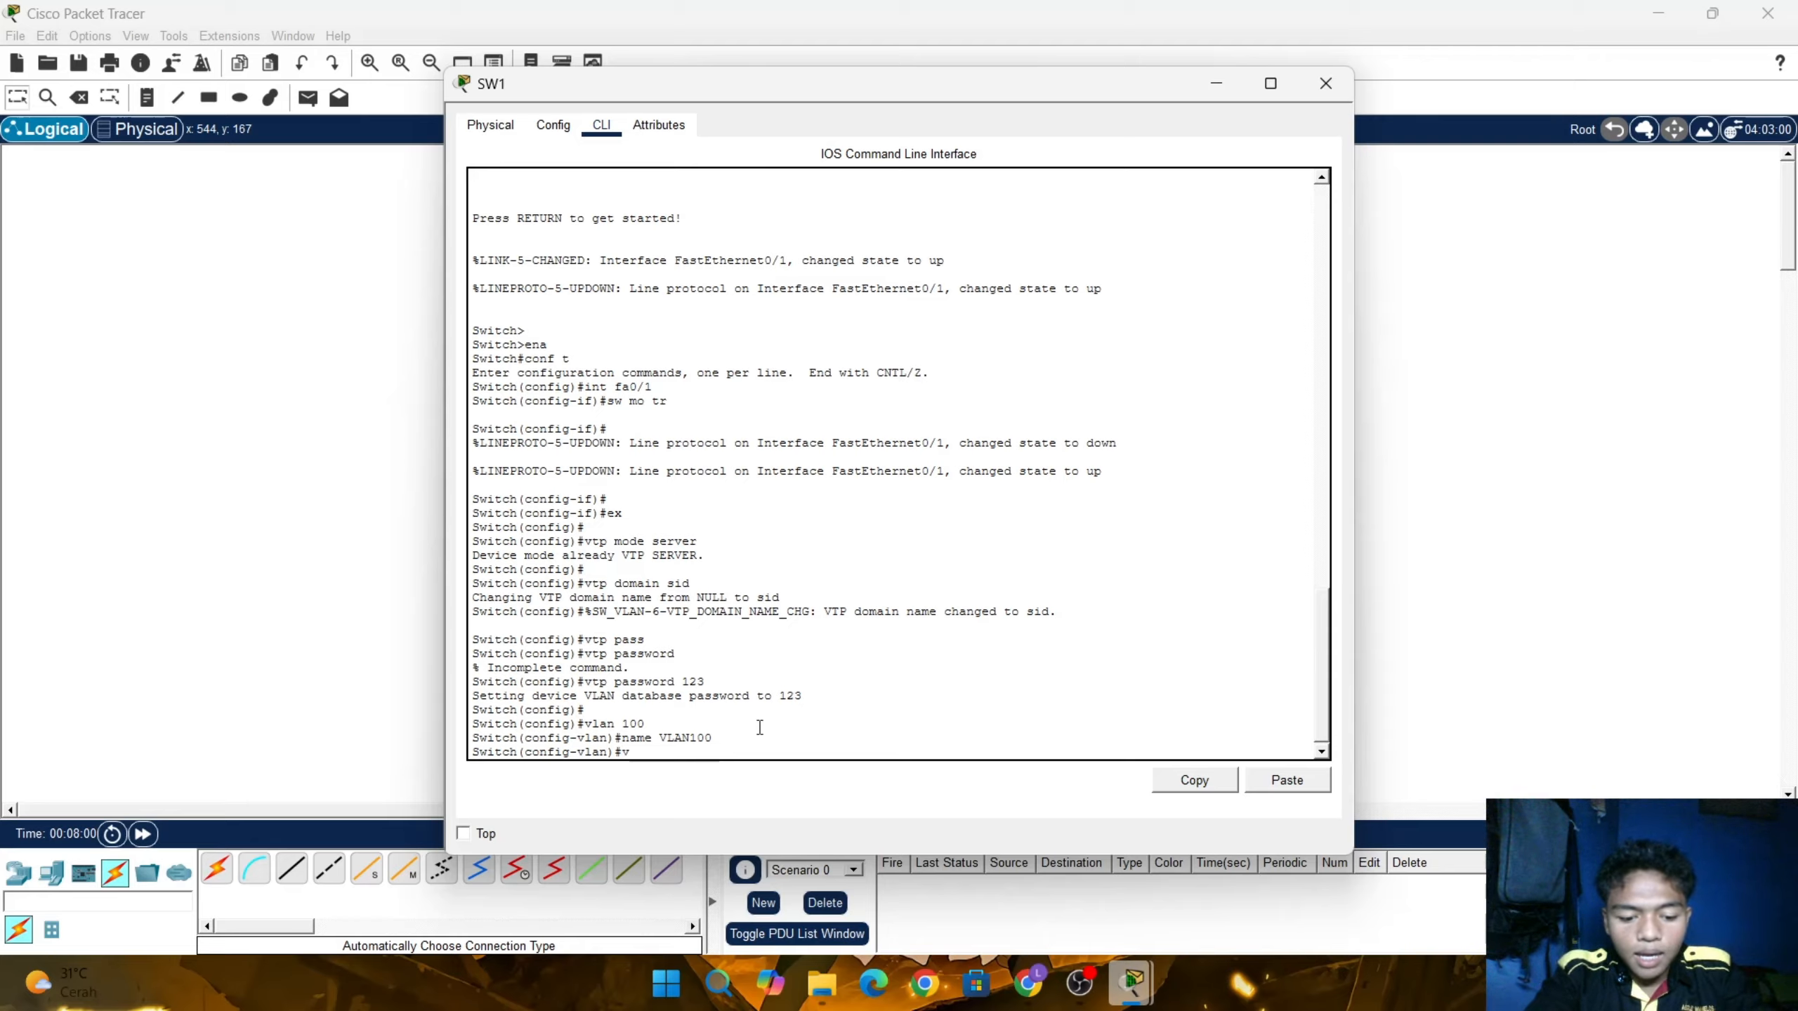
{"action": "type", "text": "lan 2"}
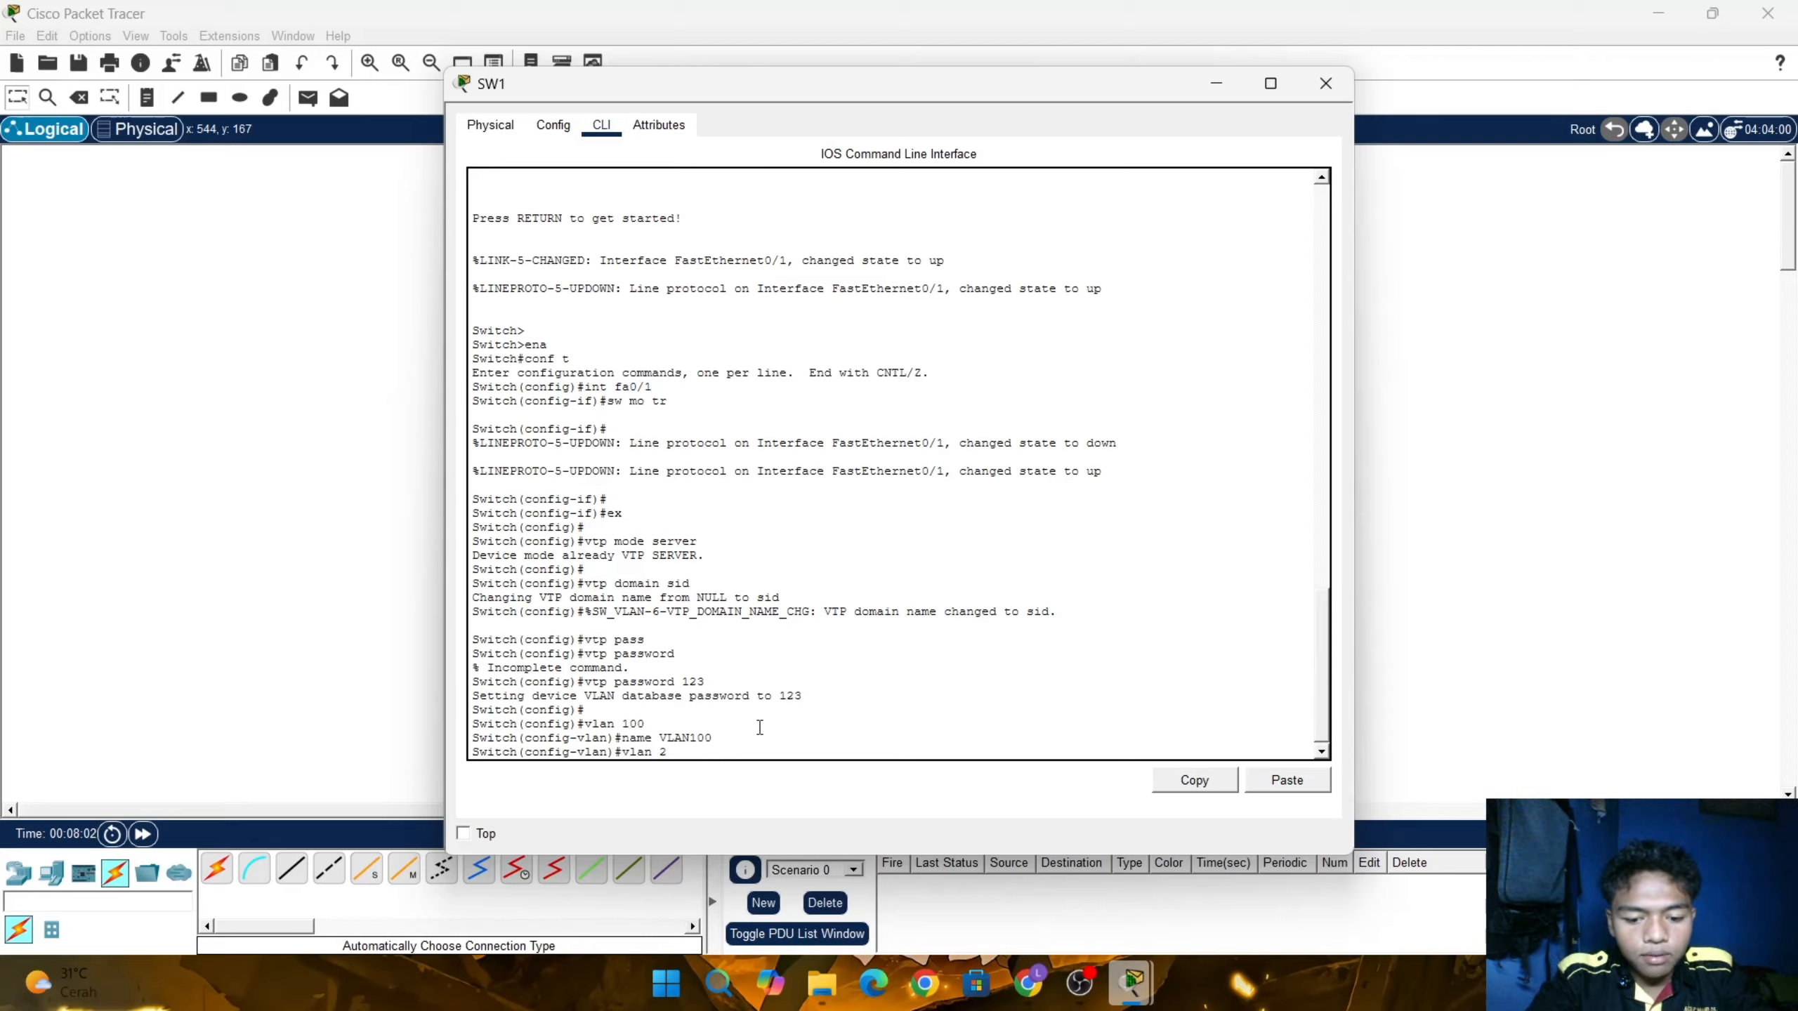
{"action": "type", "text": "00"}
{"action": "key", "text": "Return"}
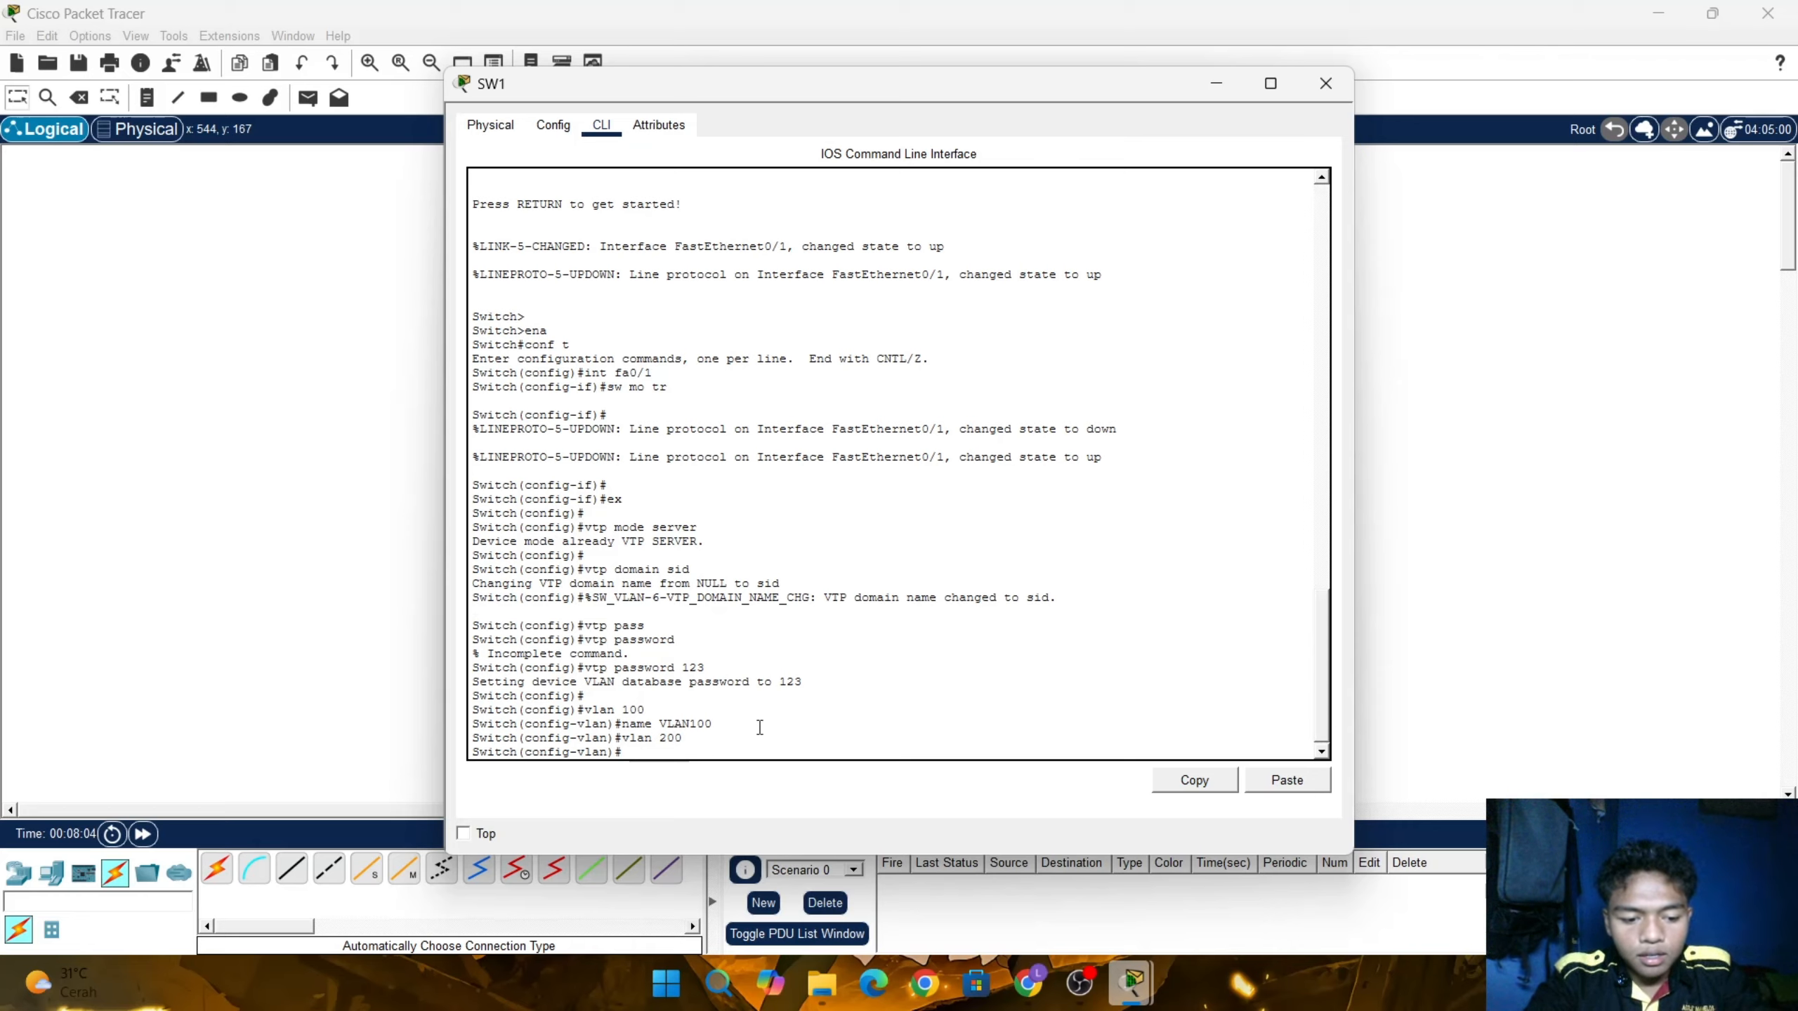
{"action": "type", "text": "name "}
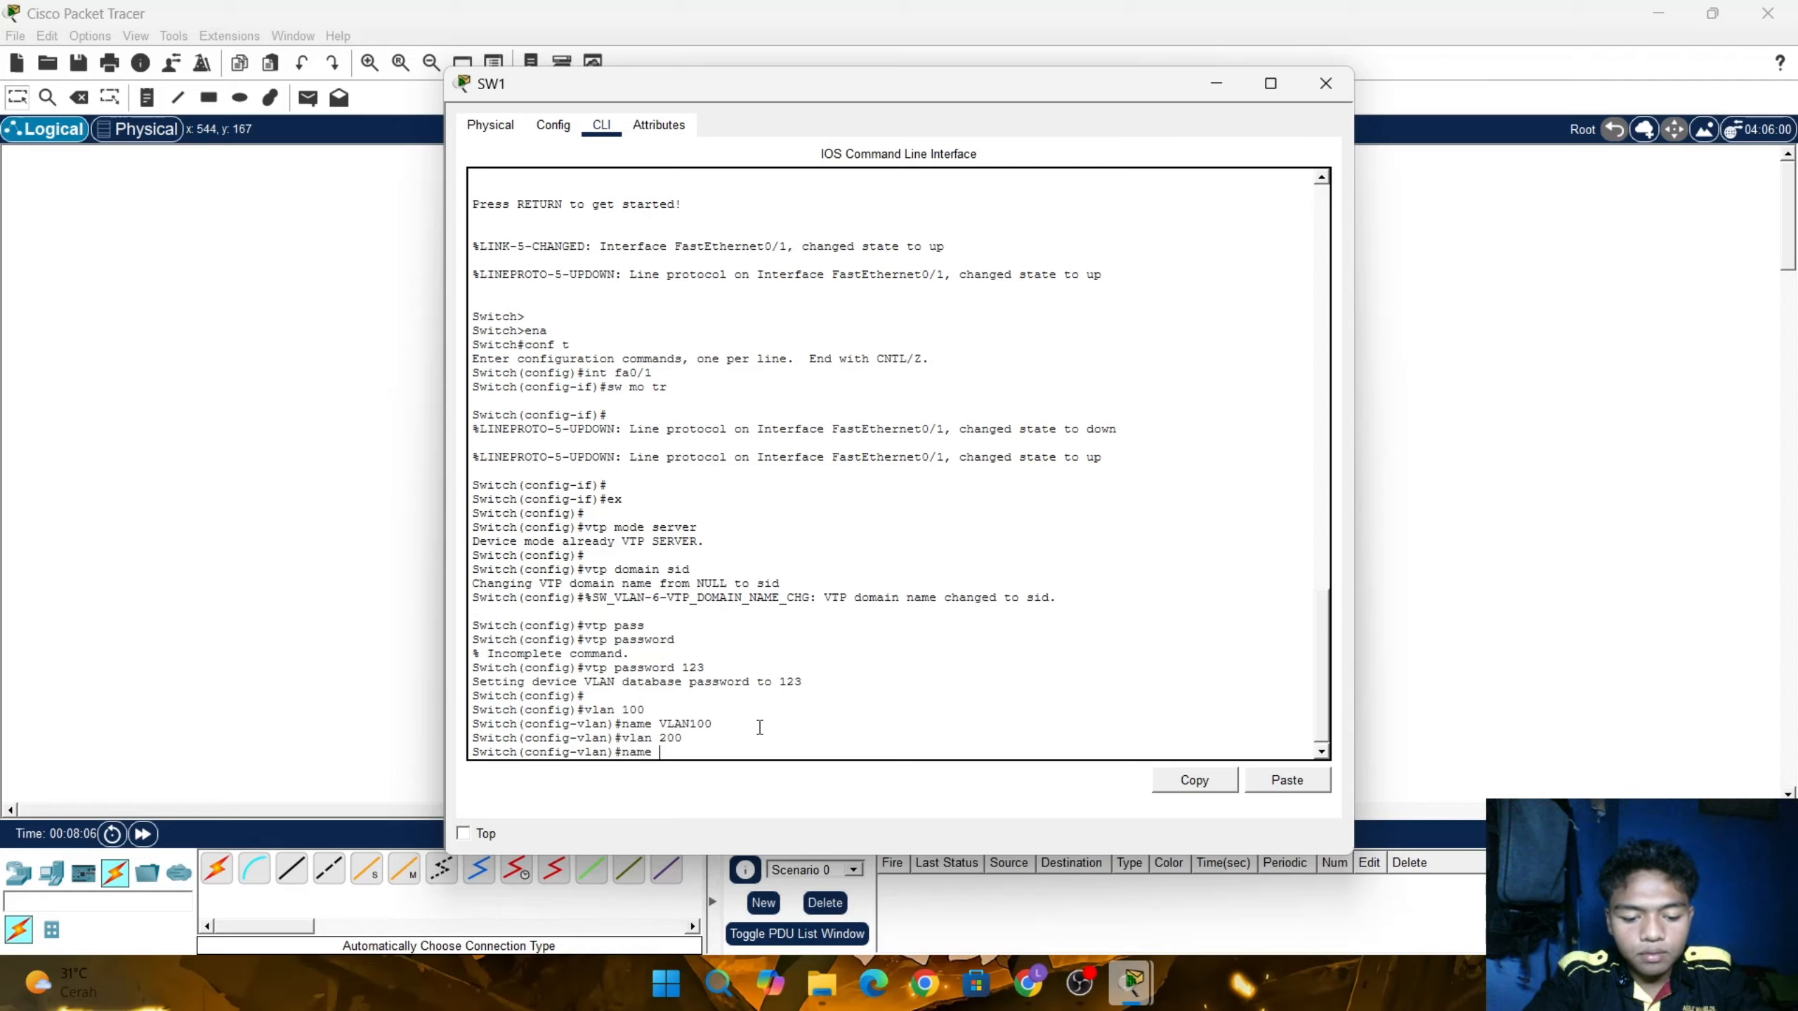
{"action": "type", "text": "VLAN "}
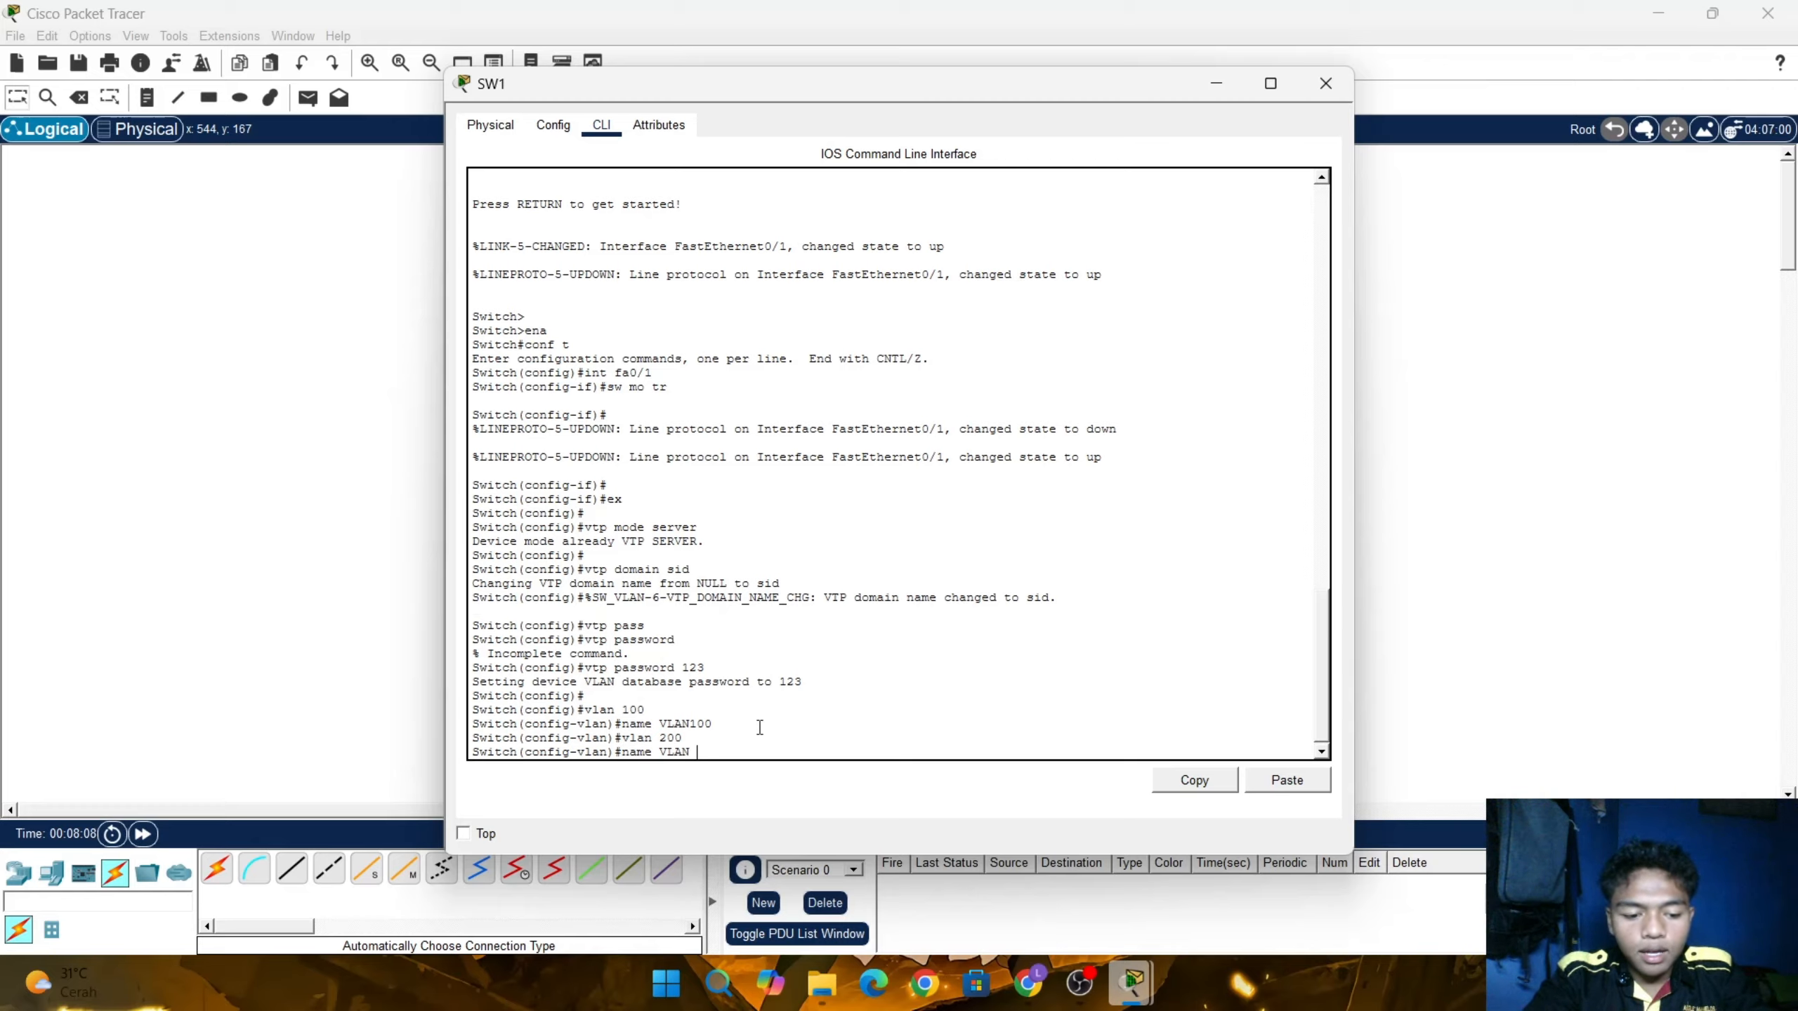
{"action": "type", "text": "200"}
{"action": "key", "text": "Return"}
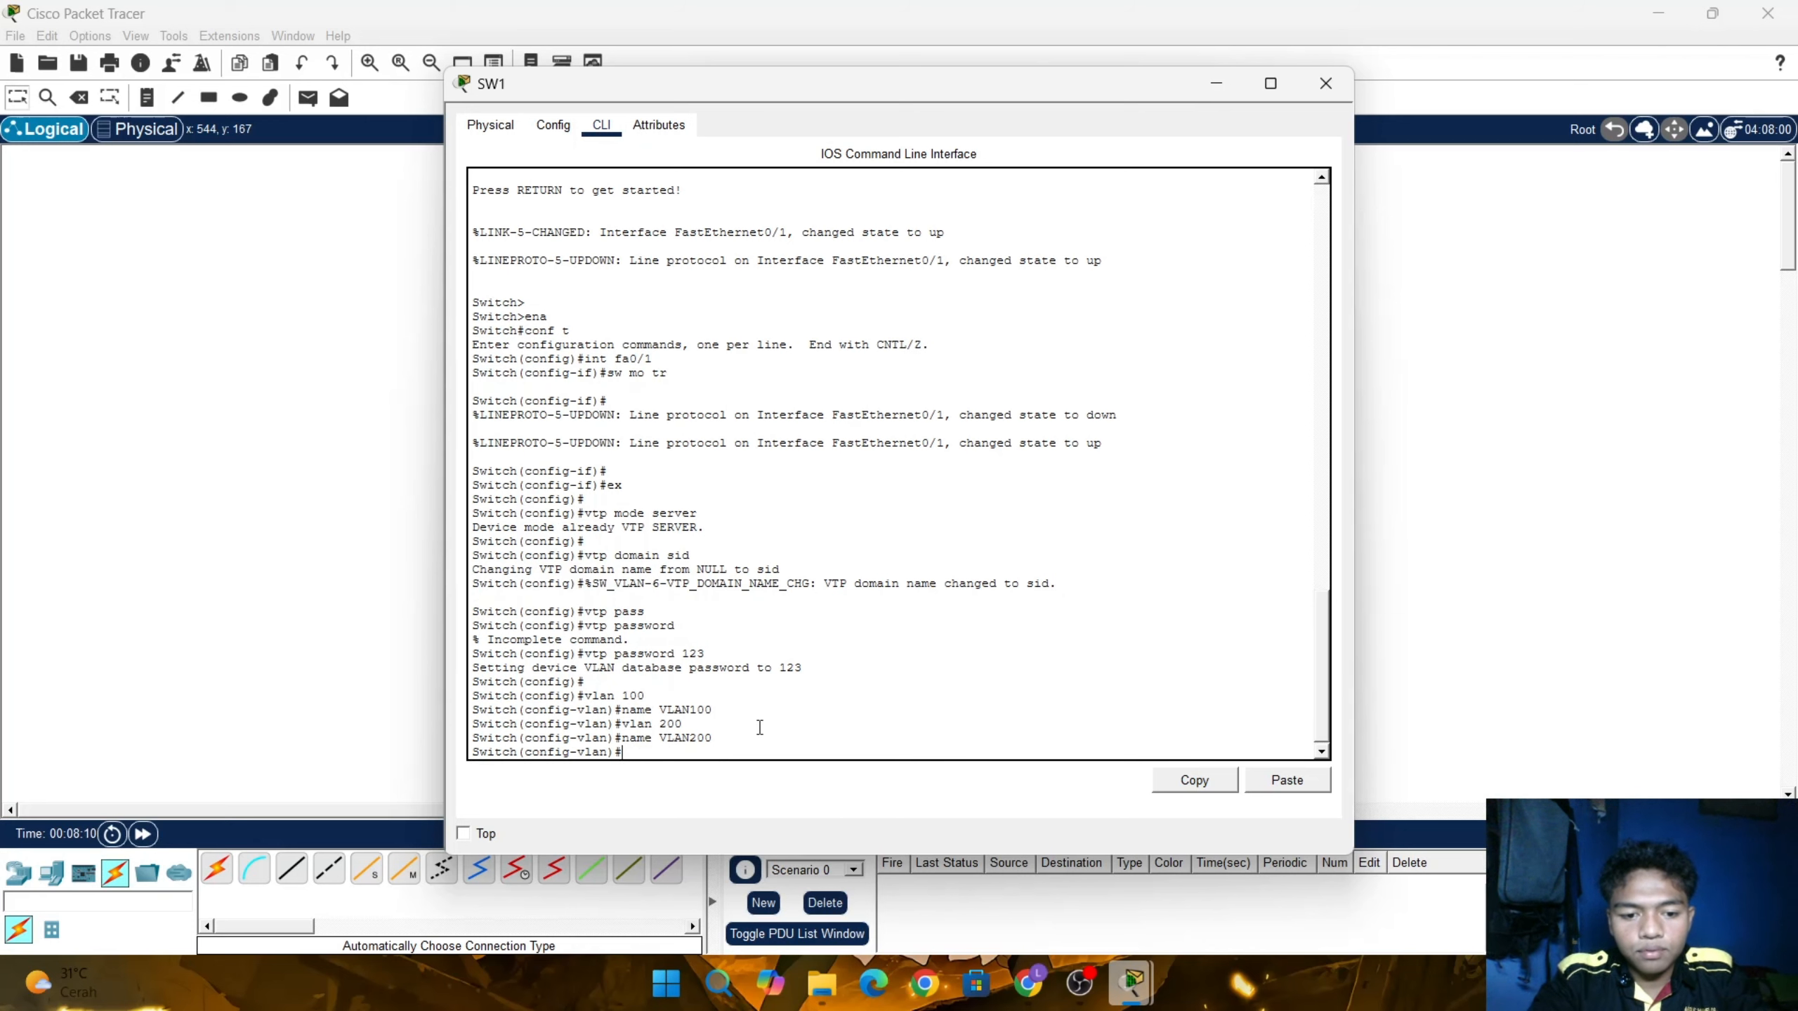
{"action": "key", "text": "Return"}
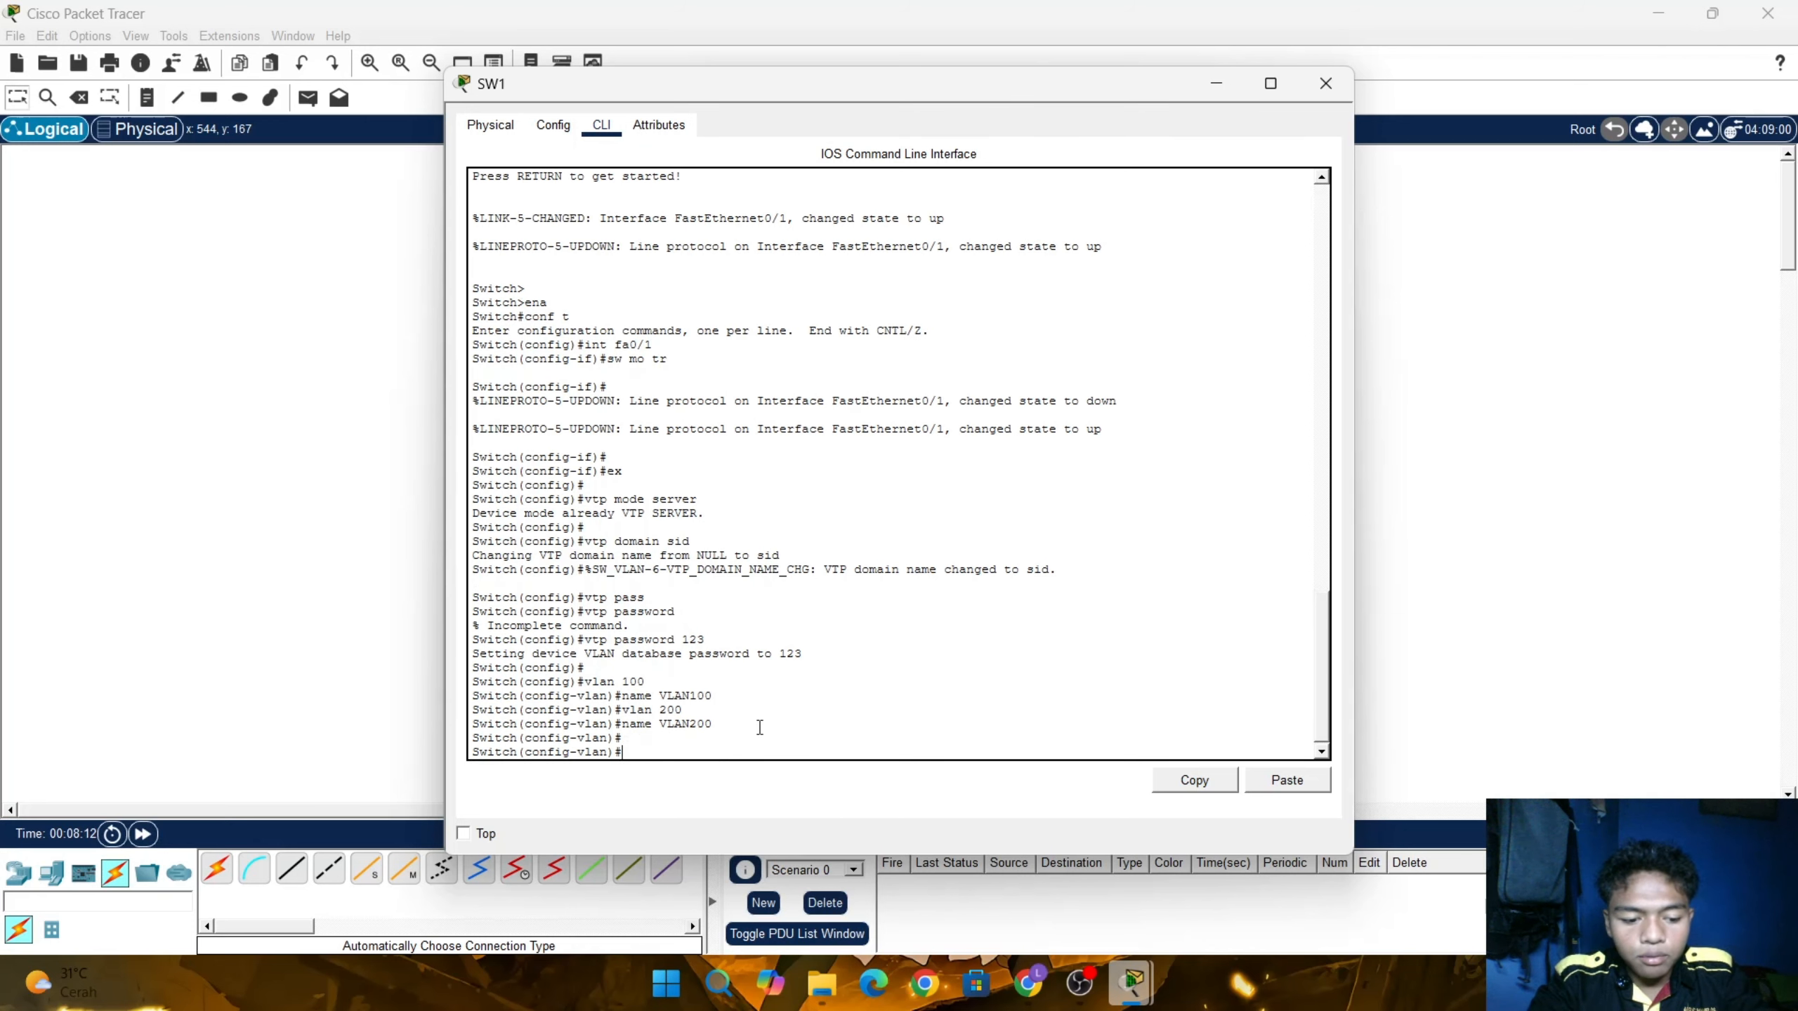
Display SW1's VLAN table with do sh vl br, highlight the VLAN 100 and 200 rows, and leave its window
{"action": "type", "text": "do sh"}
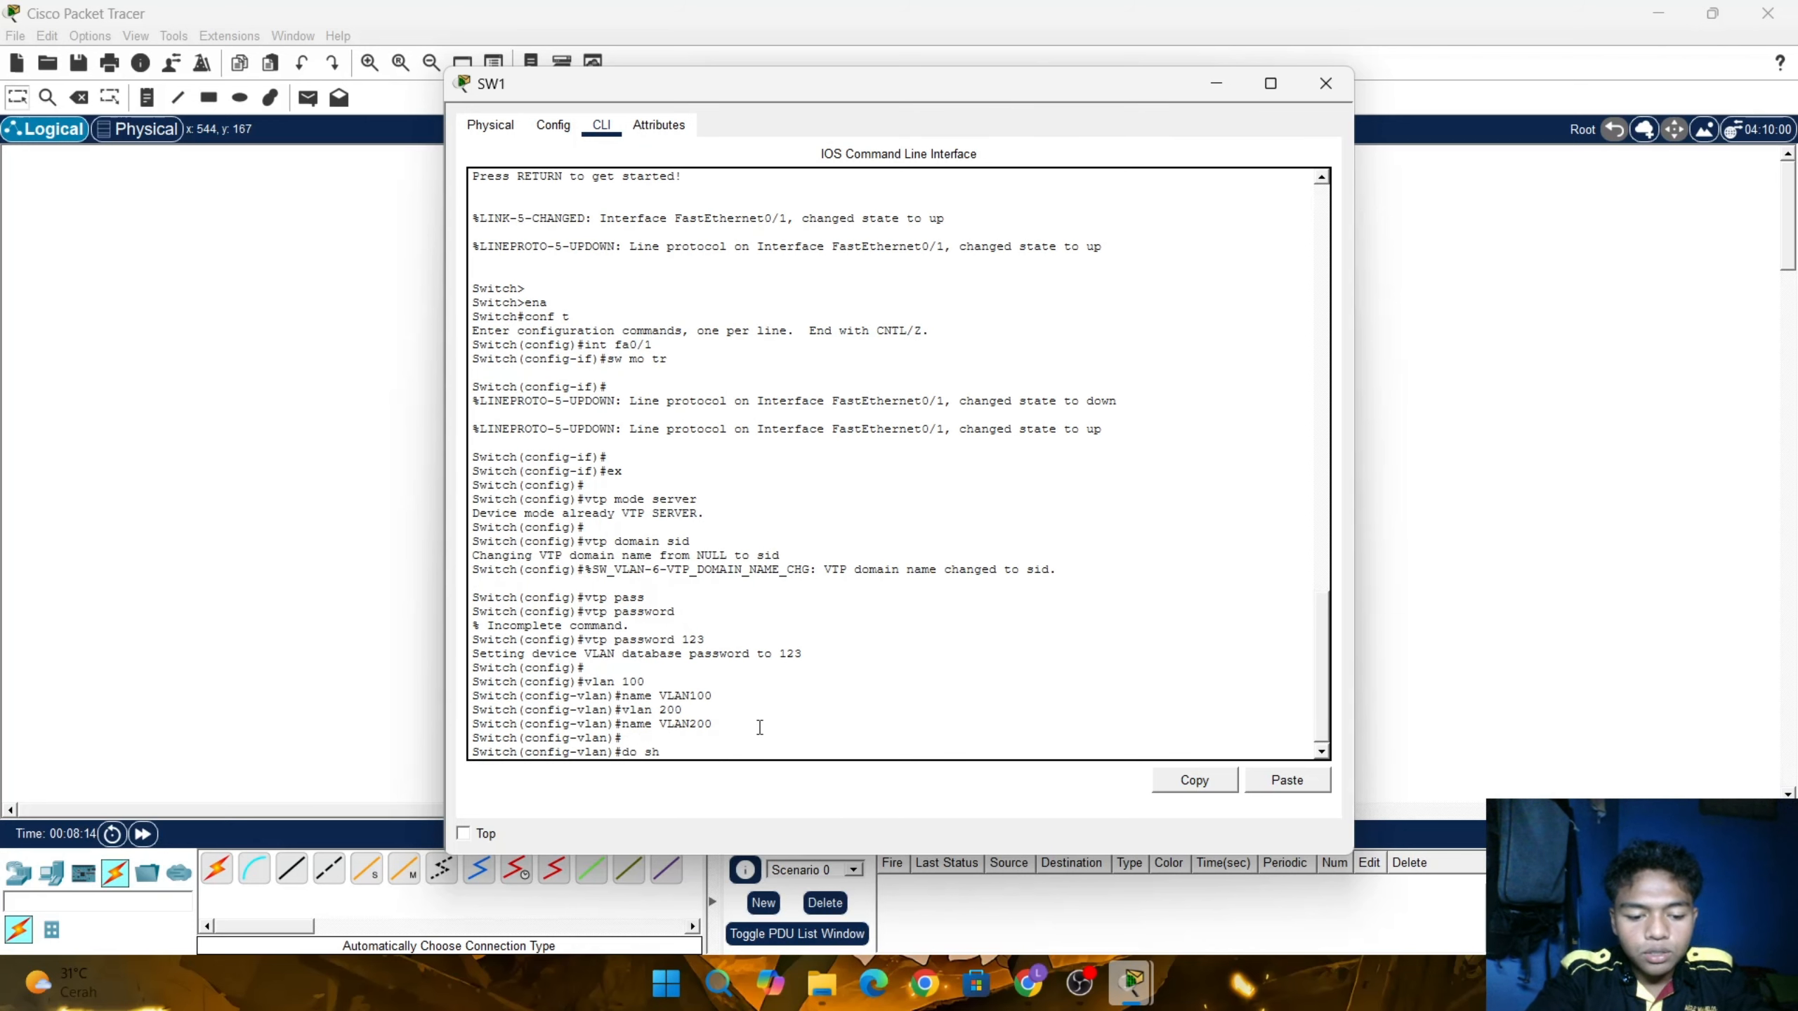
{"action": "type", "text": " vl br"}
{"action": "key", "text": "Return"}
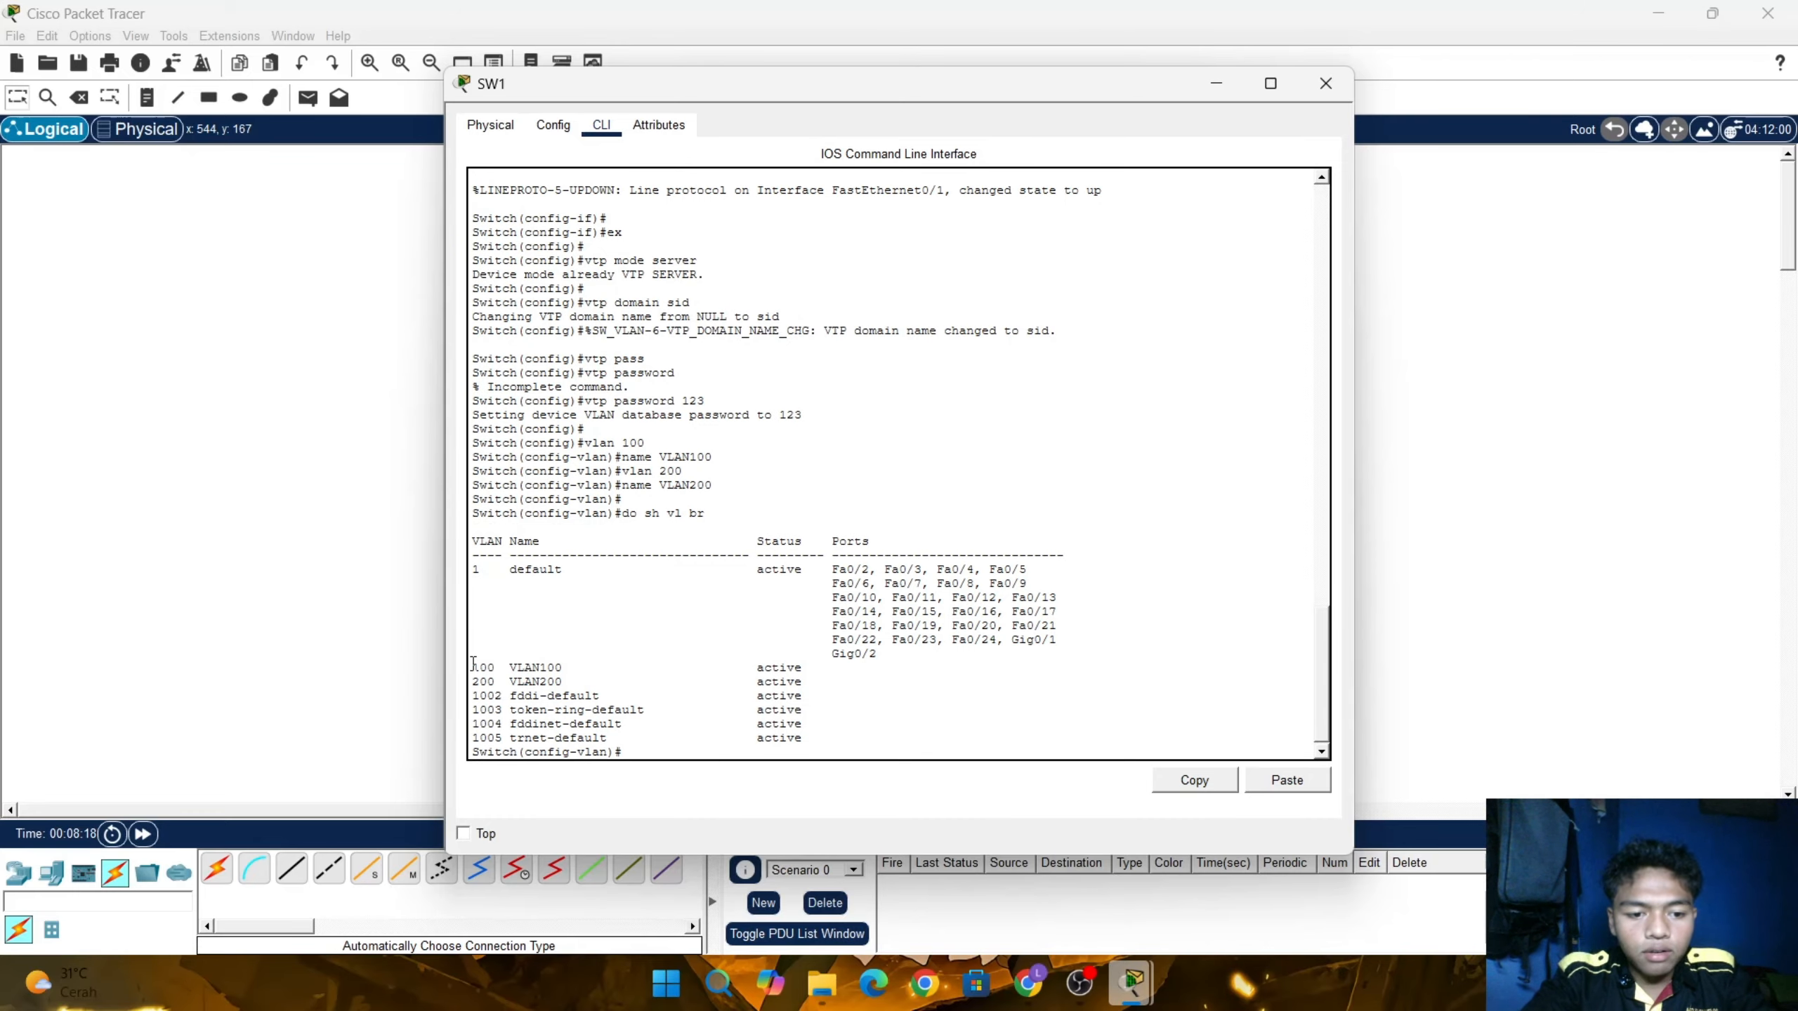
{"action": "left_click_drag", "start_coordinate": [473, 663], "coordinate": [586, 681]}
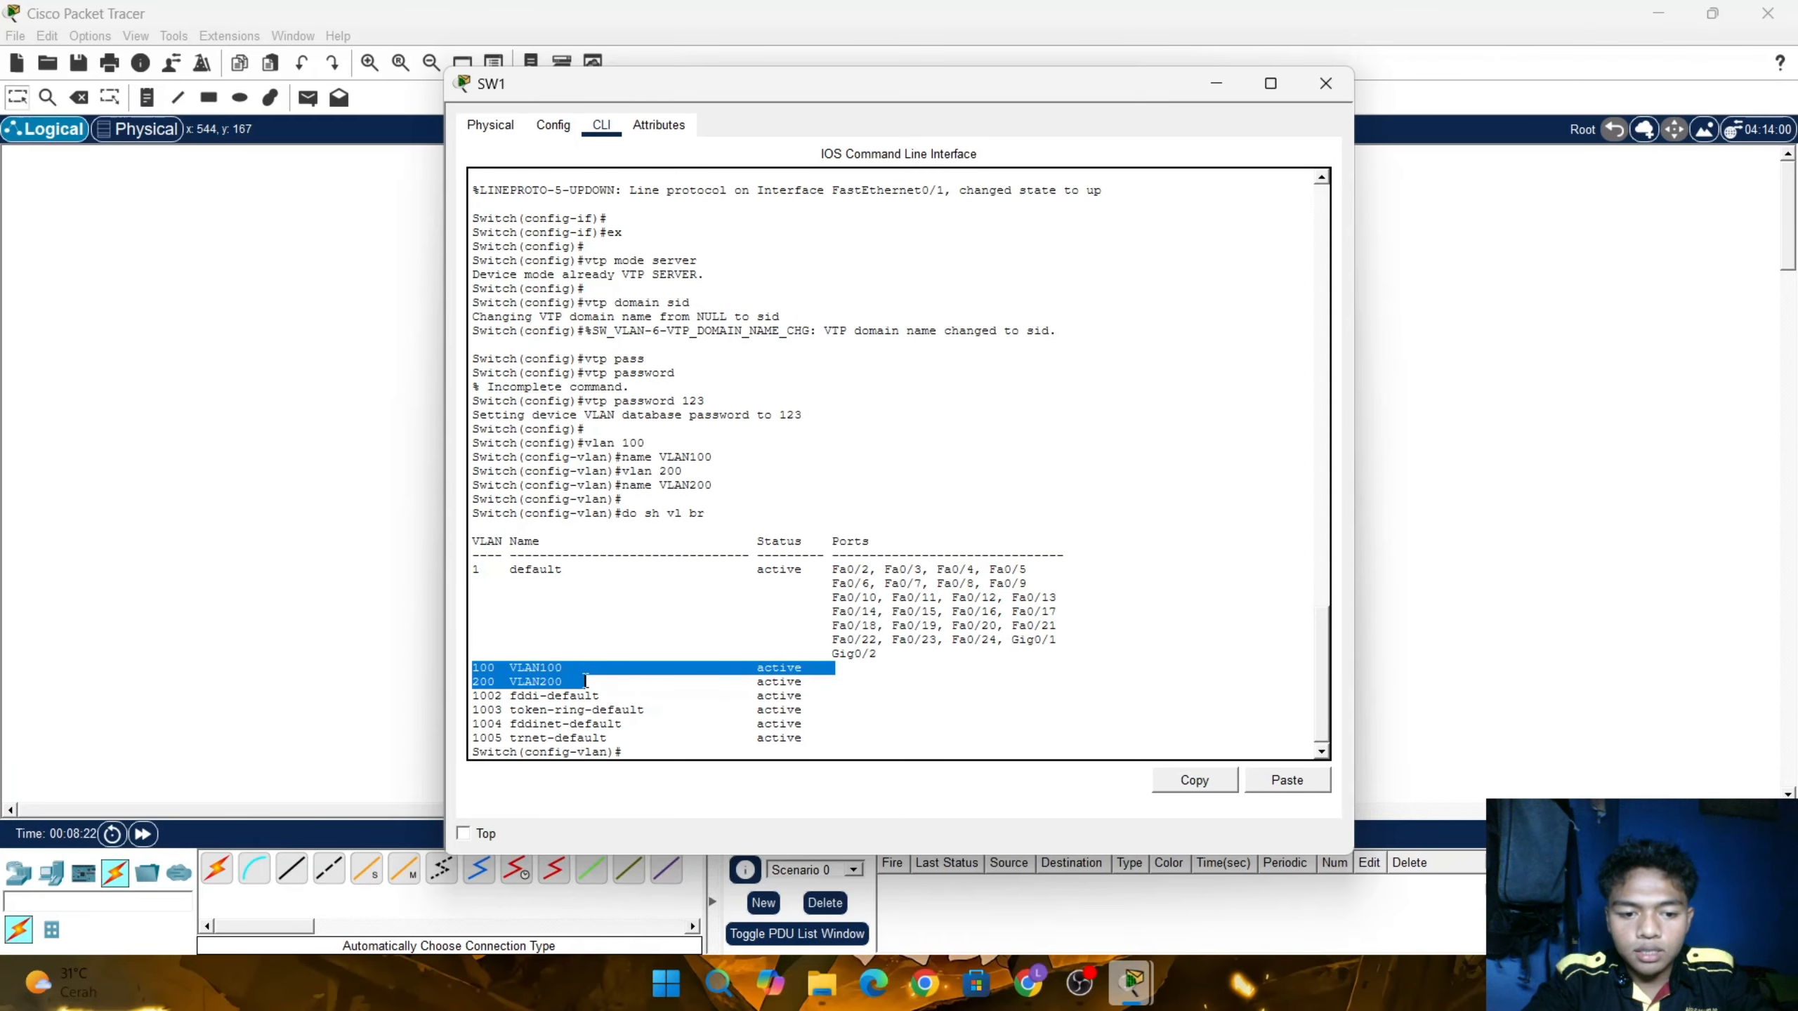
{"action": "left_click", "coordinate": [328, 612]}
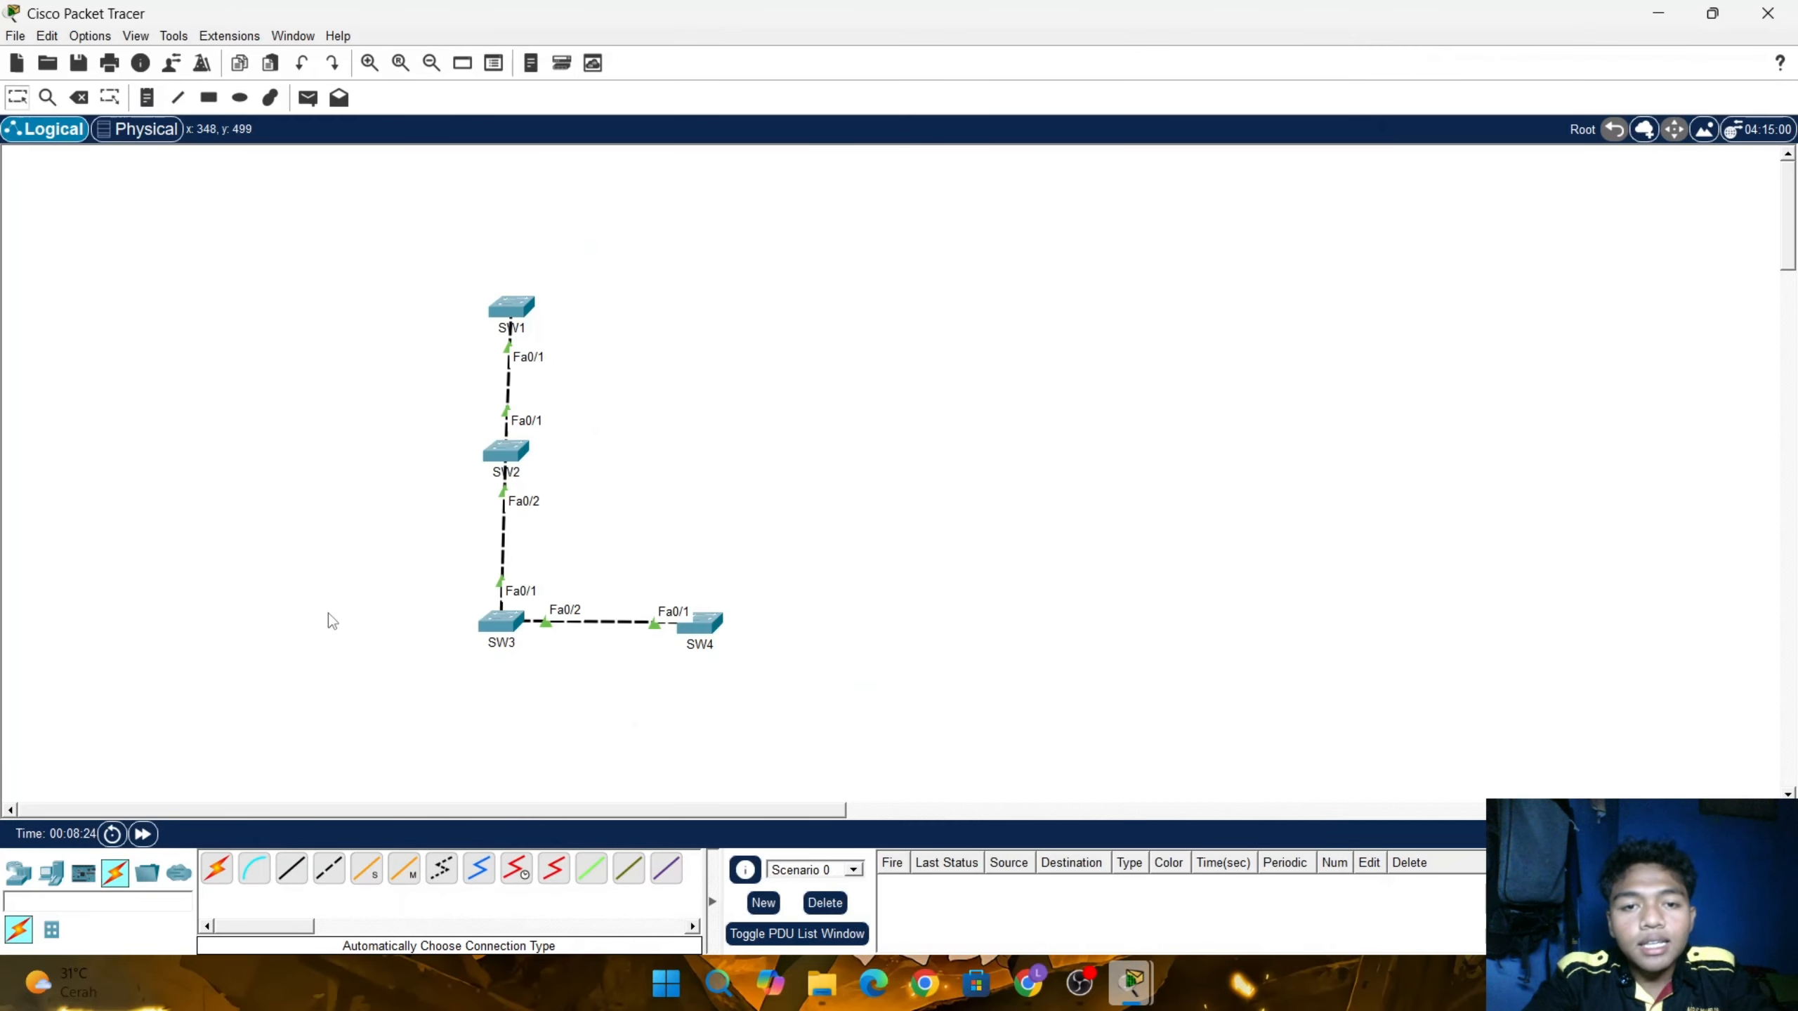
Open SW3's command line, list its VLANs with do sh vl br, and check the table for VLANs 100 and 200
{"action": "left_click", "coordinate": [504, 623]}
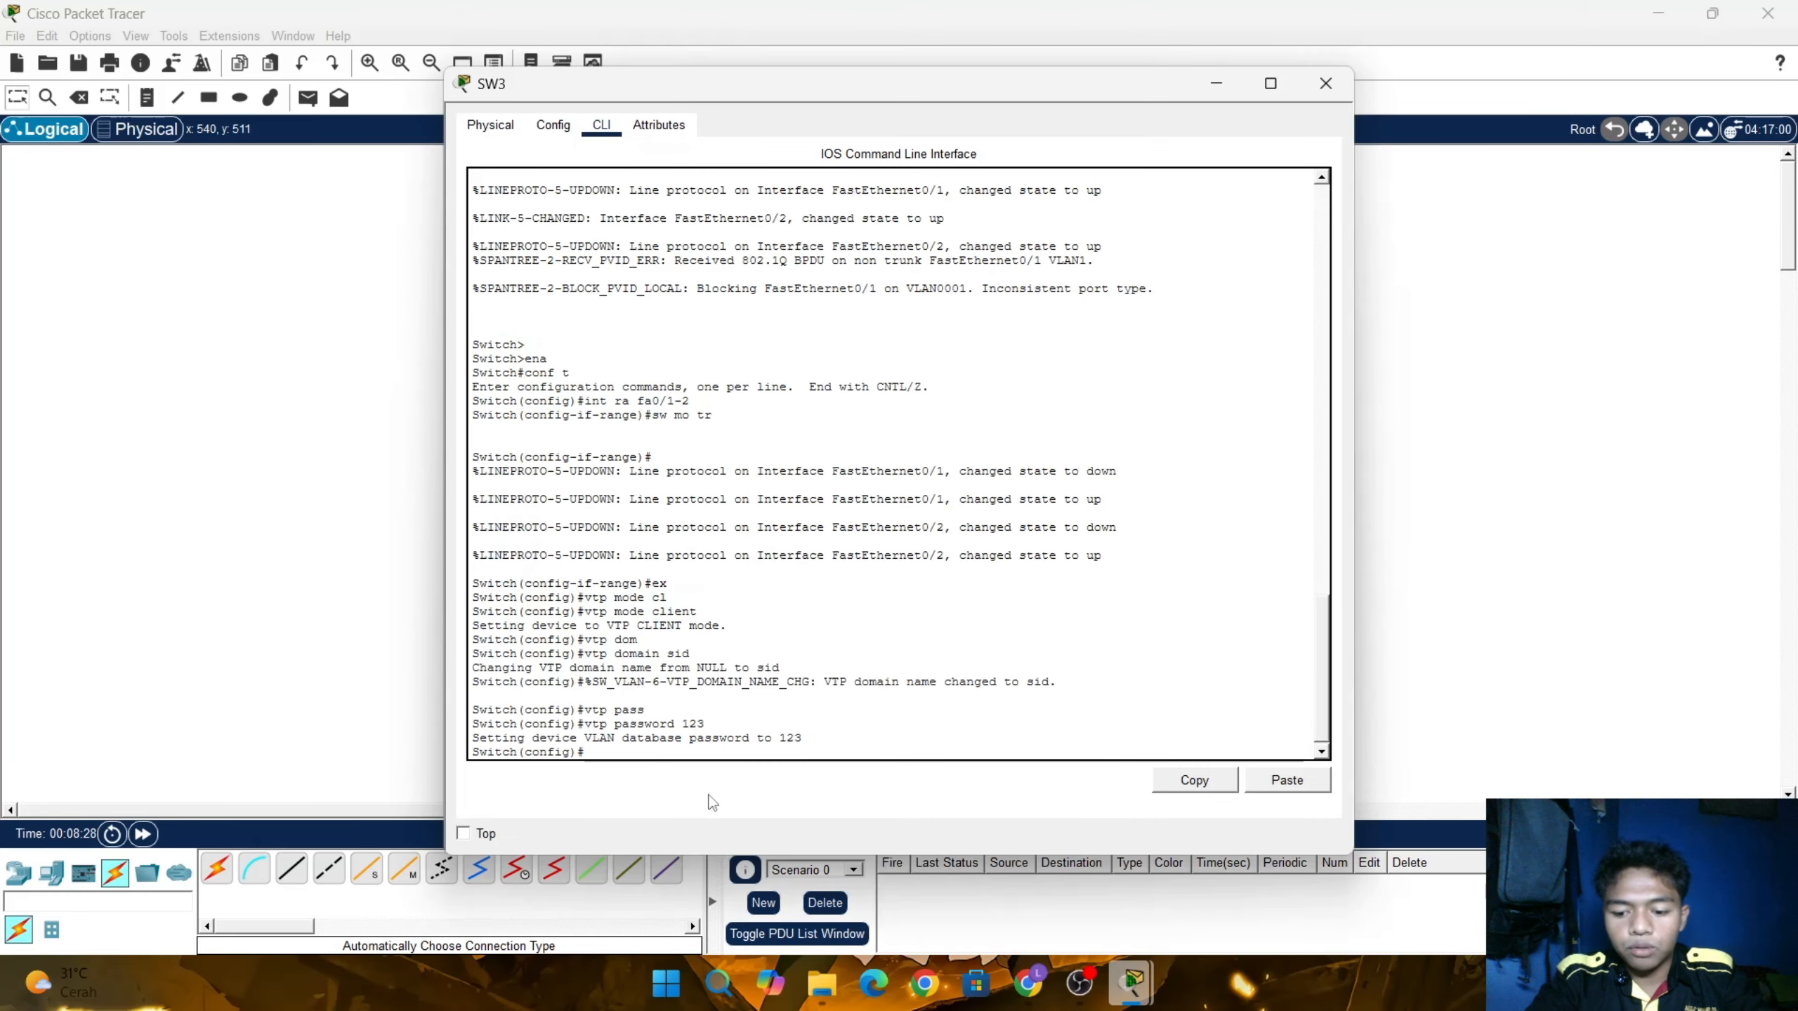
{"action": "key", "text": "Return"}
{"action": "key", "text": "Return"}
{"action": "type", "text": "do "}
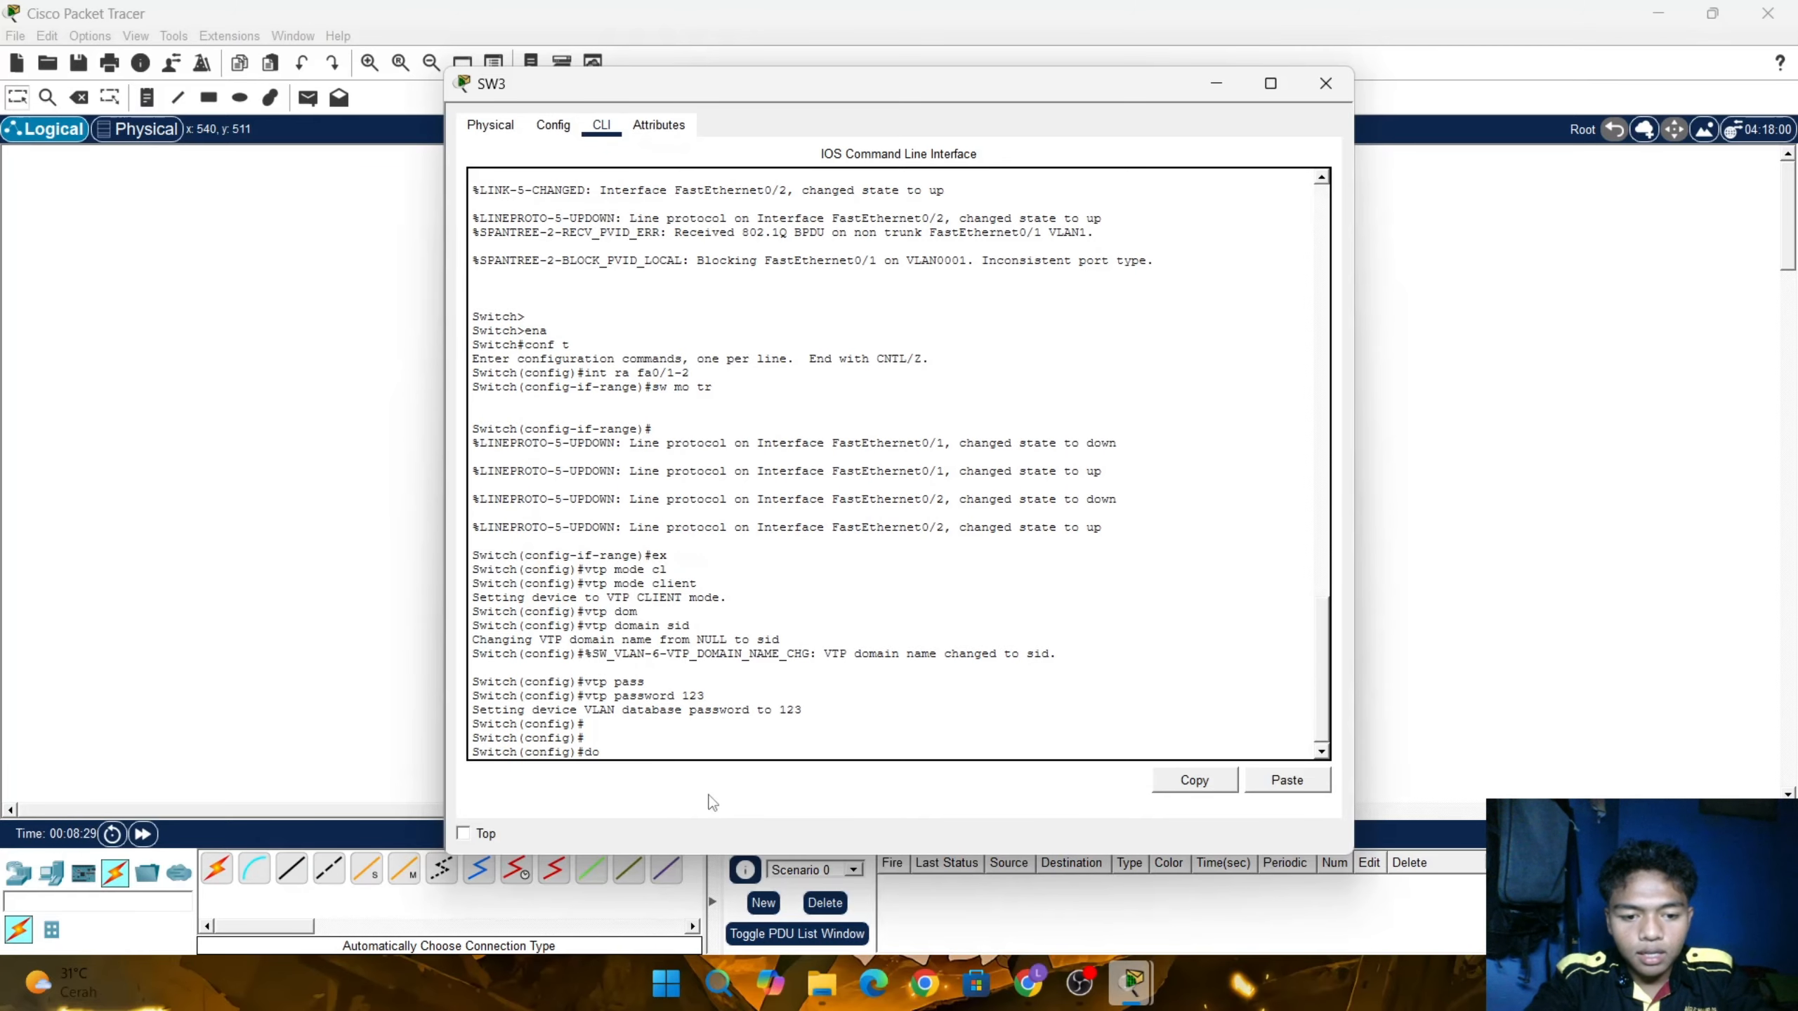
{"action": "type", "text": "sh vl "}
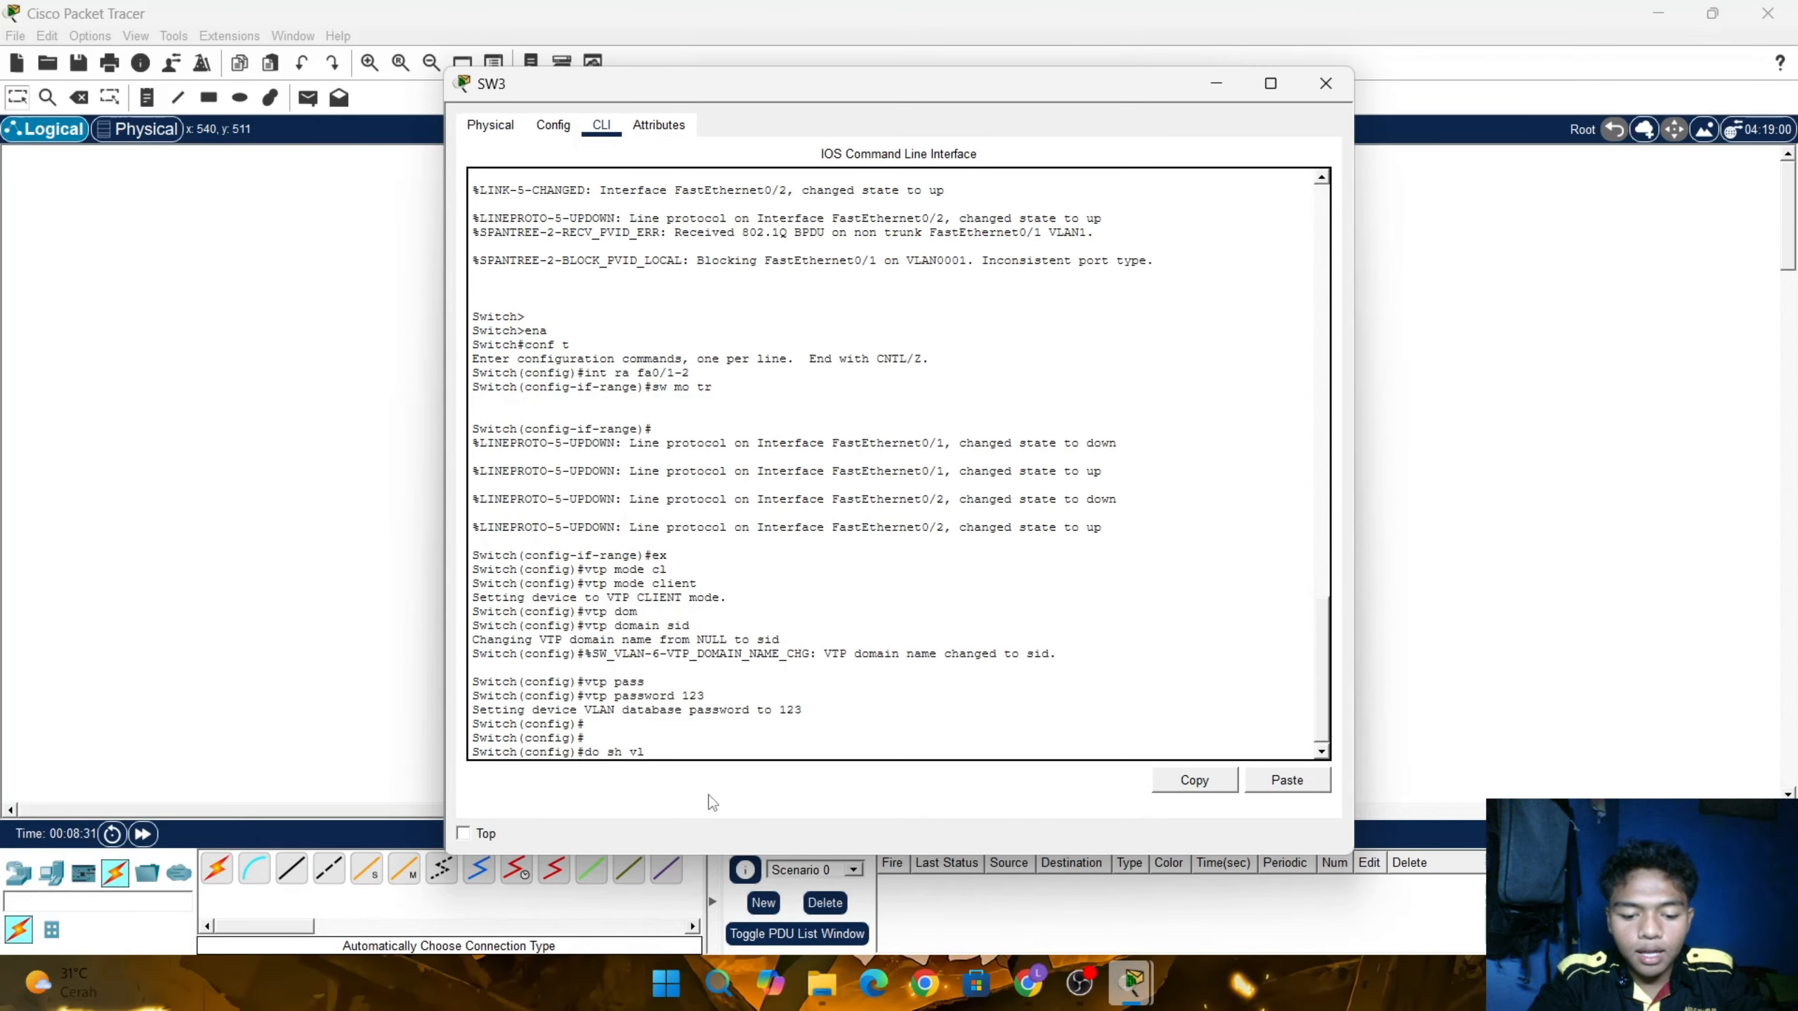
{"action": "type", "text": "br"}
{"action": "key", "text": "Return"}
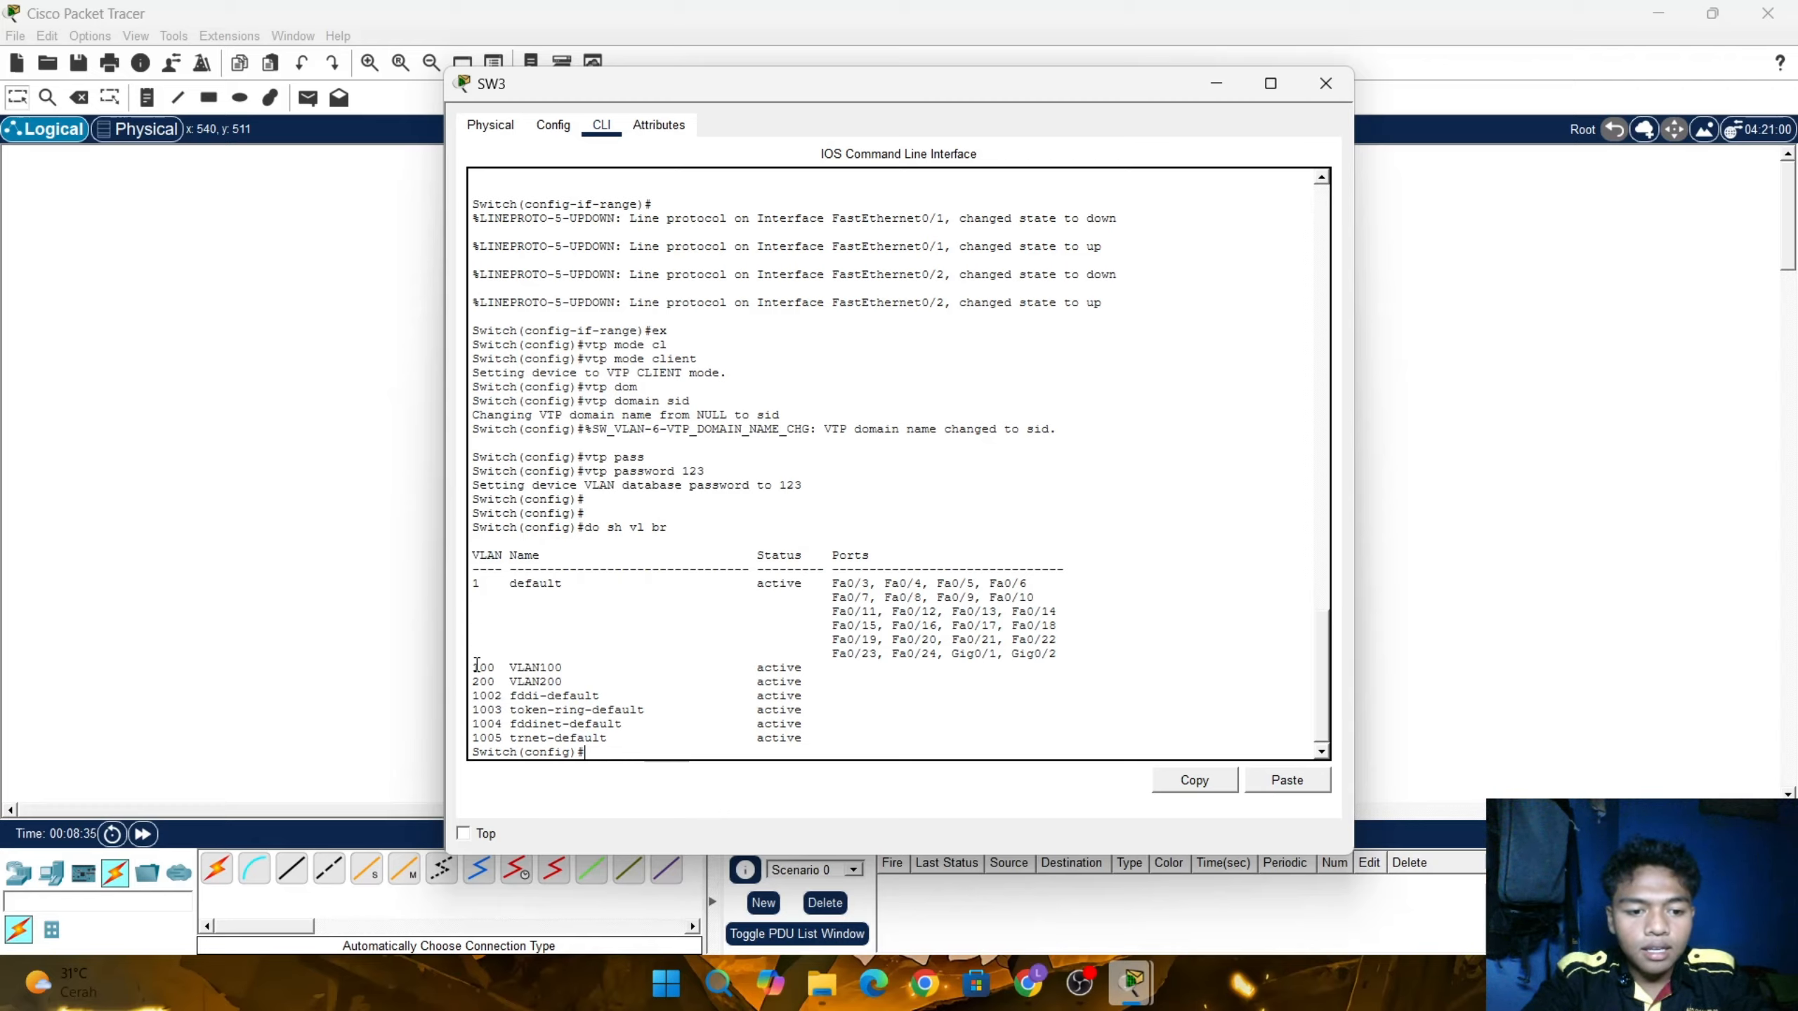
{"action": "left_click_drag", "start_coordinate": [472, 667], "coordinate": [843, 686]}
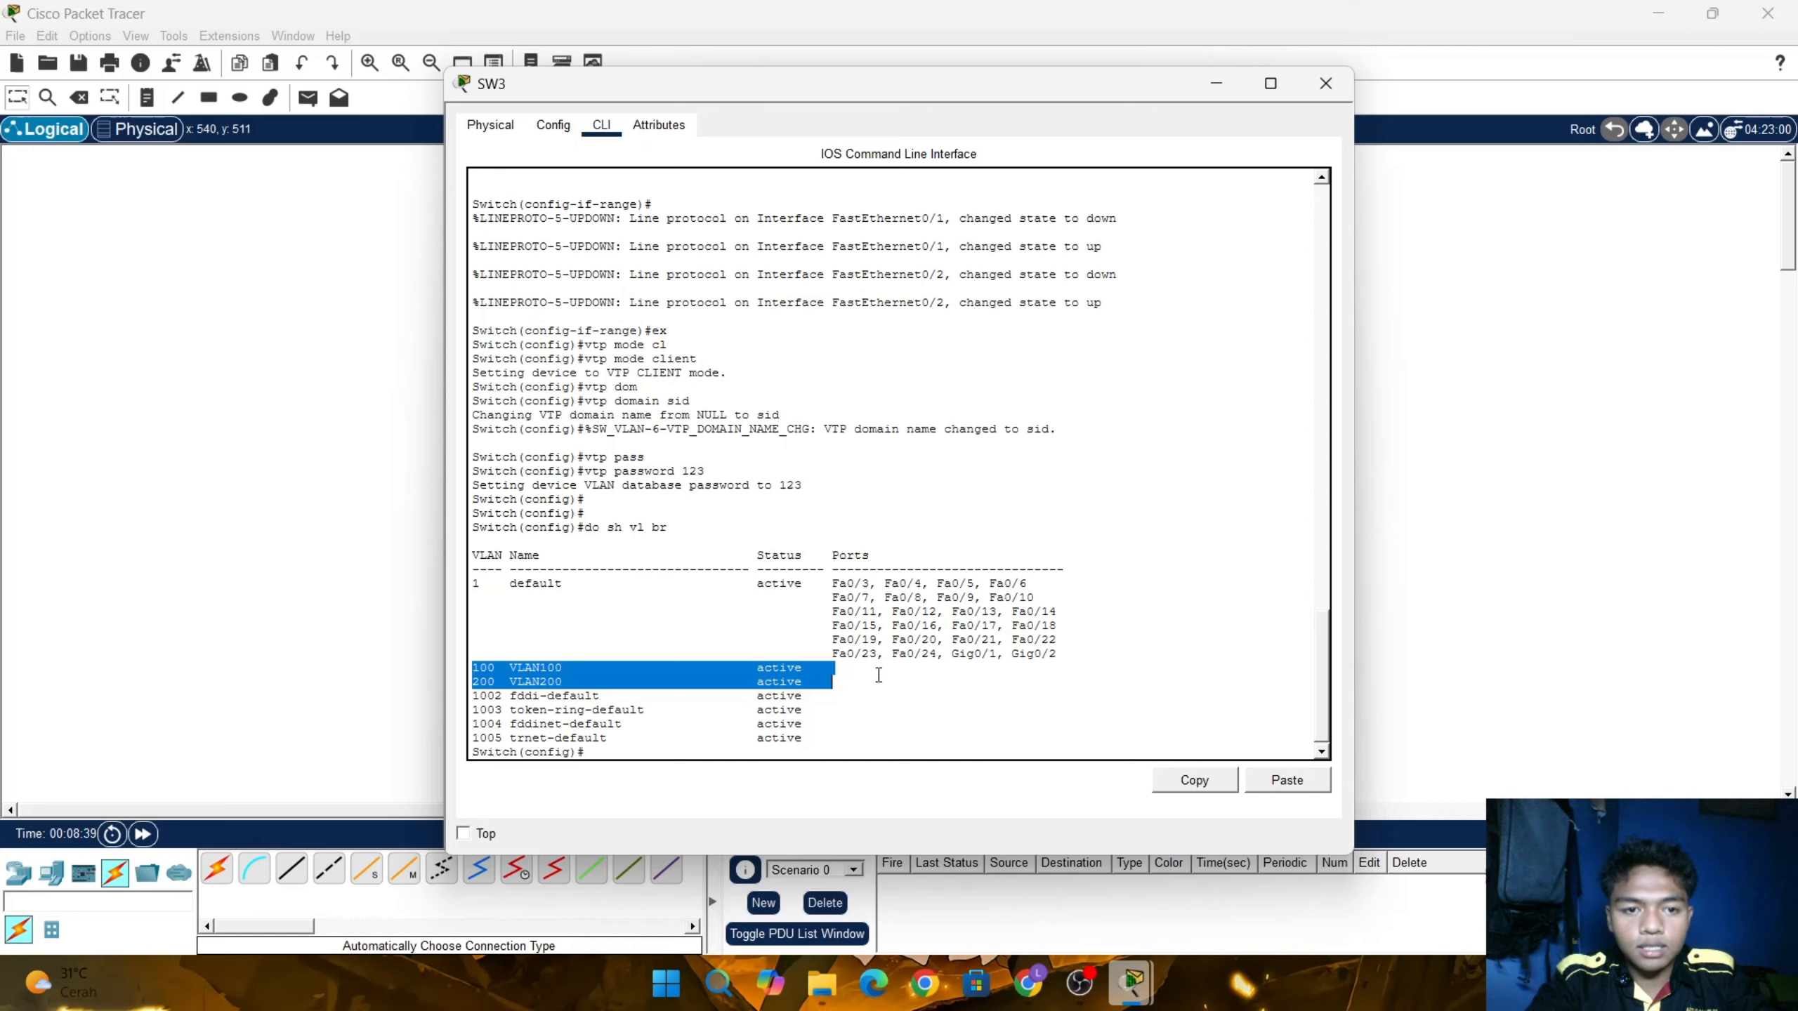
{"action": "left_click", "coordinate": [337, 590]}
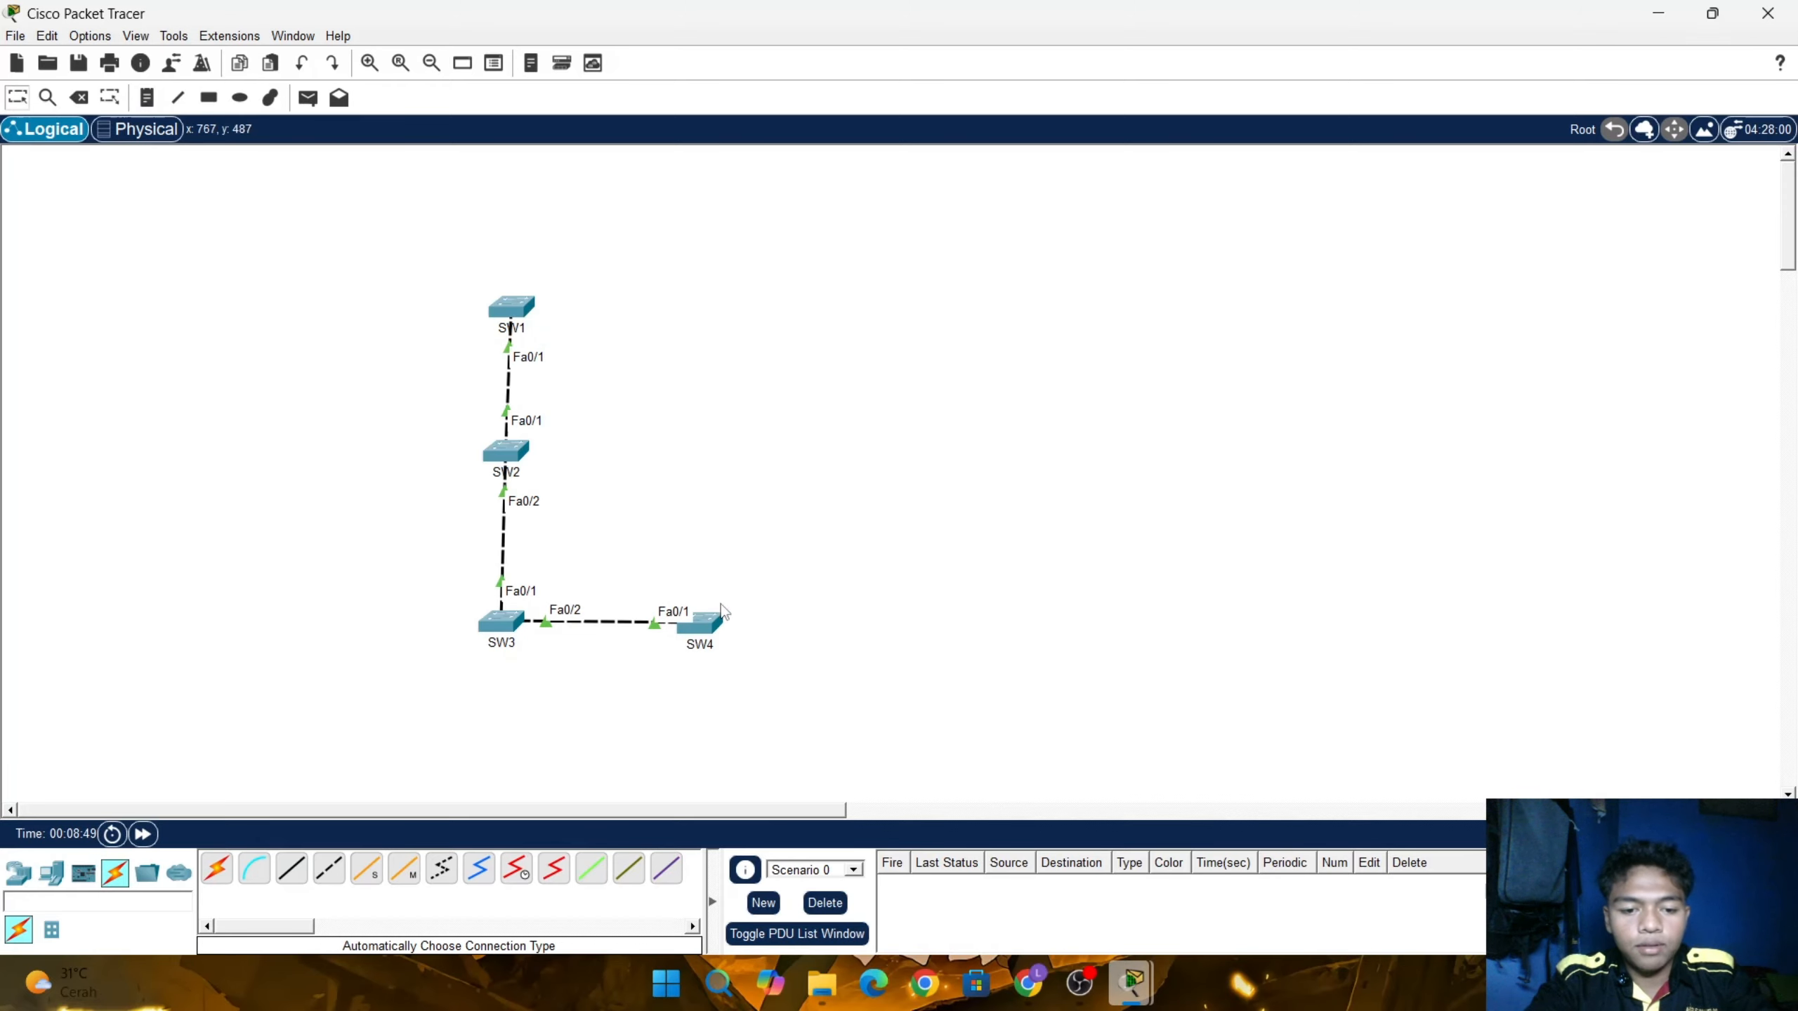
Open SW4's command line, list its VLANs with do sh vl br, and check the table for VLANs 100 and 200
{"action": "left_click", "coordinate": [706, 636]}
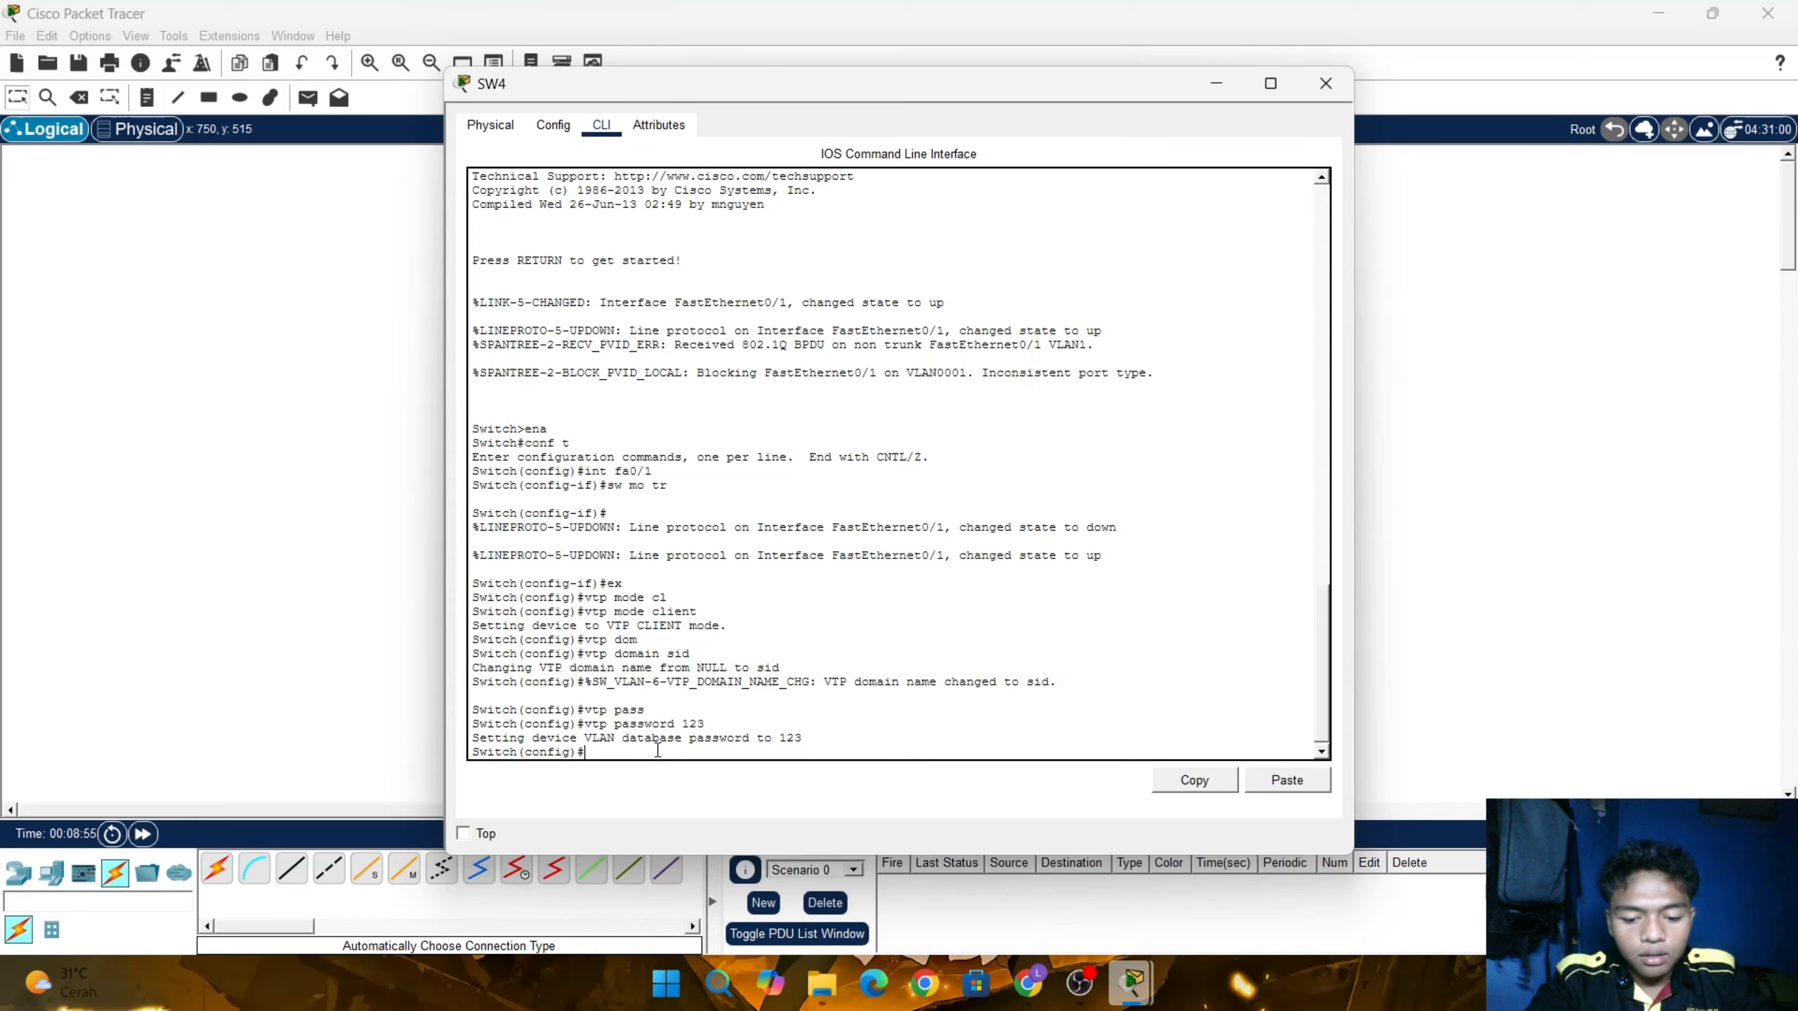
{"action": "type", "text": "od"}
{"action": "key", "text": "BackSpace"}
{"action": "key", "text": "BackSpace"}
{"action": "type", "text": "do"}
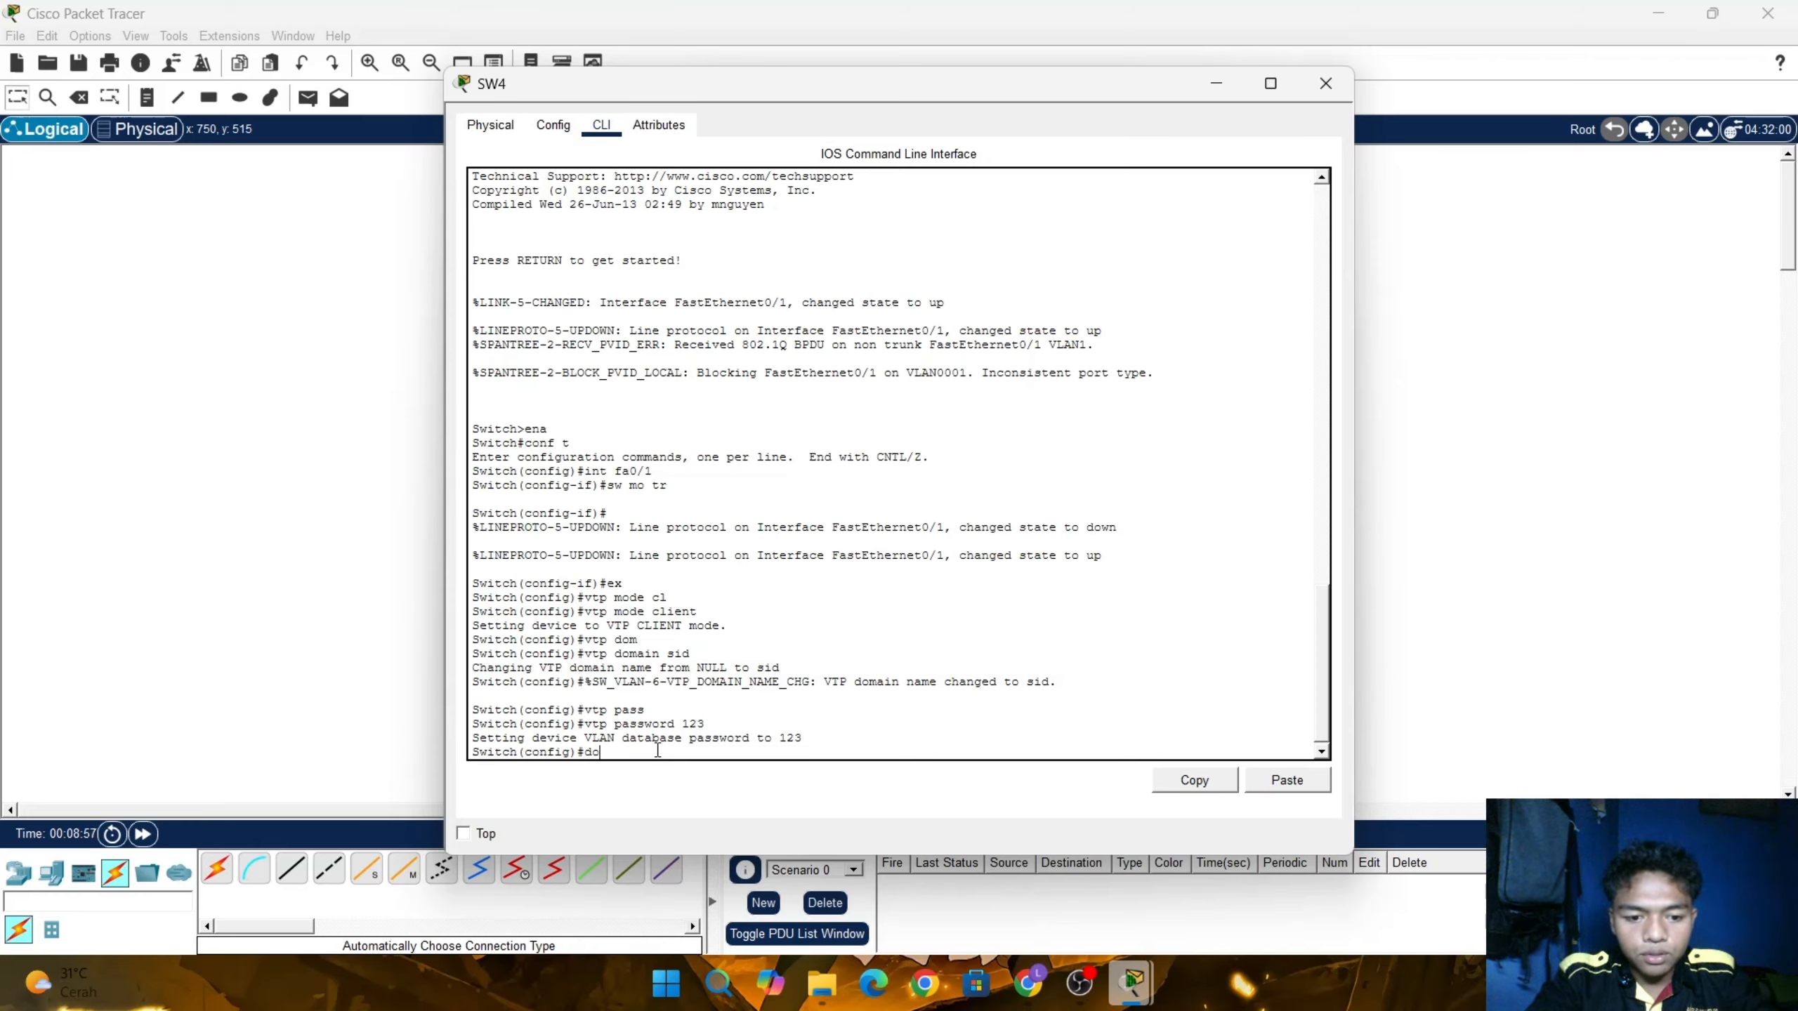
{"action": "type", "text": " sh v"}
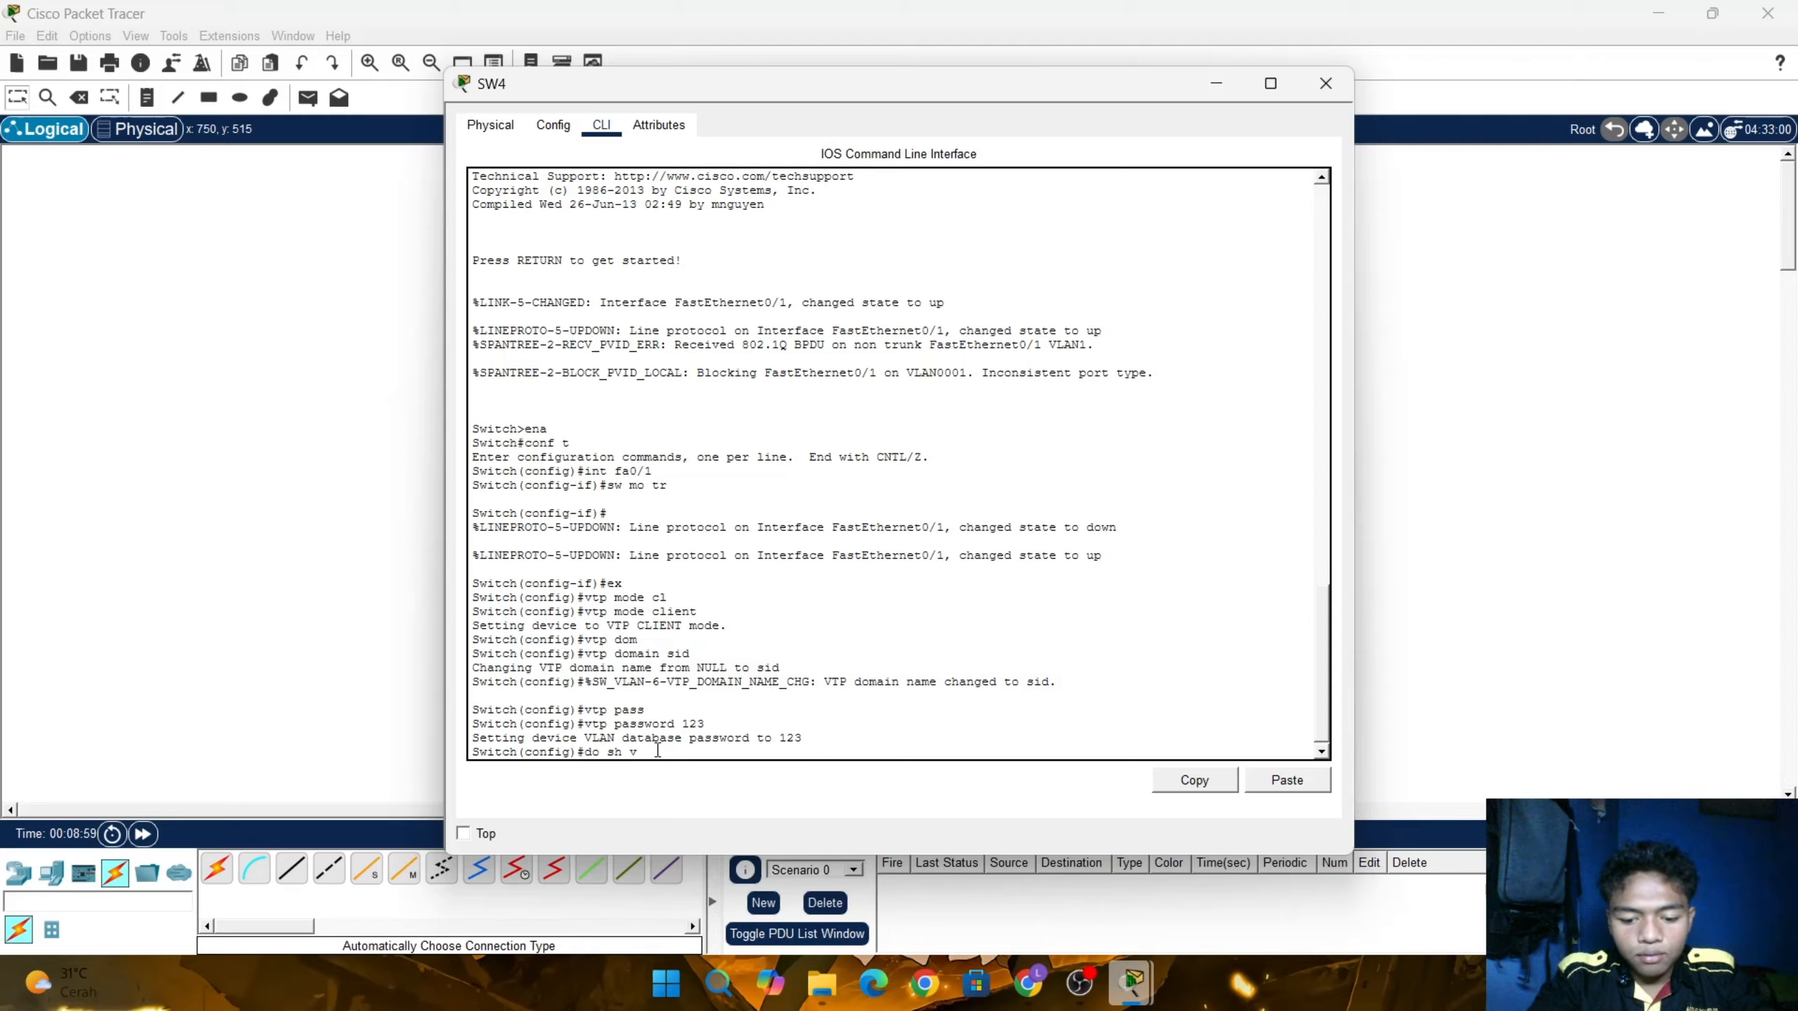
{"action": "type", "text": "l br"}
{"action": "key", "text": "Return"}
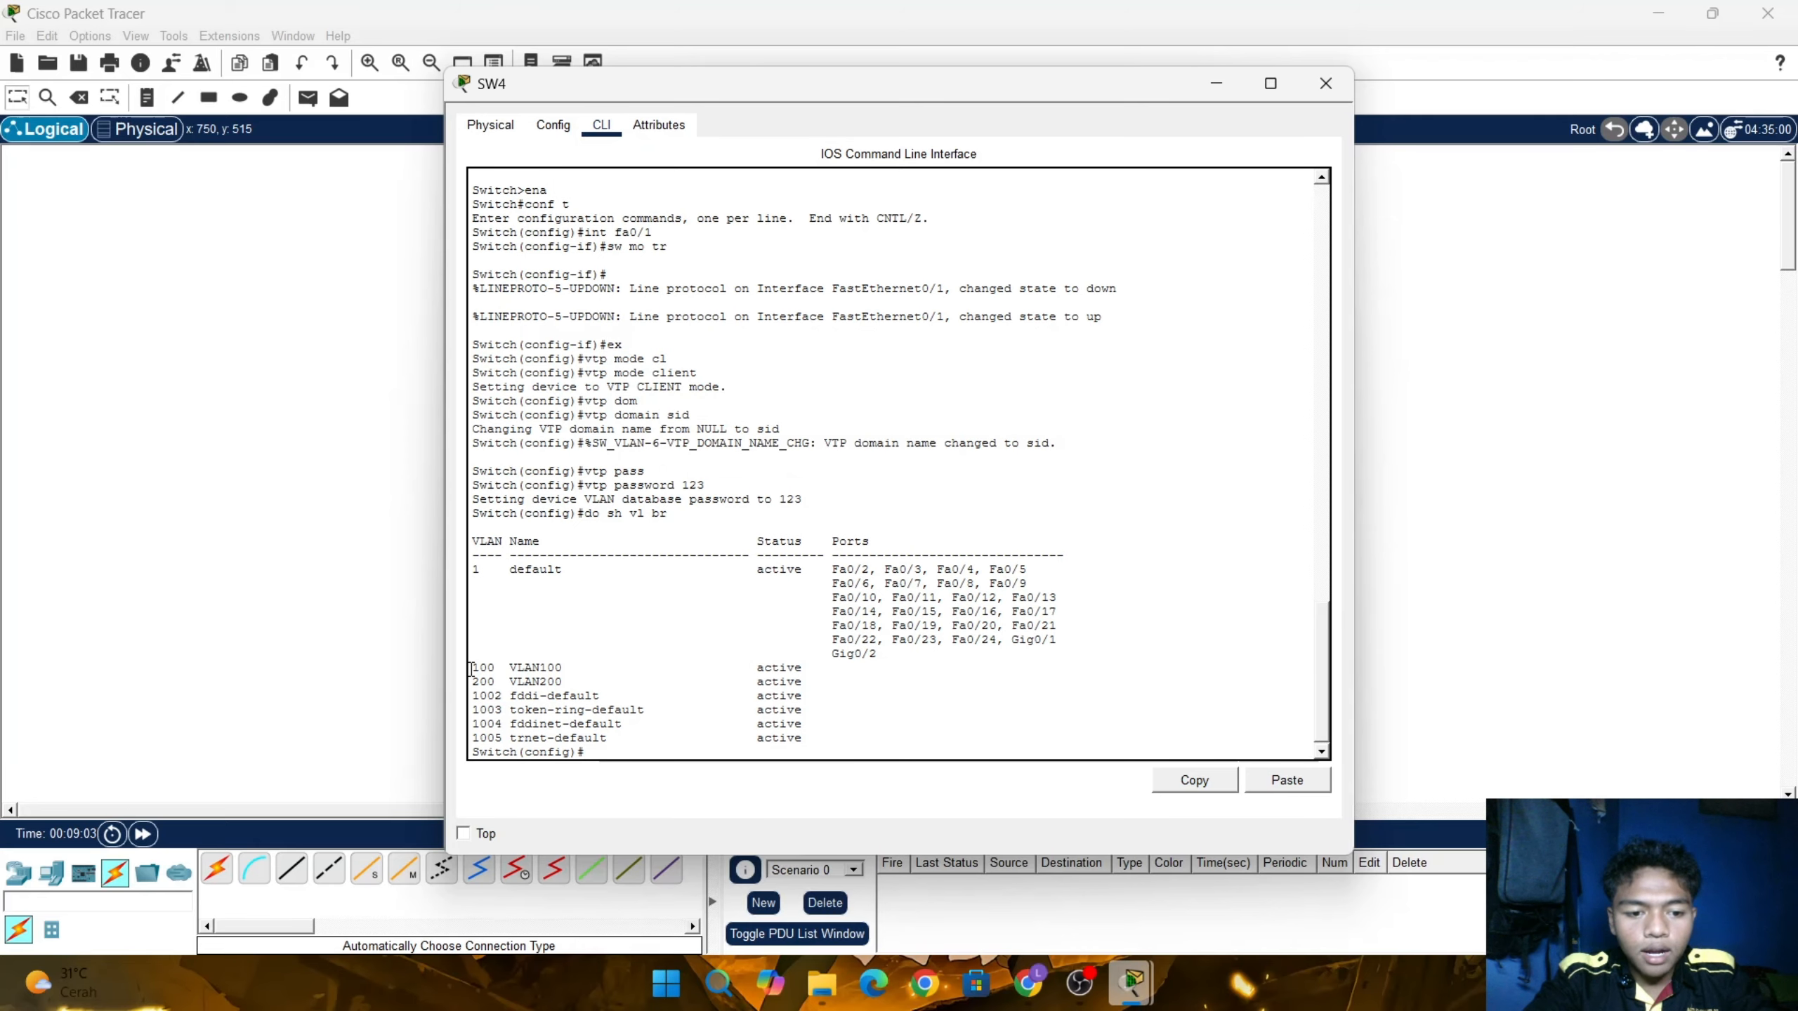
{"action": "left_click_drag", "start_coordinate": [470, 669], "coordinate": [854, 686]}
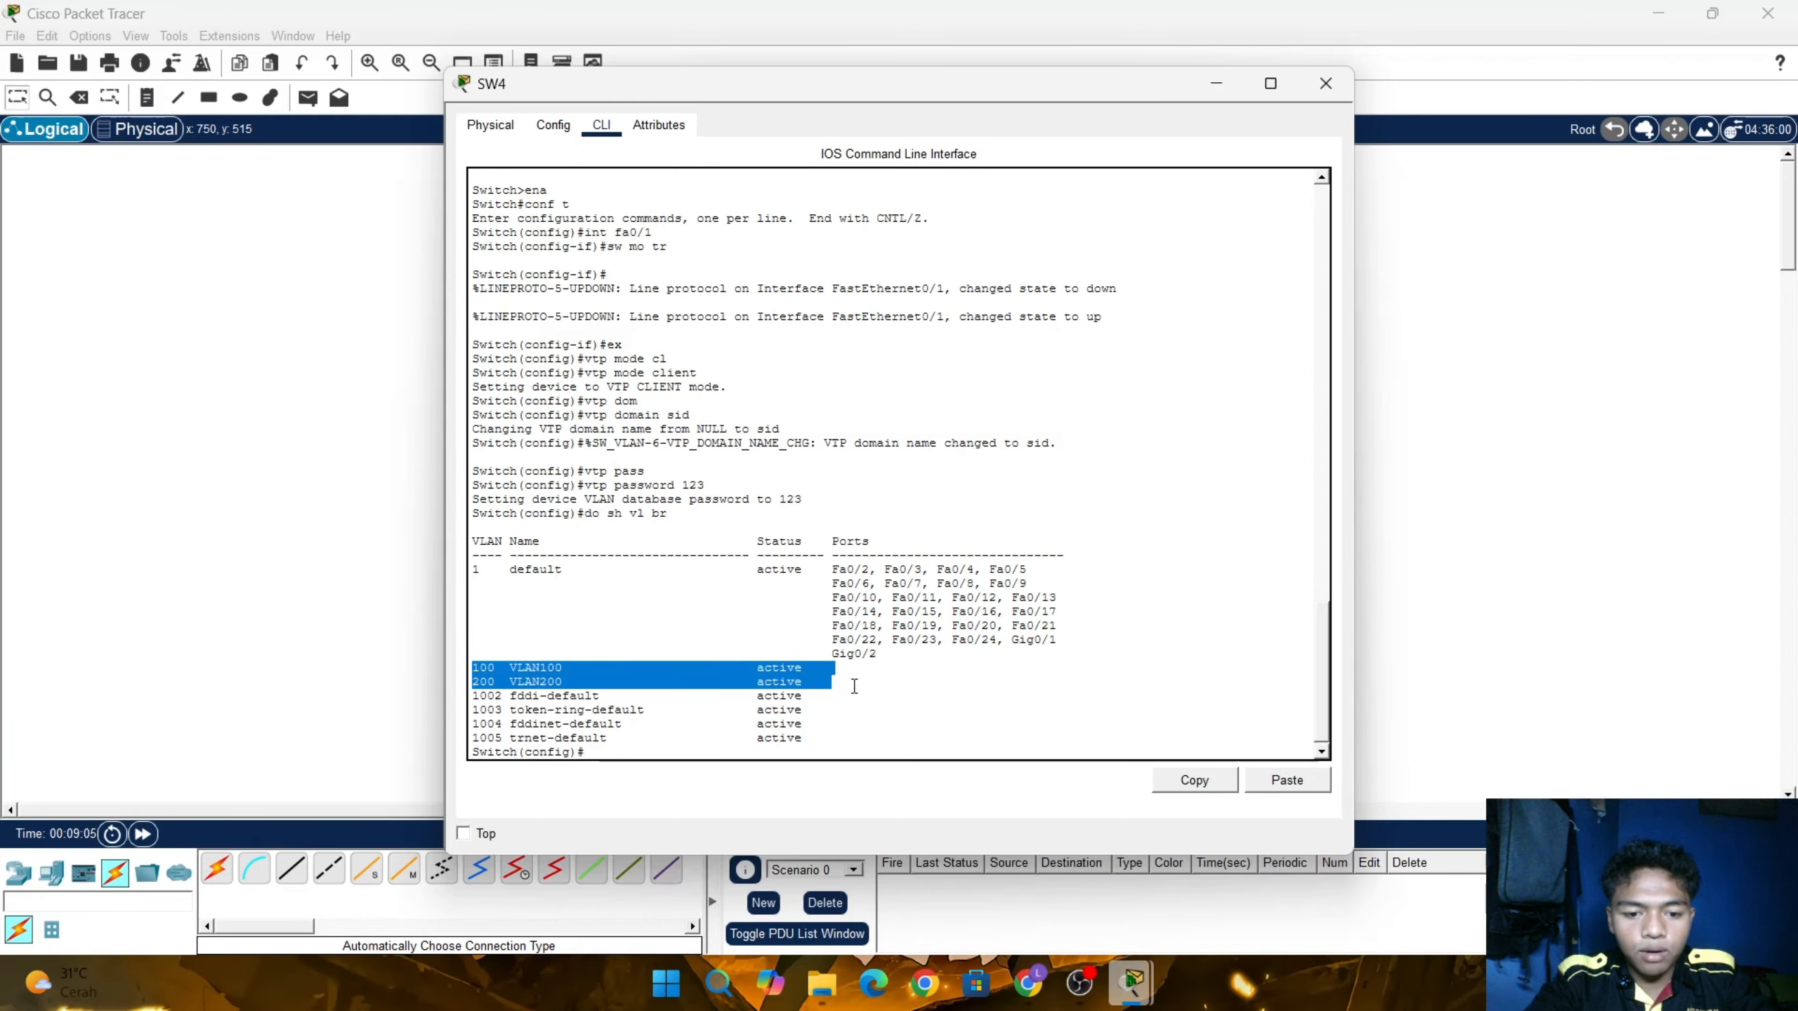
{"action": "left_click", "coordinate": [1445, 507]}
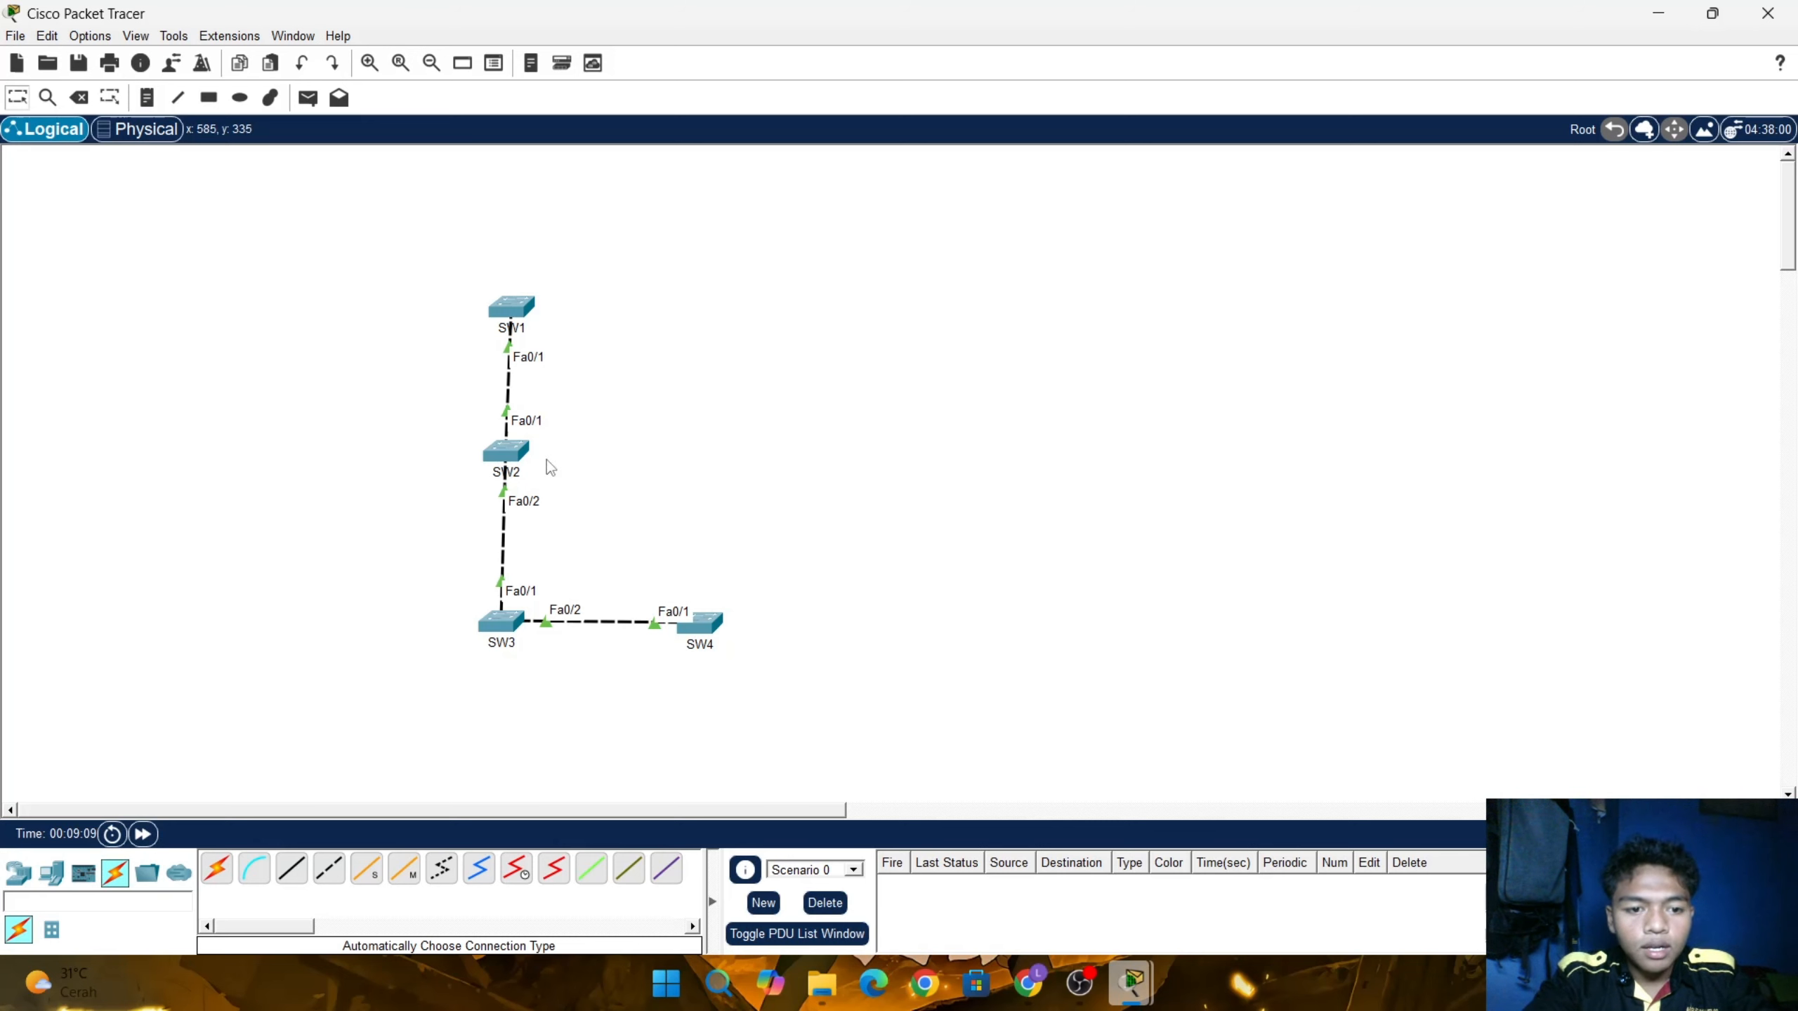
Open SW2's command line, list its VLANs with do sh vl br, and check the table for VLANs 100 and 200
{"action": "left_click", "coordinate": [507, 453]}
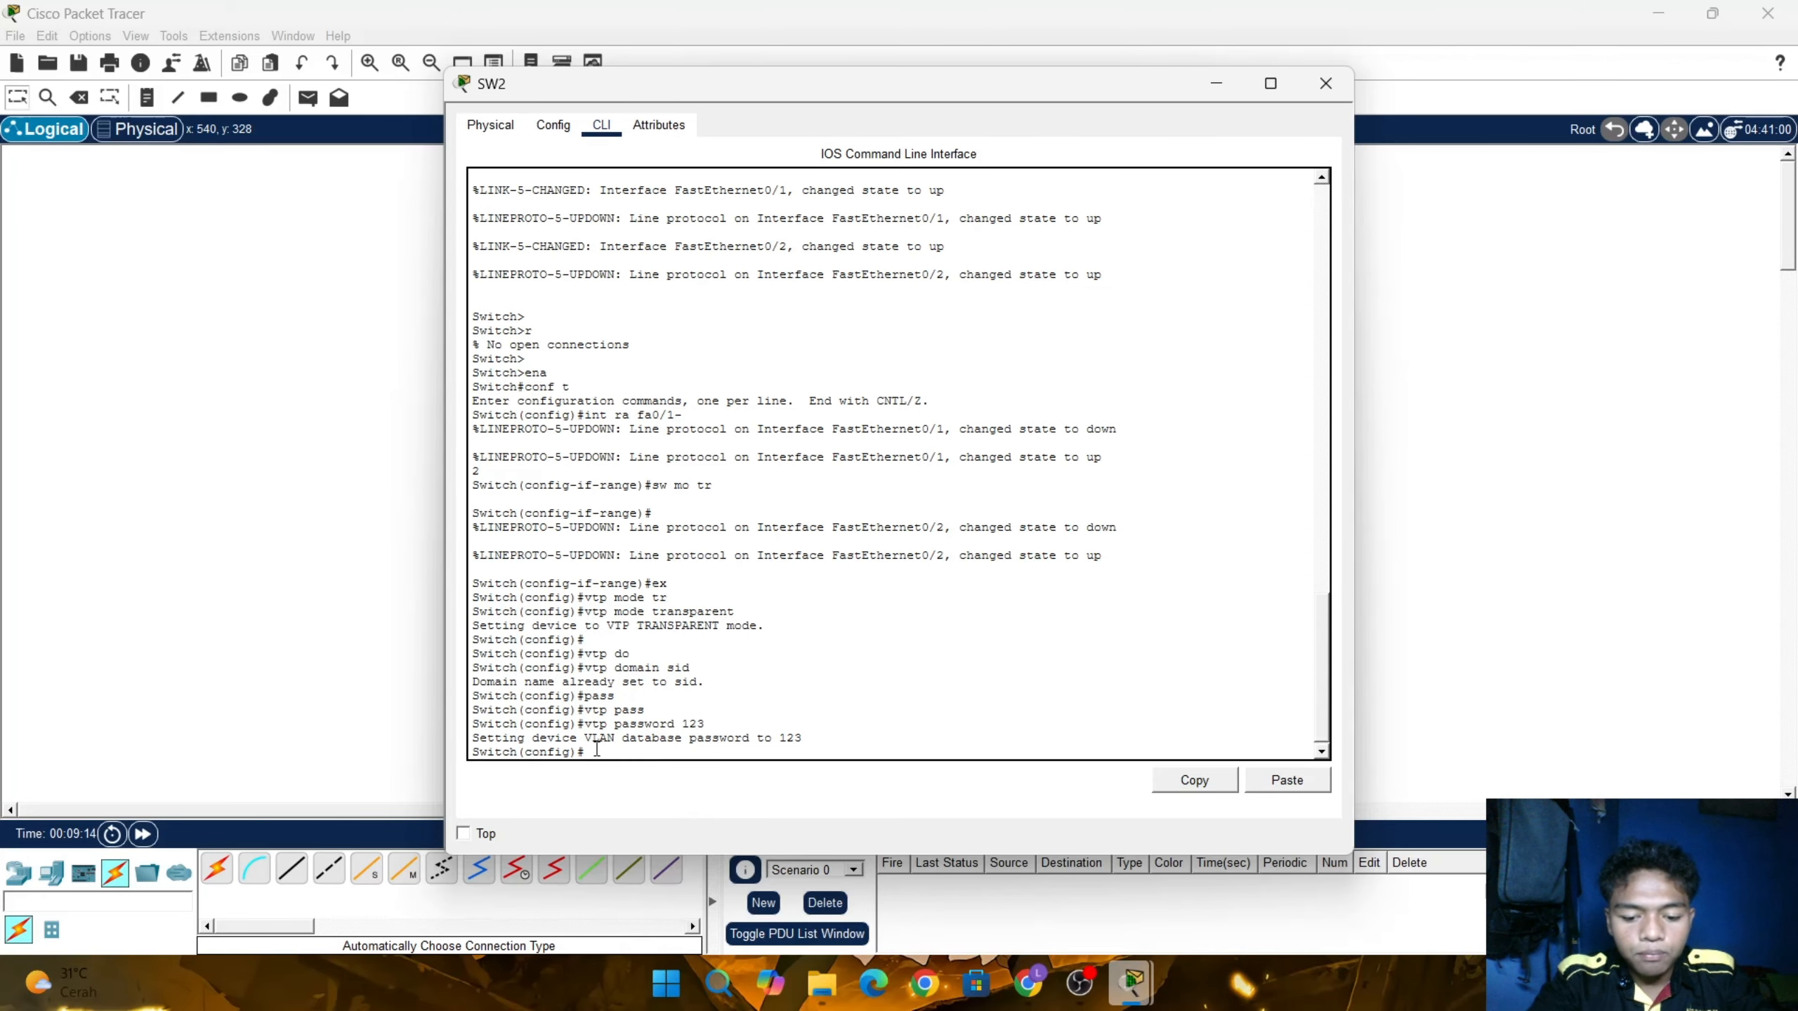
{"action": "type", "text": "do sh"}
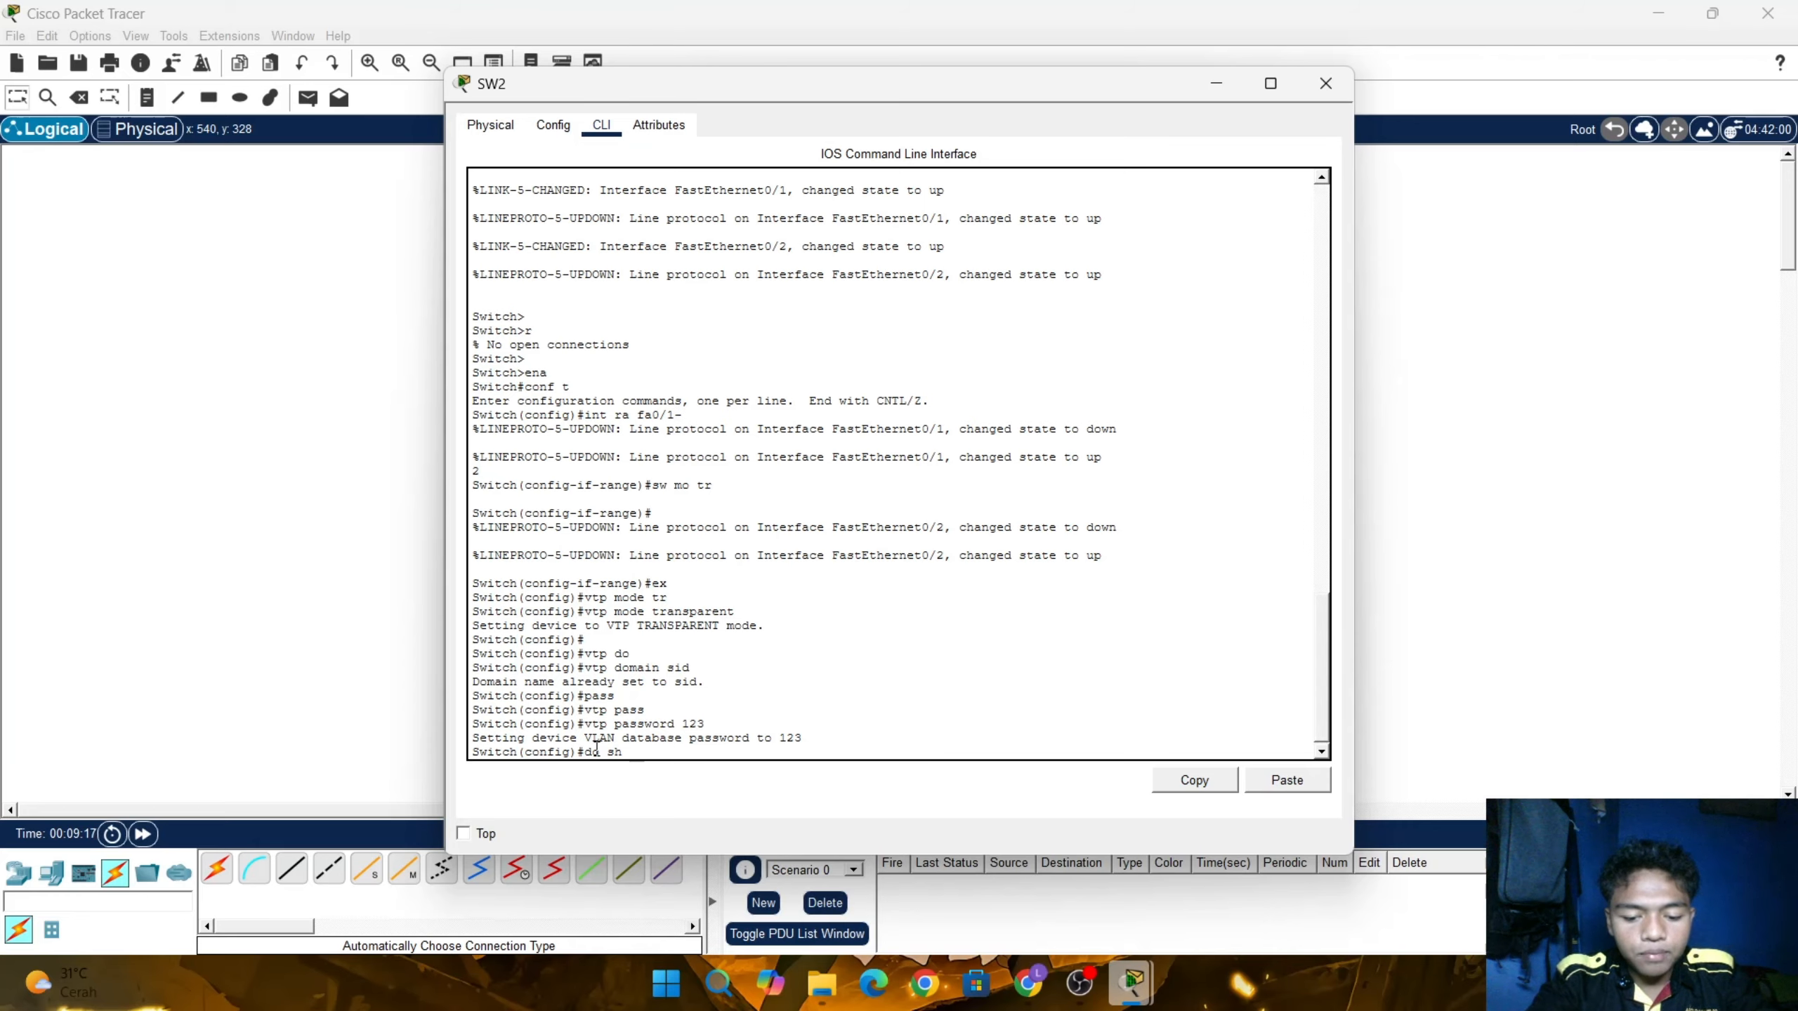
{"action": "type", "text": " vl br"}
{"action": "key", "text": "Return"}
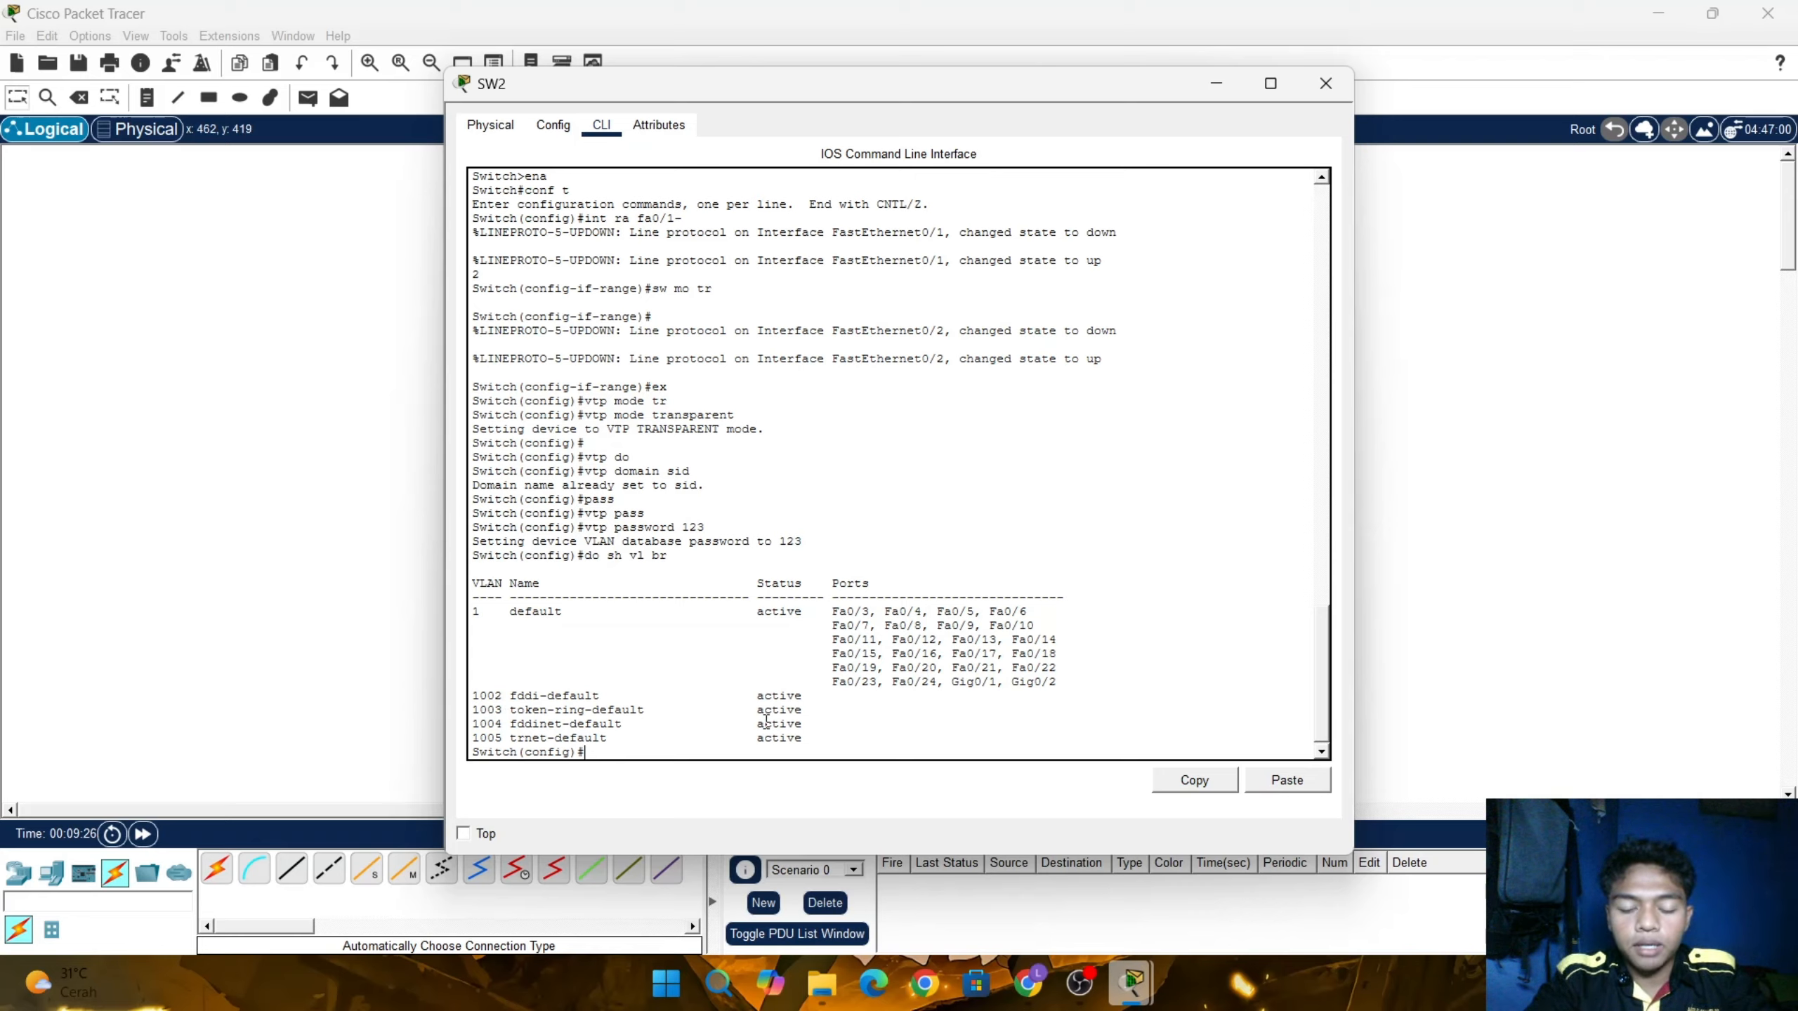
{"action": "left_click", "coordinate": [313, 594]}
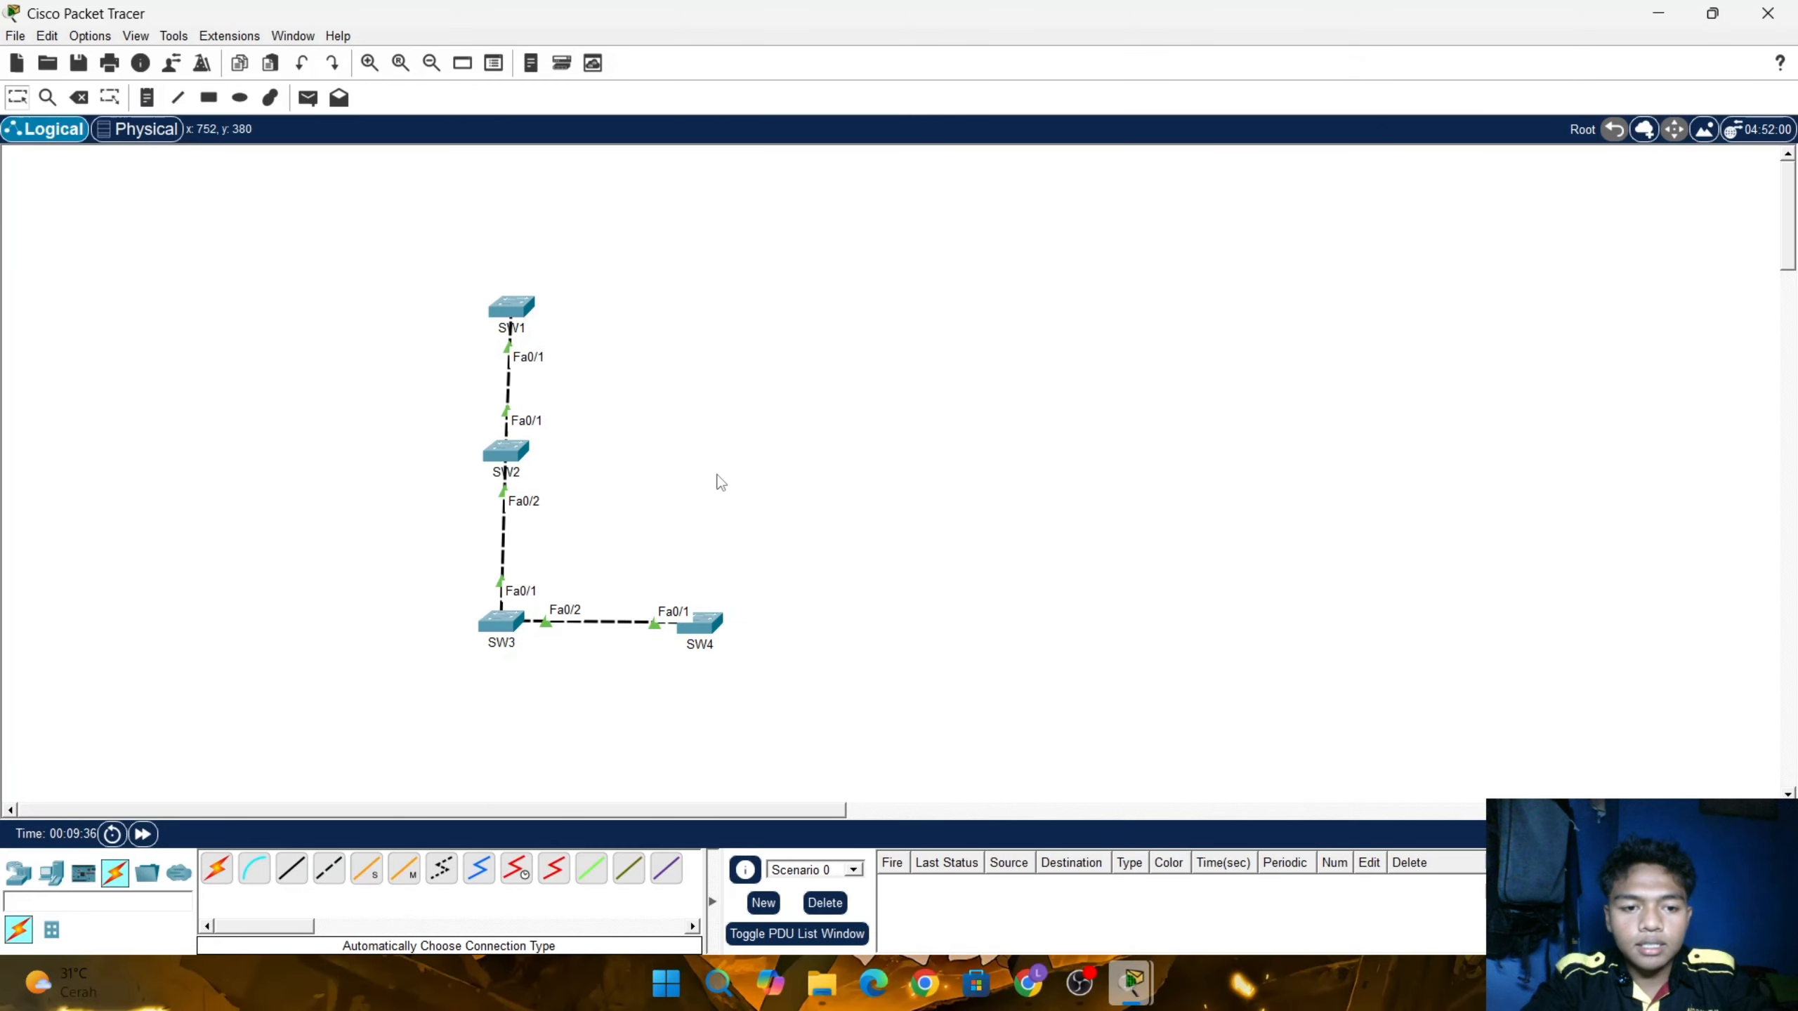
{"action": "left_click", "coordinate": [505, 450]}
{"action": "left_click", "coordinate": [306, 618]}
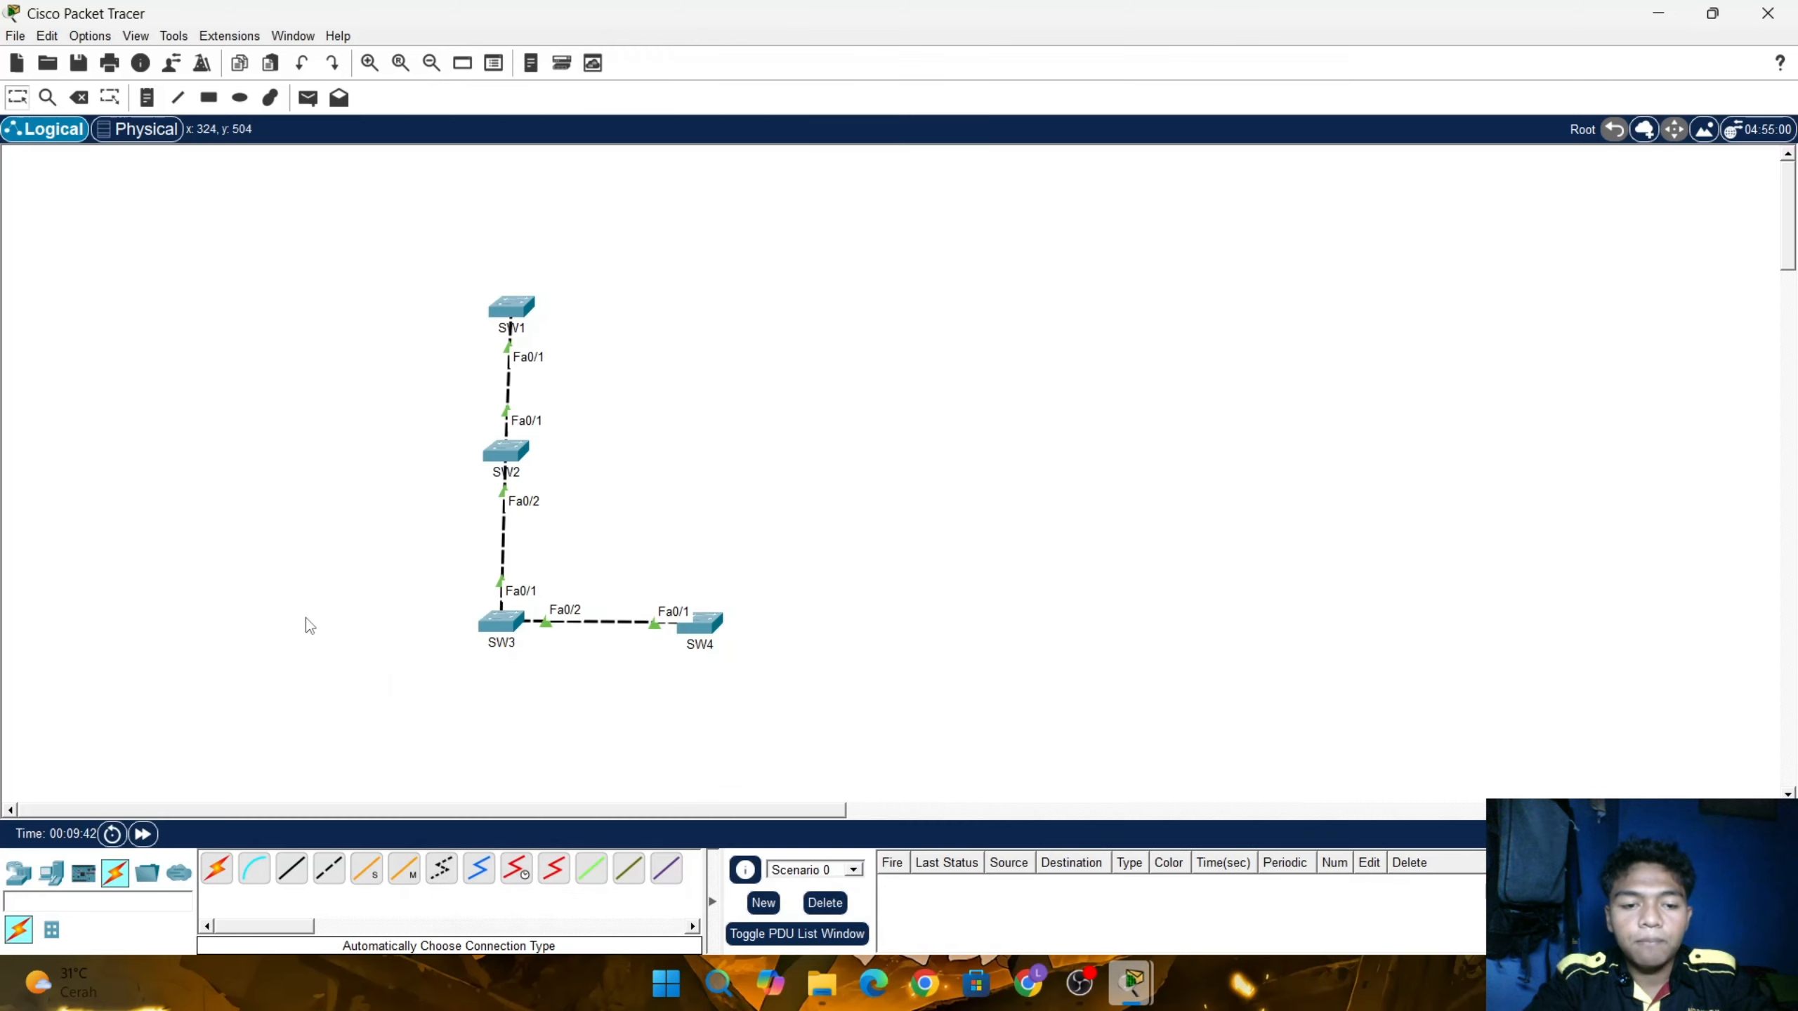
Open SW1's command line, leave VLAN configuration mode with ex, and delete VLAN 100 with no vlan 100
{"action": "left_click", "coordinate": [516, 308]}
{"action": "left_click", "coordinate": [850, 742]}
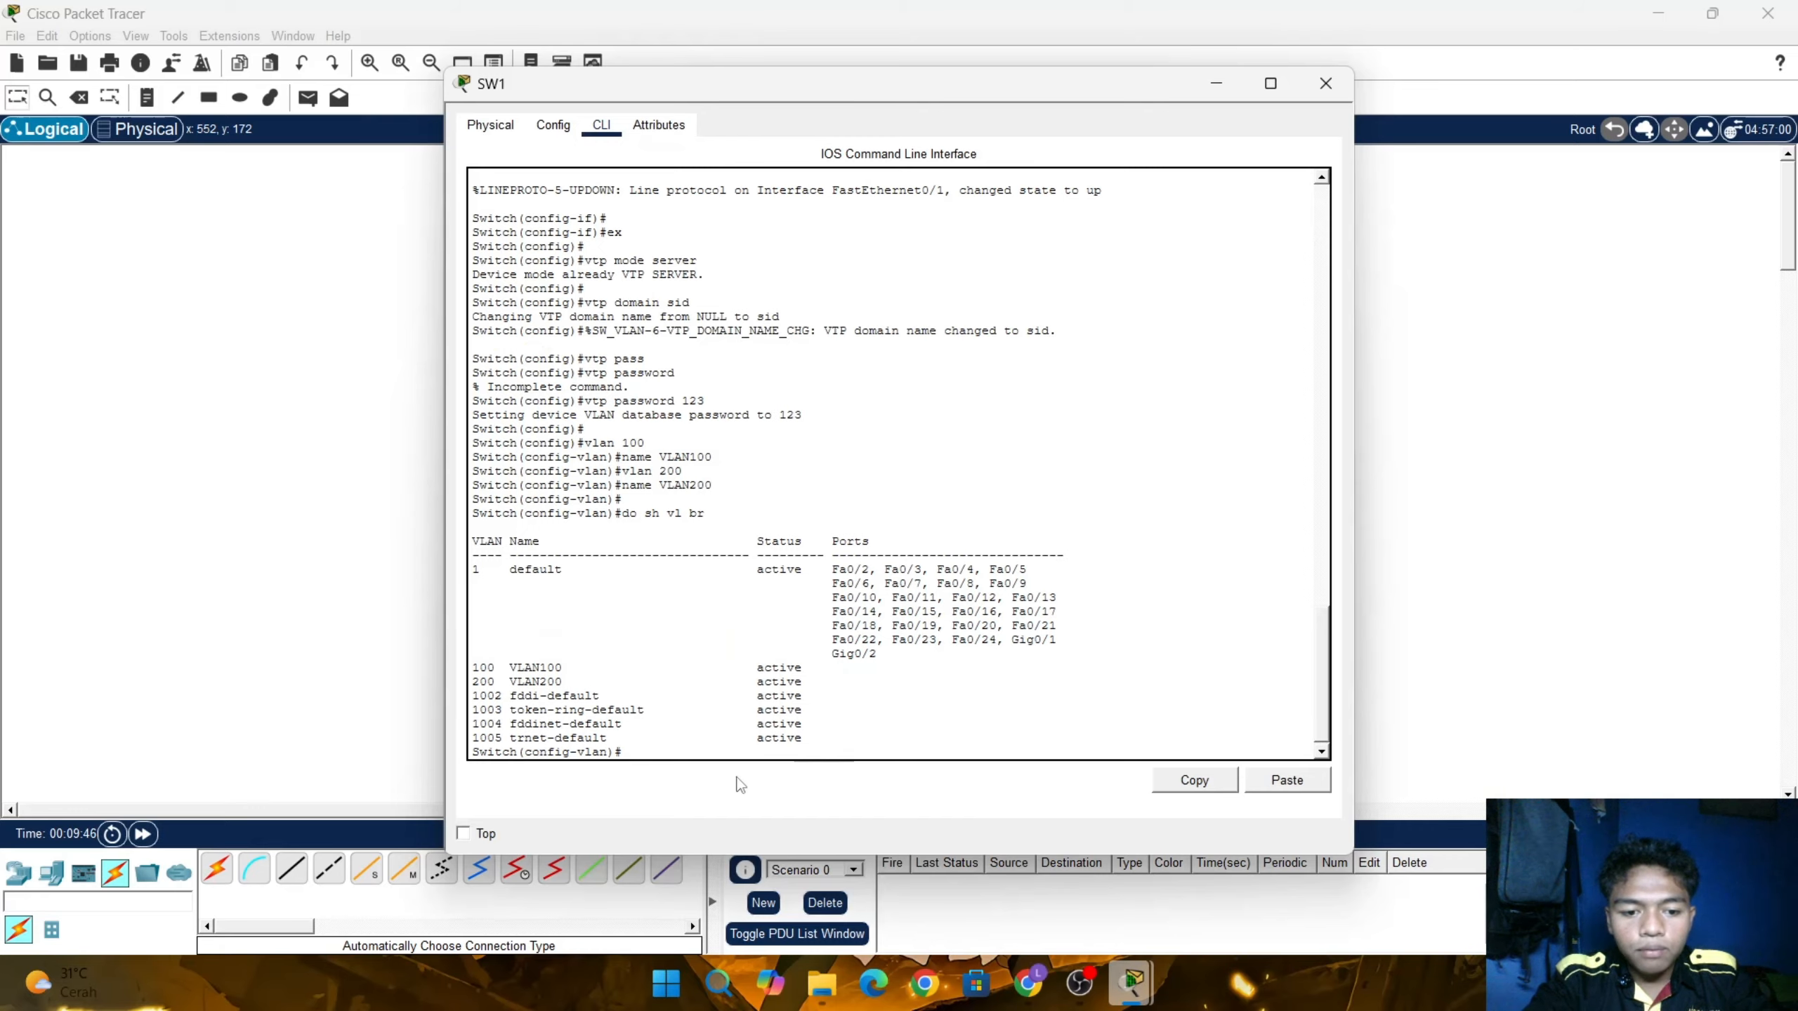
{"action": "type", "text": "ex"}
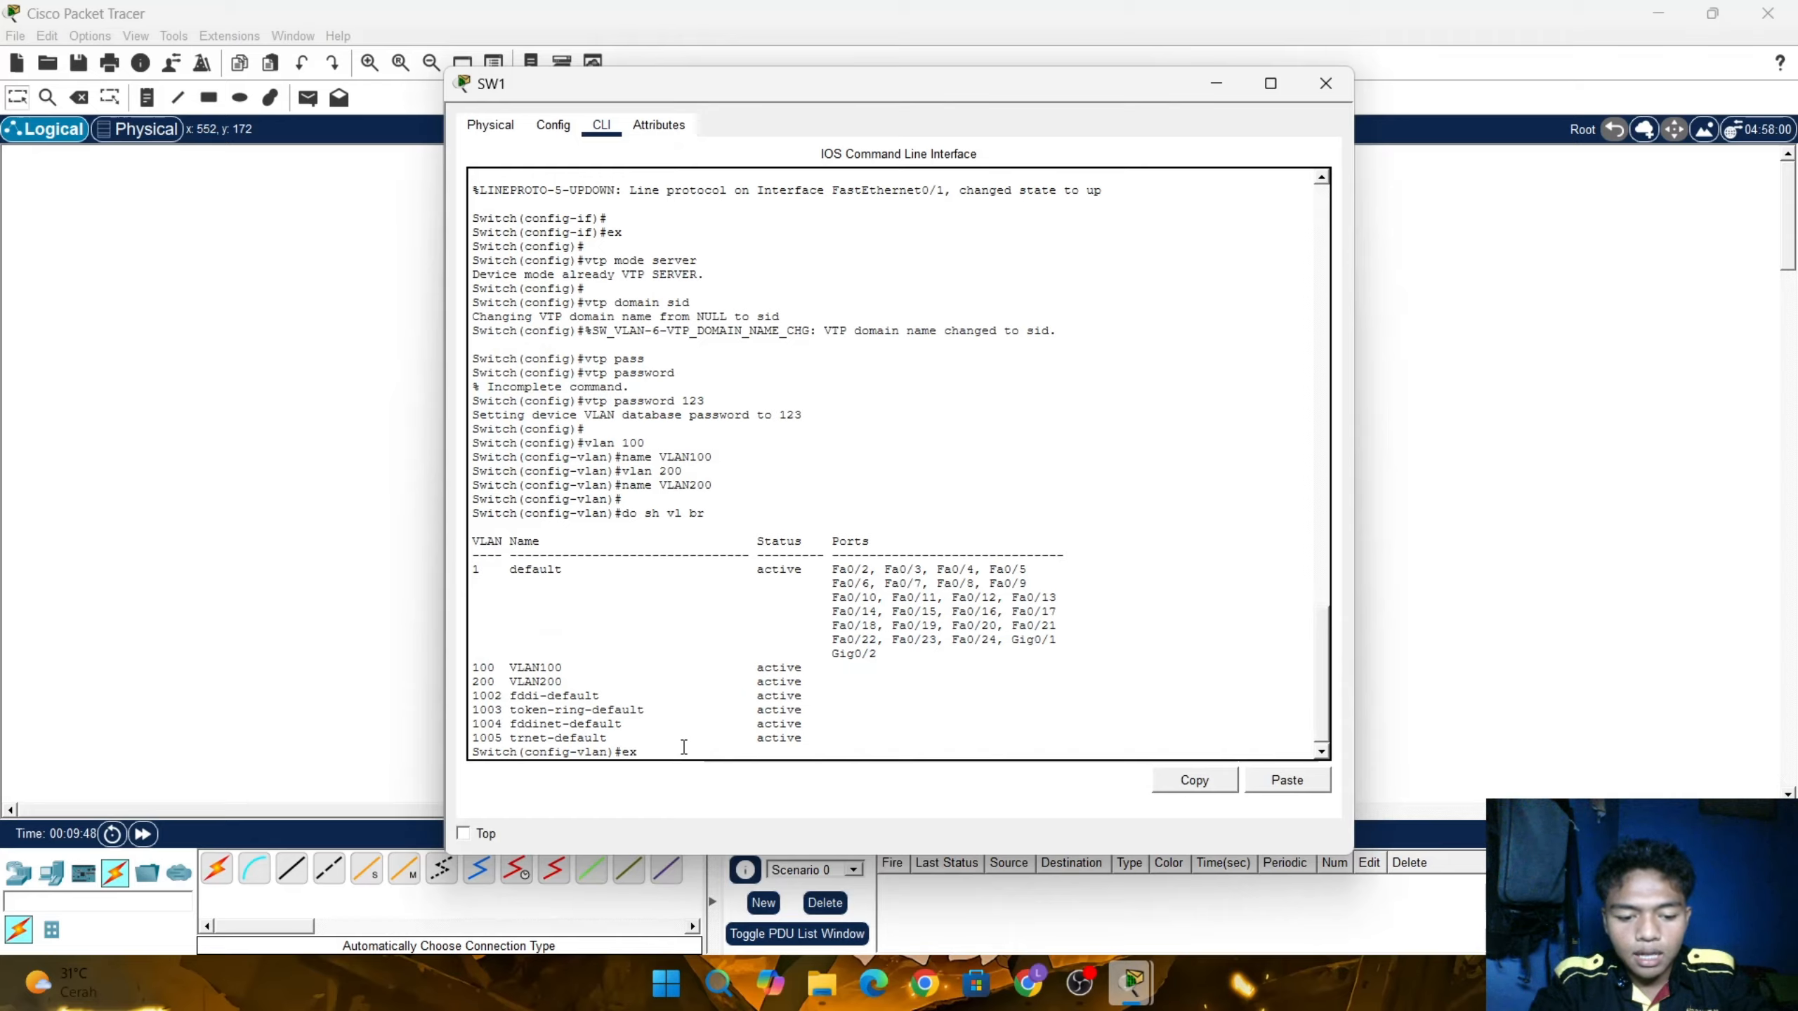
{"action": "key", "text": "Return"}
{"action": "key", "text": "Return"}
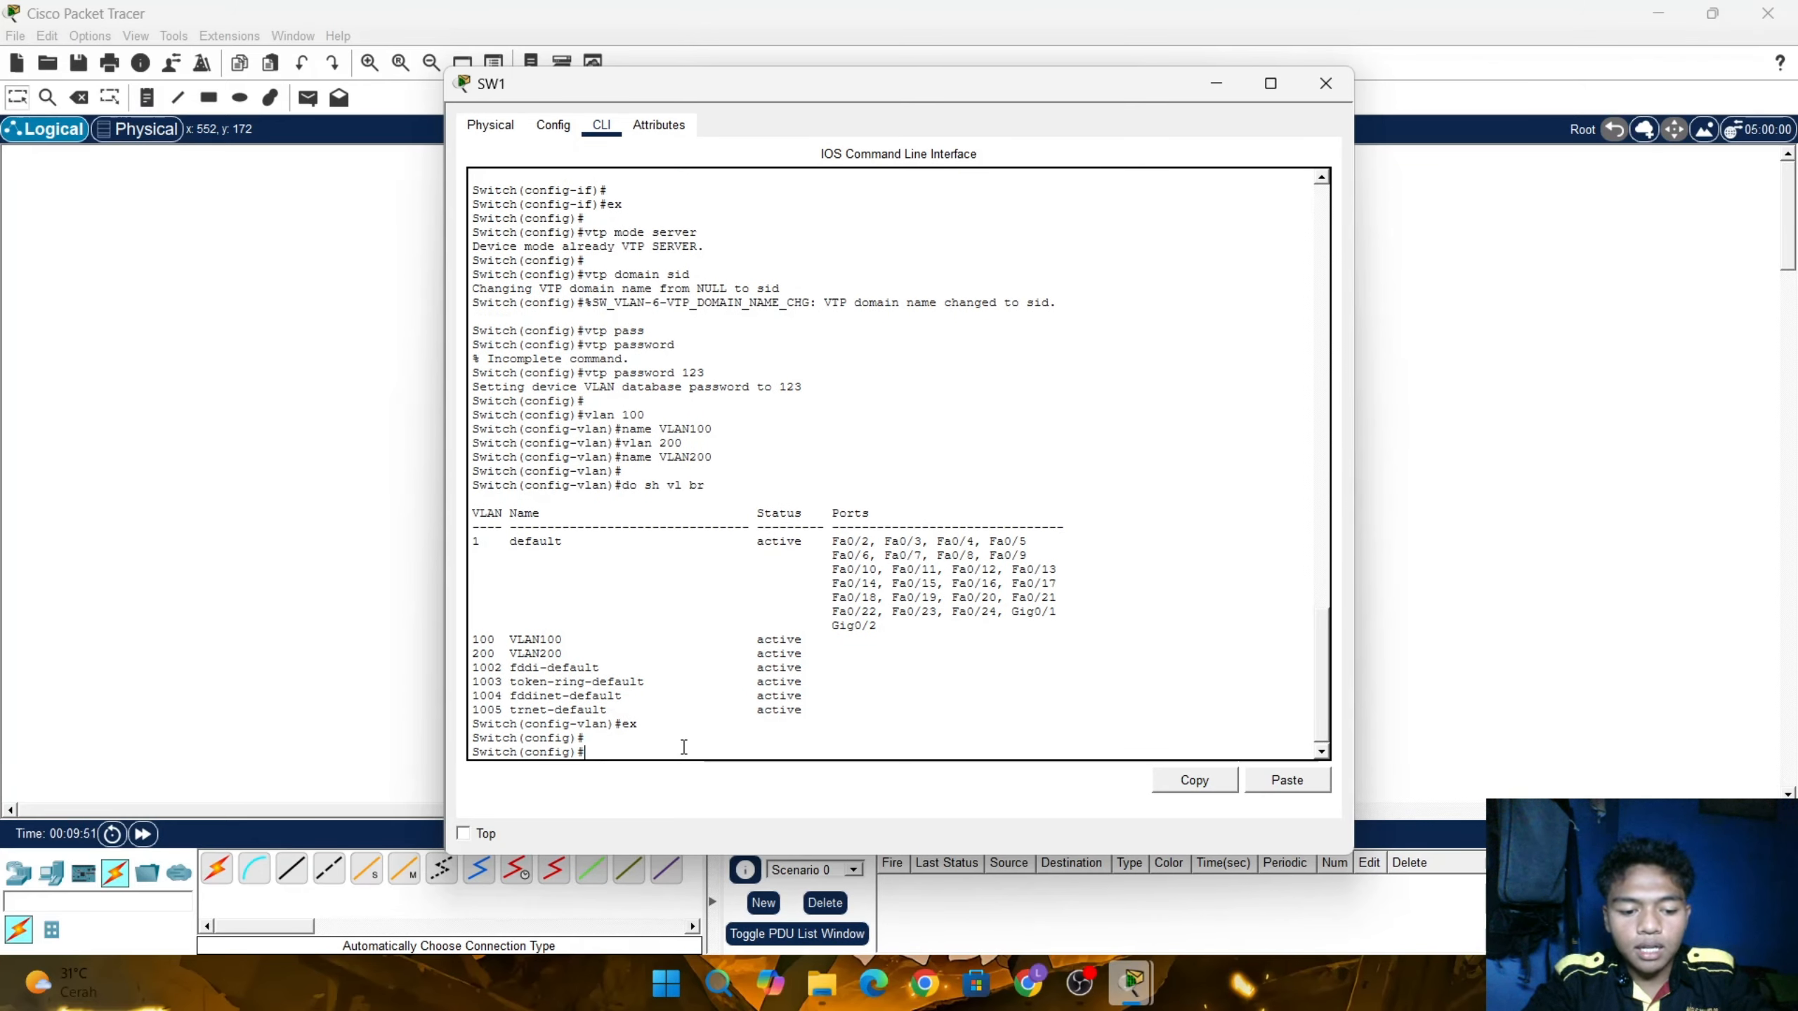
{"action": "type", "text": "n"}
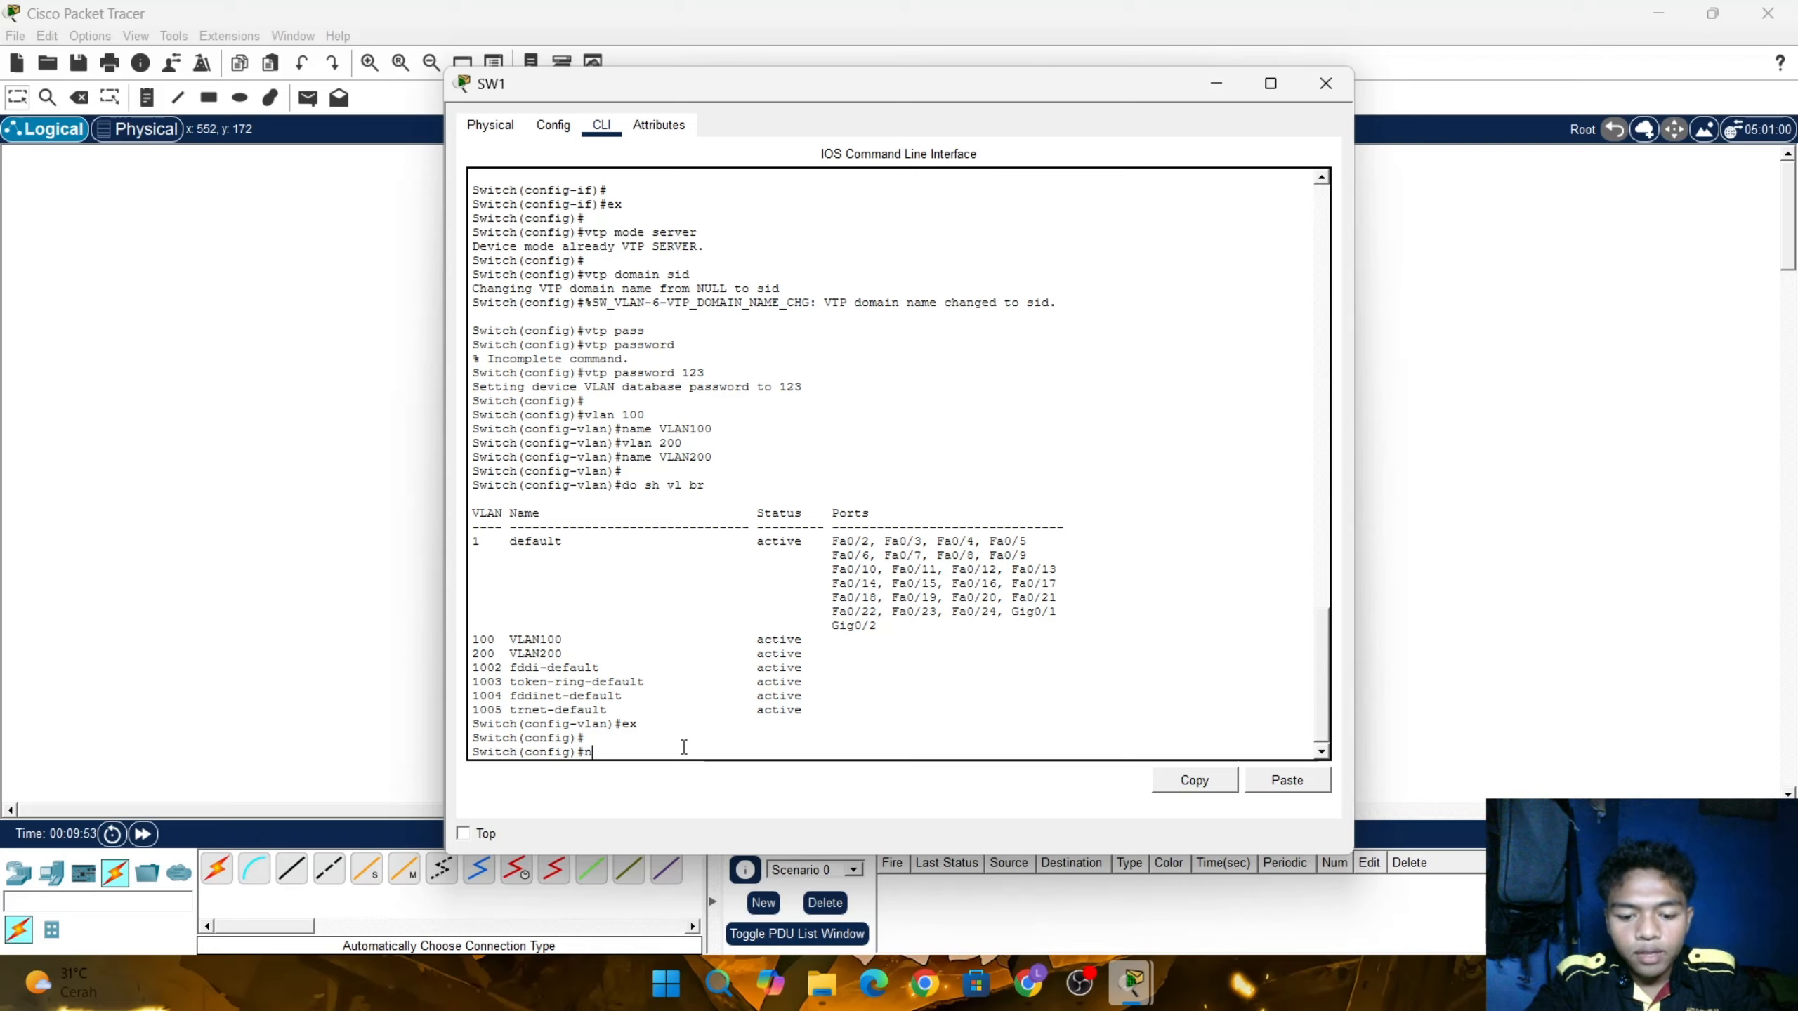
{"action": "type", "text": "o"}
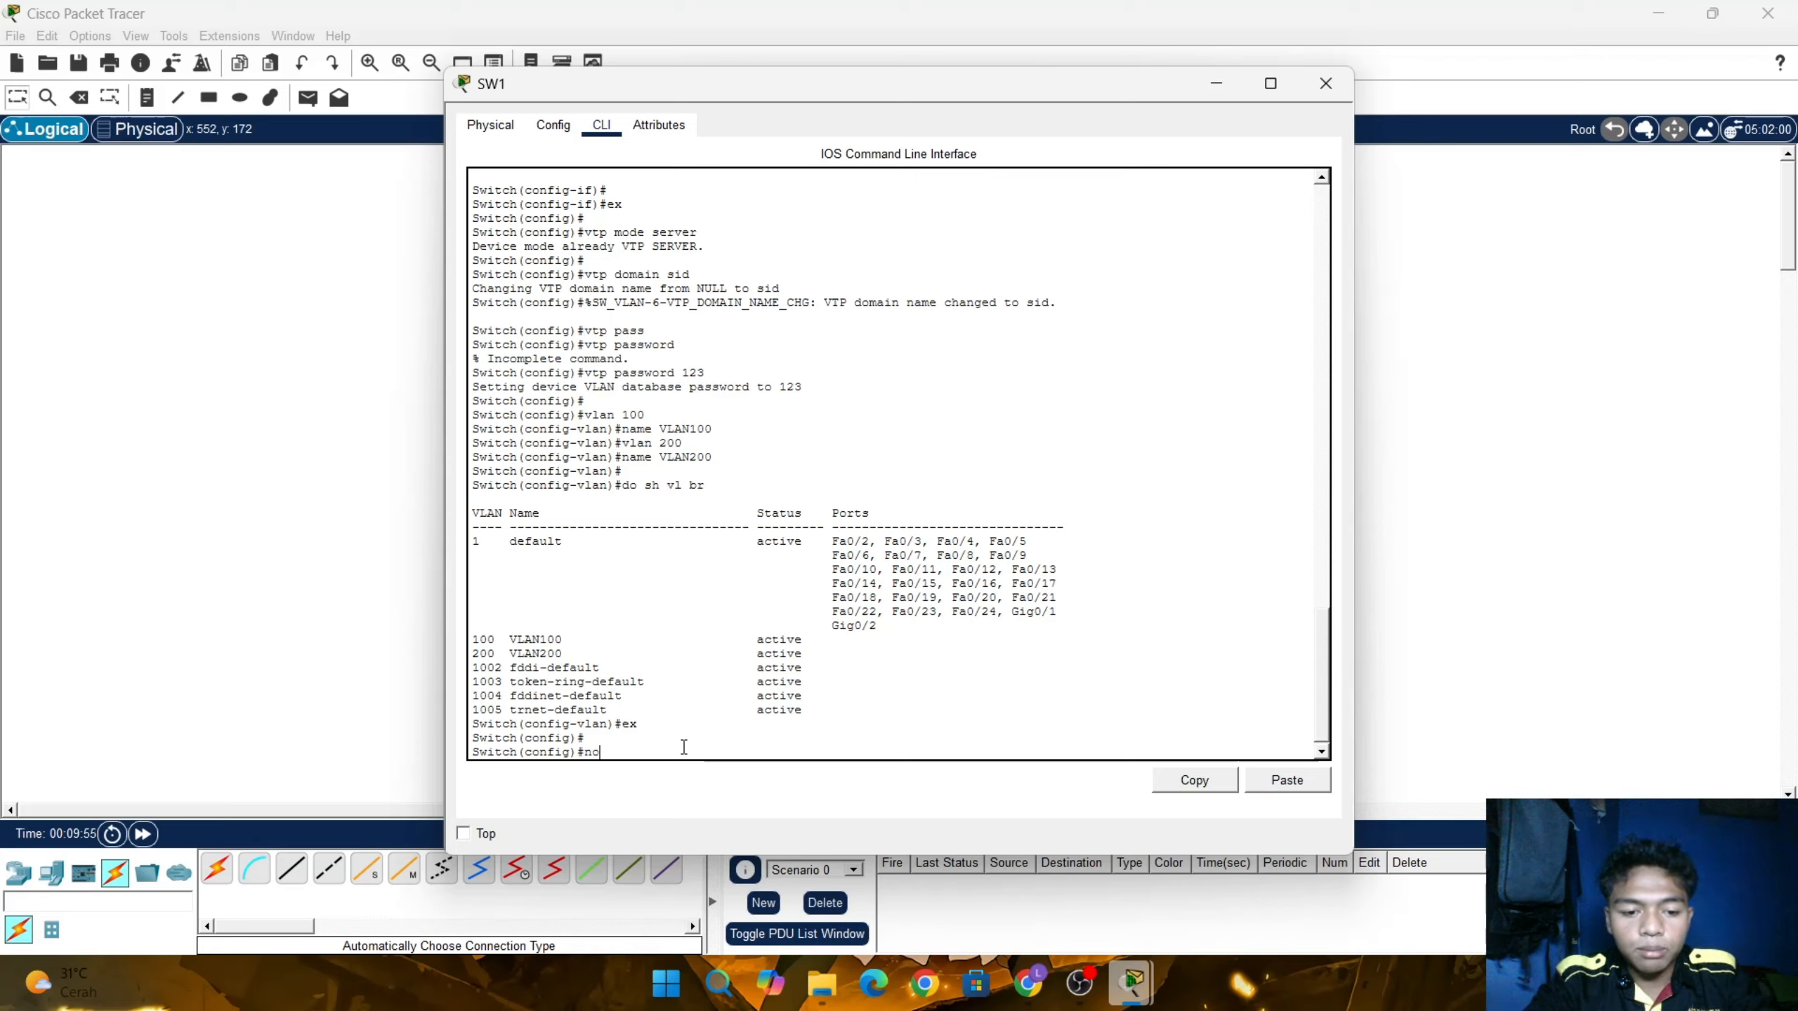
{"action": "type", "text": " v"}
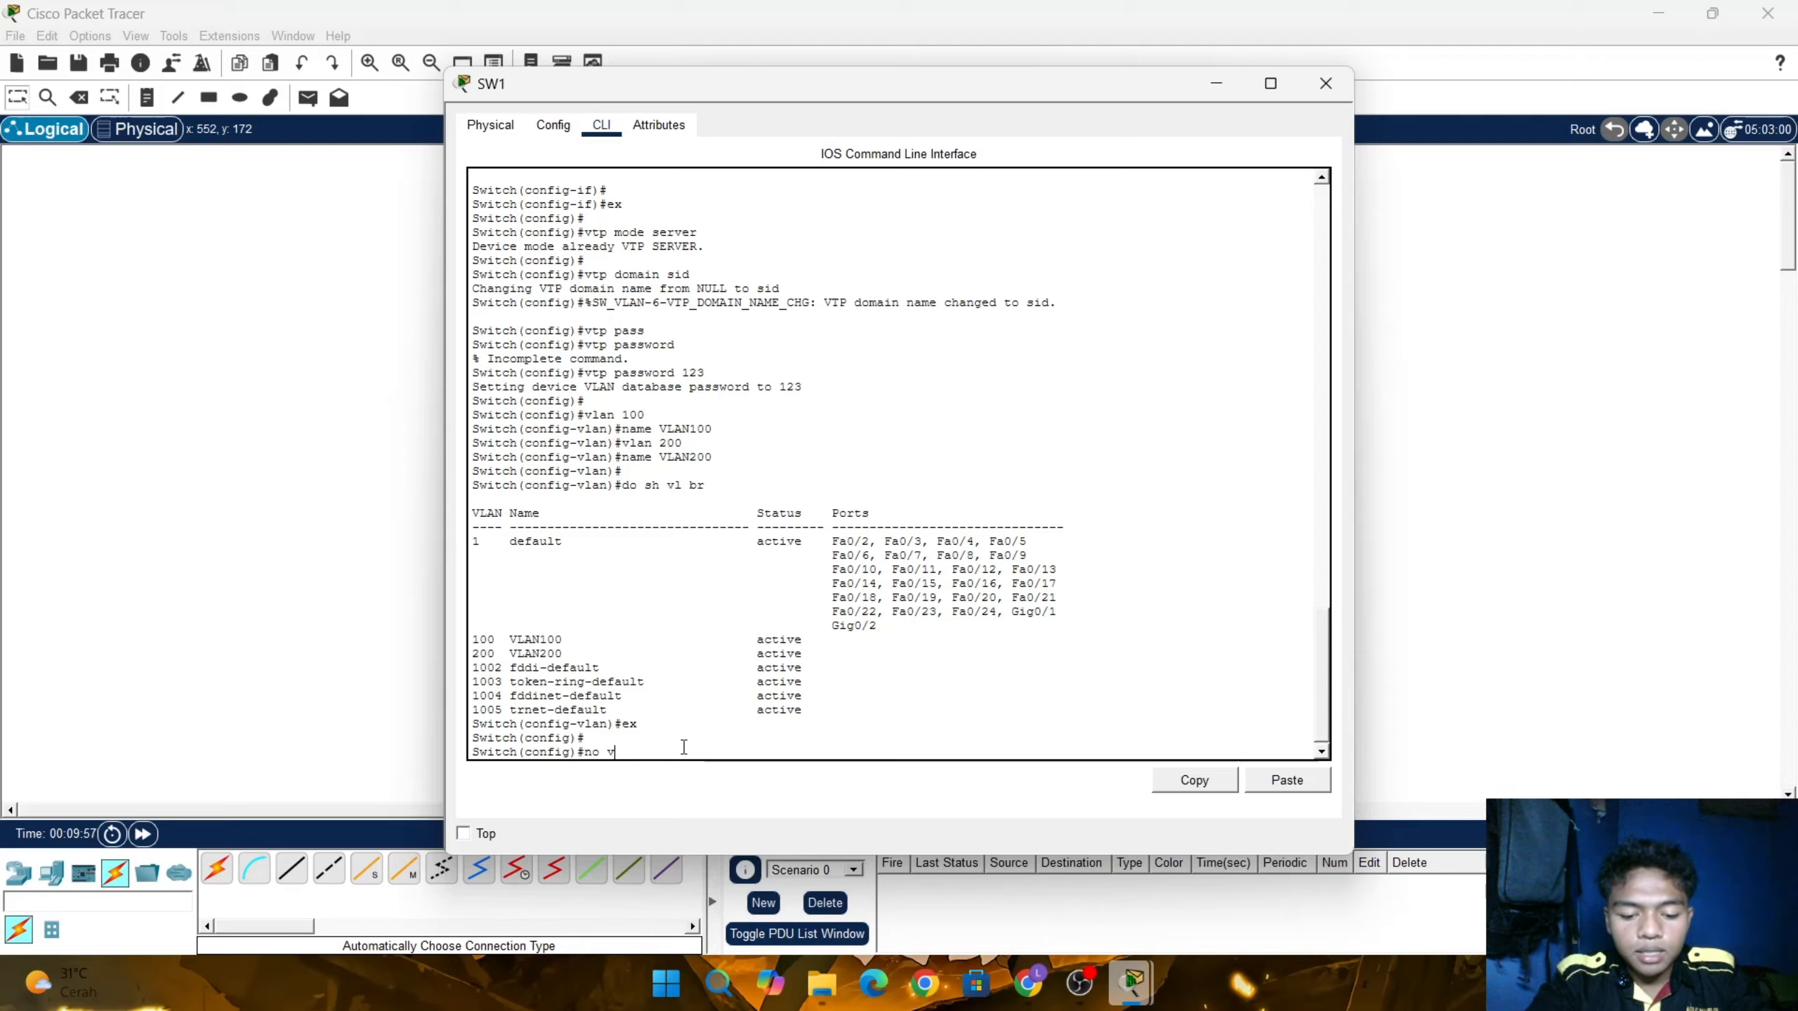
{"action": "type", "text": "lan 100"}
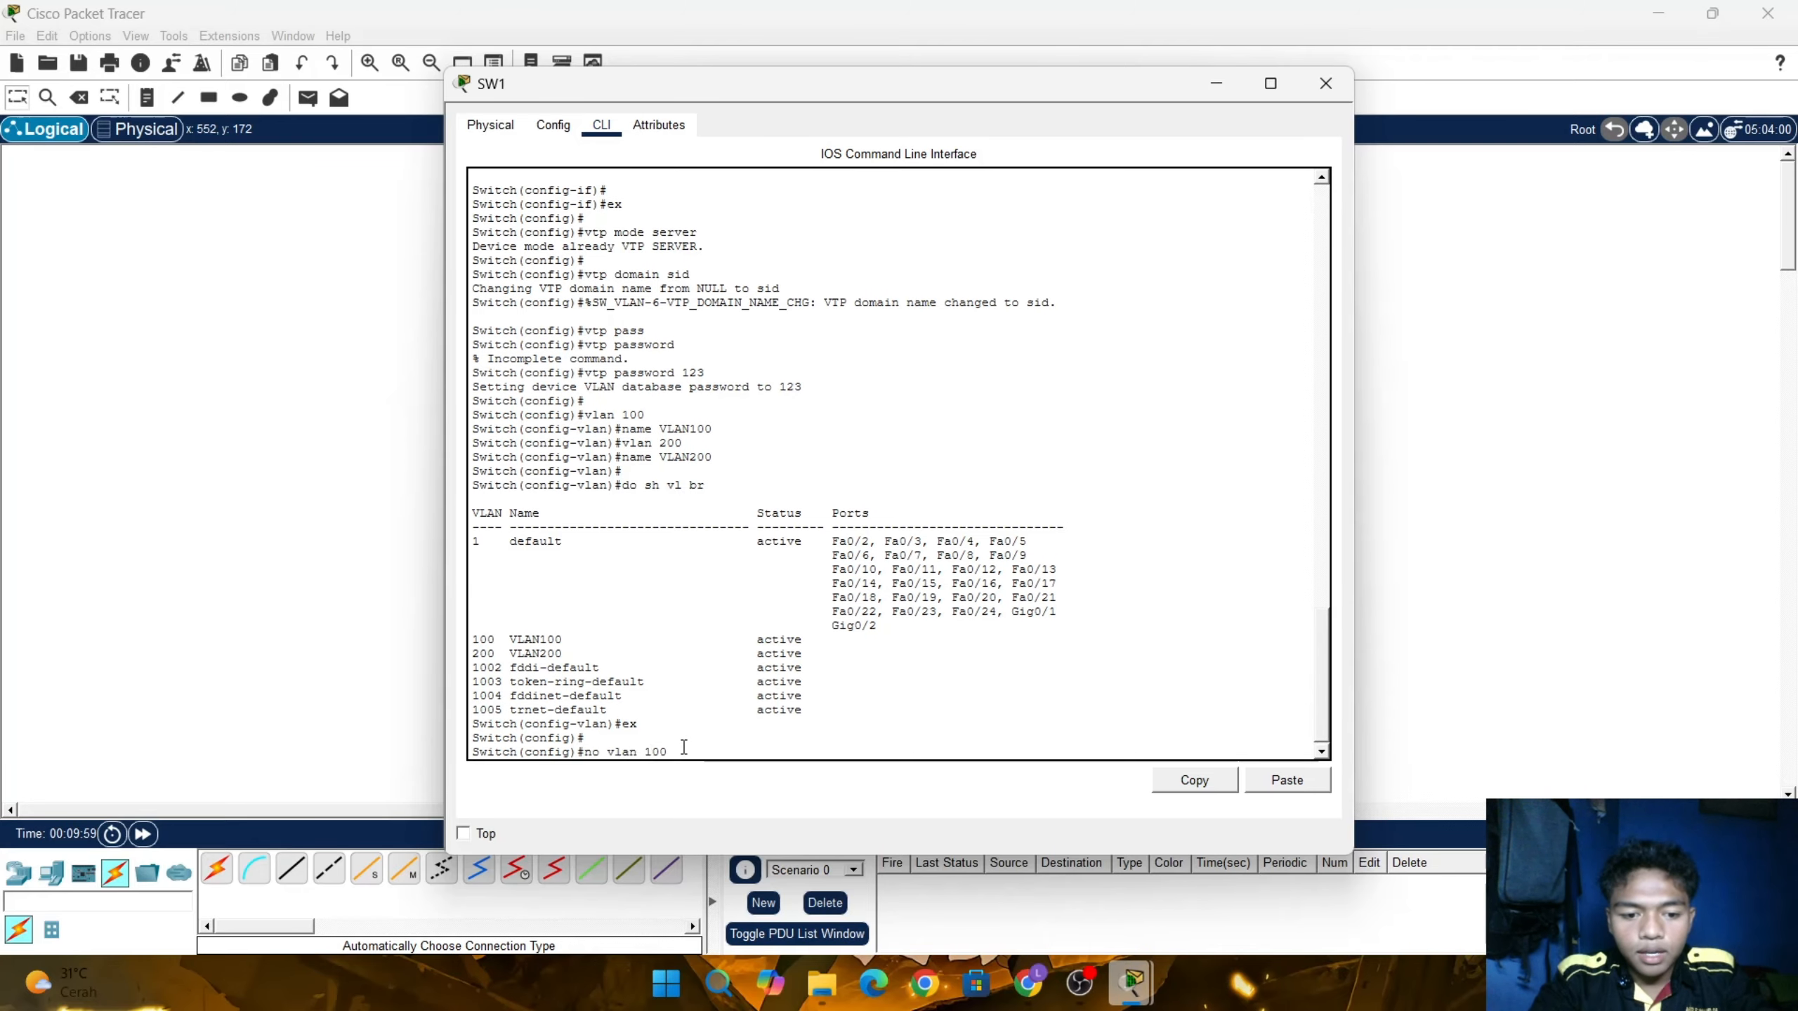
{"action": "key", "text": "Return"}
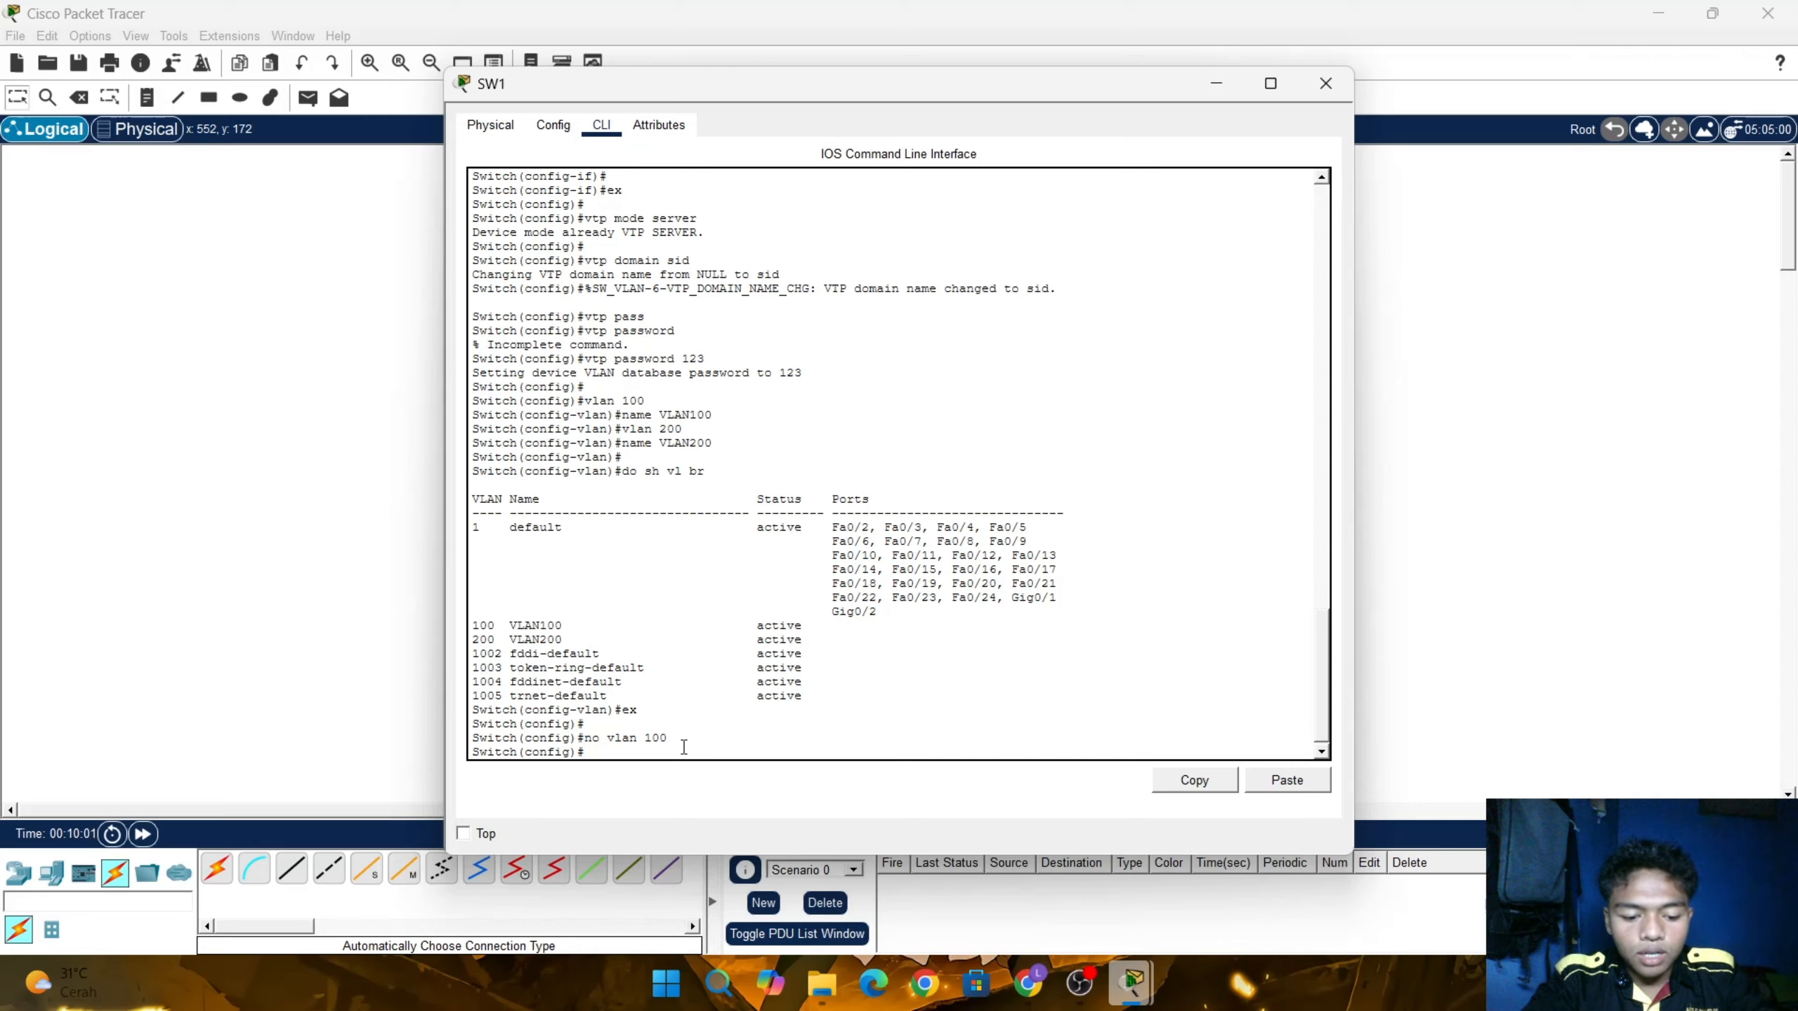
Create VLAN 300 on SW1 with vlan 300, name it VLAN300, and return to global configuration mode
{"action": "type", "text": "vlan 3"}
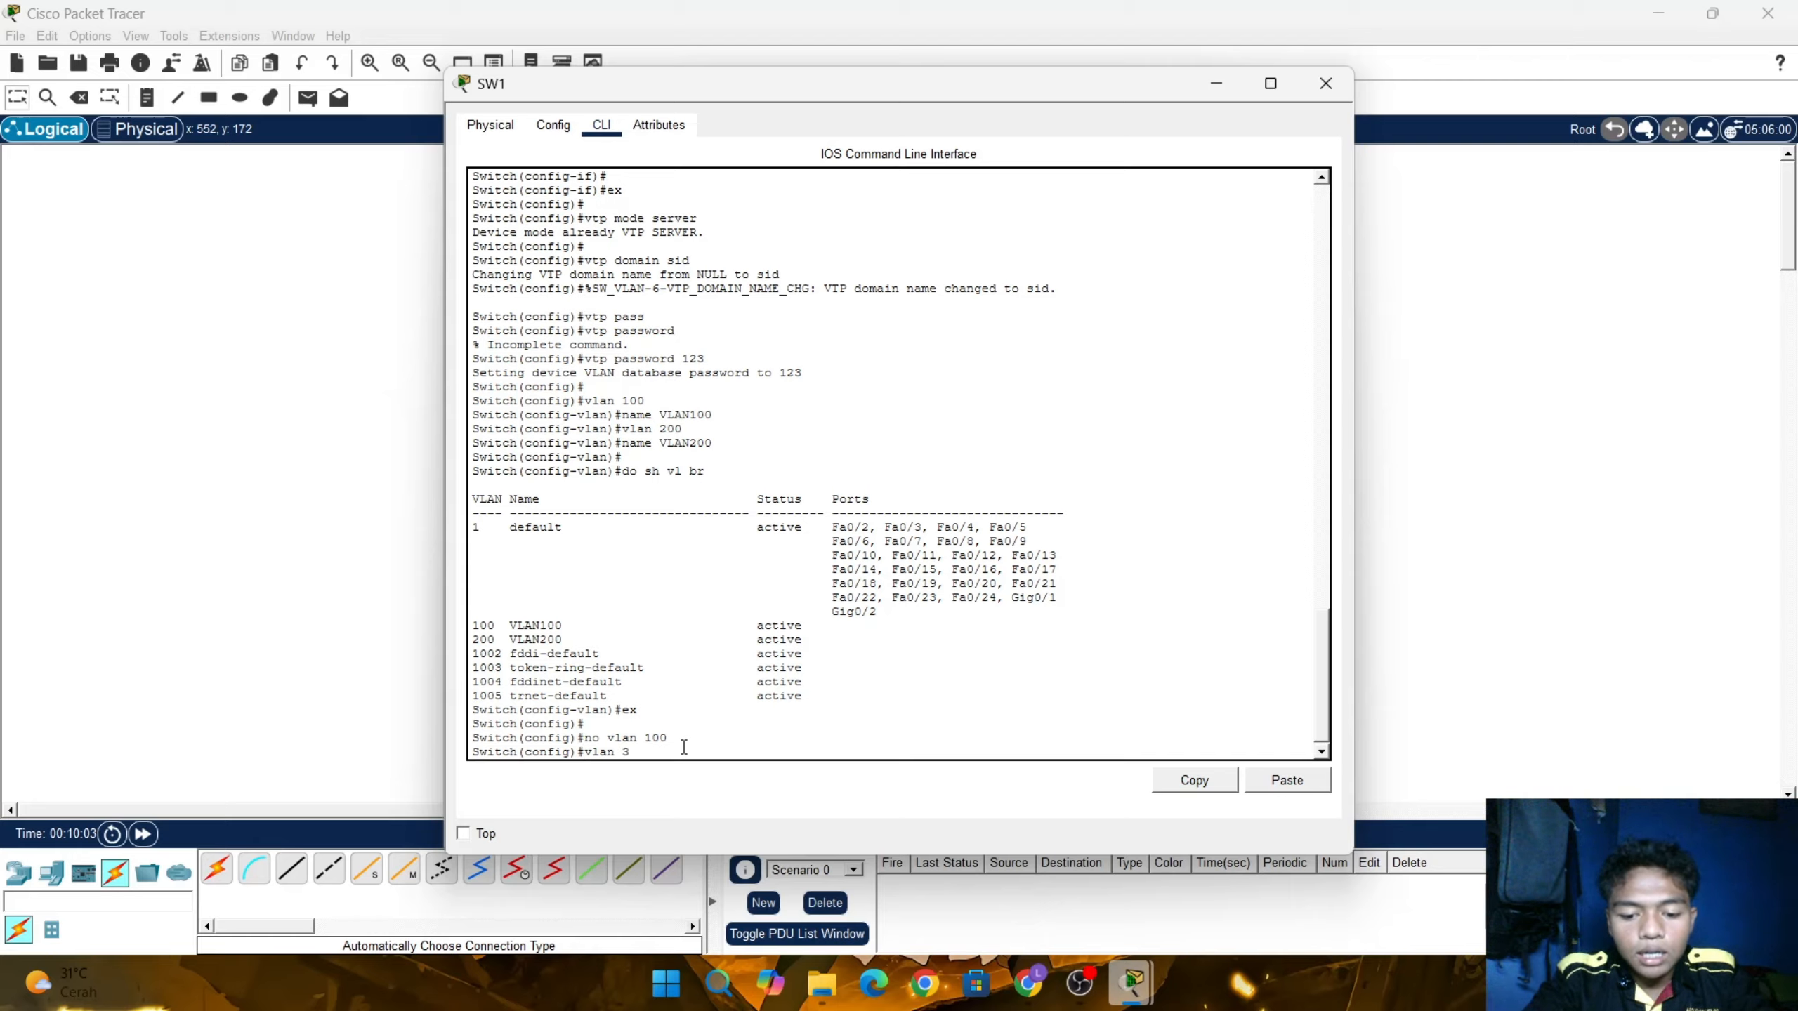
{"action": "type", "text": "00"}
{"action": "key", "text": "Return"}
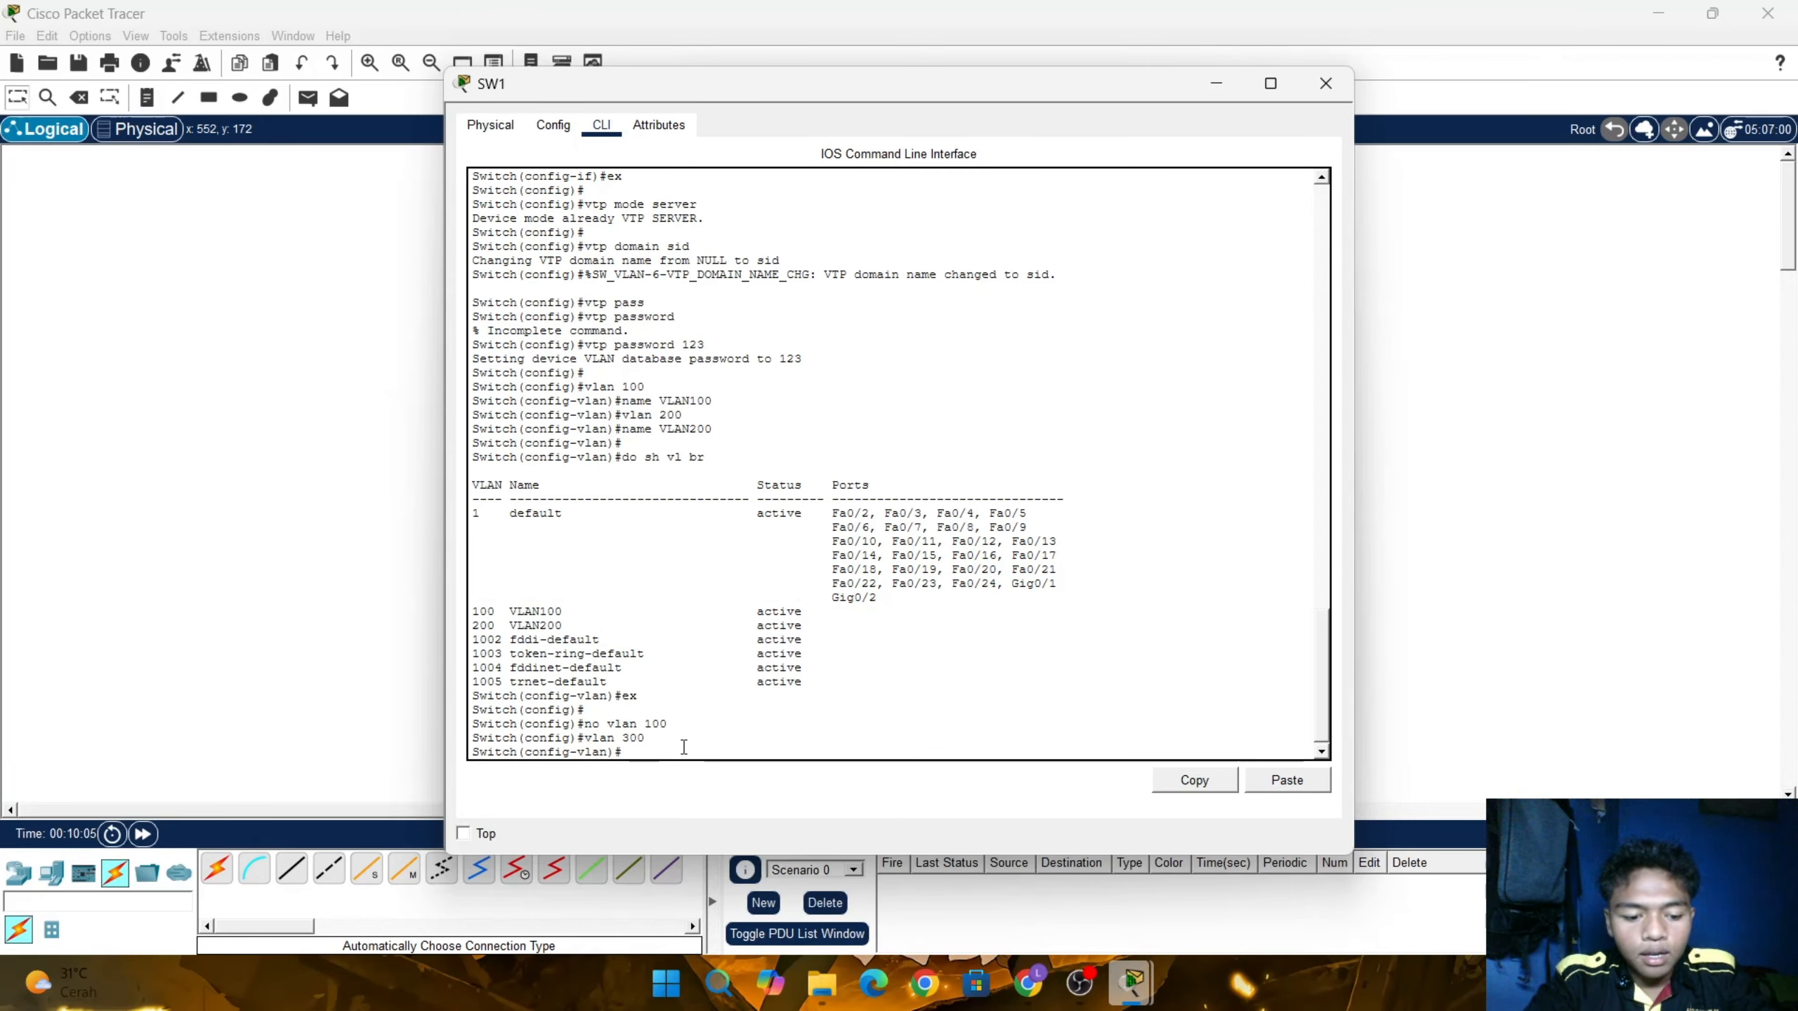
{"action": "type", "text": "name"}
{"action": "type", "text": " VLAN"}
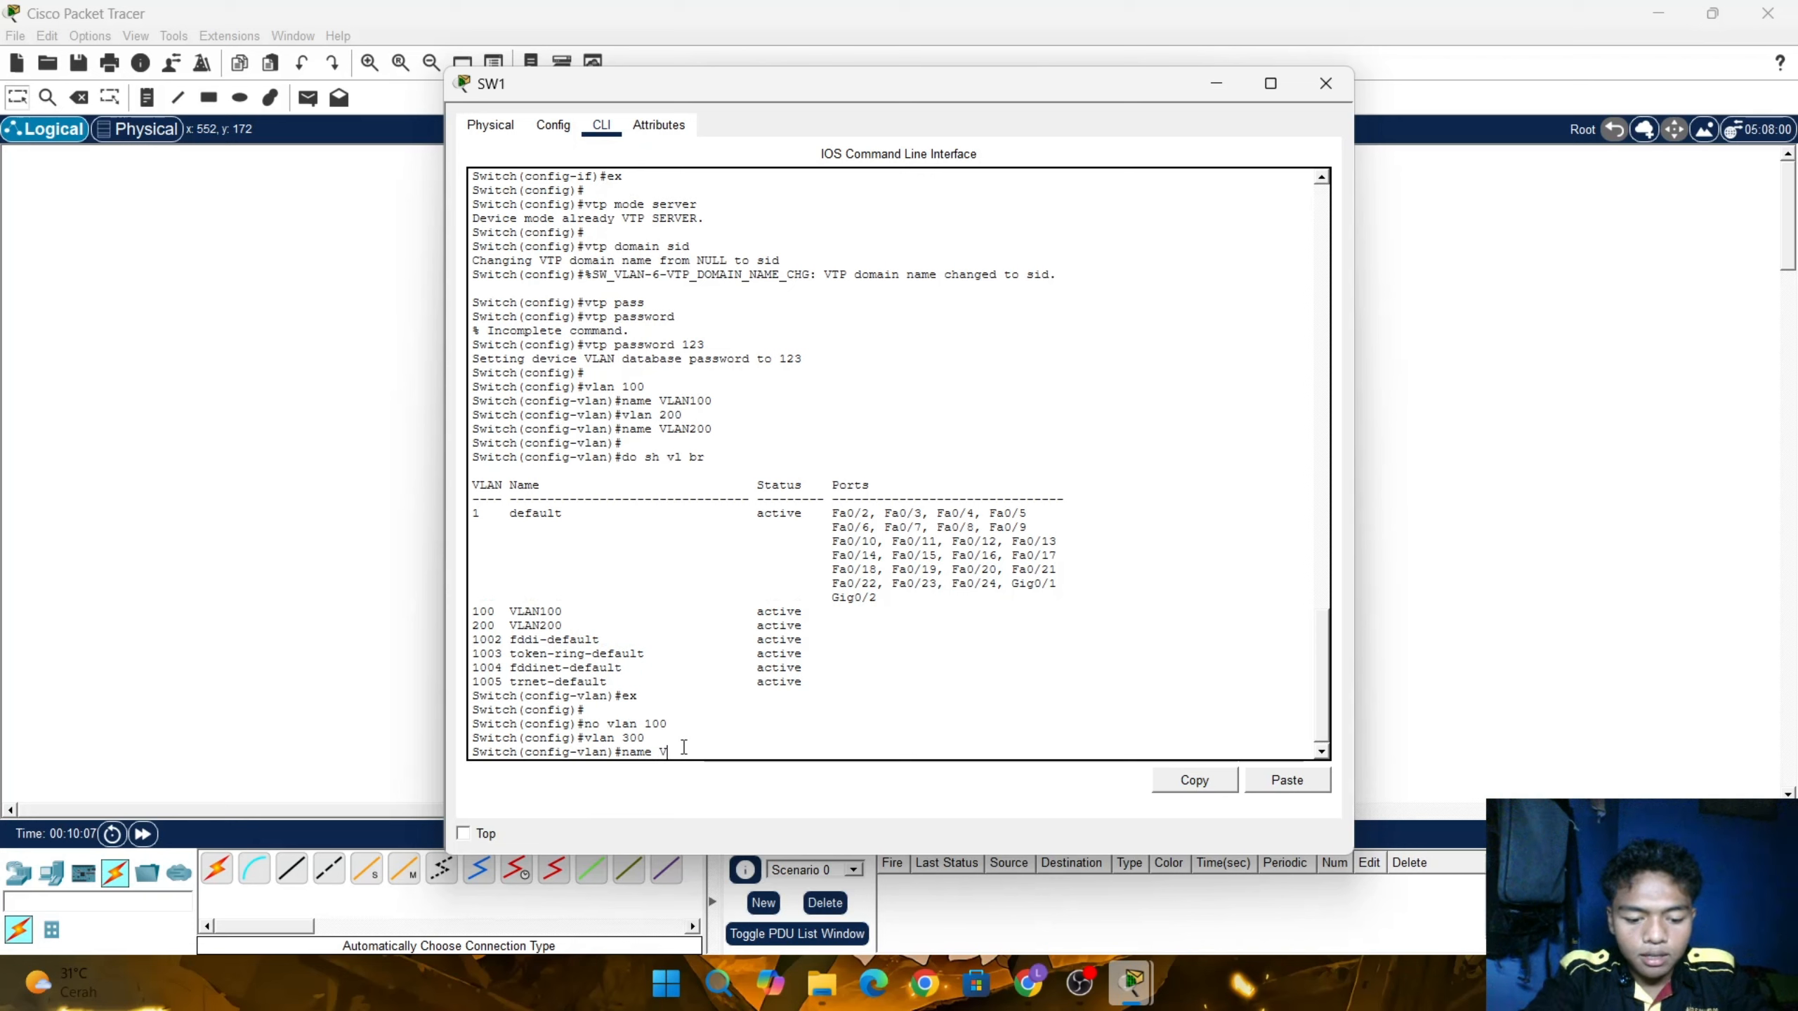
{"action": "type", "text": "300"}
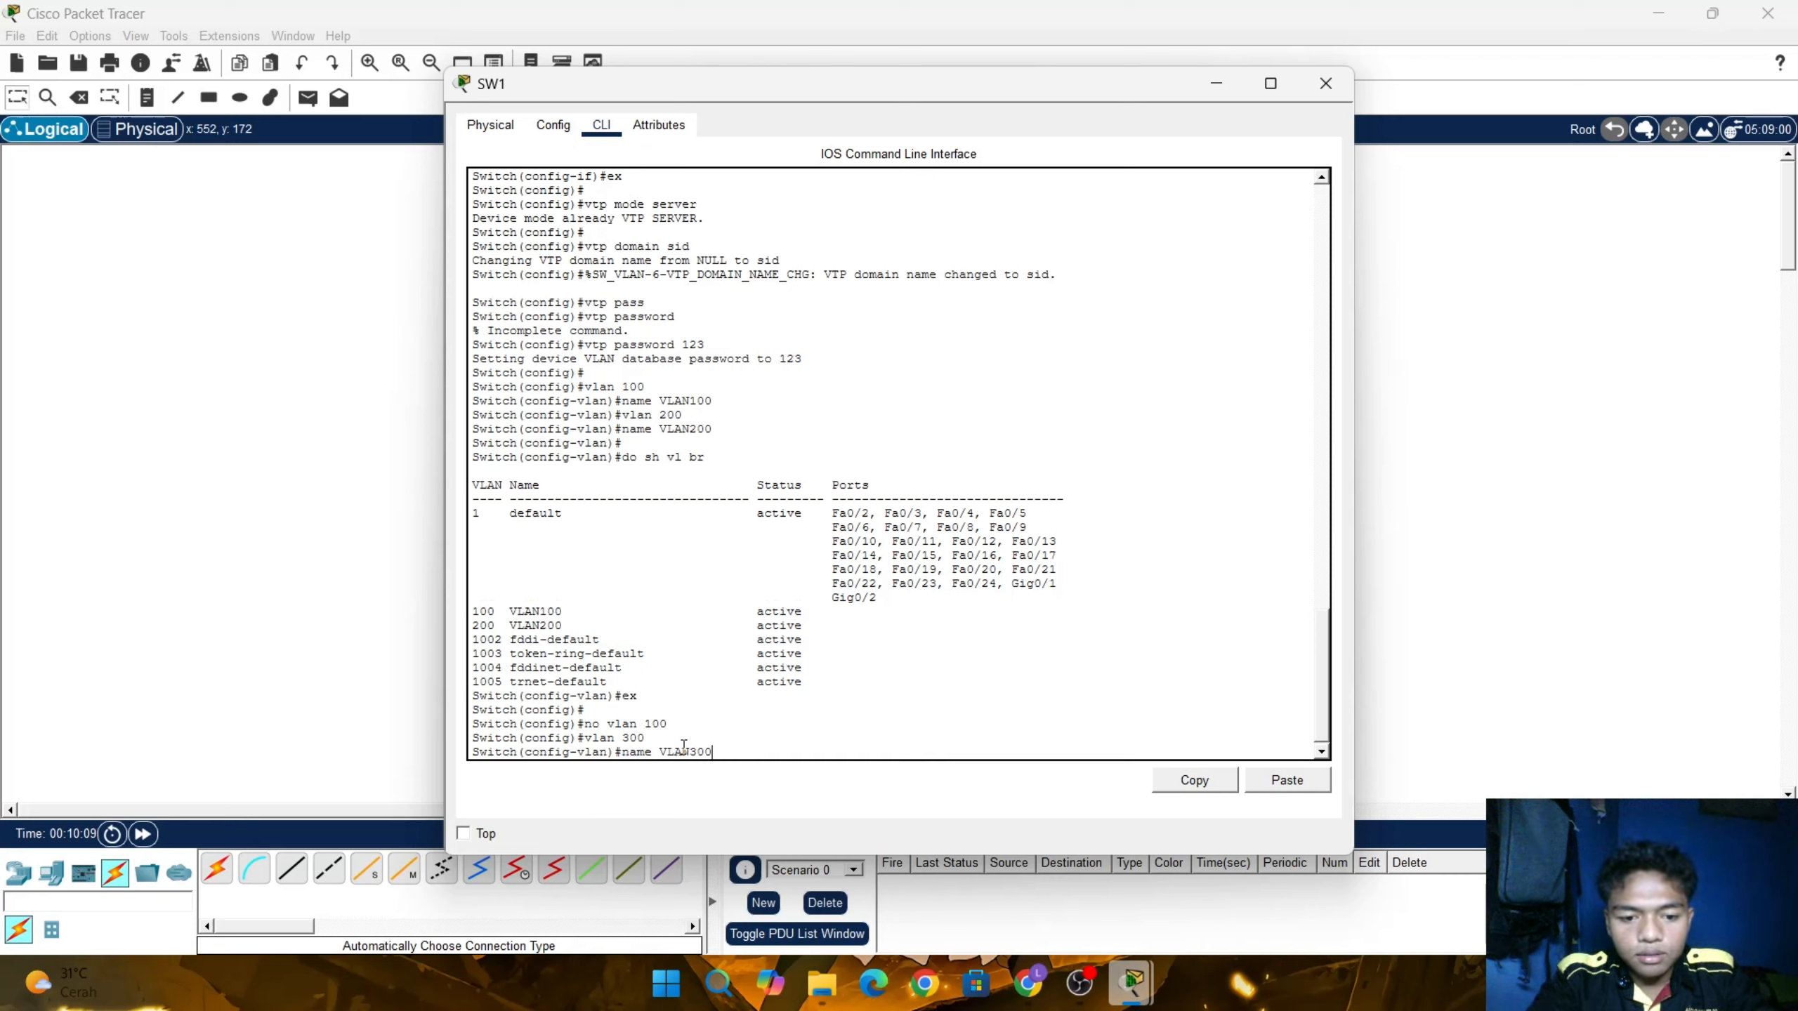
{"action": "key", "text": "Return"}
{"action": "type", "text": "ex"}
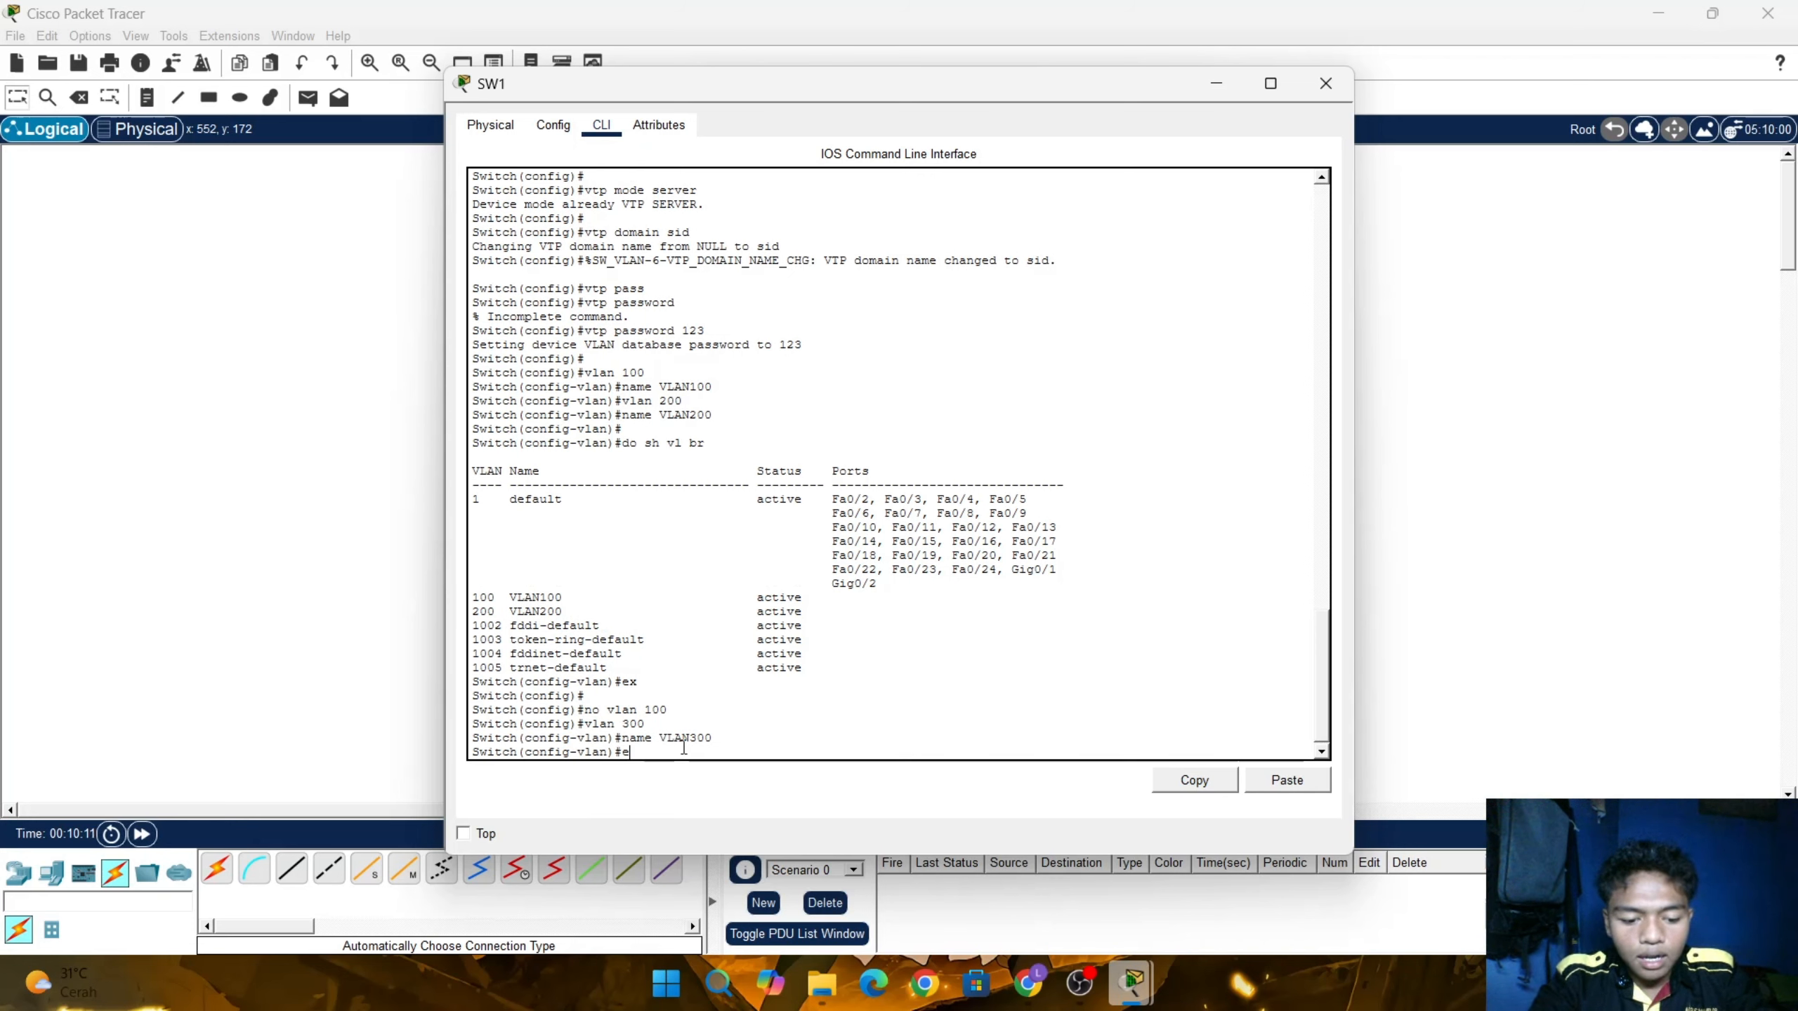
{"action": "key", "text": "Return"}
Display SW1's VLAN table with do sh vl br, highlight the VLAN 200 and 300 rows, and leave its window
{"action": "type", "text": "do"}
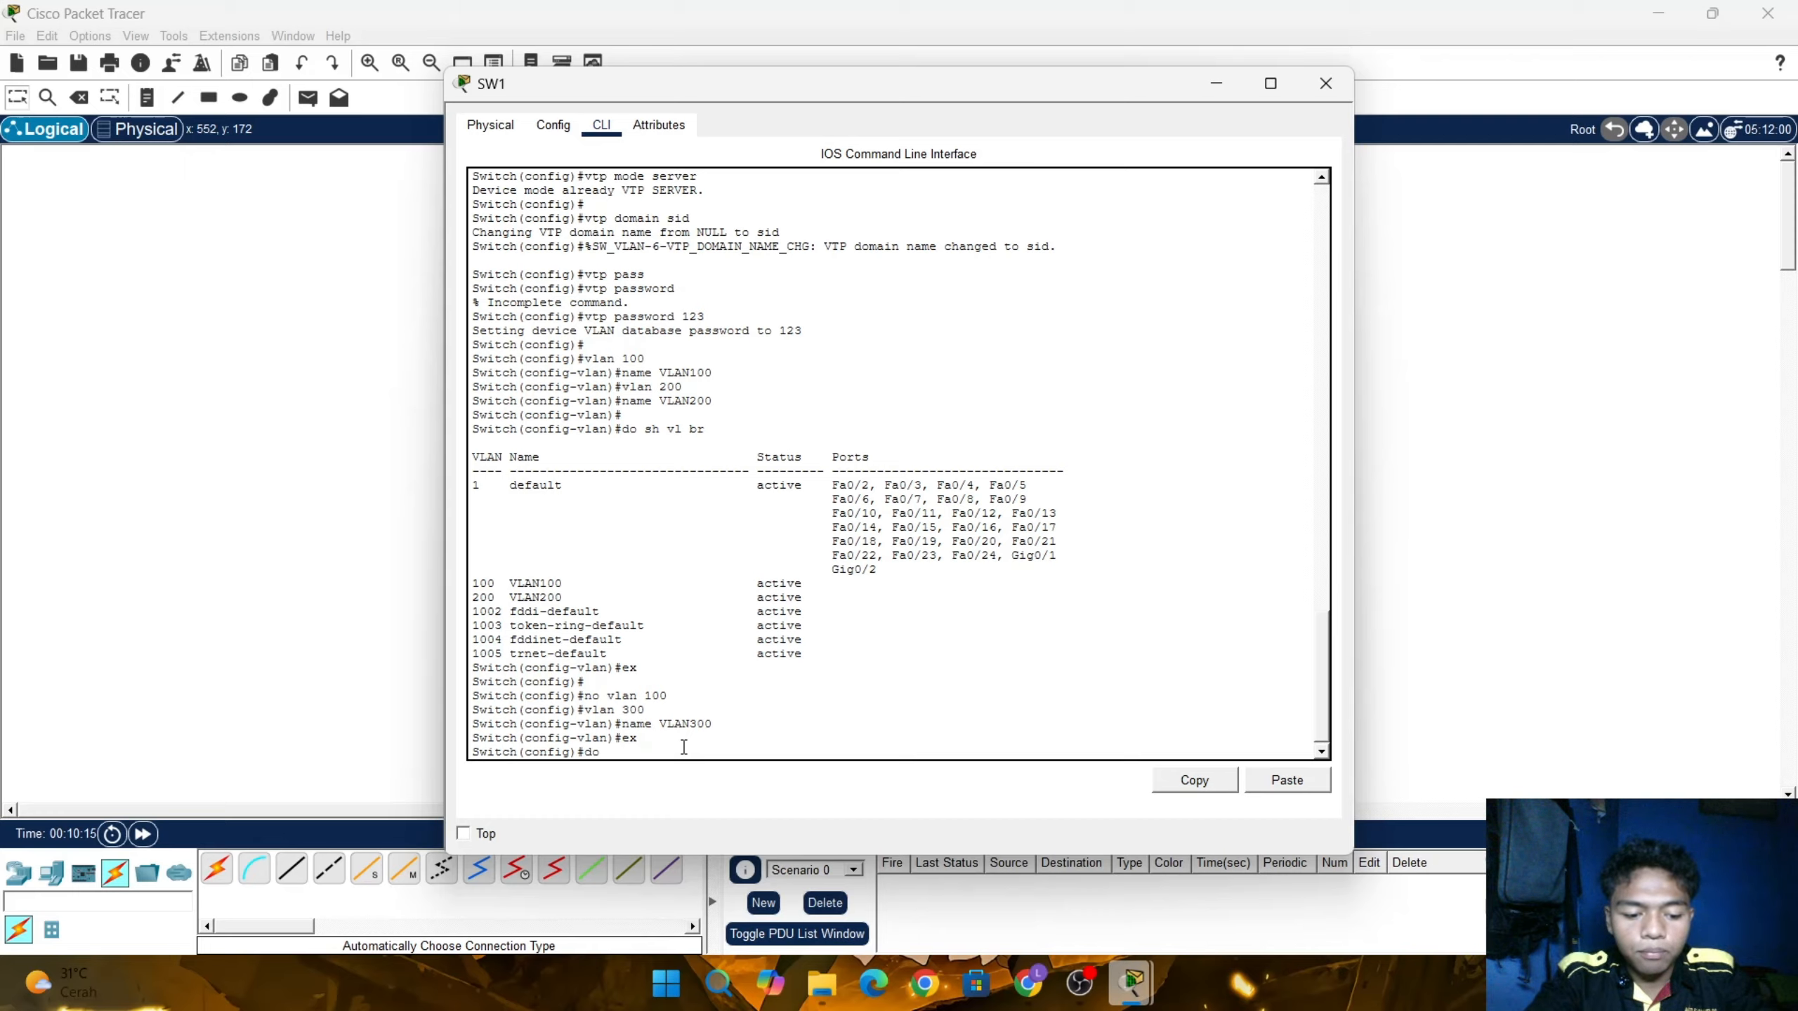
{"action": "type", "text": " sh vl br"}
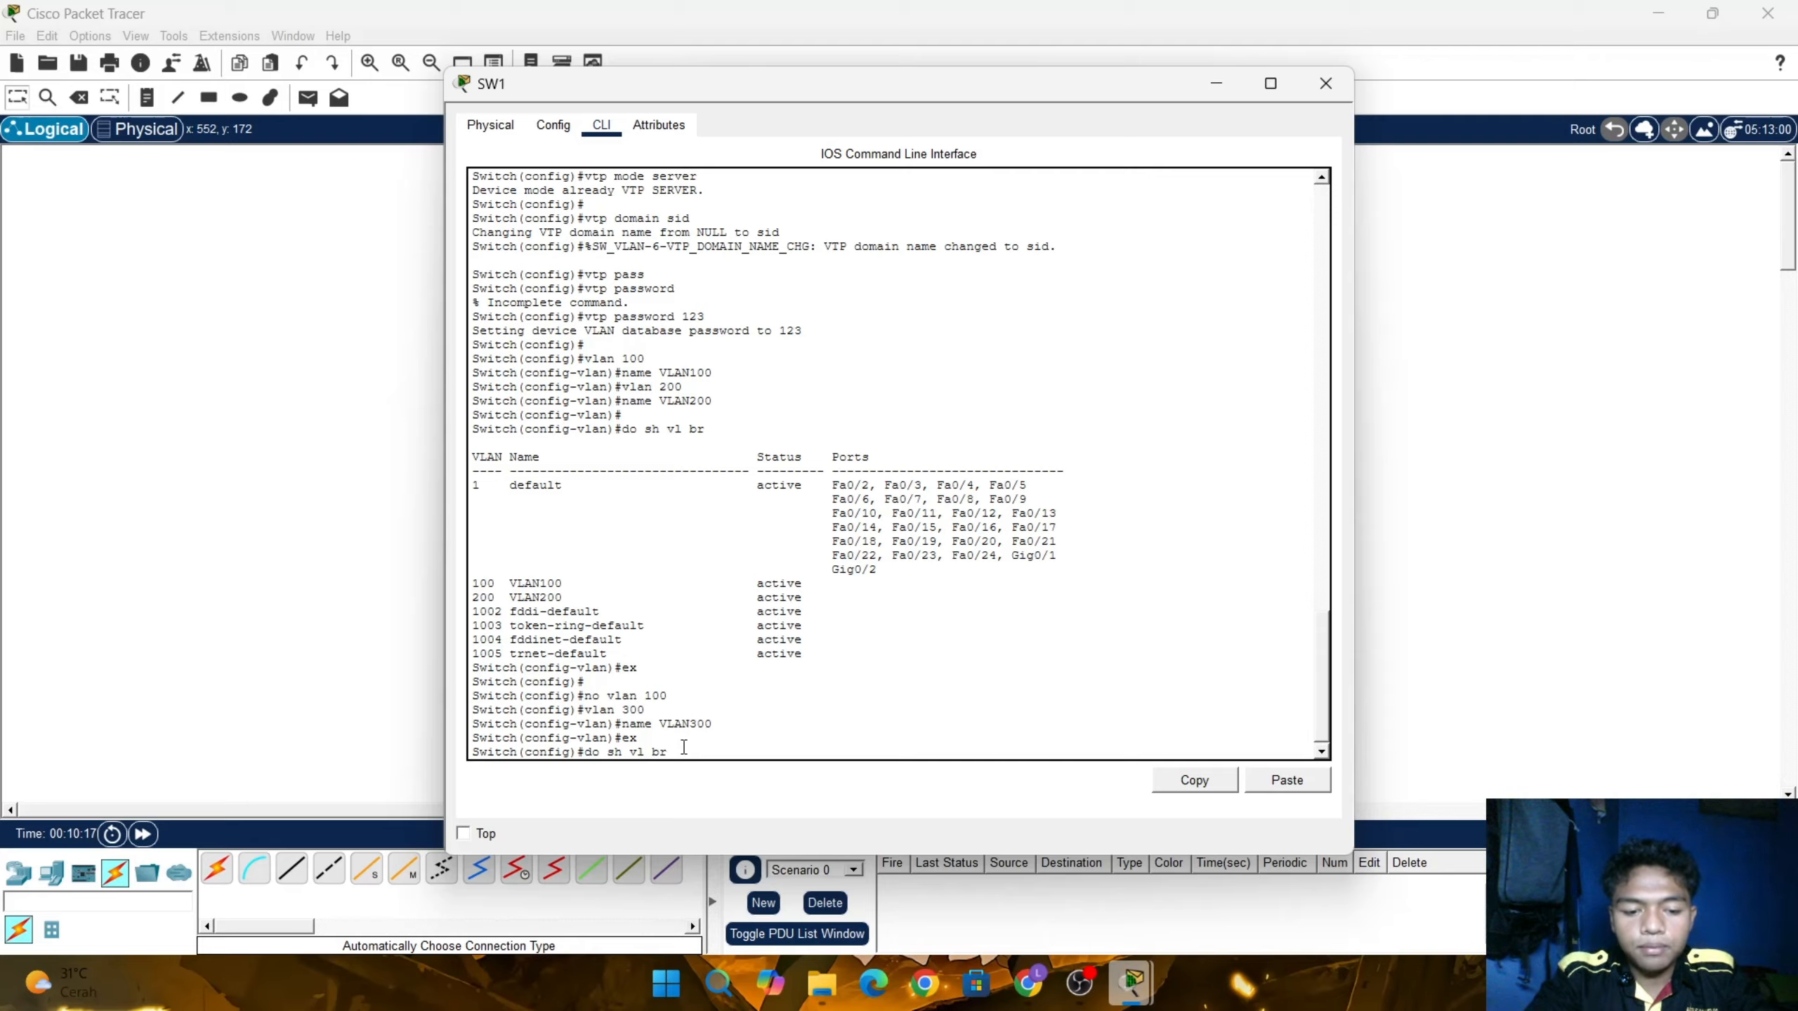
{"action": "key", "text": "Return"}
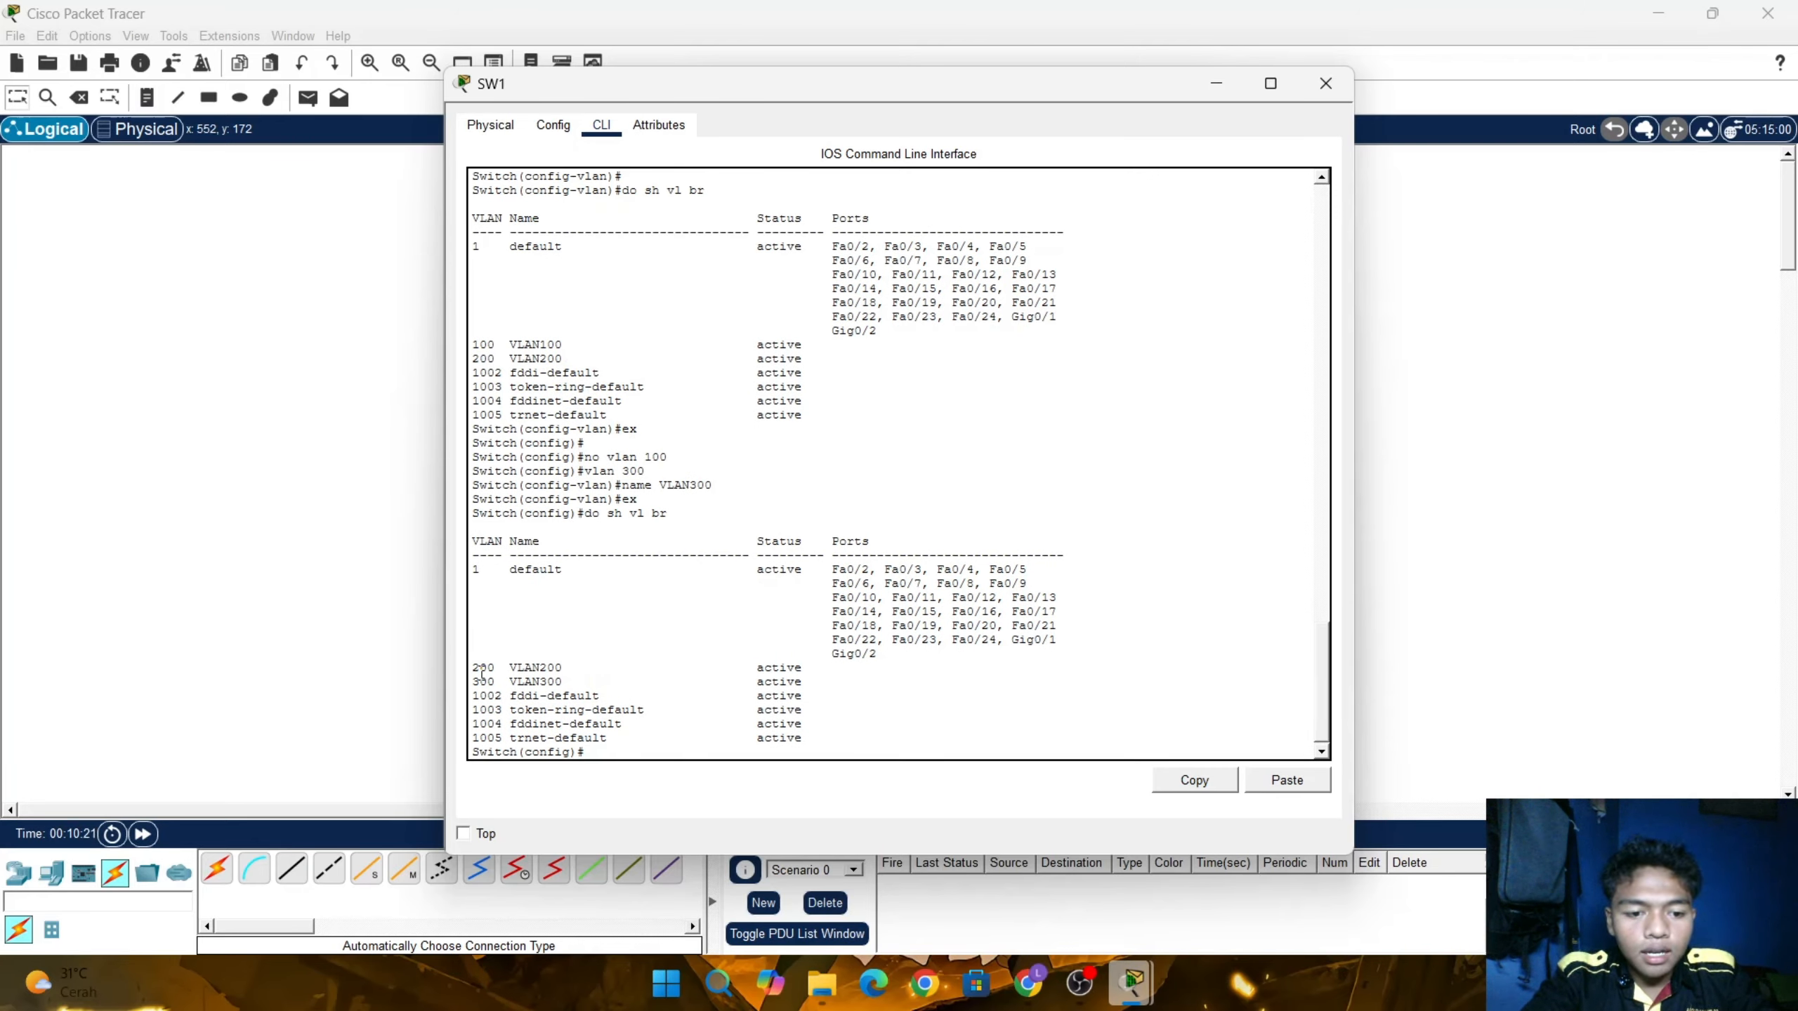
{"action": "left_click_drag", "start_coordinate": [472, 667], "coordinate": [848, 678]}
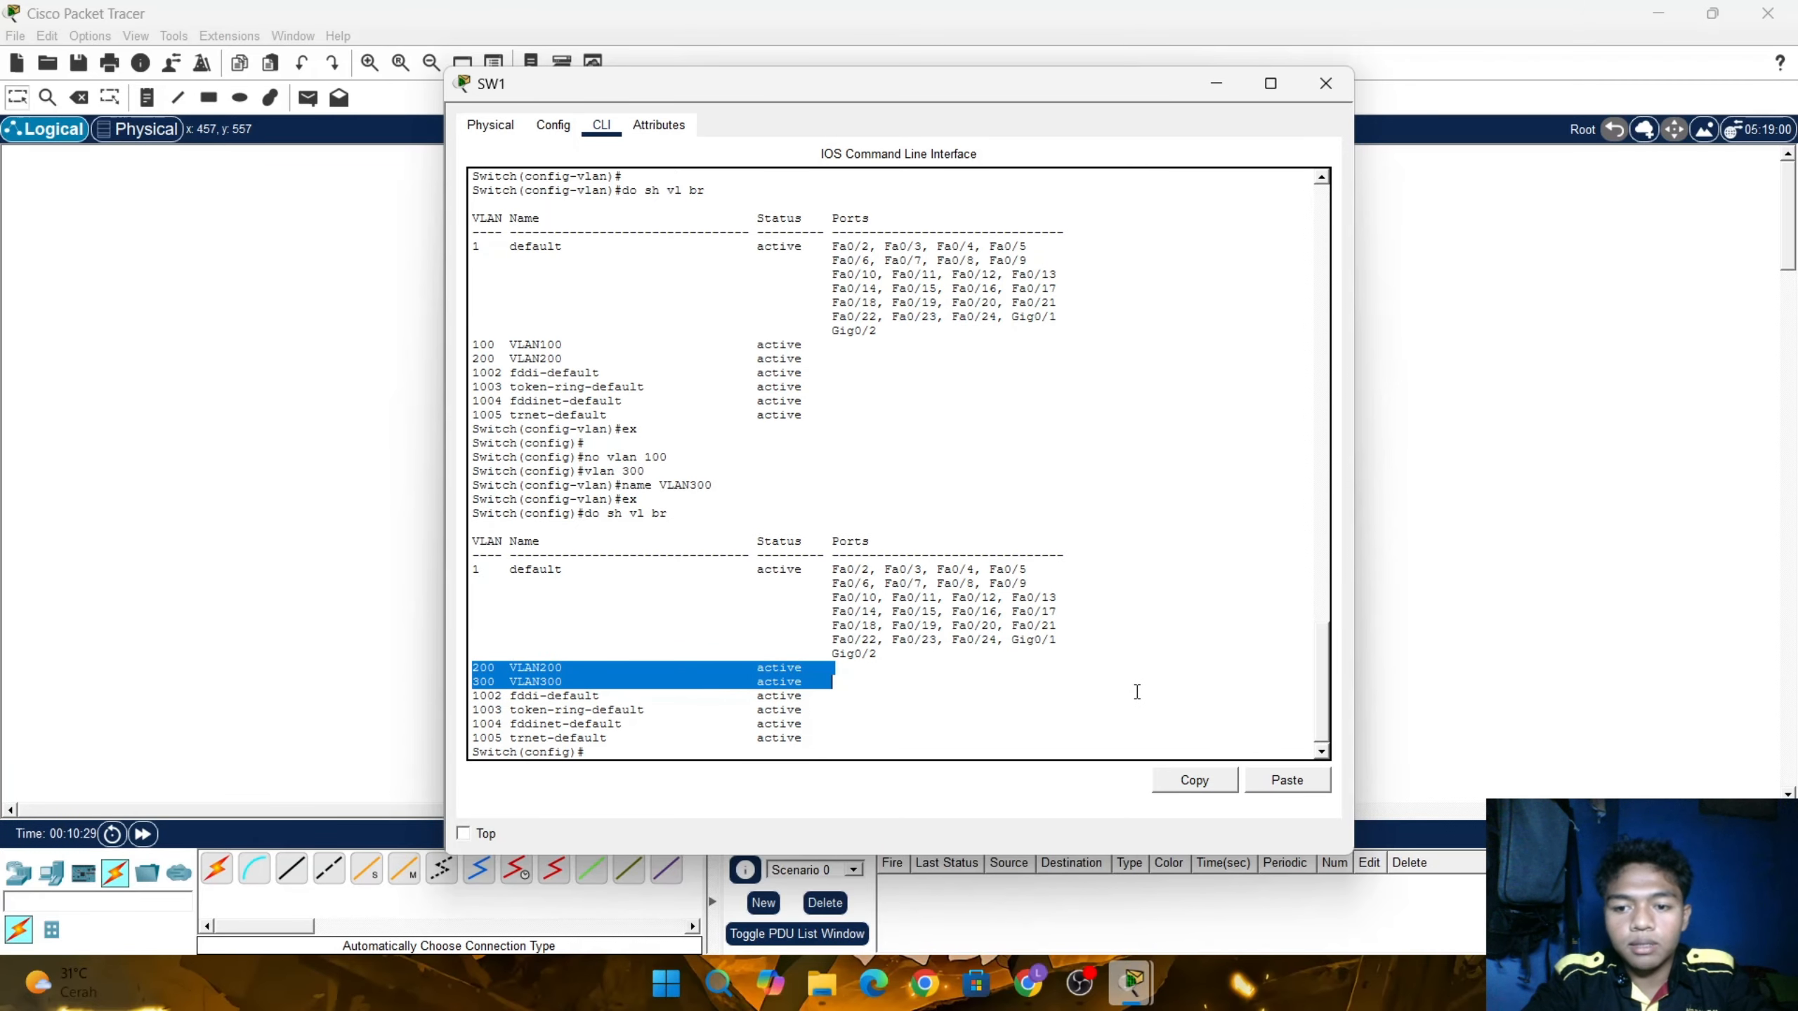
{"action": "left_click", "coordinate": [1384, 627]}
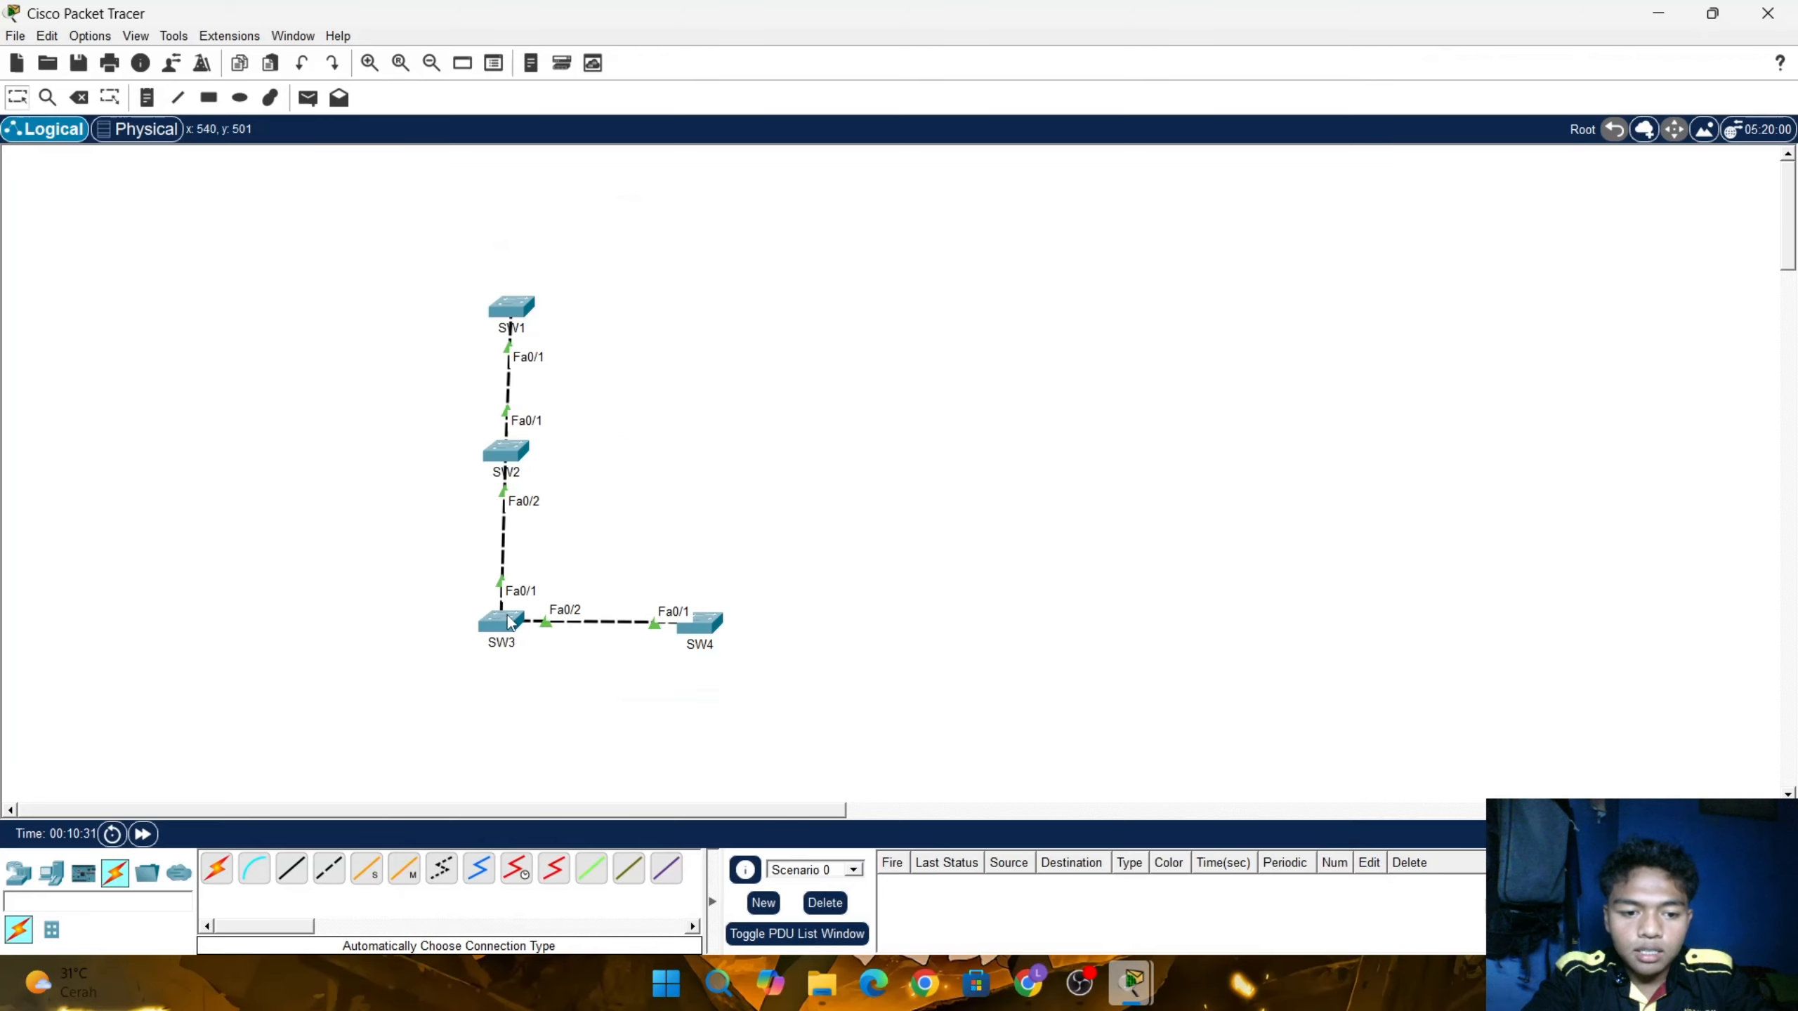
List SW3's VLANs again with do sh vl br and compare the VLAN 100, 200 and 300 rows between the earlier and new tables
{"action": "left_click", "coordinate": [501, 621]}
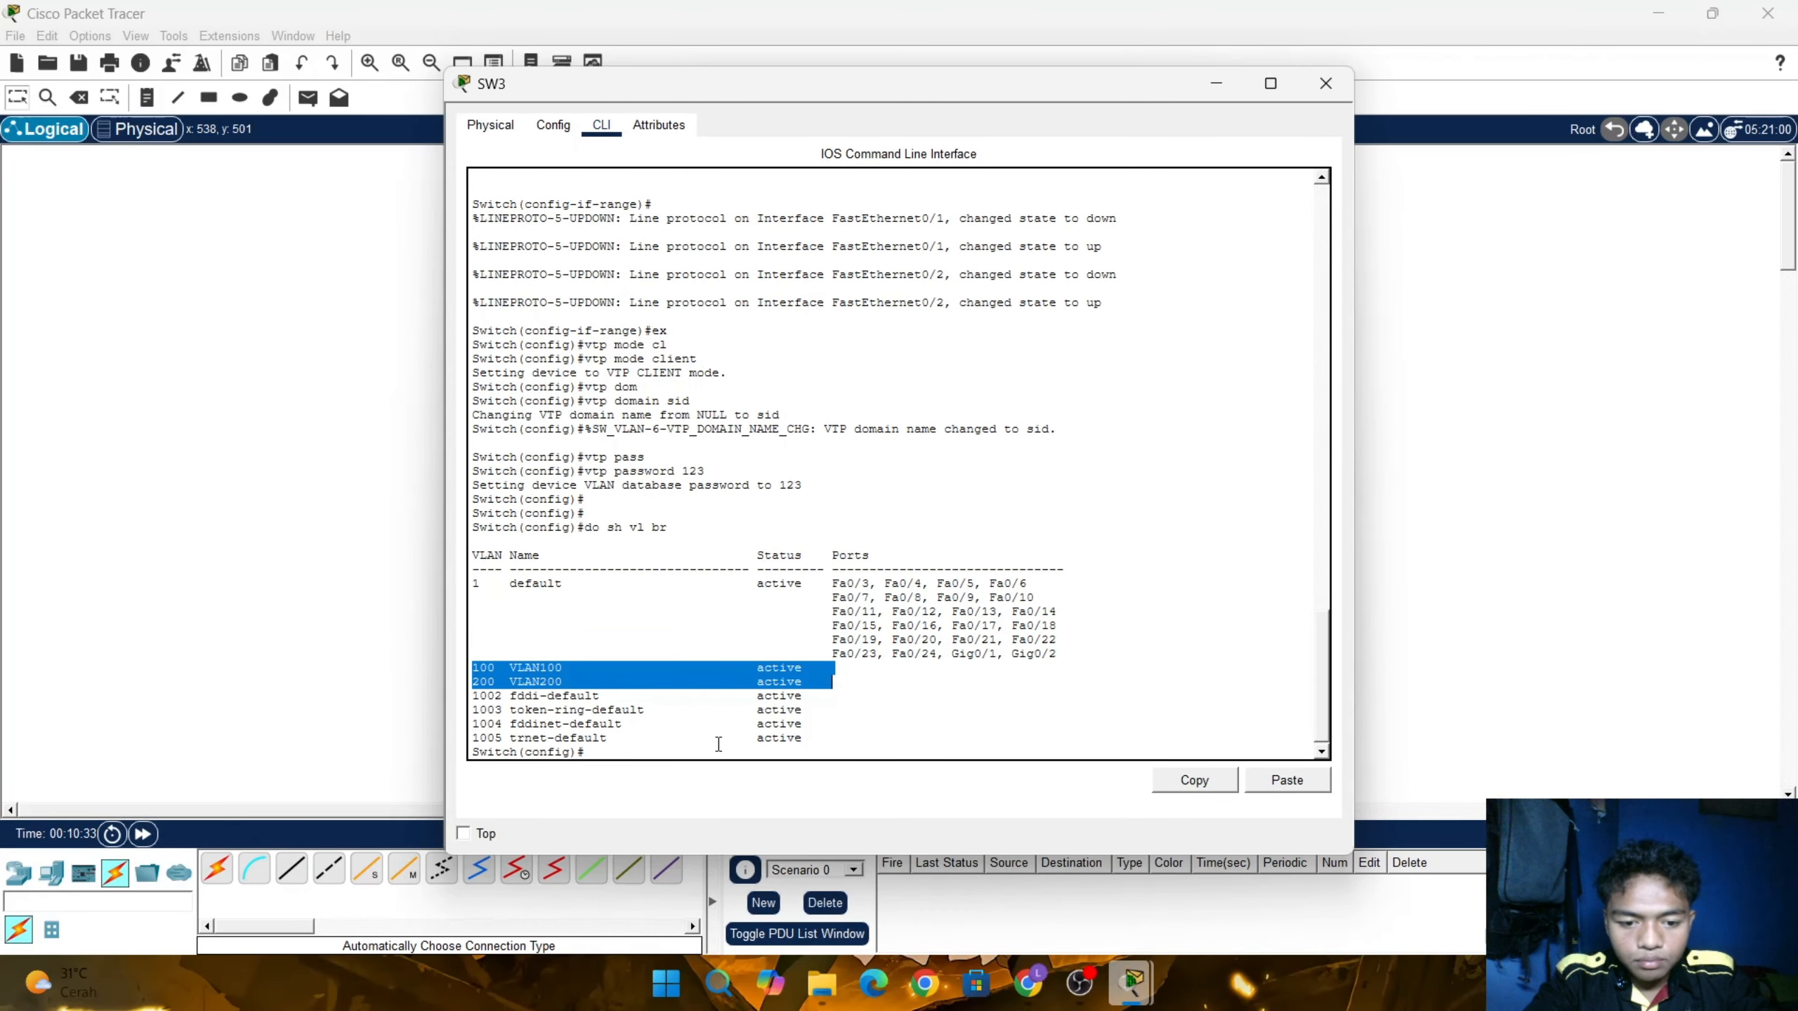
{"action": "left_click", "coordinate": [718, 741]}
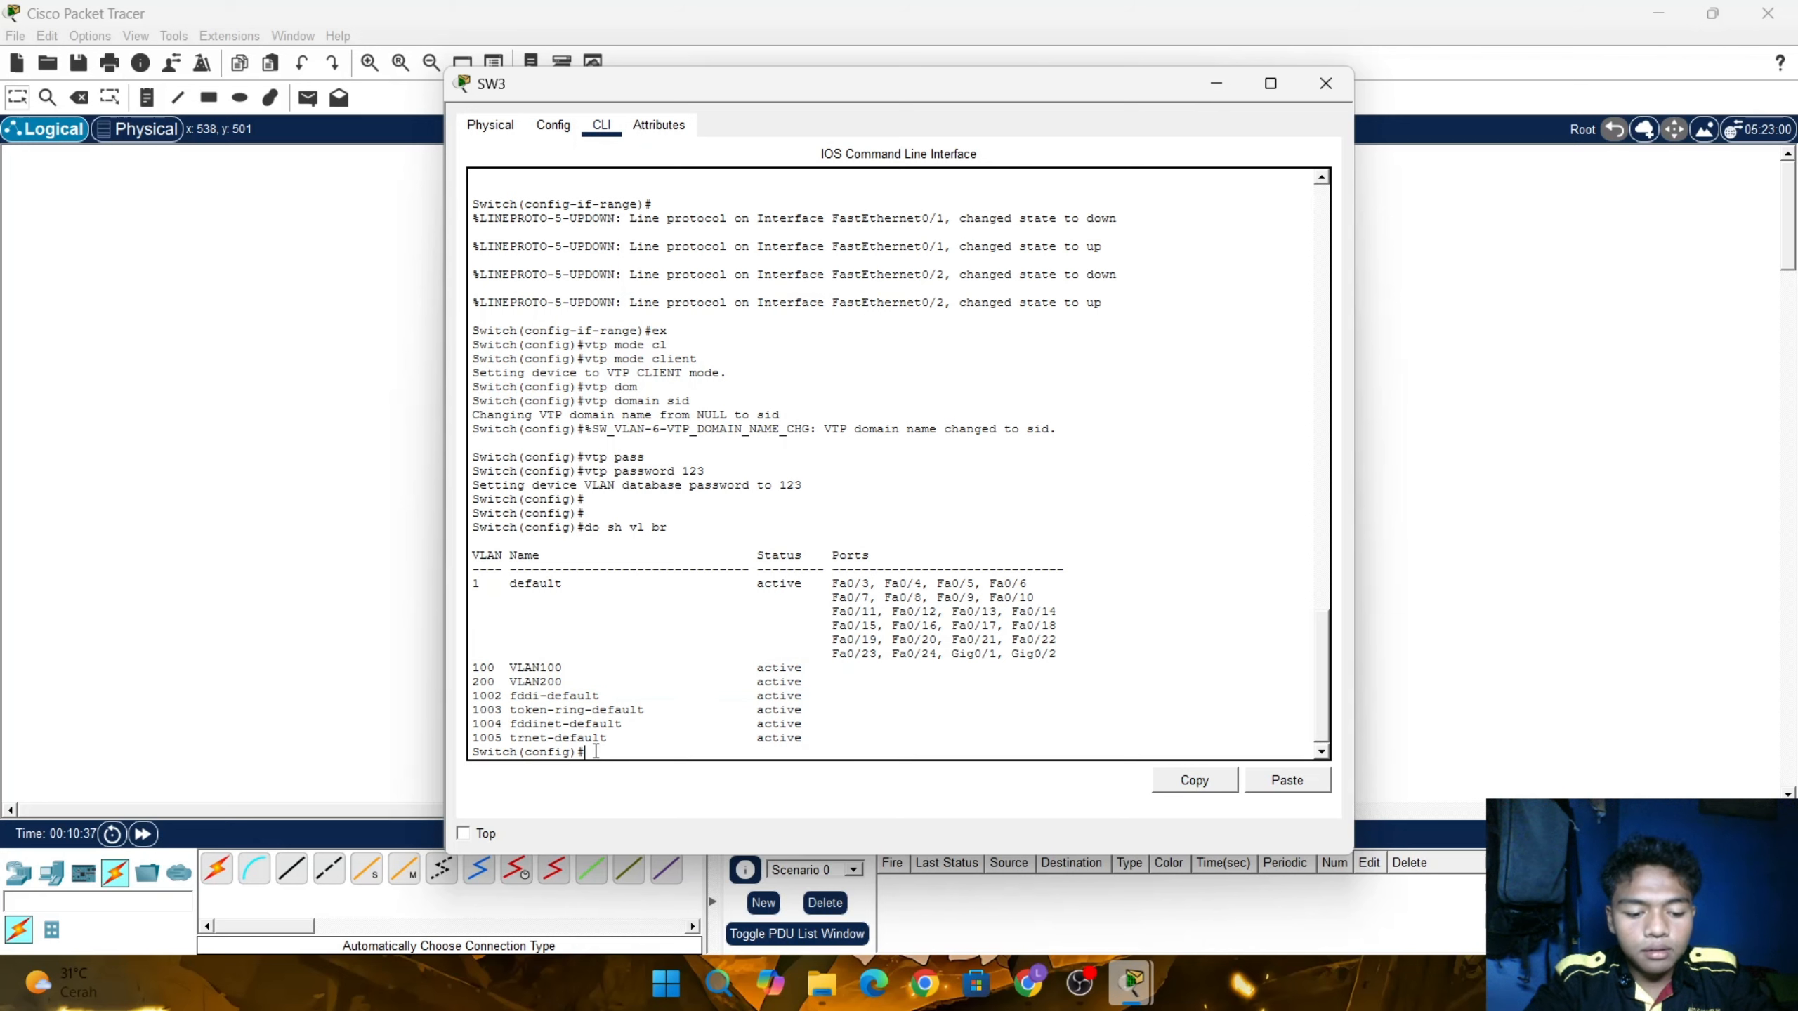
{"action": "type", "text": "do sh"}
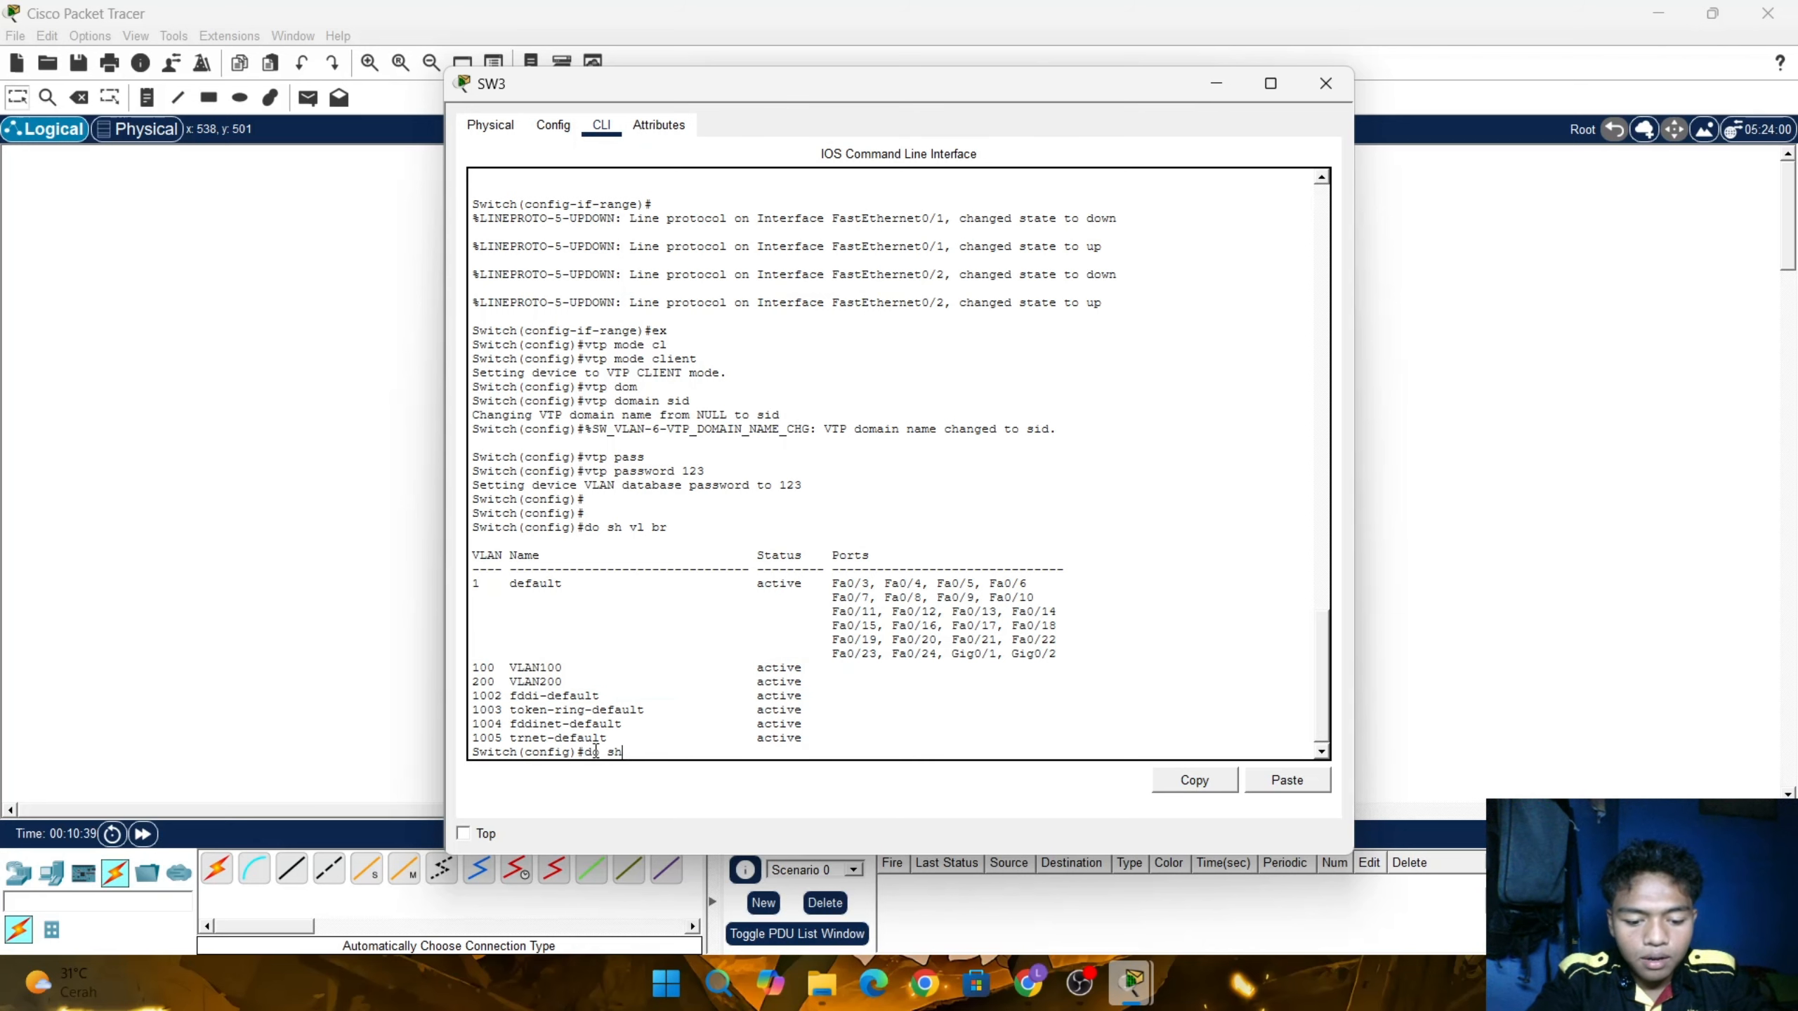
{"action": "type", "text": " vl br"}
{"action": "key", "text": "Return"}
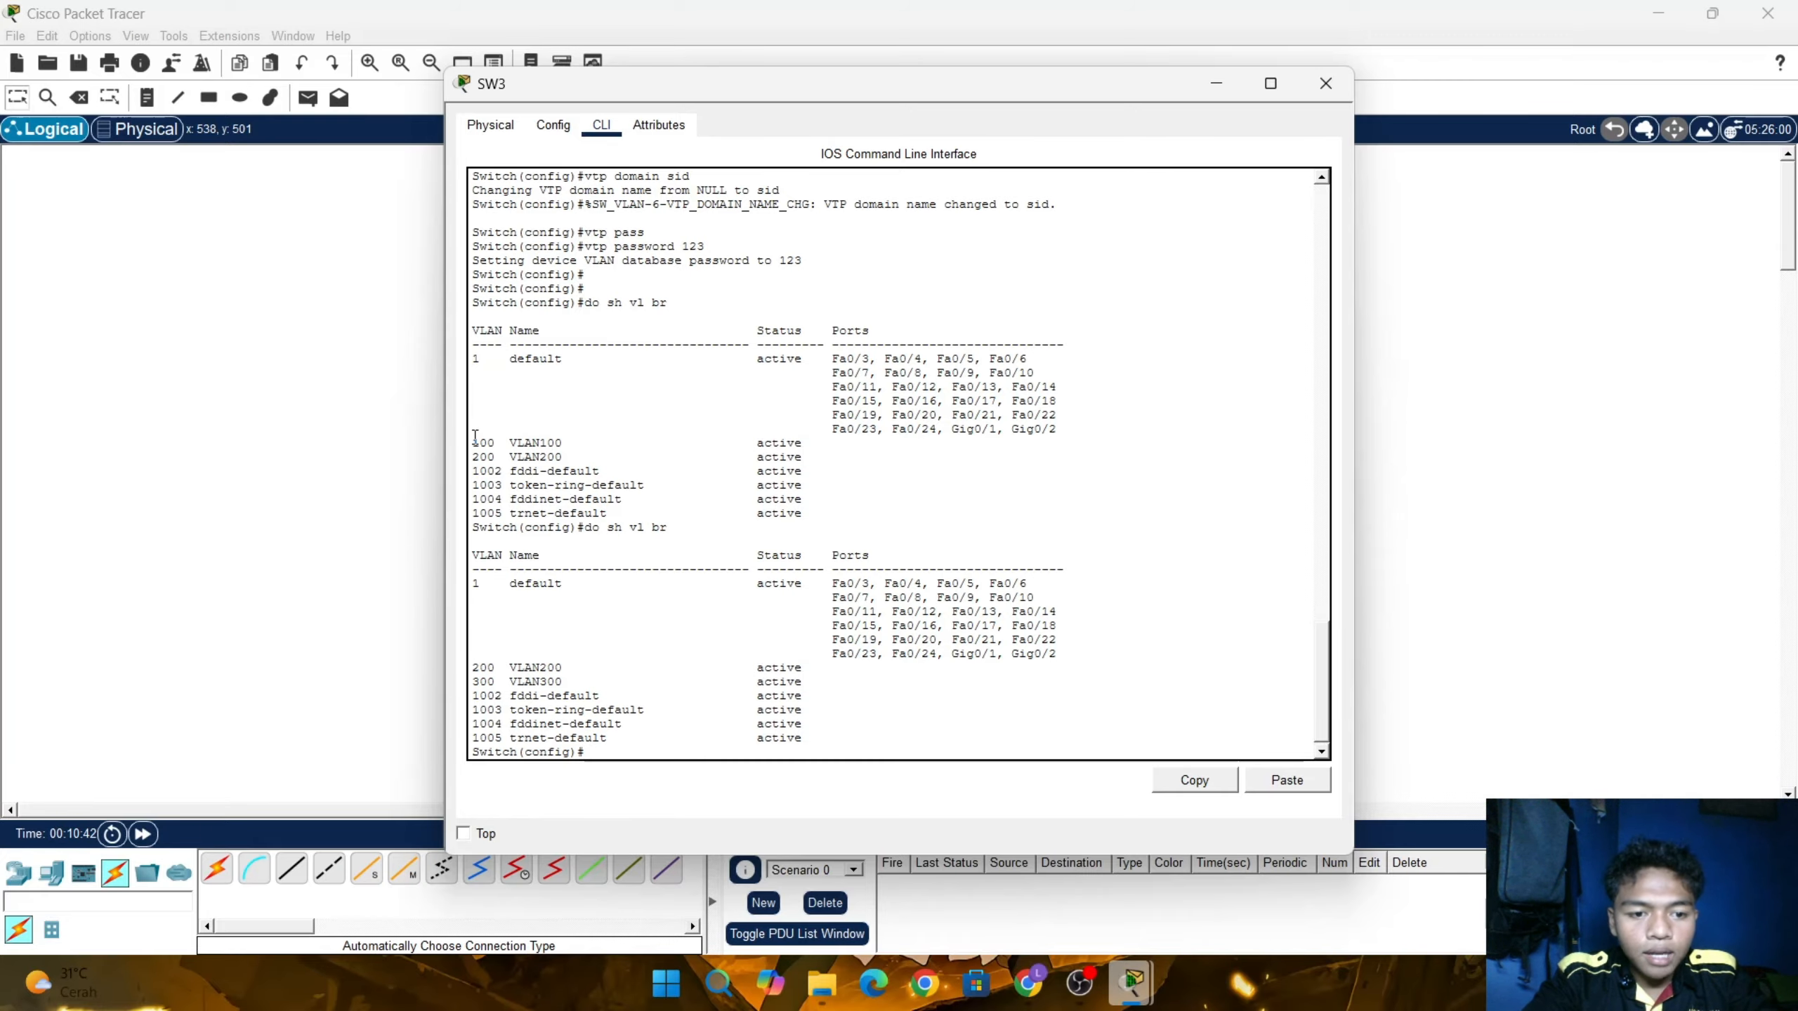
{"action": "left_click_drag", "start_coordinate": [475, 436], "coordinate": [597, 456]}
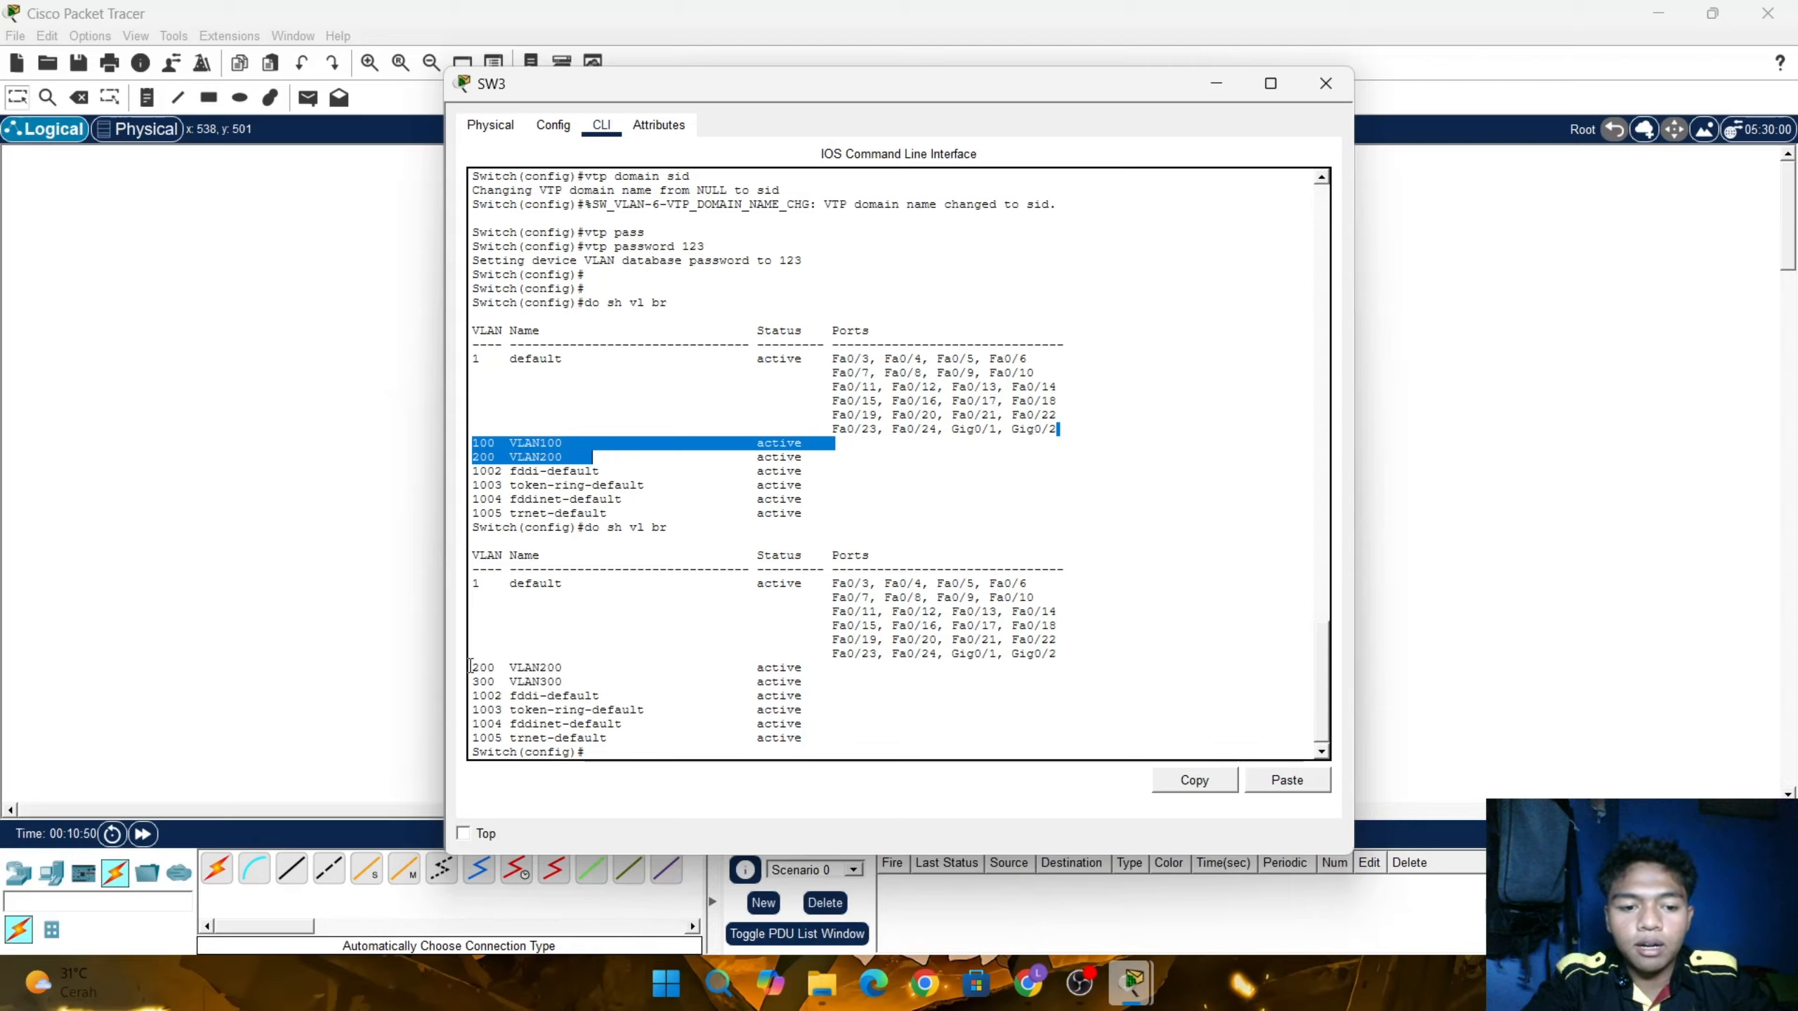
{"action": "left_click_drag", "start_coordinate": [470, 666], "coordinate": [837, 680]}
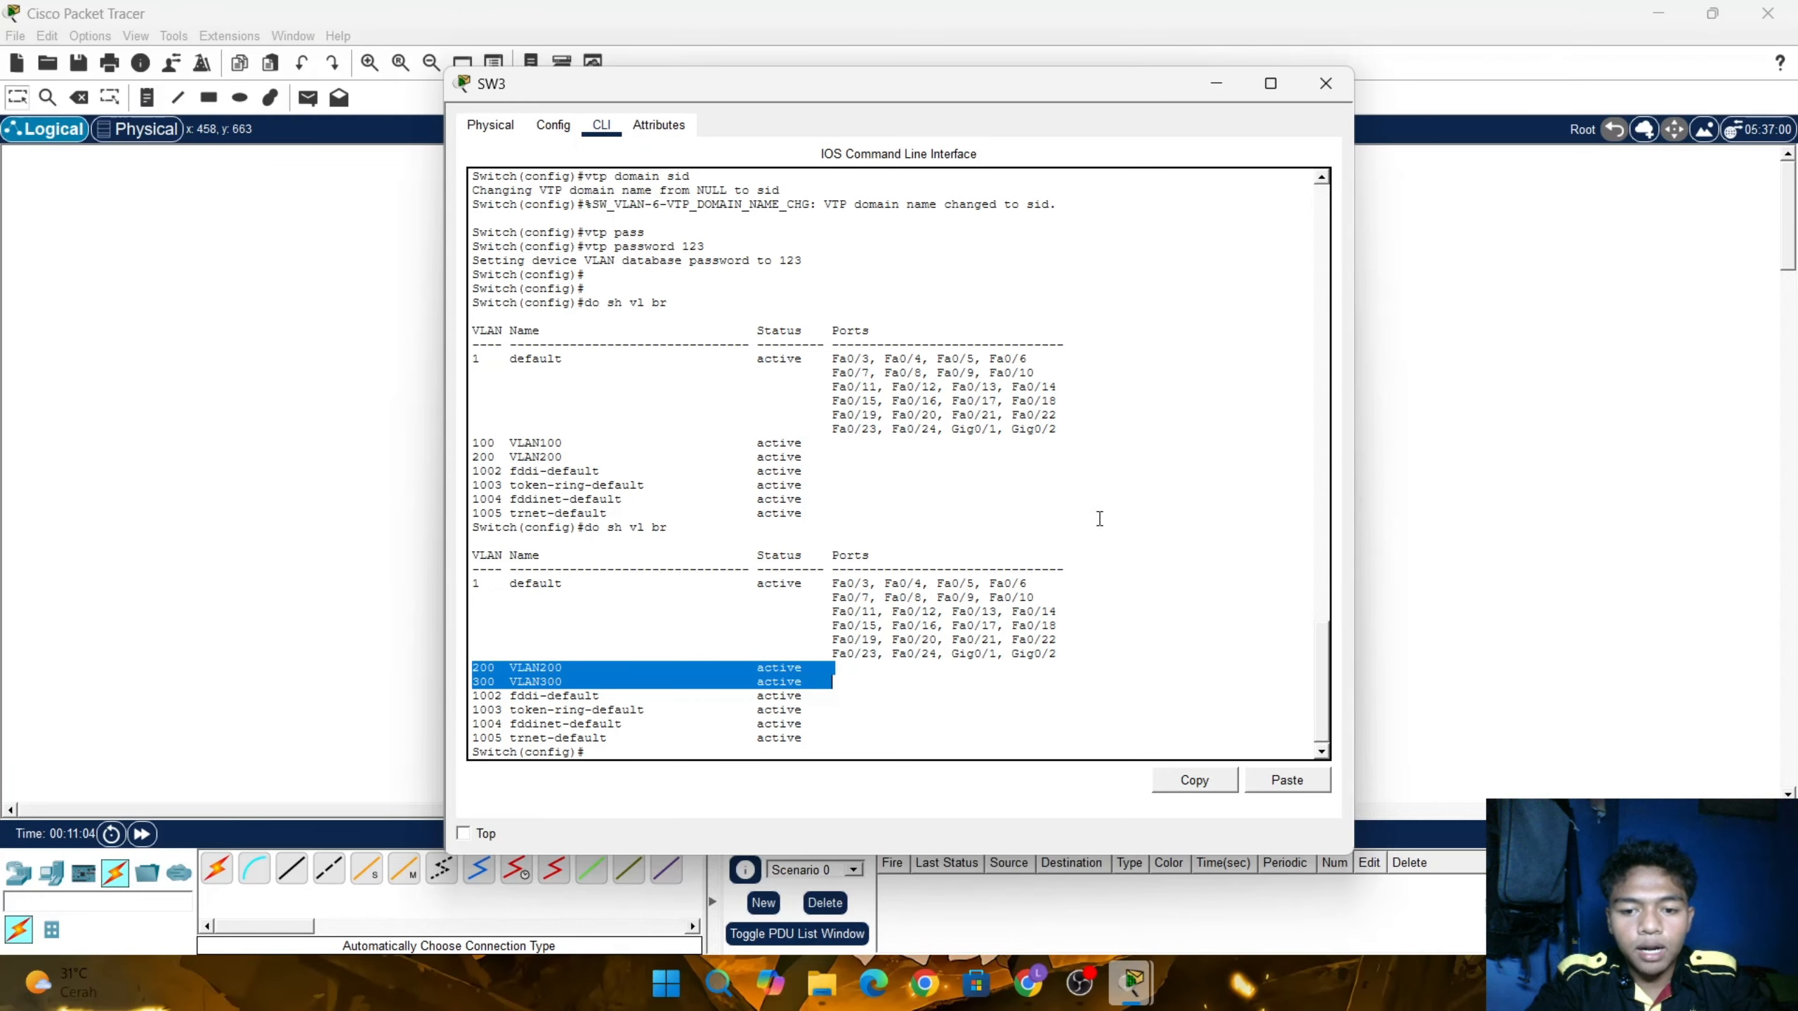
{"action": "left_click", "coordinate": [1436, 501]}
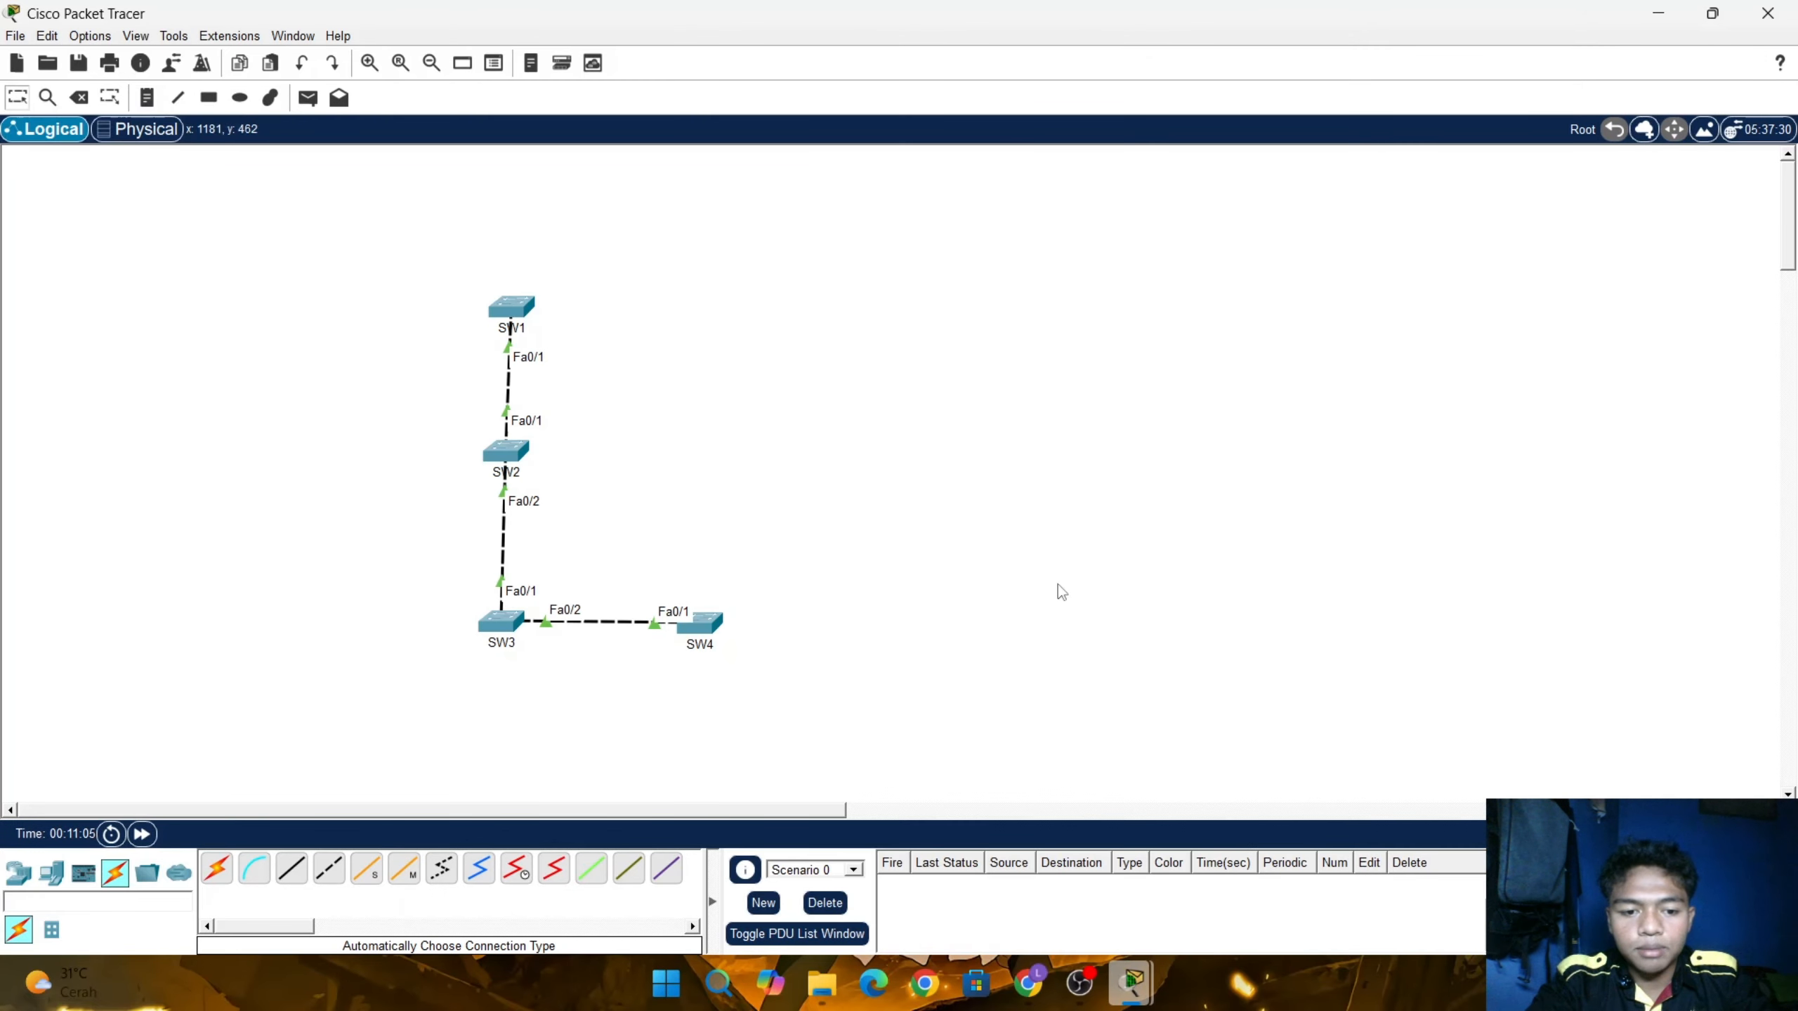
List SW4's VLANs again with do sh vlan br, check the table for the VLAN 100 and 300 changes, and leave its window
{"action": "left_click", "coordinate": [700, 623]}
{"action": "left_click", "coordinate": [814, 752]}
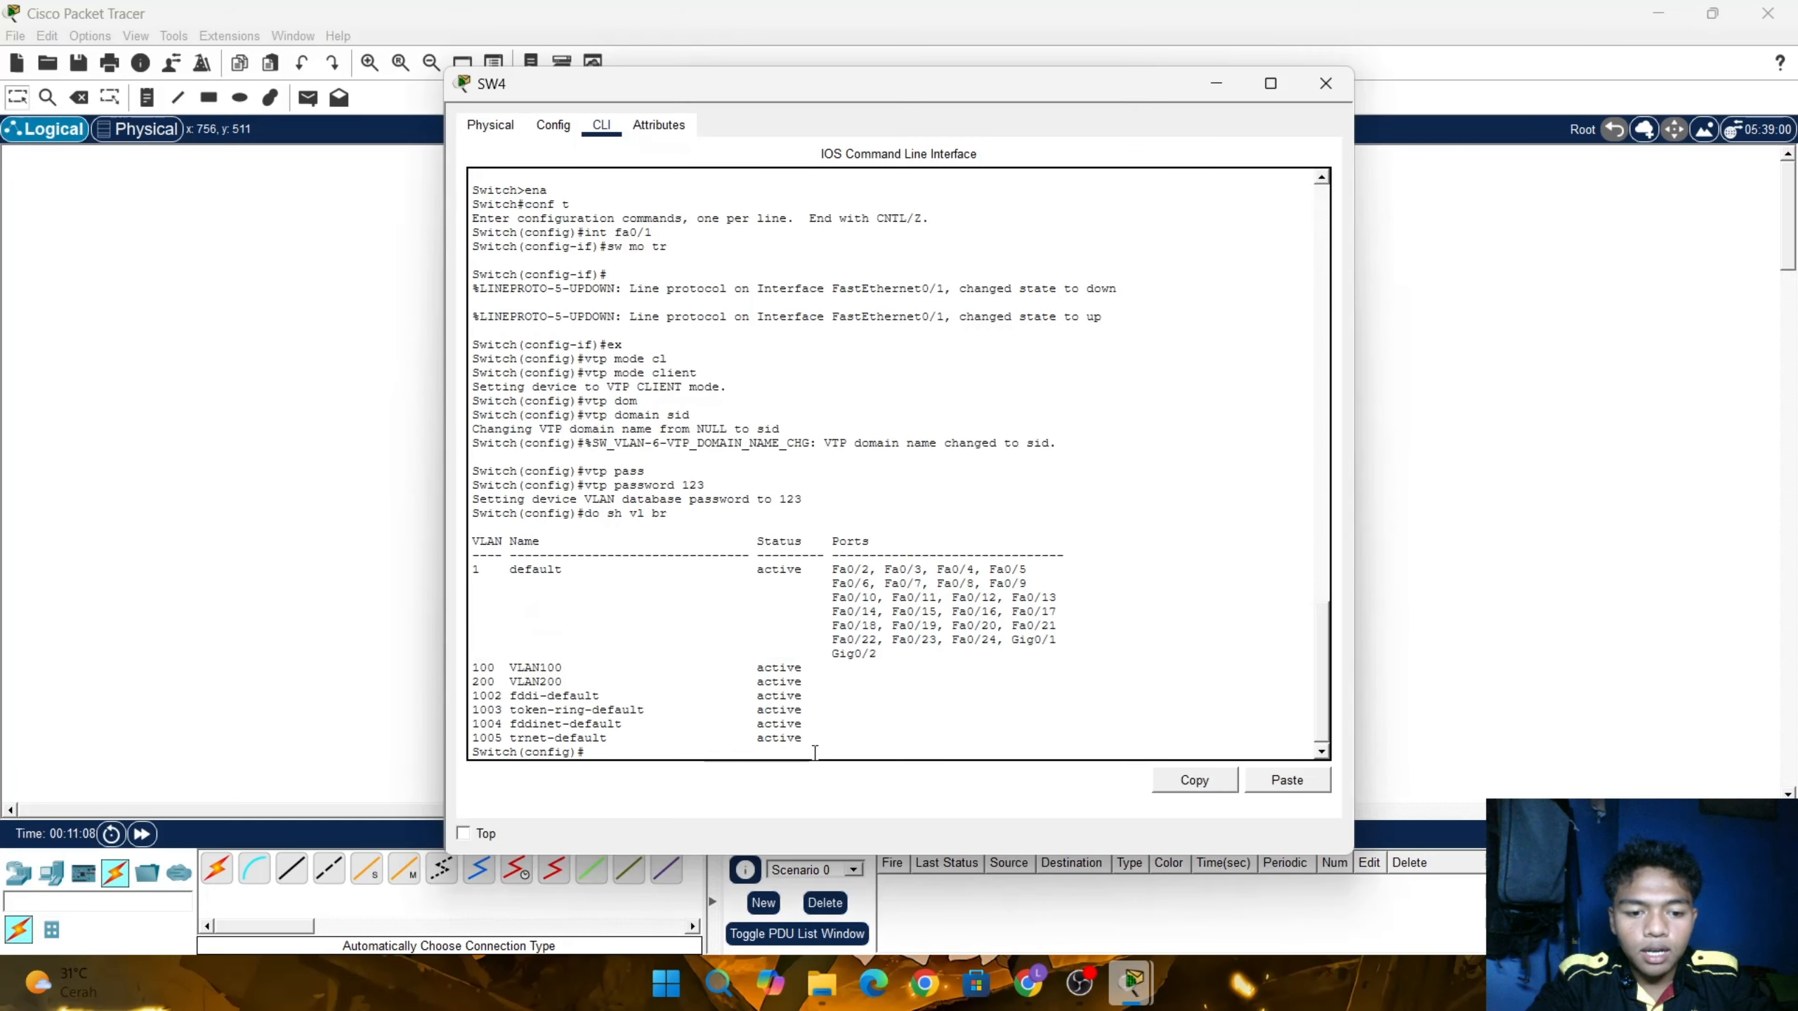
{"action": "type", "text": "d"}
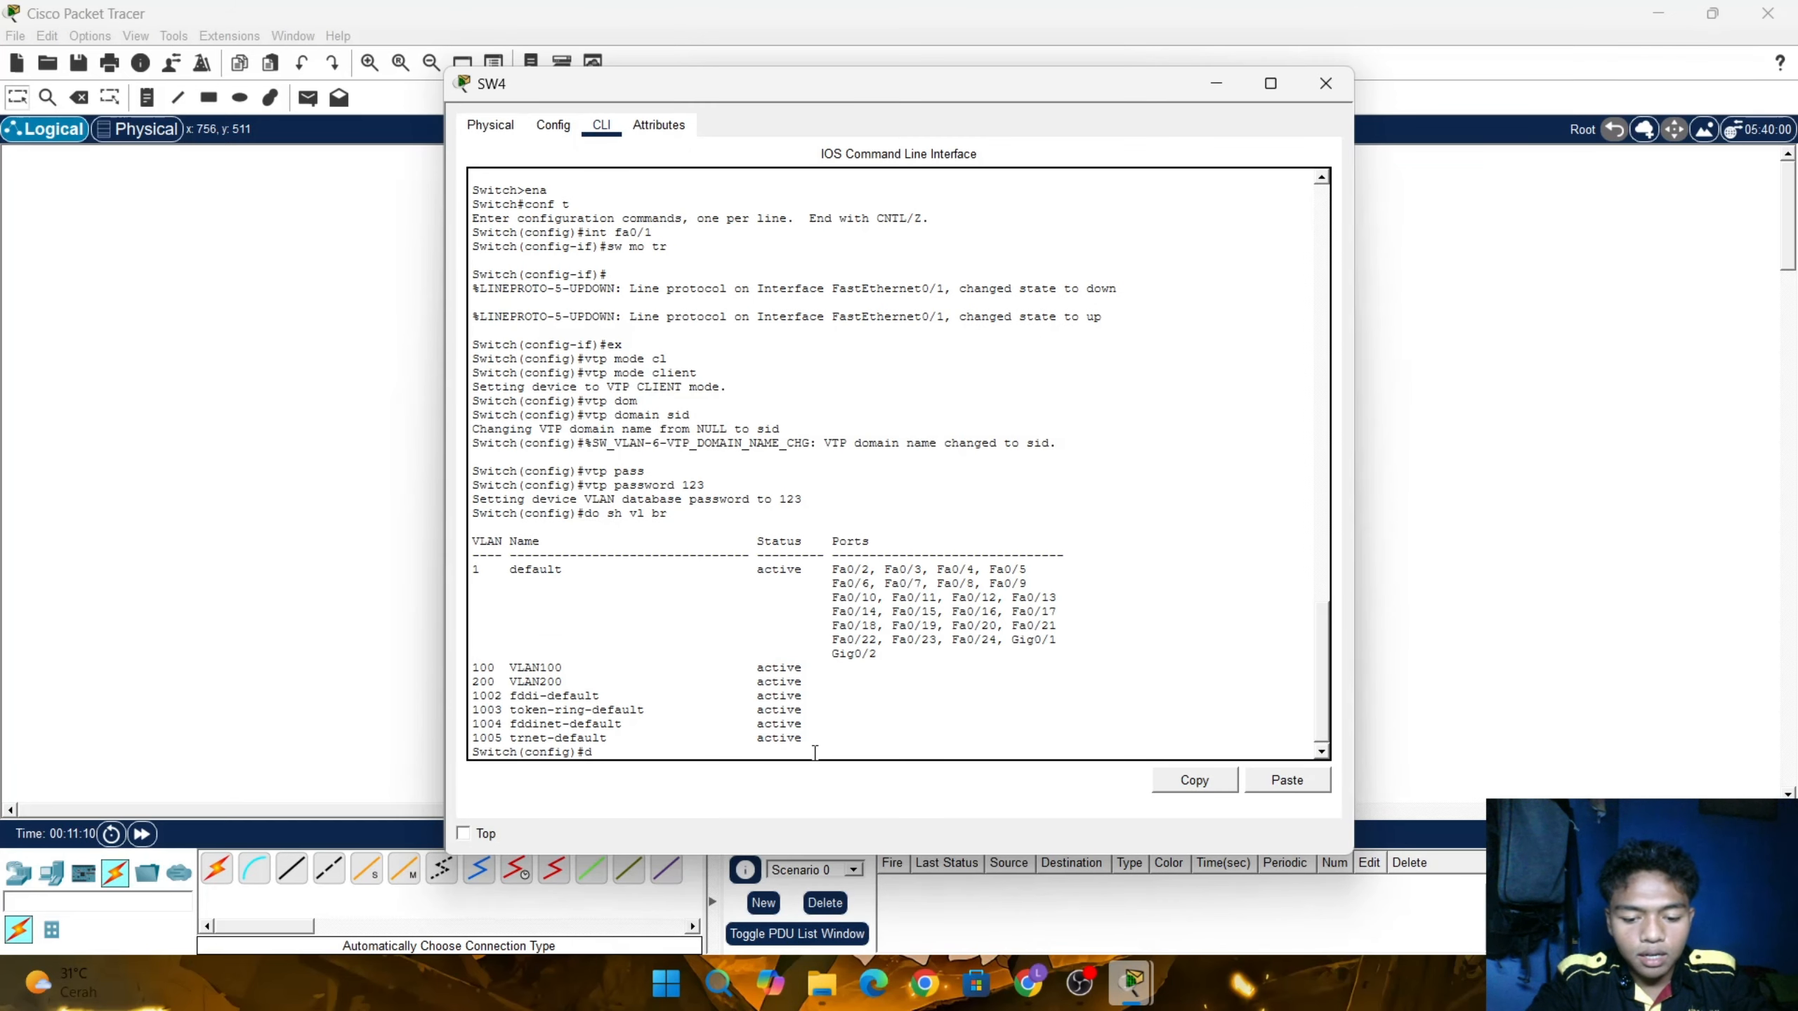
{"action": "type", "text": "o sh v"}
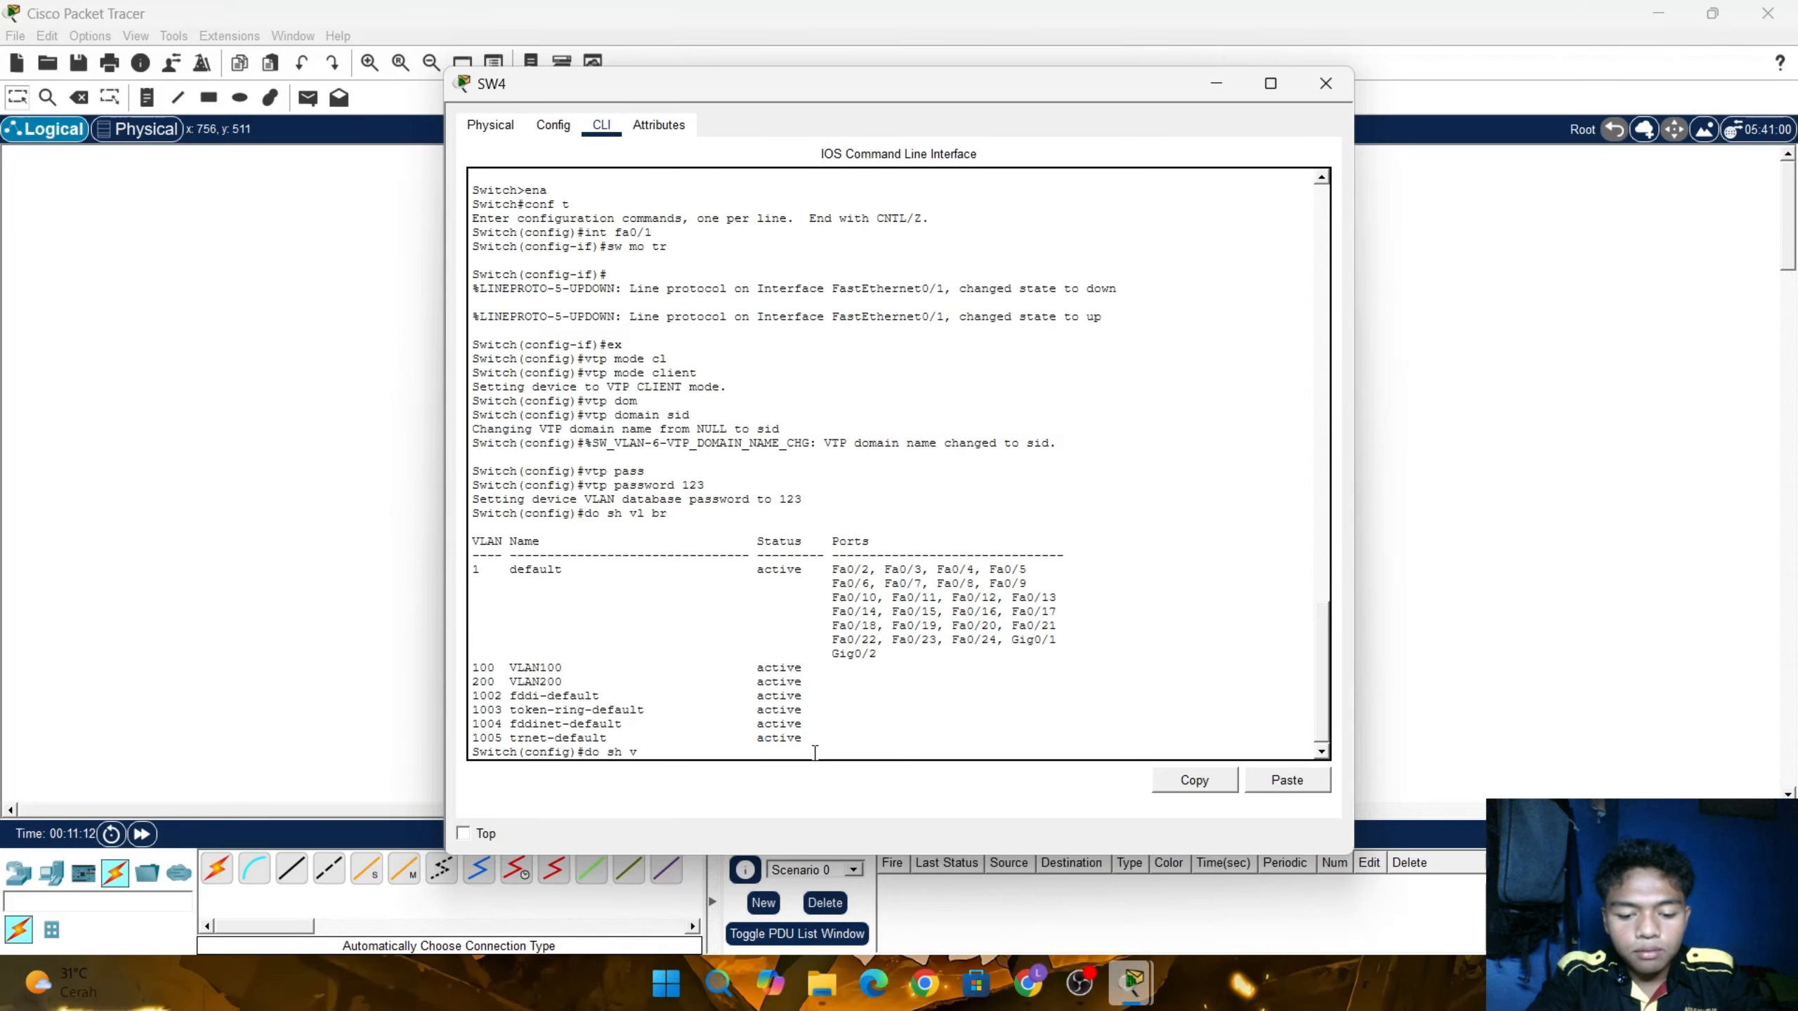
{"action": "type", "text": "lan br"}
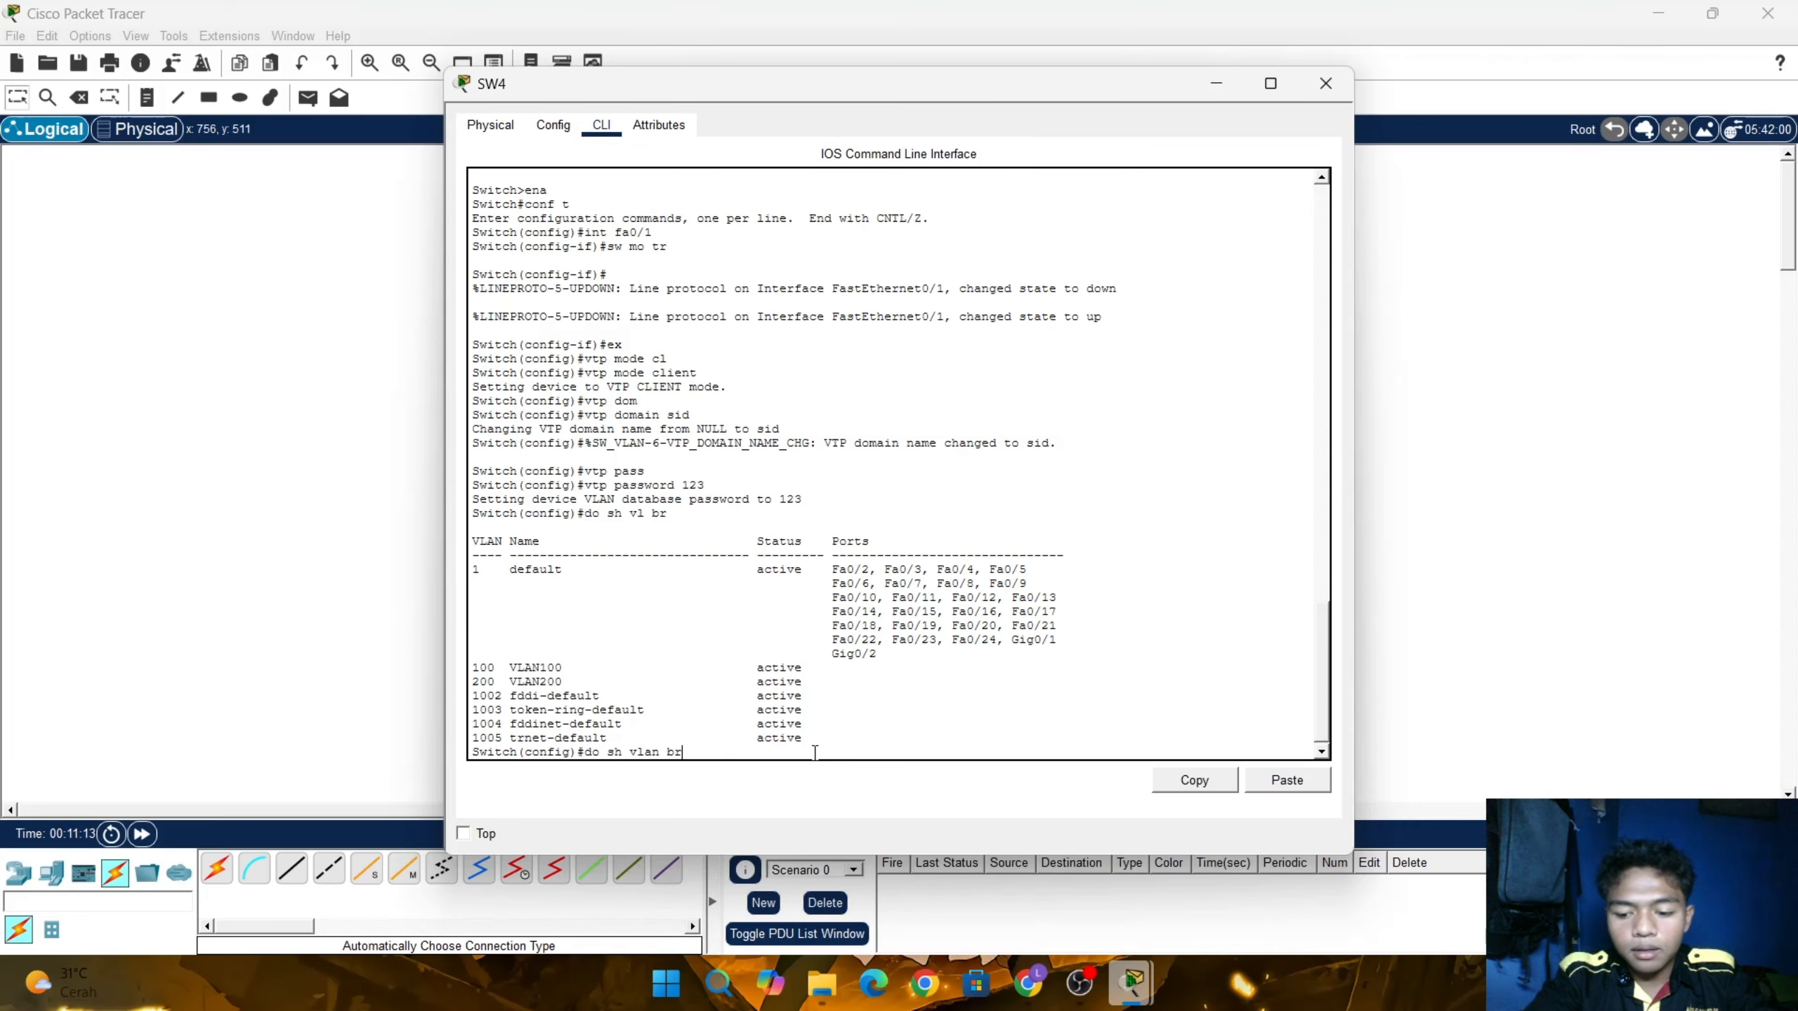
{"action": "key", "text": "Return"}
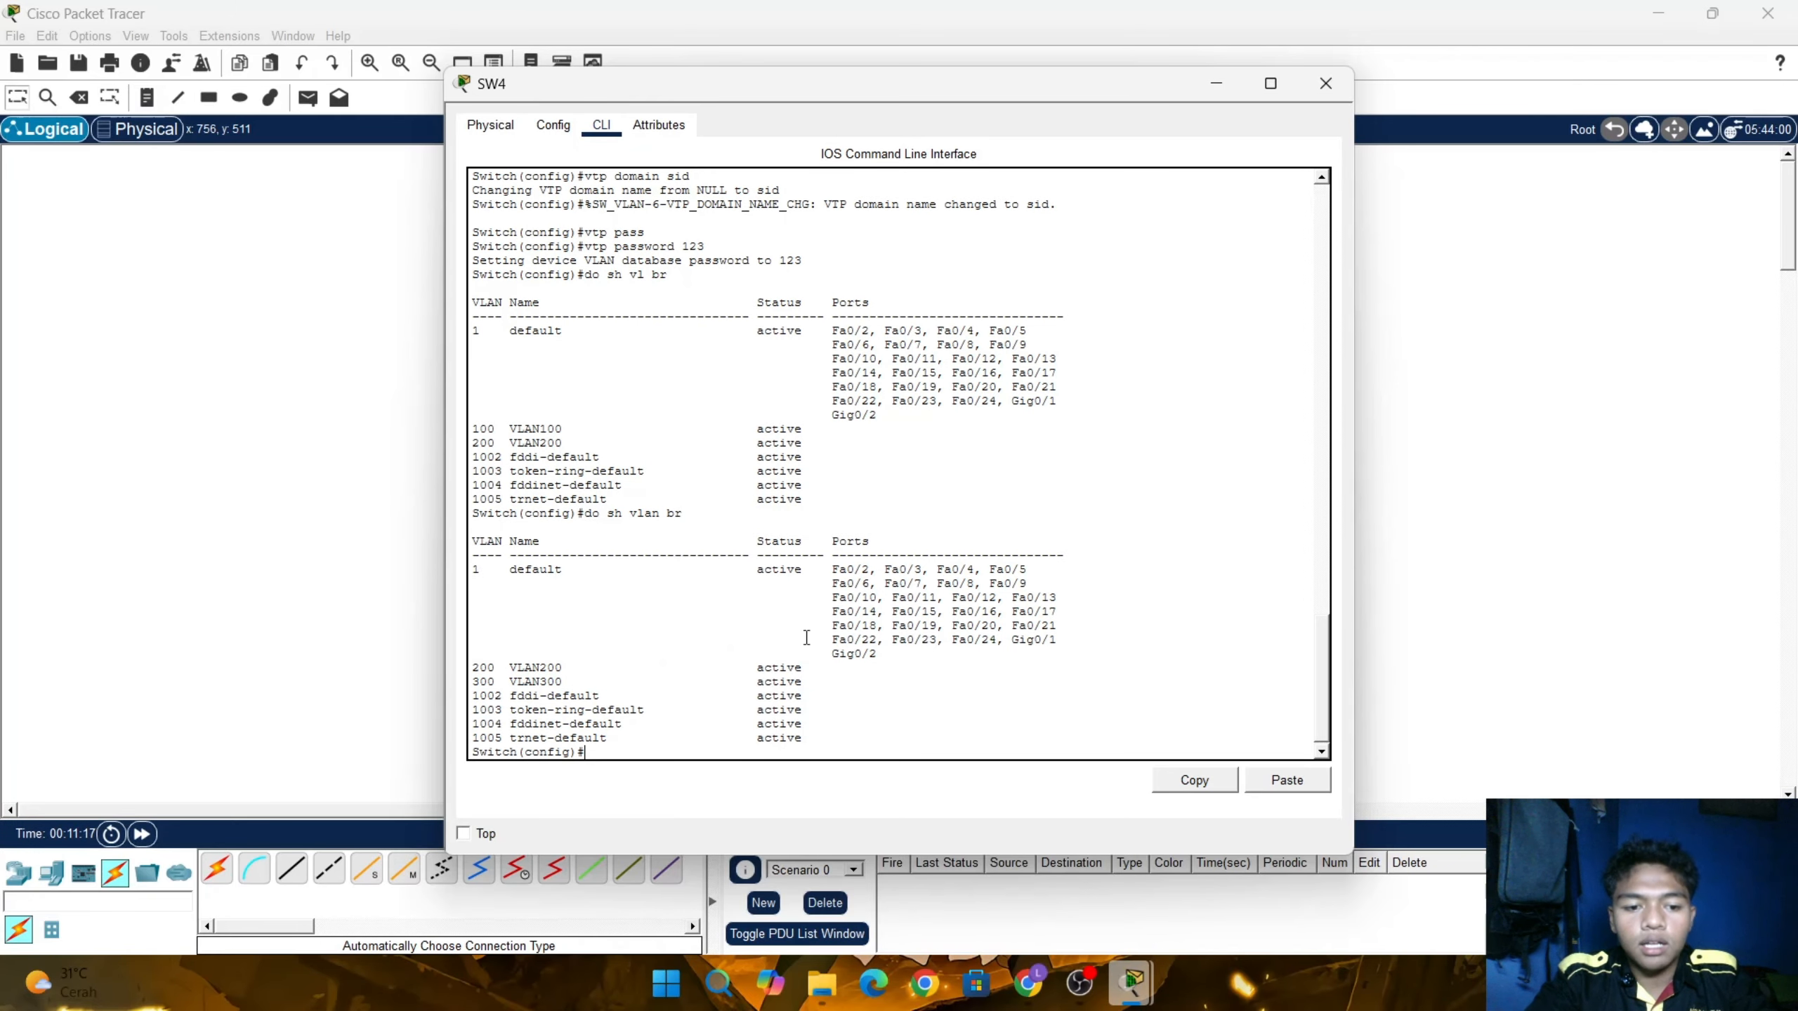
{"action": "left_click", "coordinate": [1559, 396]}
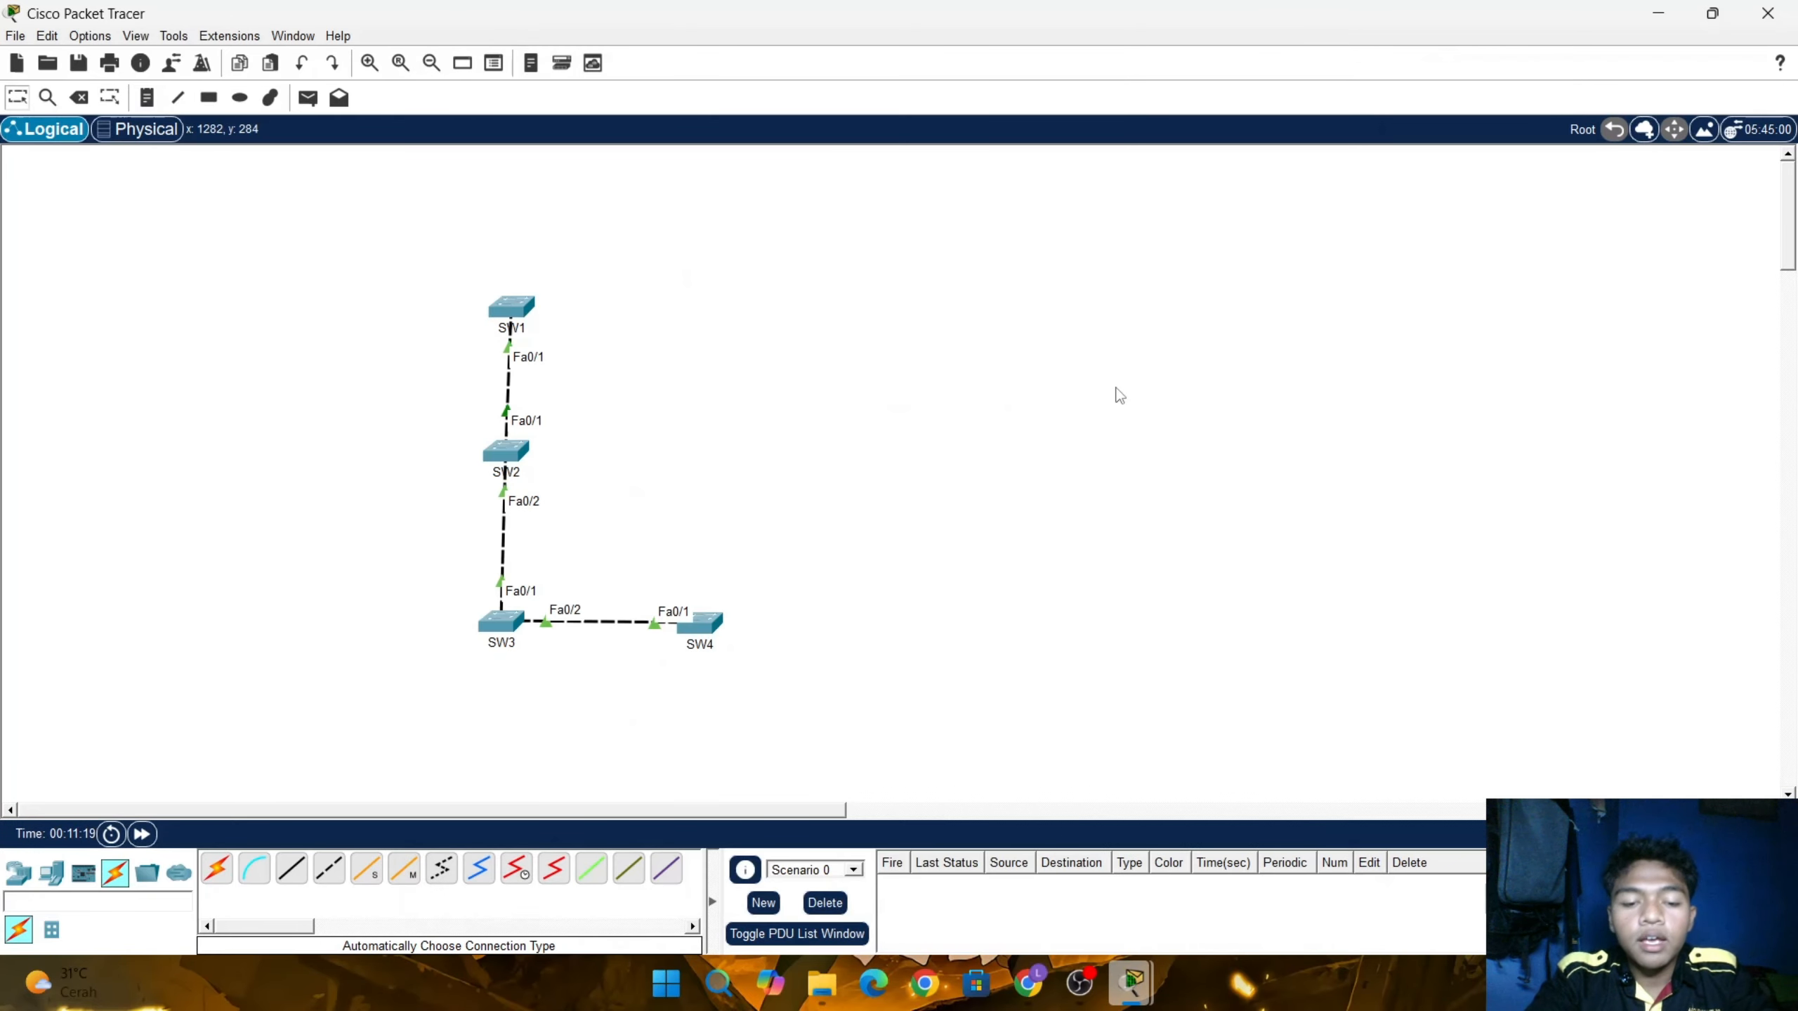